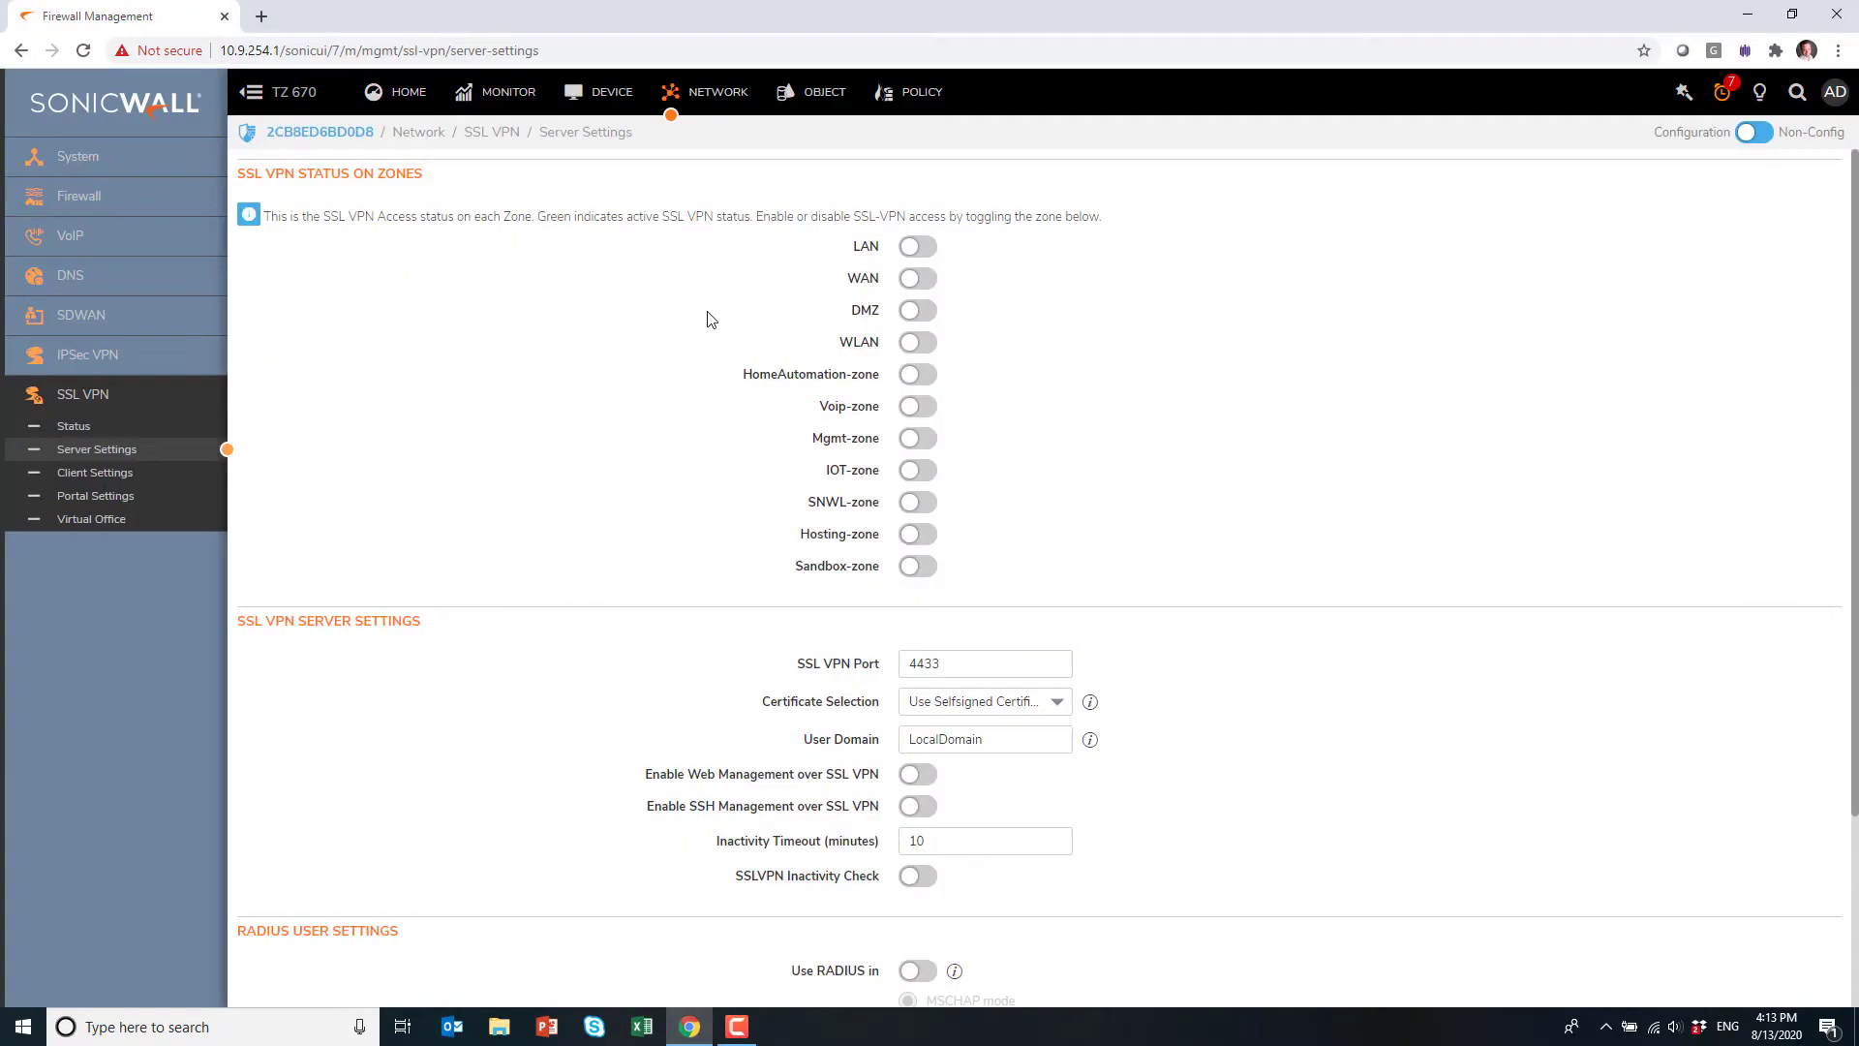
# Turn on SSL VPN for the WAN zone and accept the server settings, leaving LocalDomain unchanged.
pyautogui.click(918, 278)
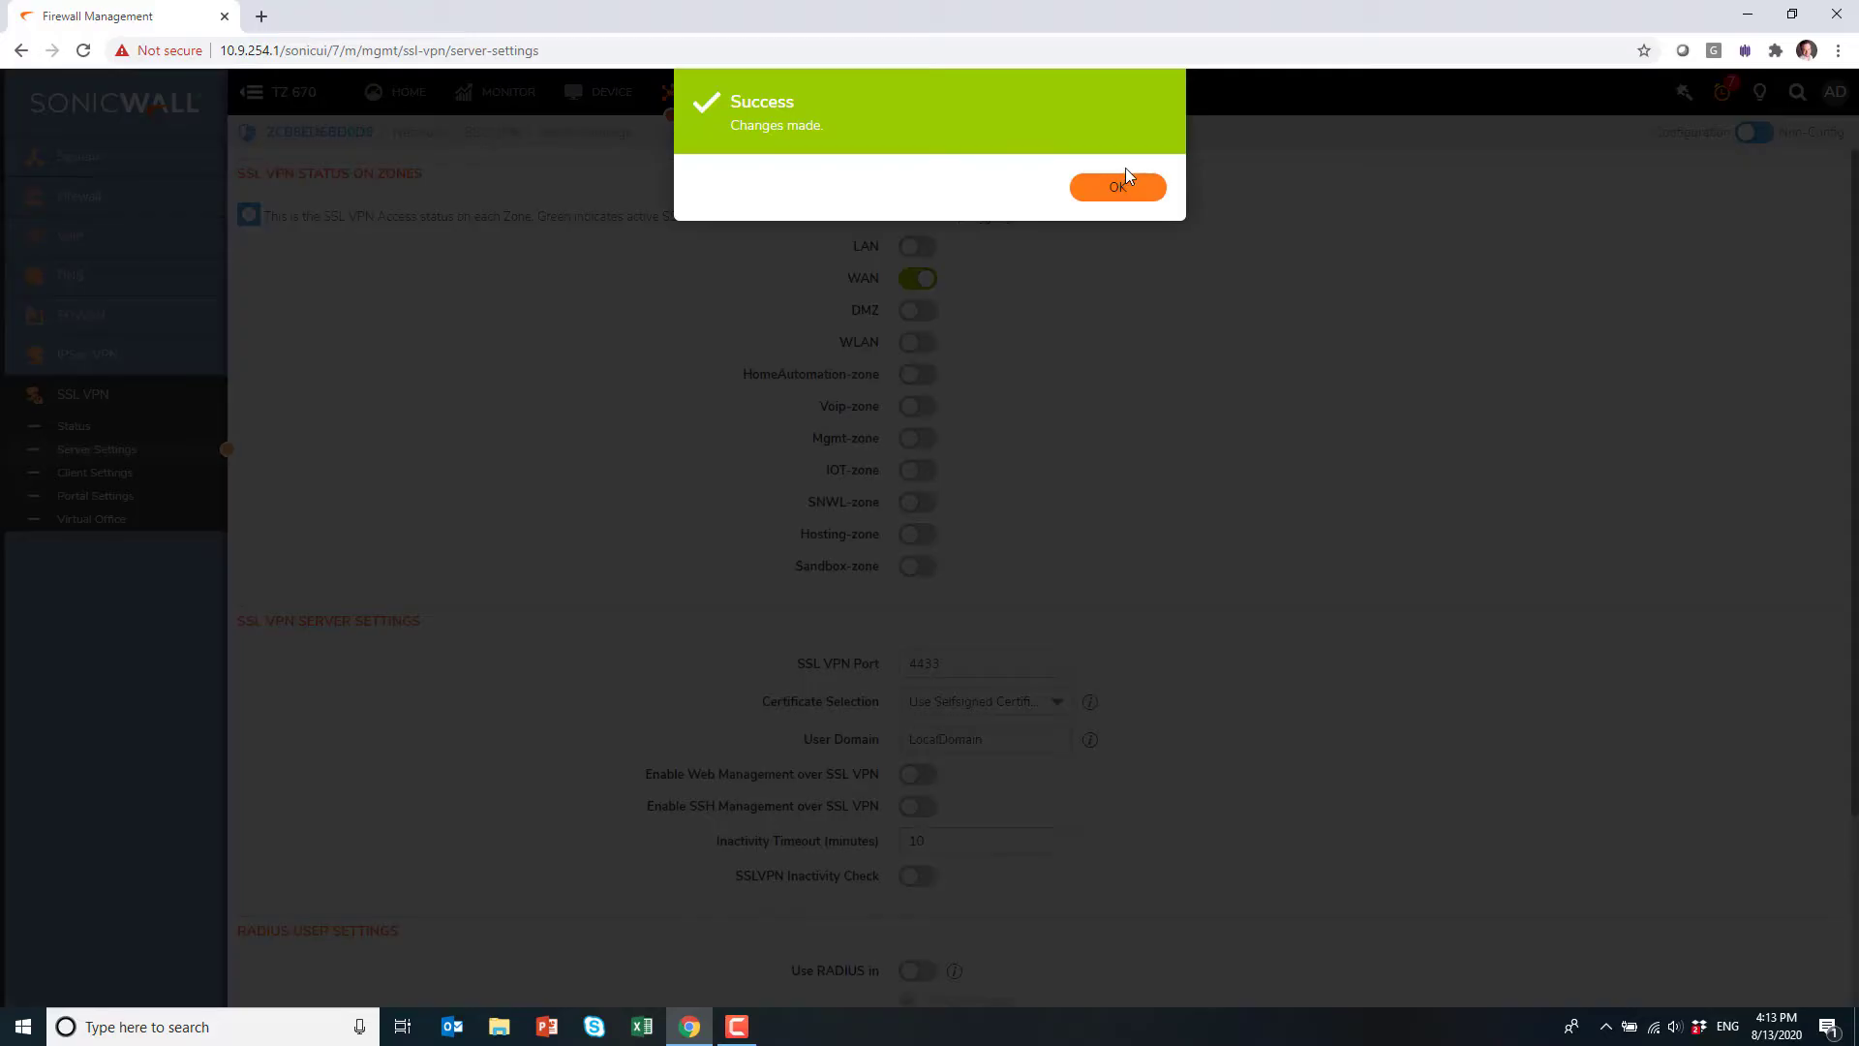
pyautogui.click(1124, 186)
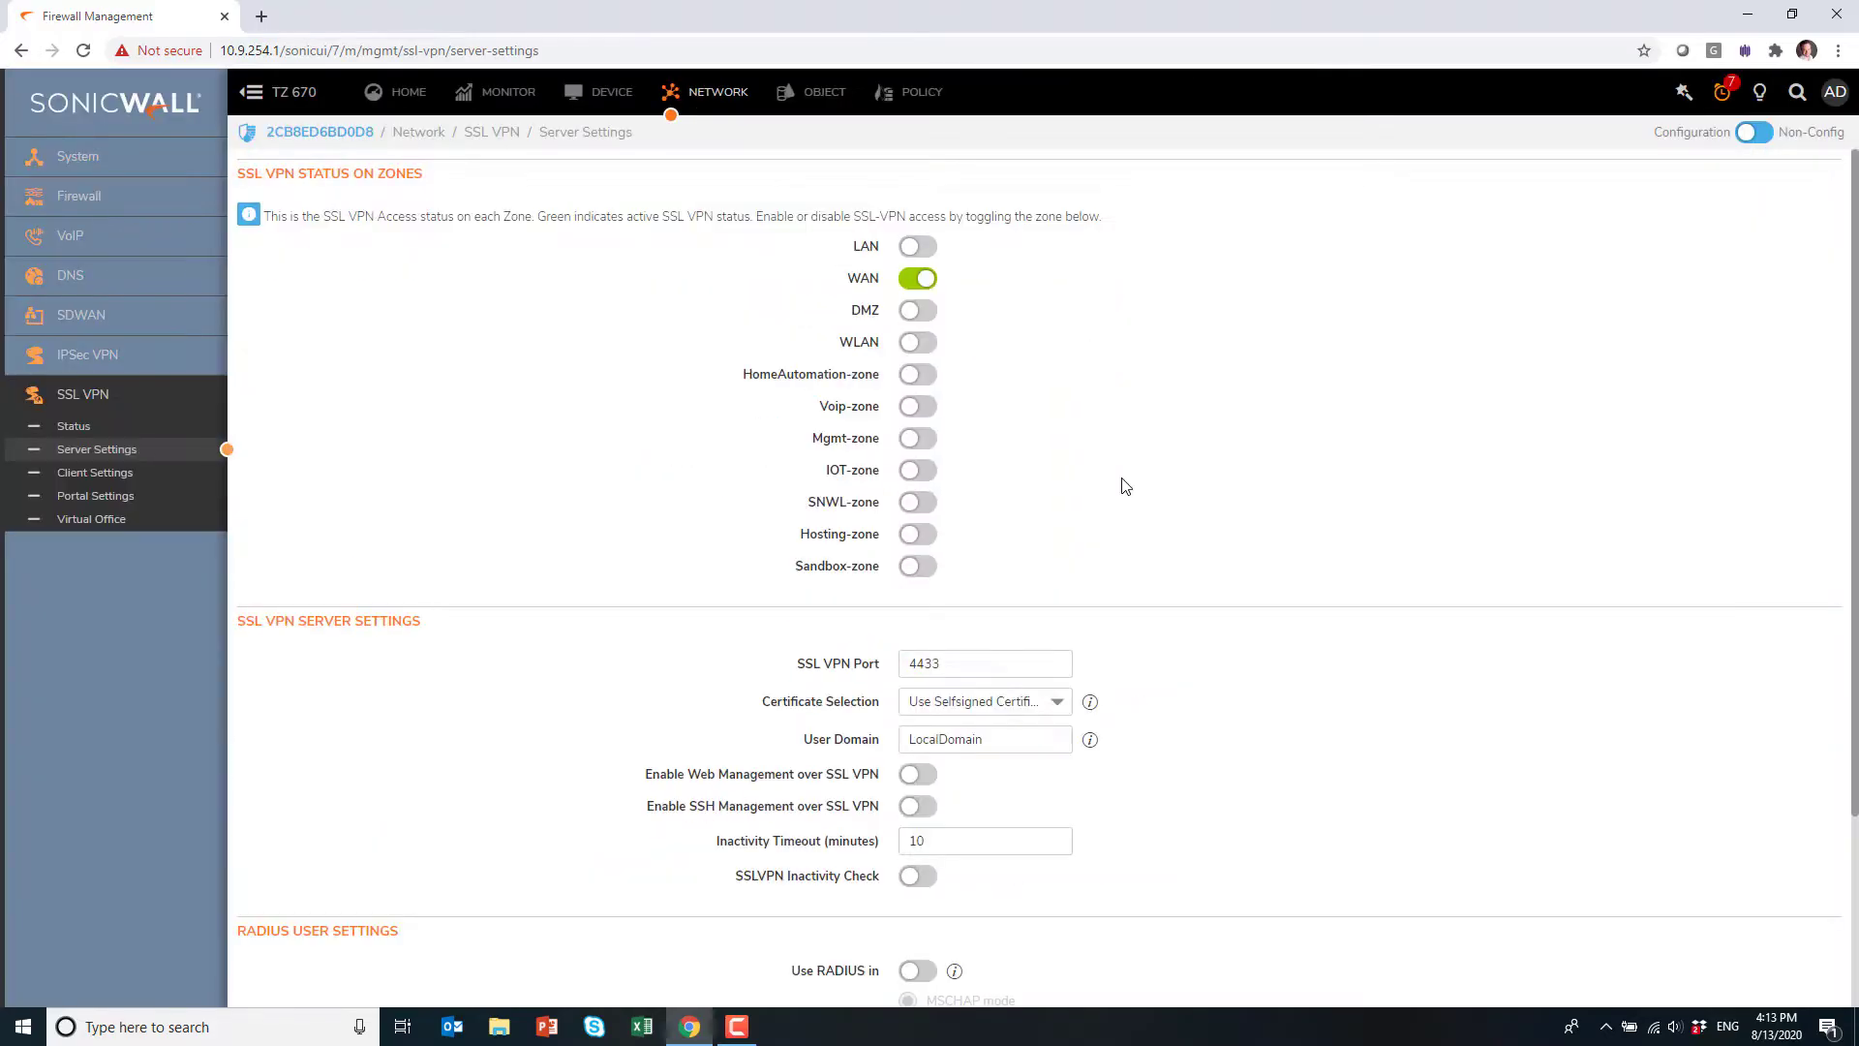
pyautogui.scroll(-1, 1158, 668)
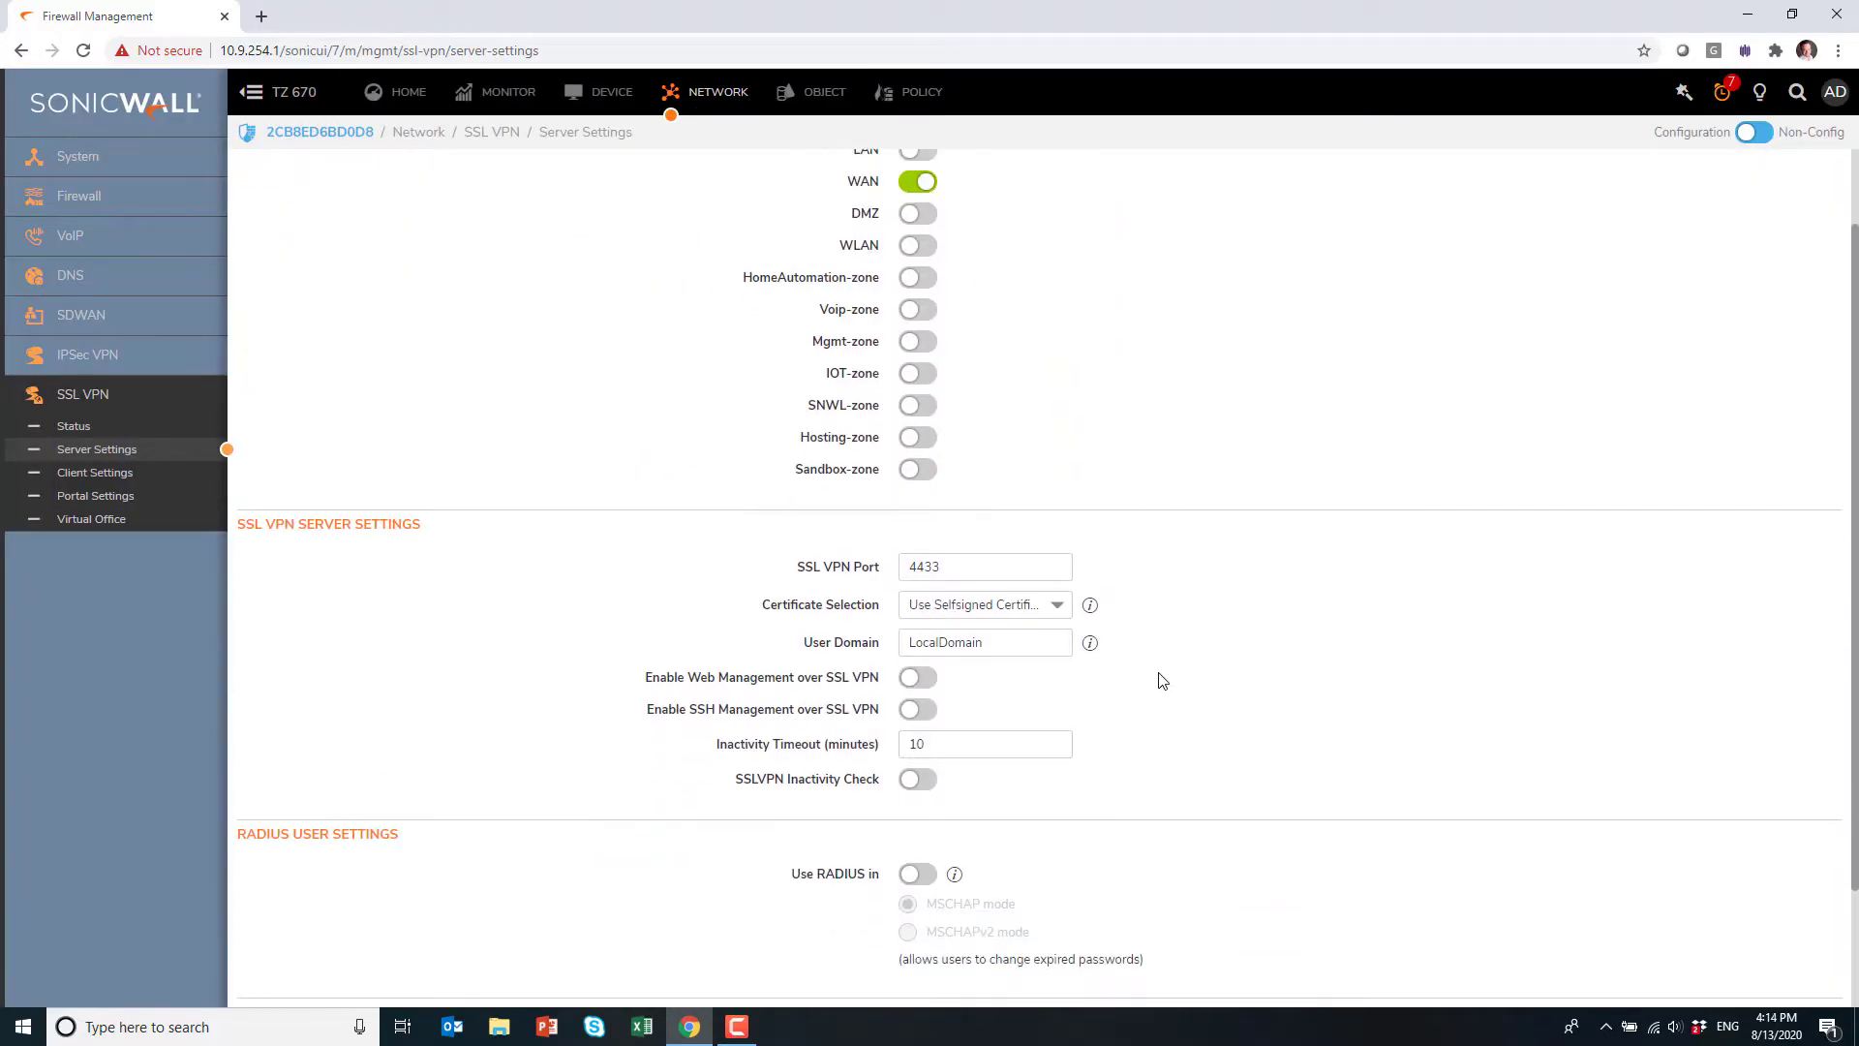
pyautogui.click(986, 641)
pyautogui.moveTo(987, 641); pyautogui.dragTo(888, 661)
pyautogui.scroll(-2, 1242, 729)
pyautogui.click(1053, 972)
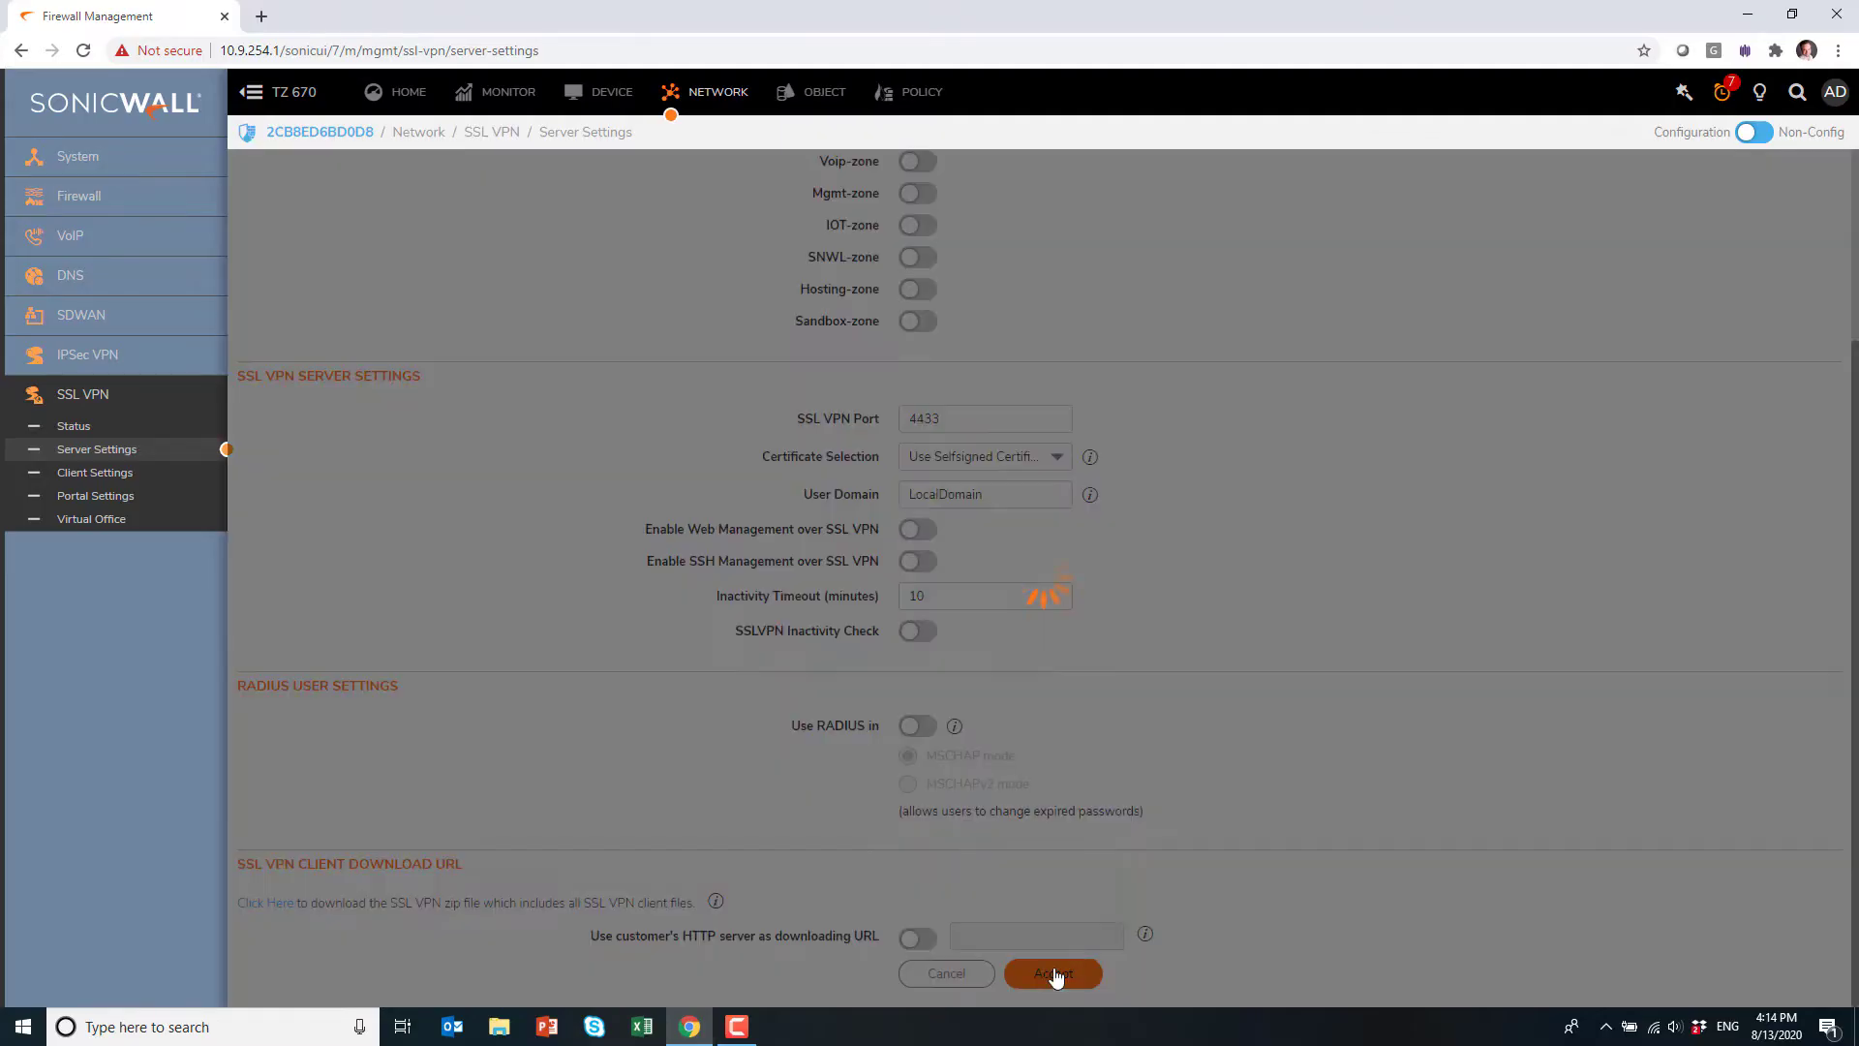
pyautogui.click(1126, 191)
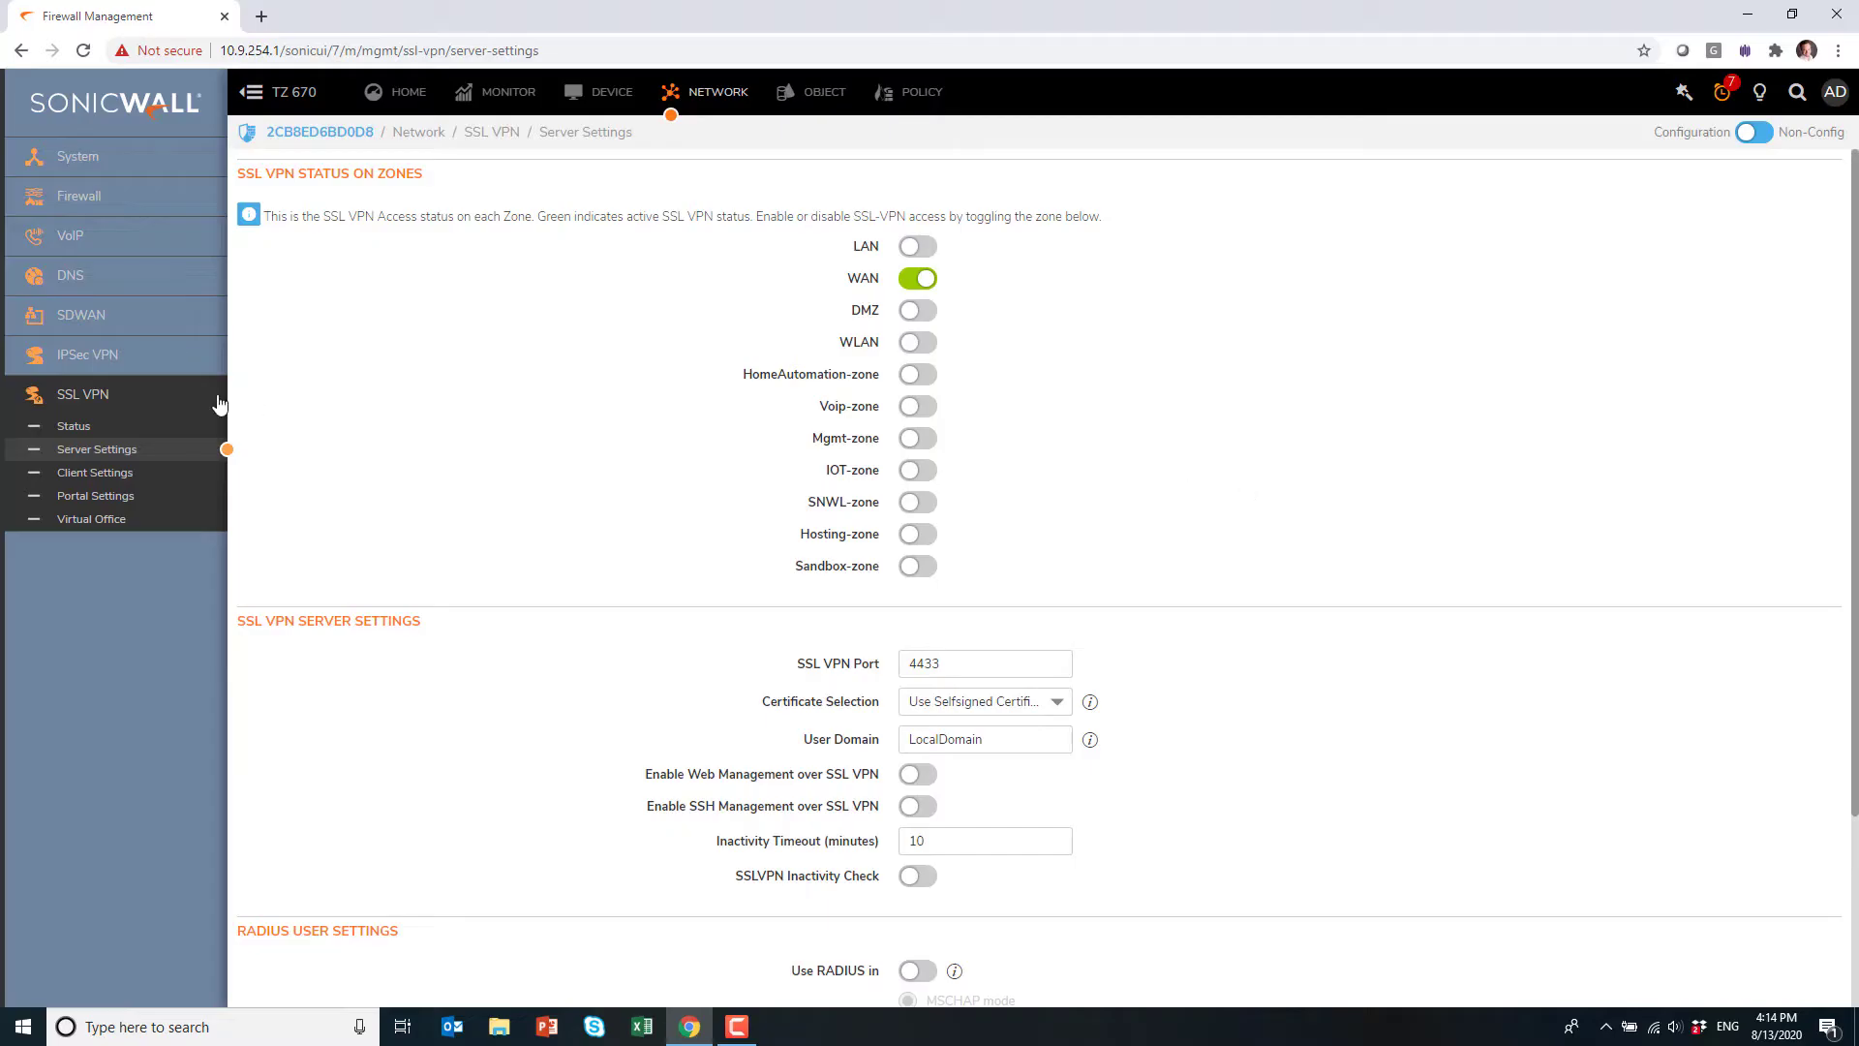
# From the Default Device Profile's IPv4 network address, create an address object named SSLVPN-IPs in the SSLVPN zone.
pyautogui.click(135, 476)
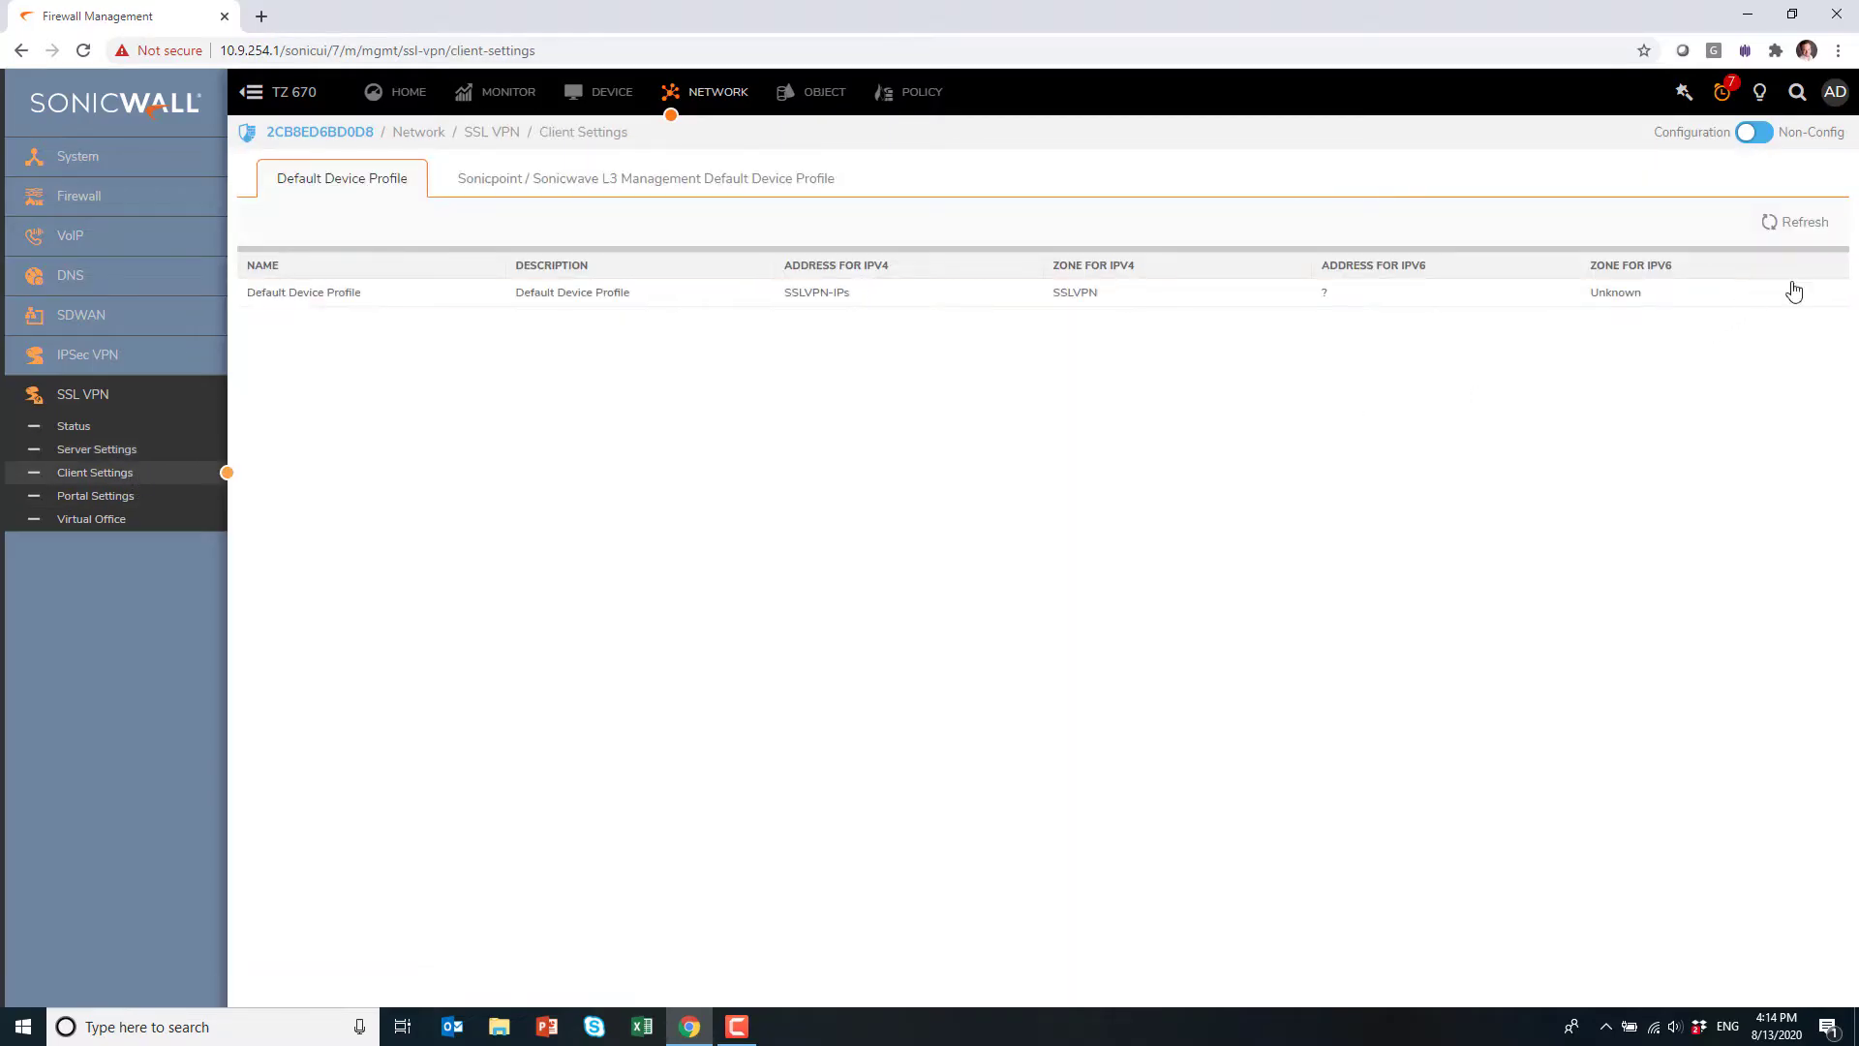
pyautogui.click(1824, 293)
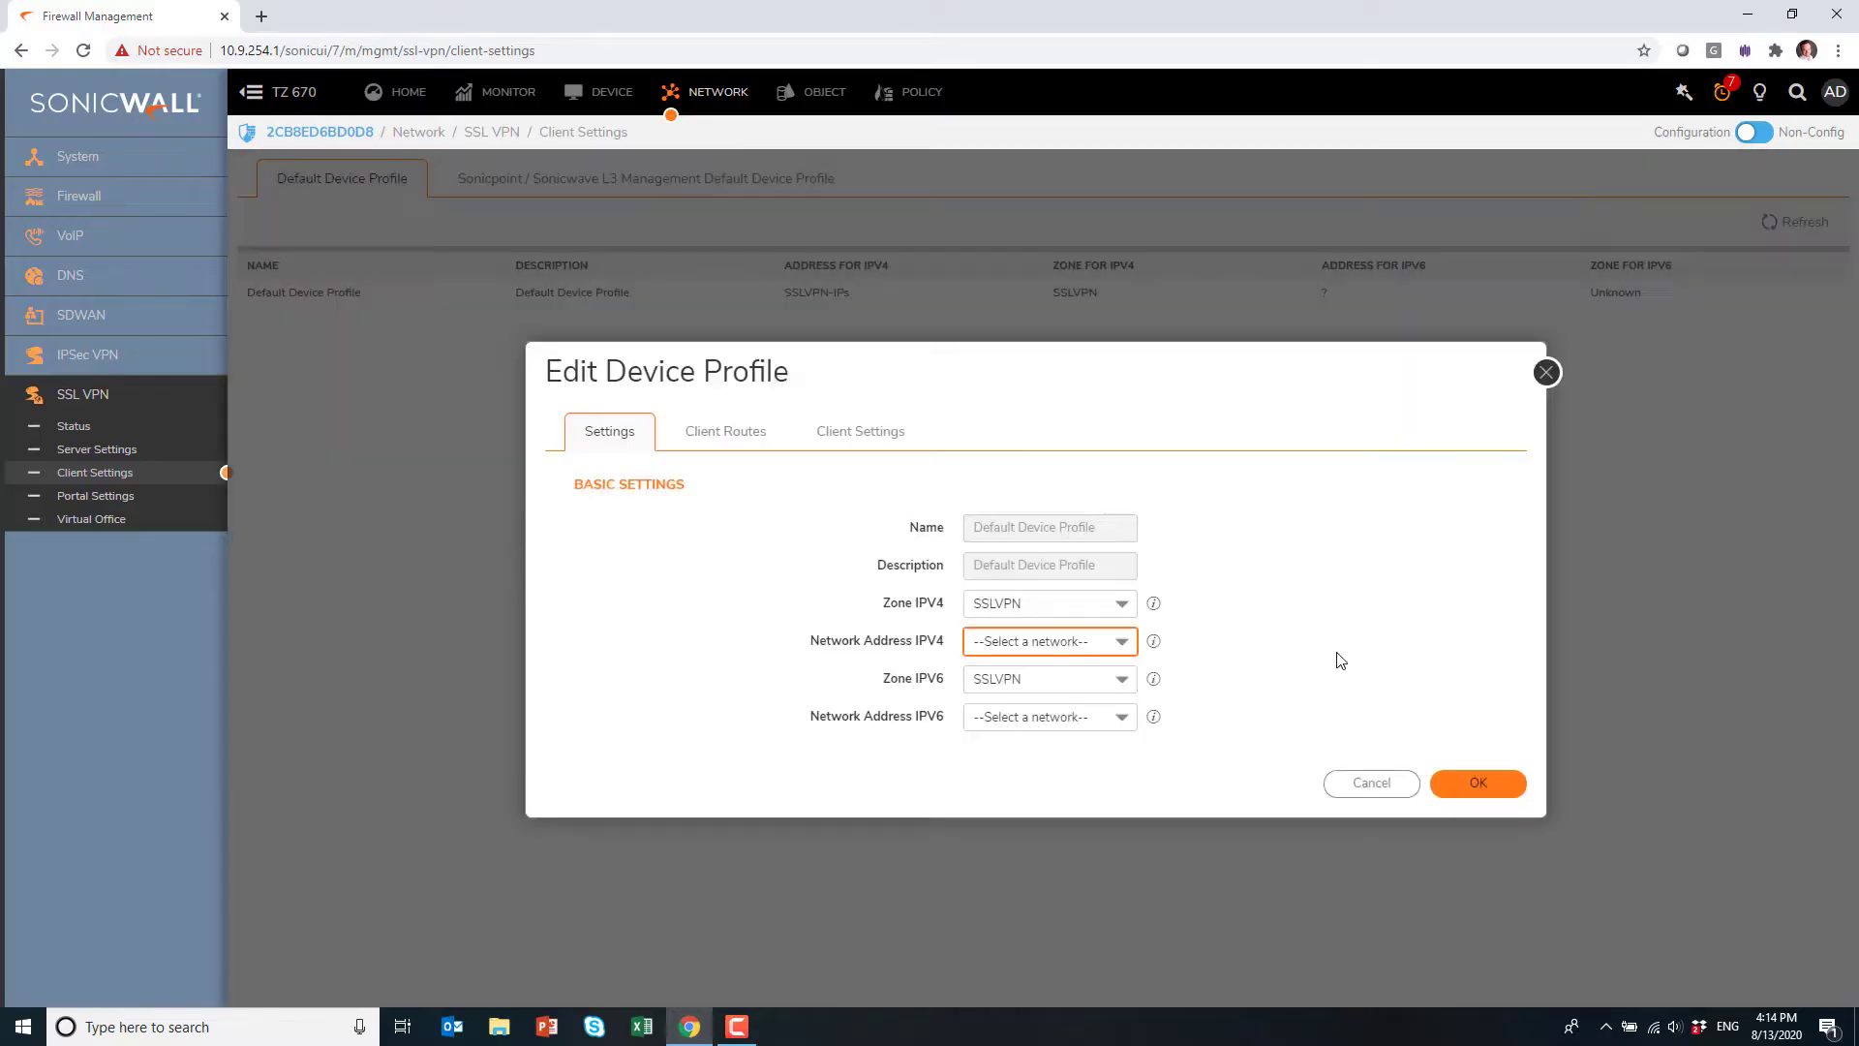
pyautogui.click(1114, 646)
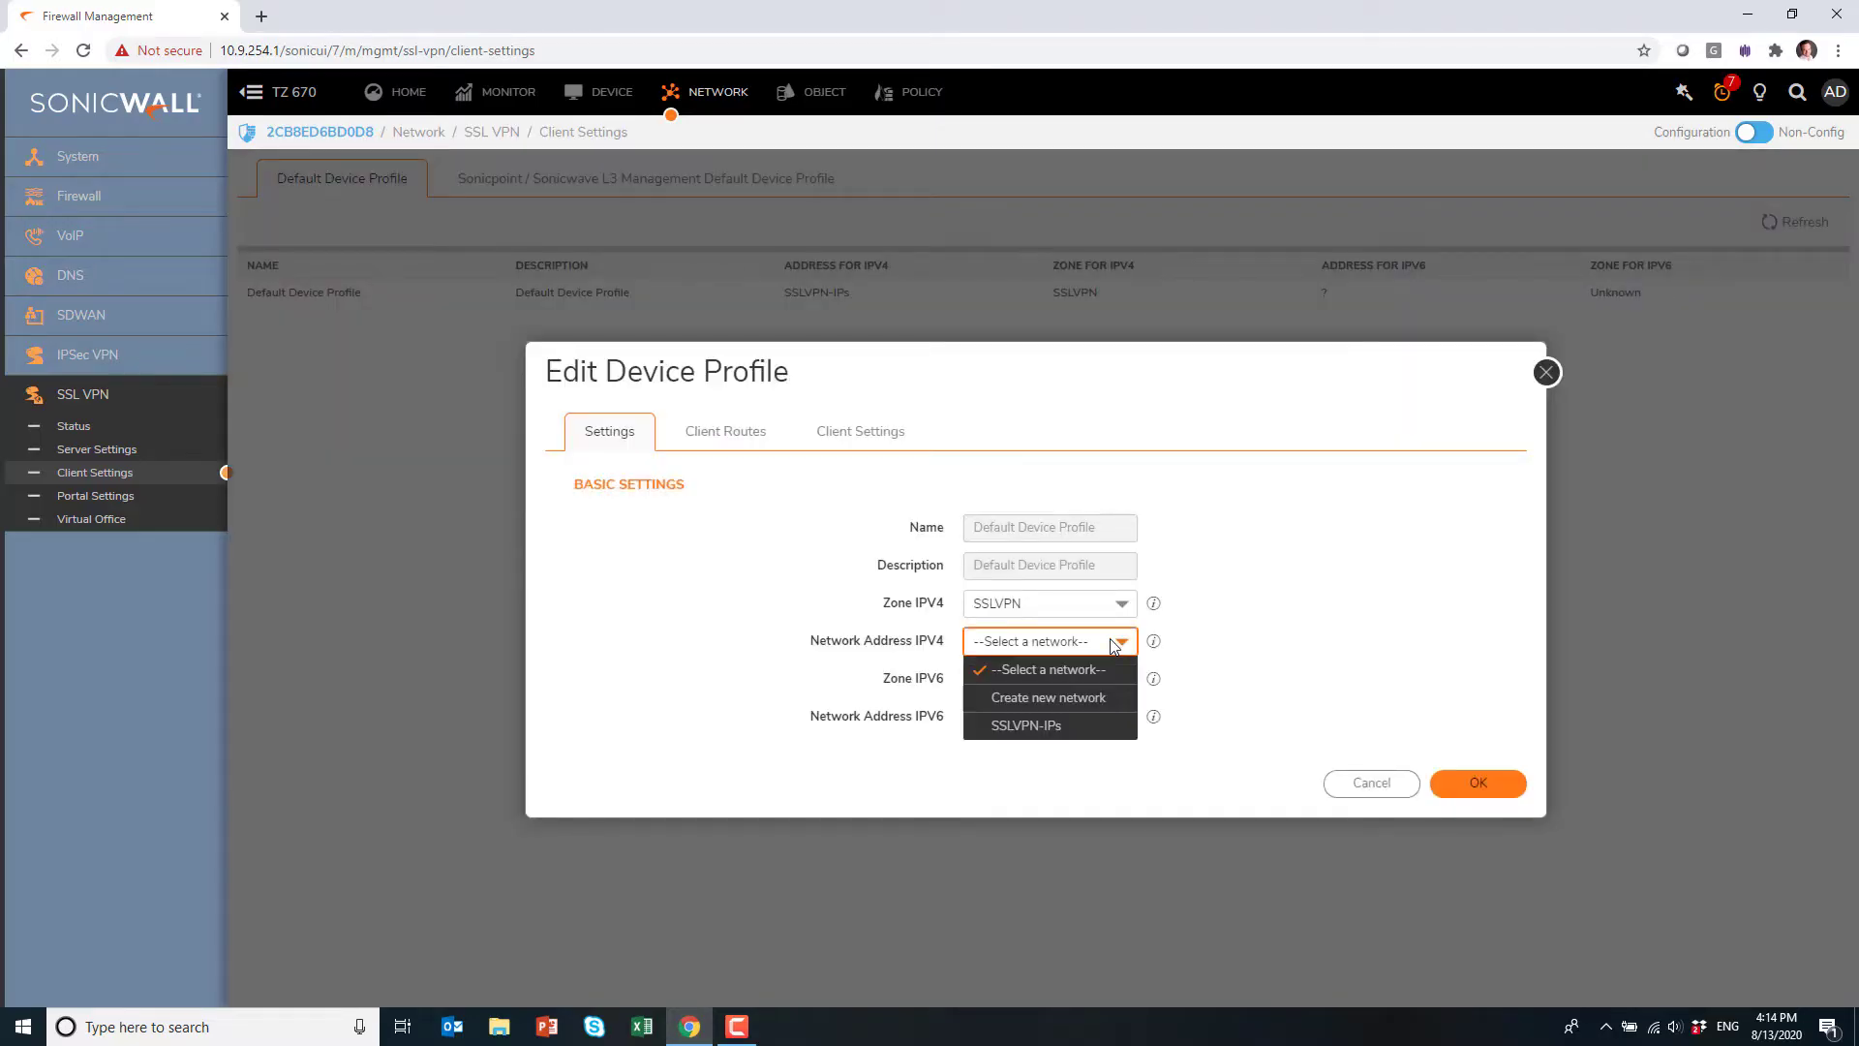
pyautogui.click(1102, 707)
pyautogui.click(1008, 548)
pyautogui.write('SSLVPN-')
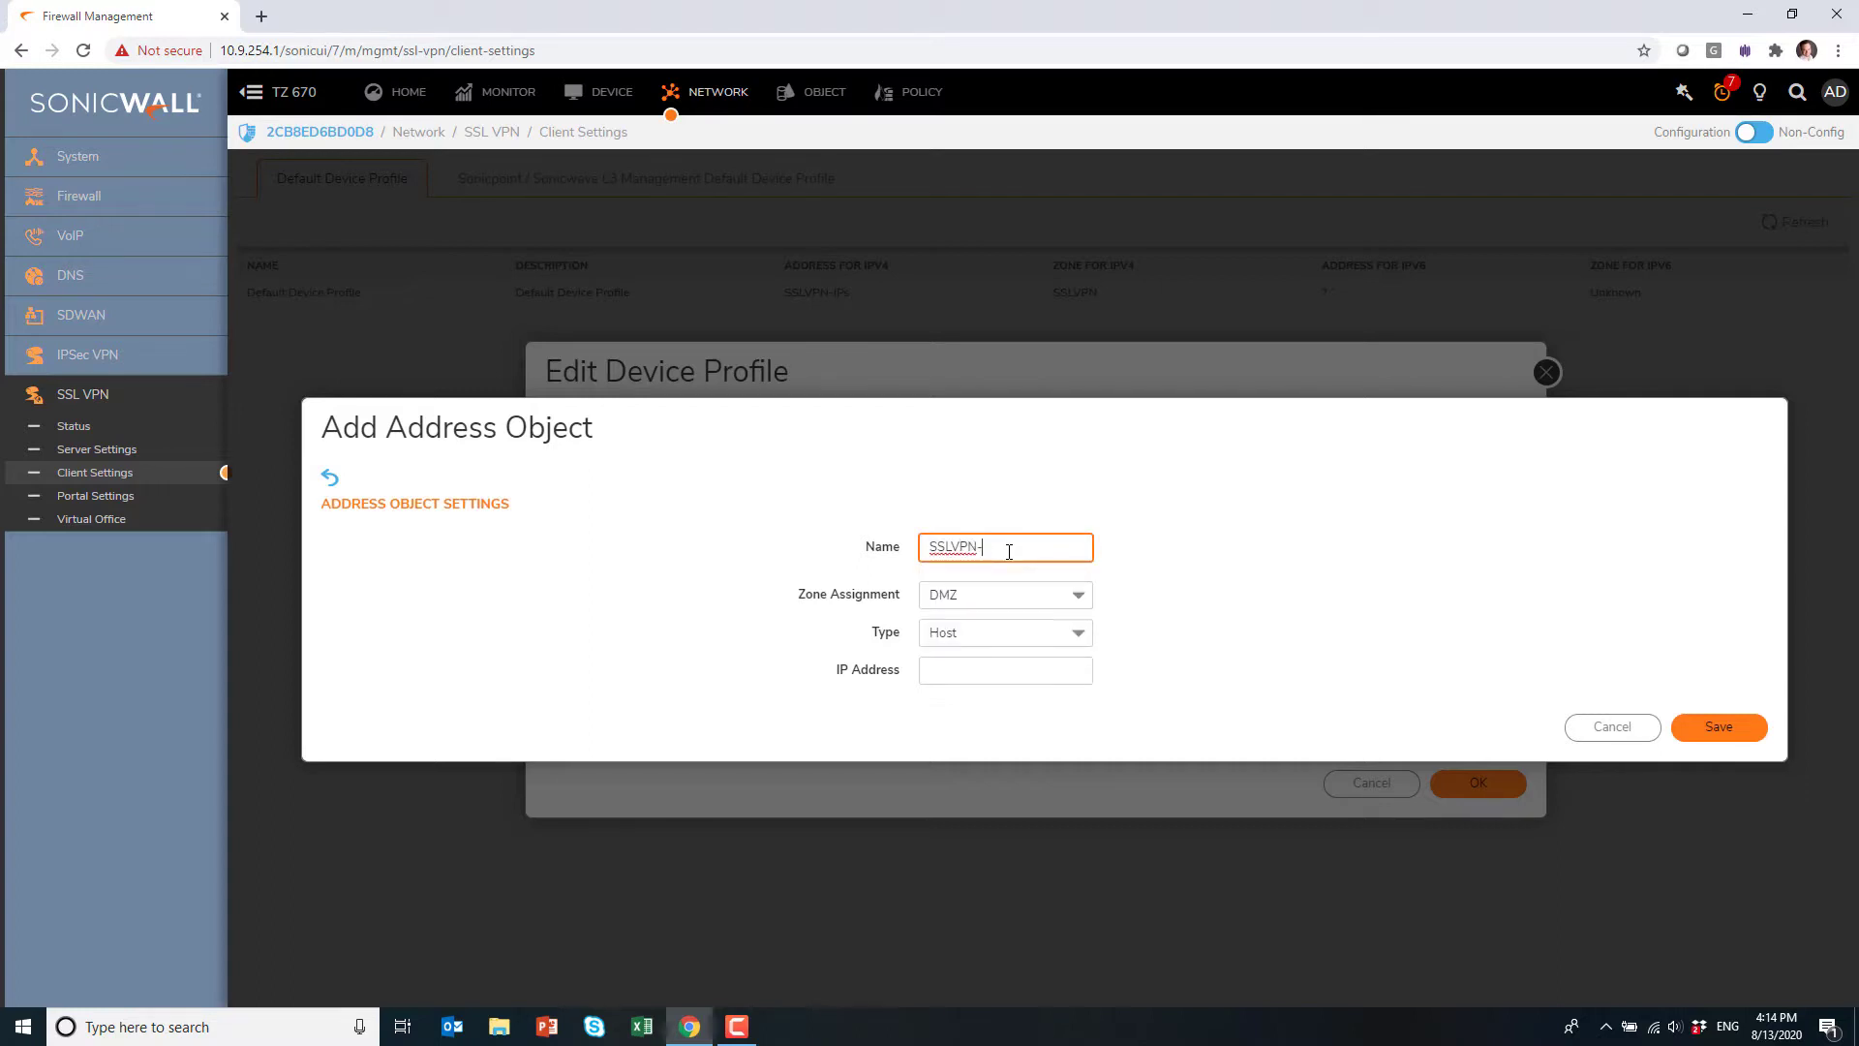
pyautogui.write('IPs')
pyautogui.press('Tab')
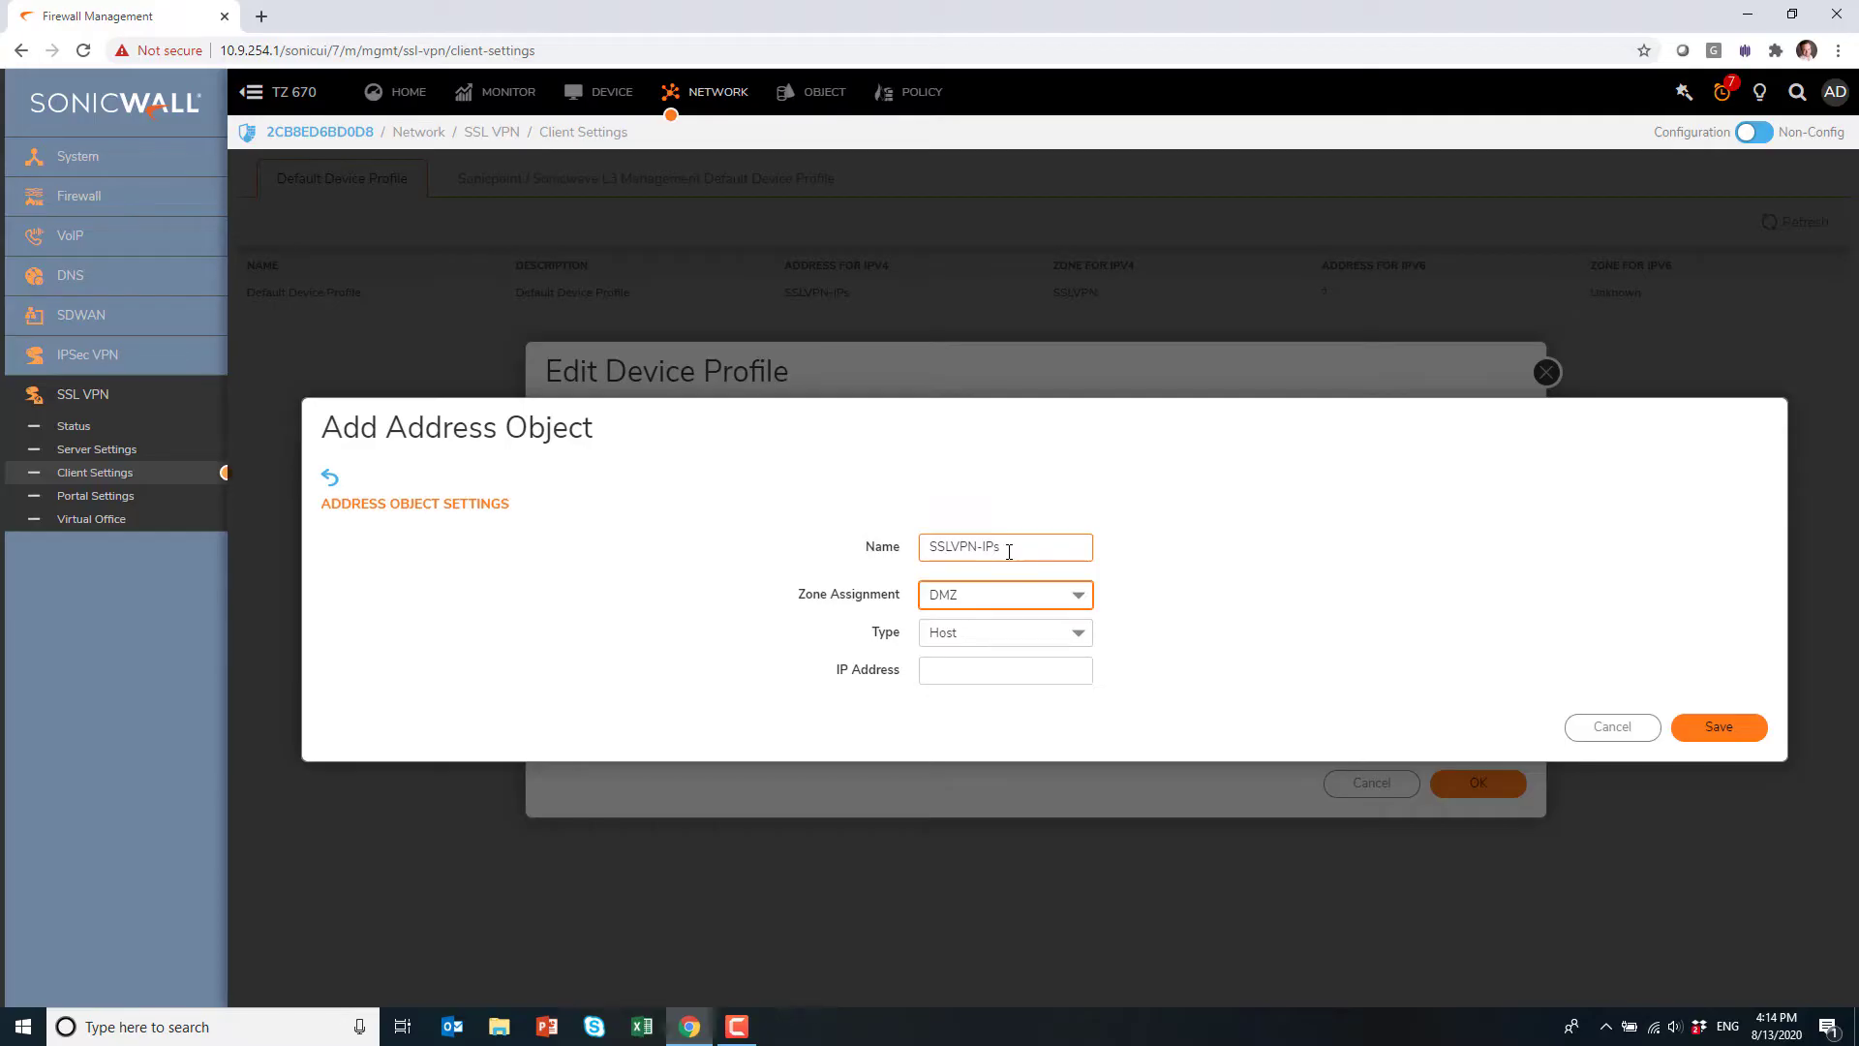
pyautogui.click(1019, 600)
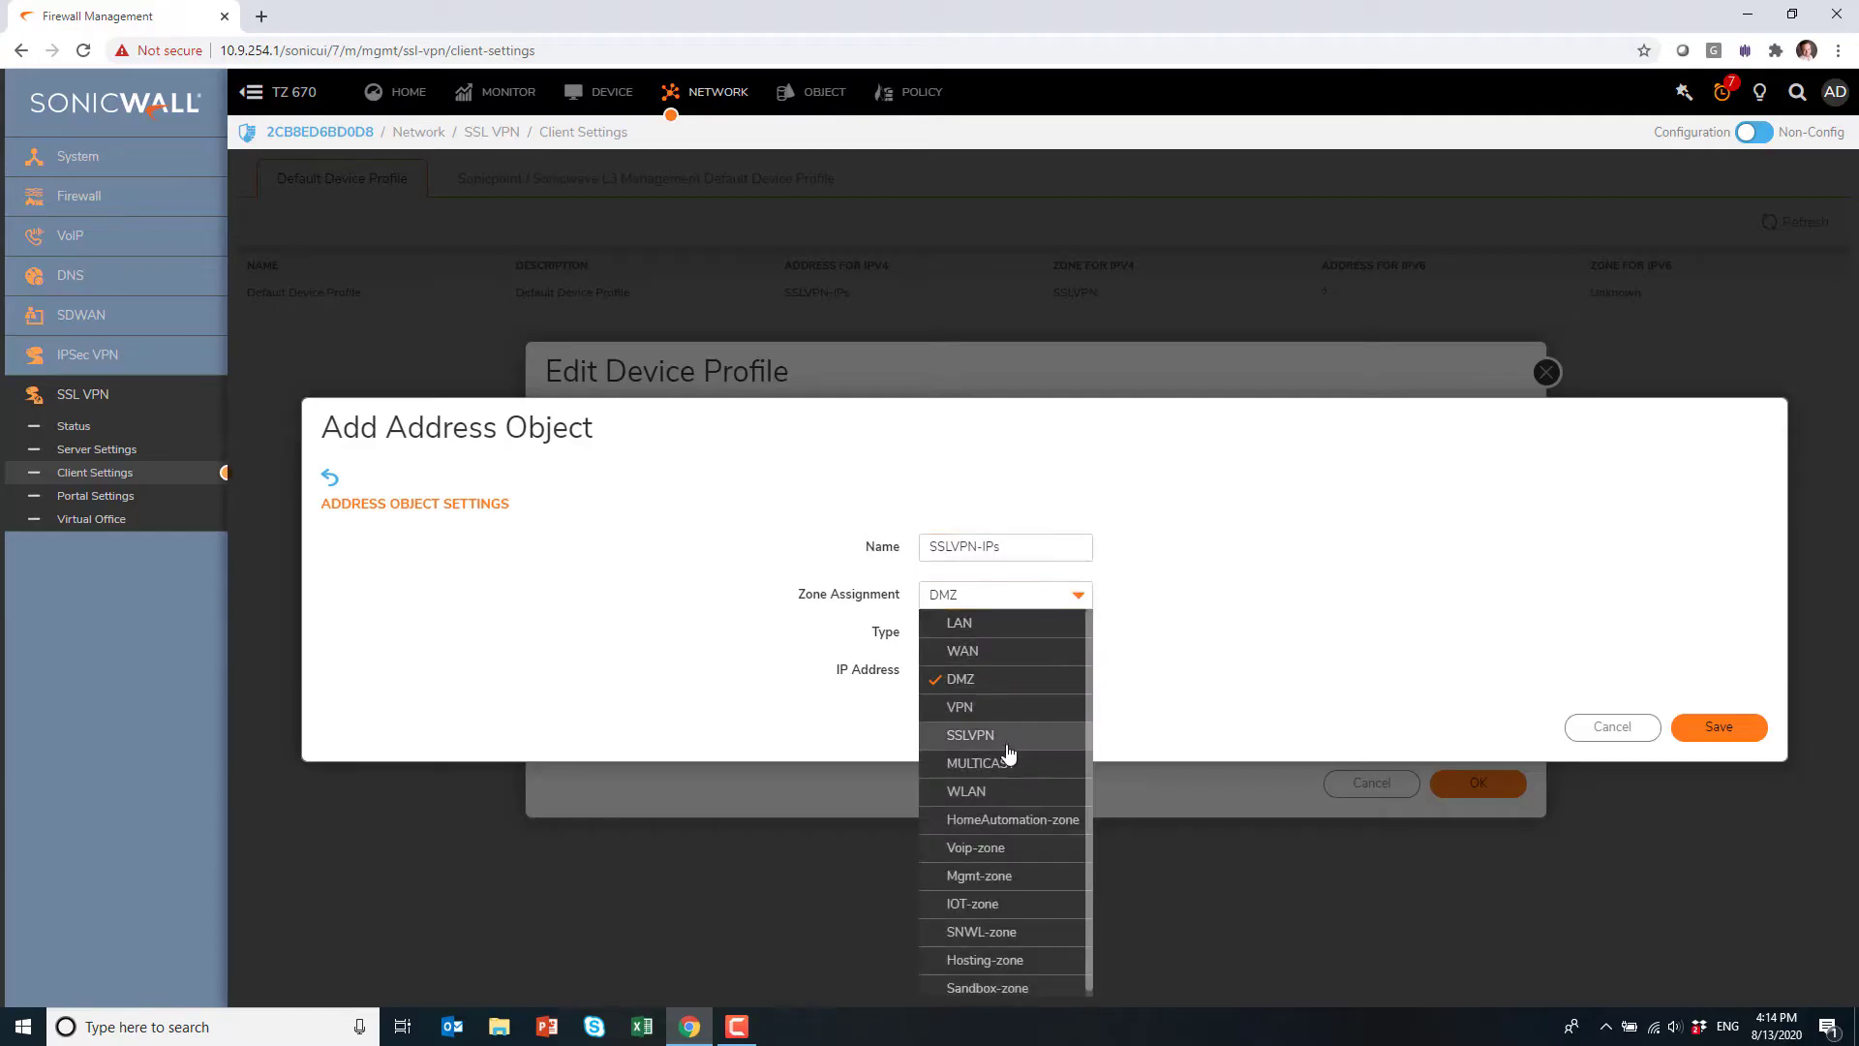
pyautogui.click(1008, 751)
# Make SSLVPN-IPs a range from 10.101.10.10 to 10.101.10.20 and save it.
pyautogui.click(1002, 639)
pyautogui.click(1002, 639)
pyautogui.click(1002, 639)
pyautogui.click(997, 689)
pyautogui.click(993, 676)
pyautogui.write('10')
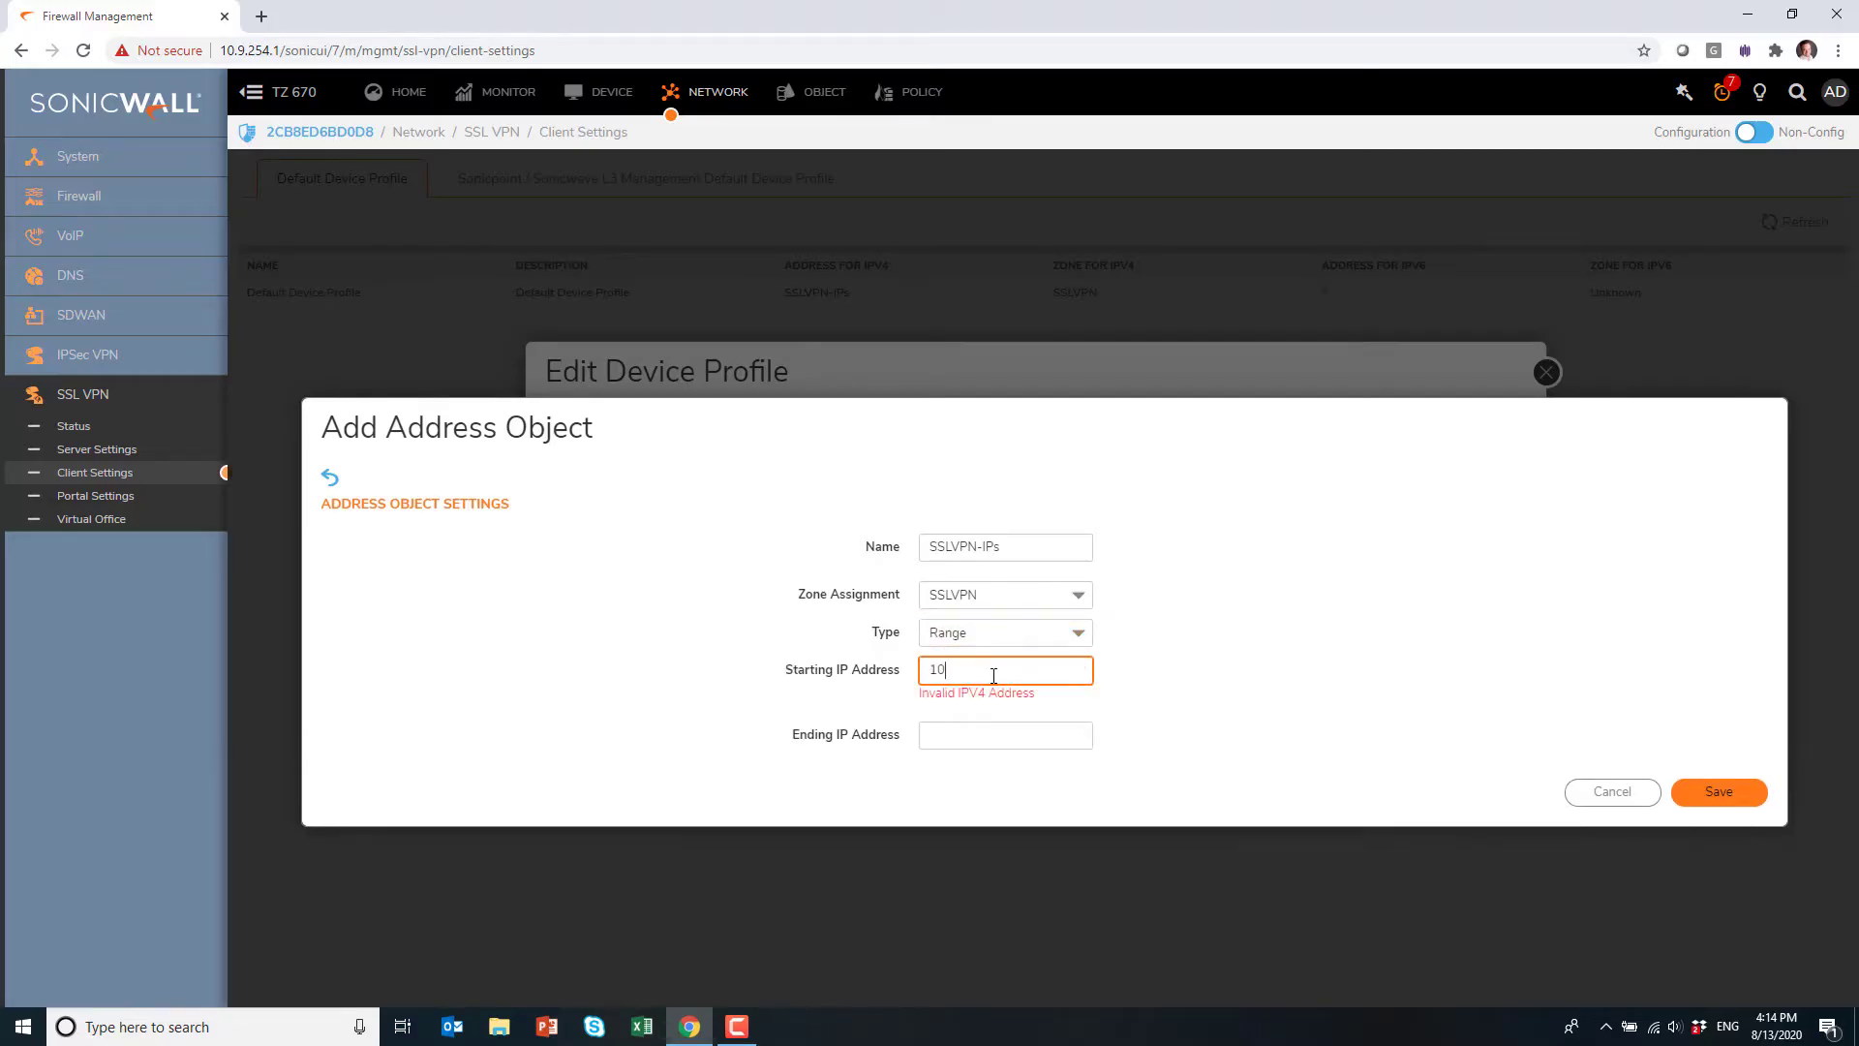
pyautogui.write('.101.10.10')
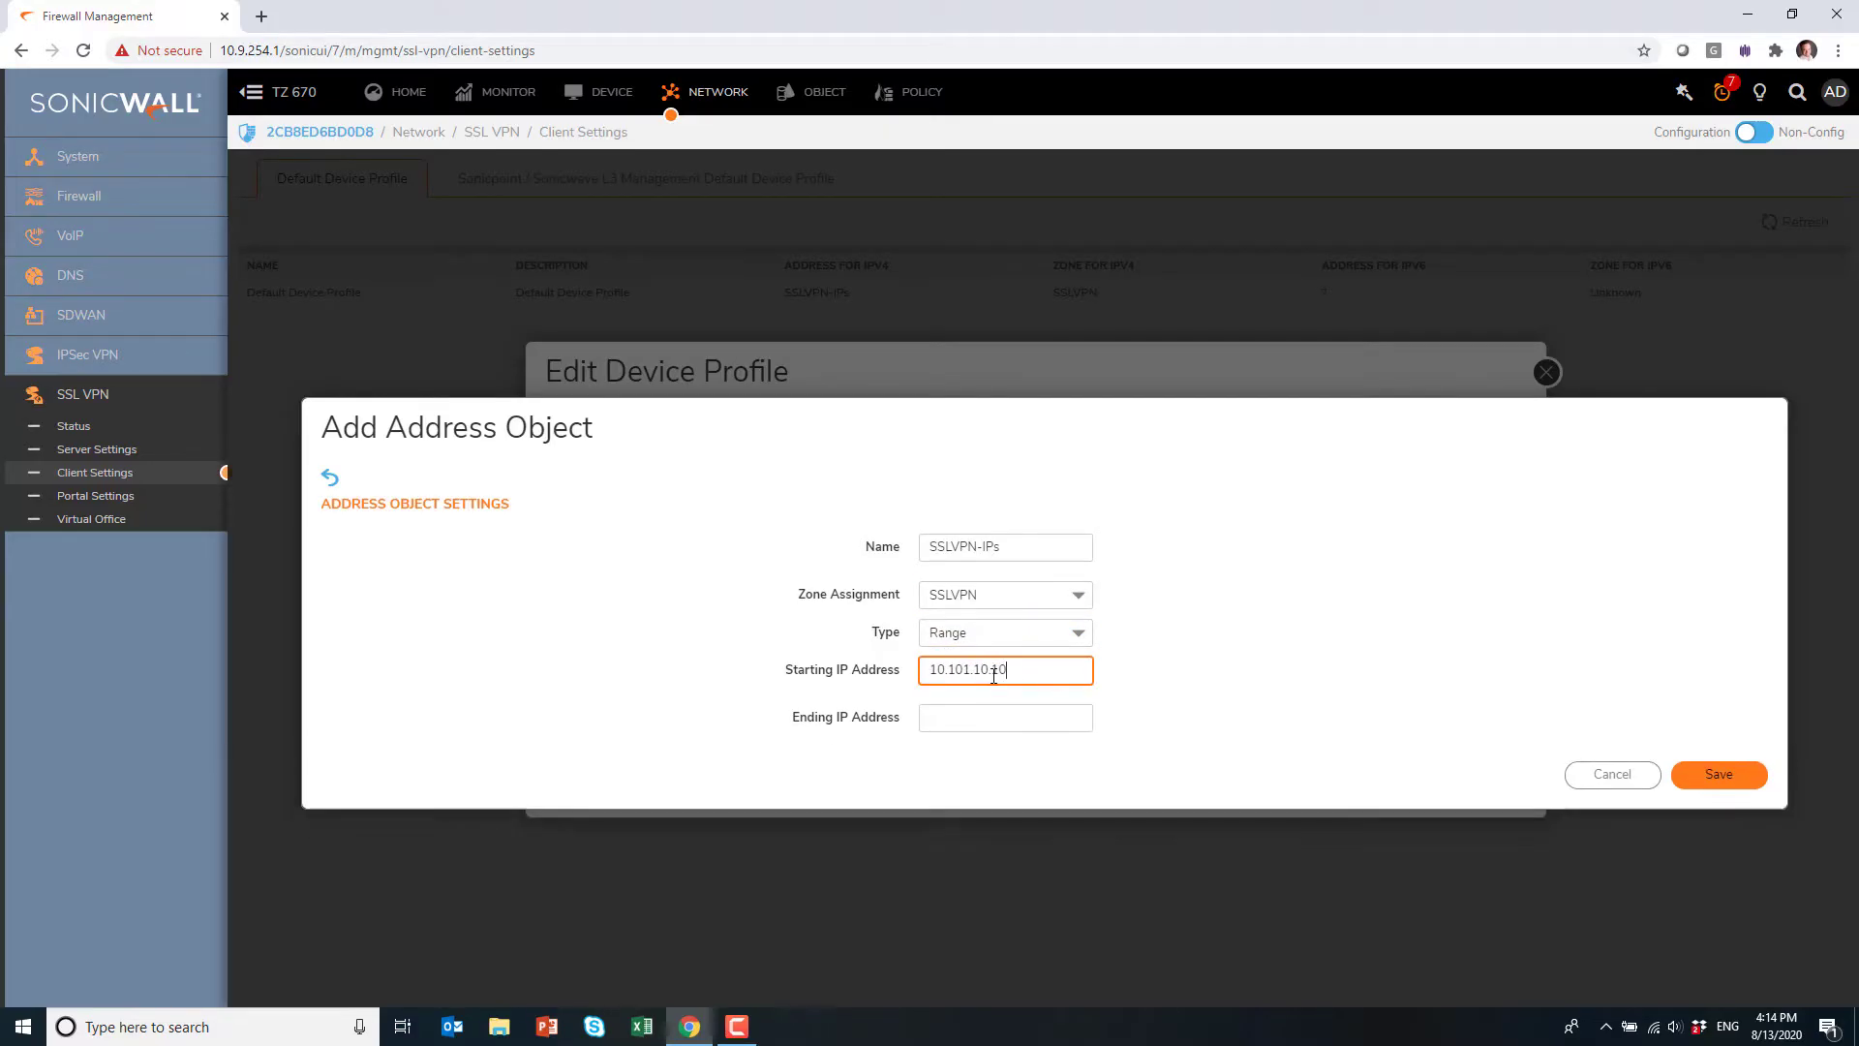
pyautogui.press('Tab')
pyautogui.write('10')
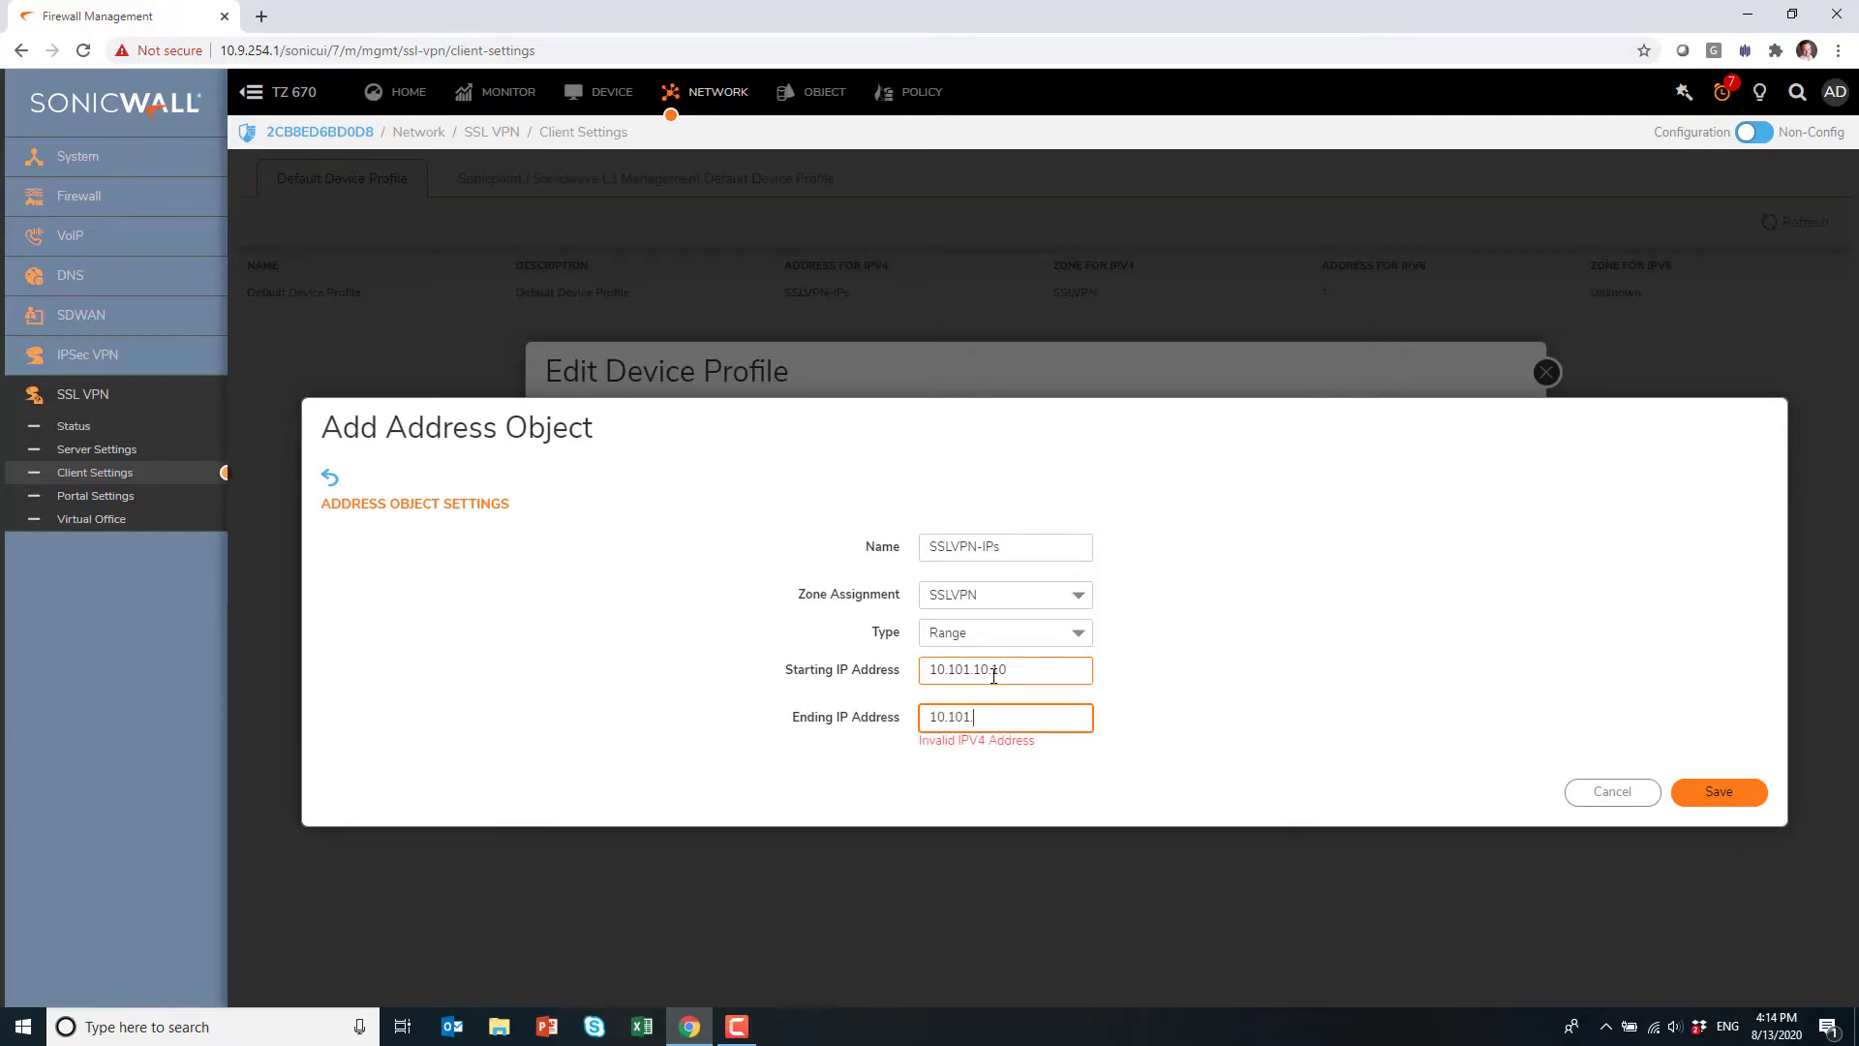
pyautogui.write('.101.10.20')
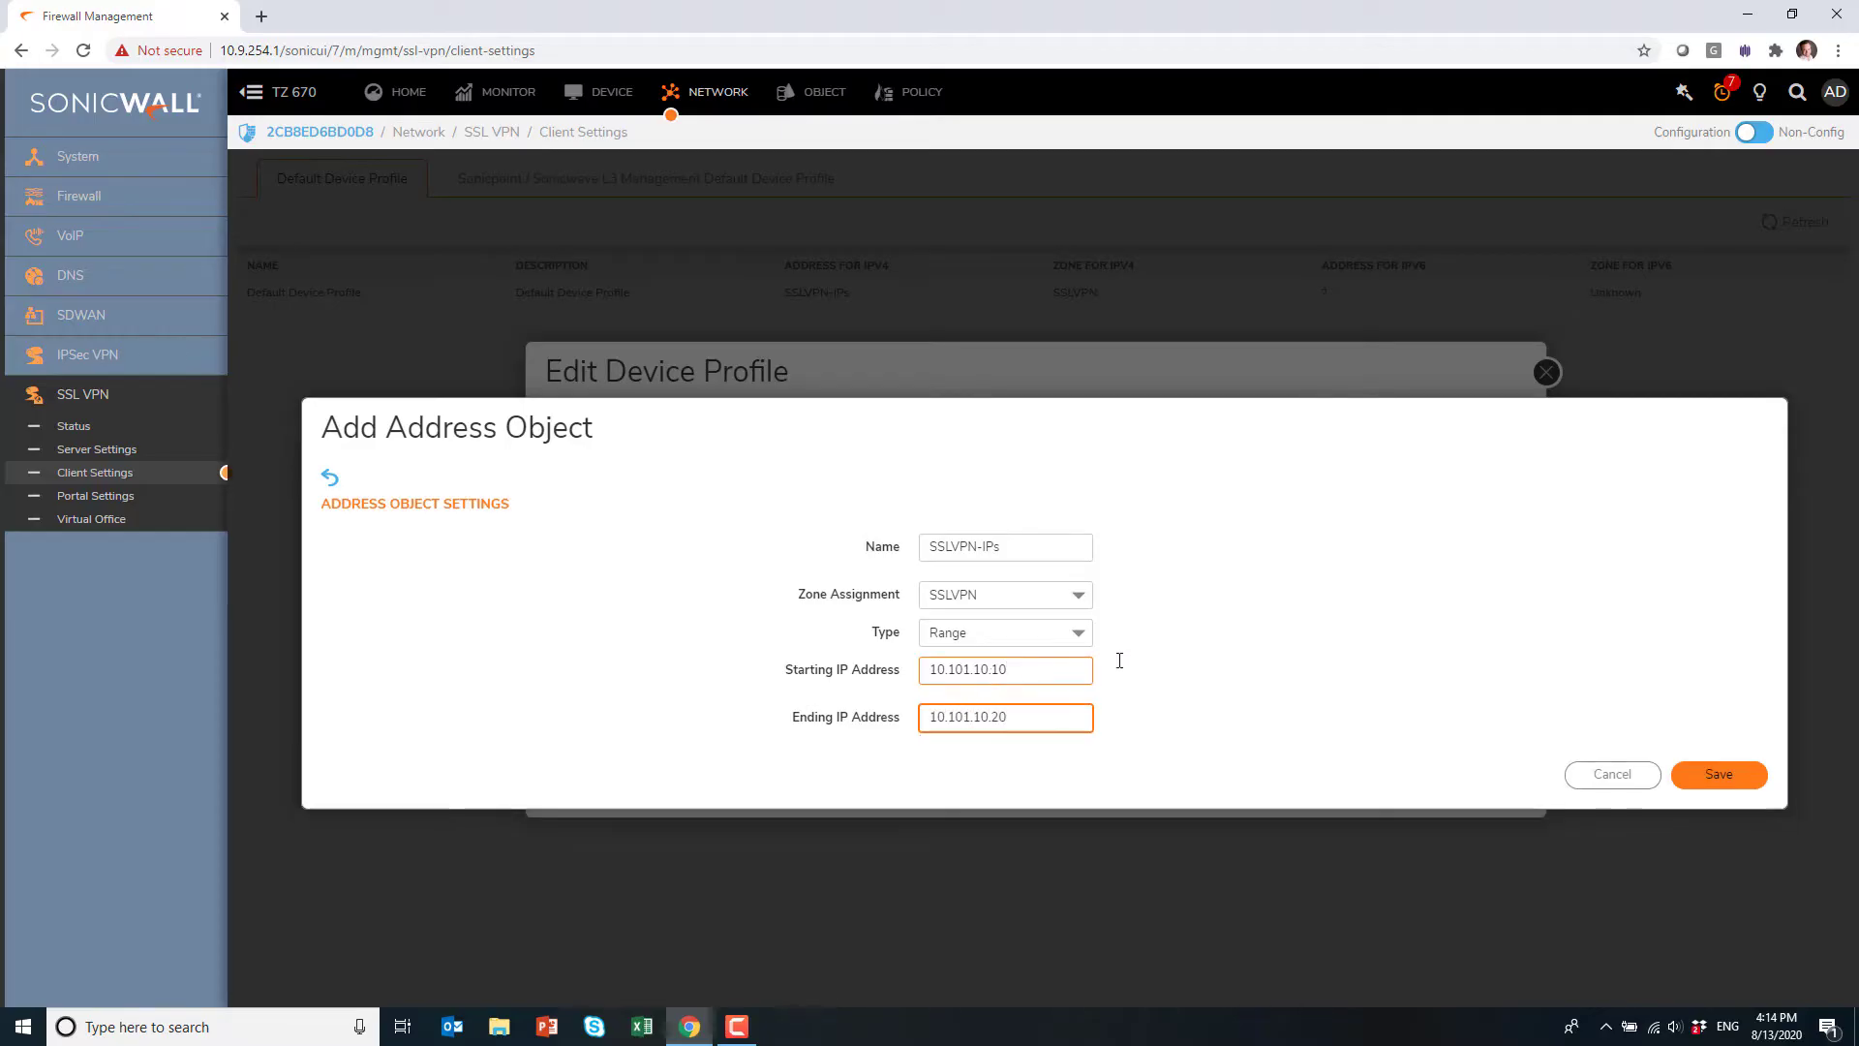
pyautogui.click(1697, 775)
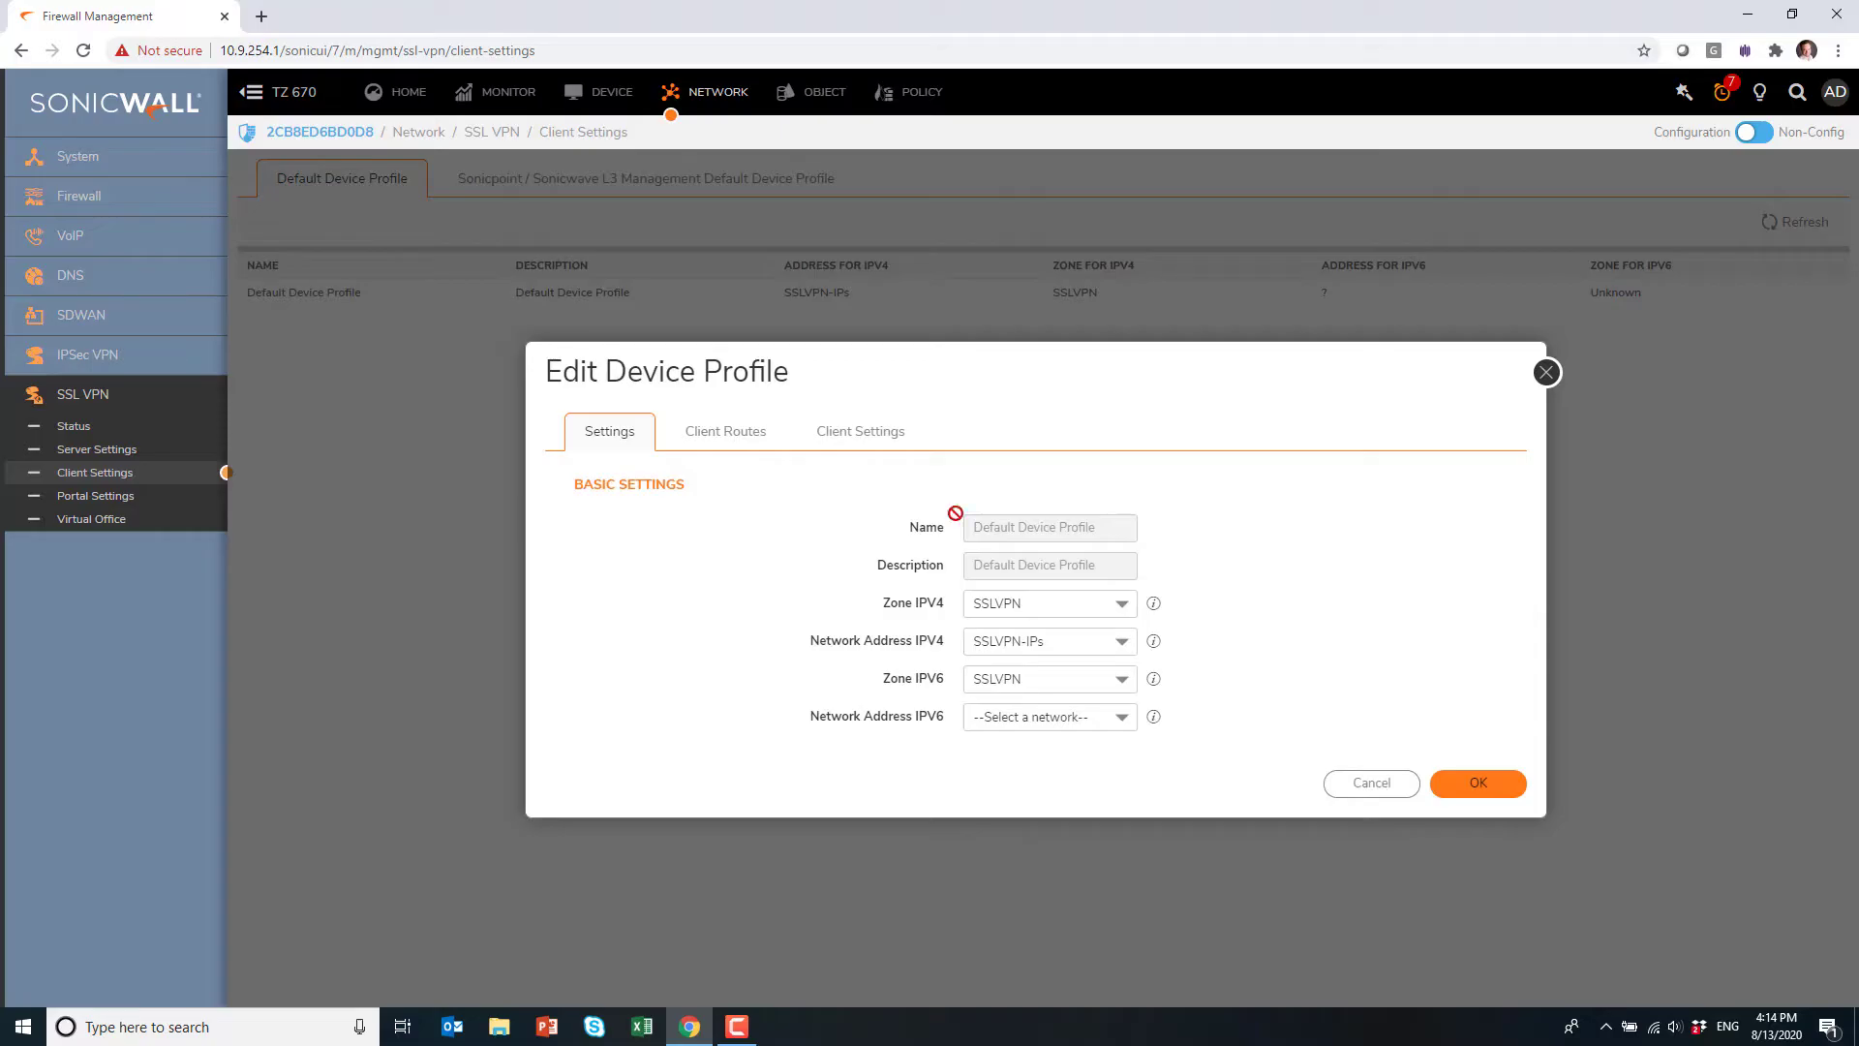
# Add IOT-zone Subnets to the profile's client routes.
pyautogui.click(719, 436)
pyautogui.write('IOT')
pyautogui.click(1036, 676)
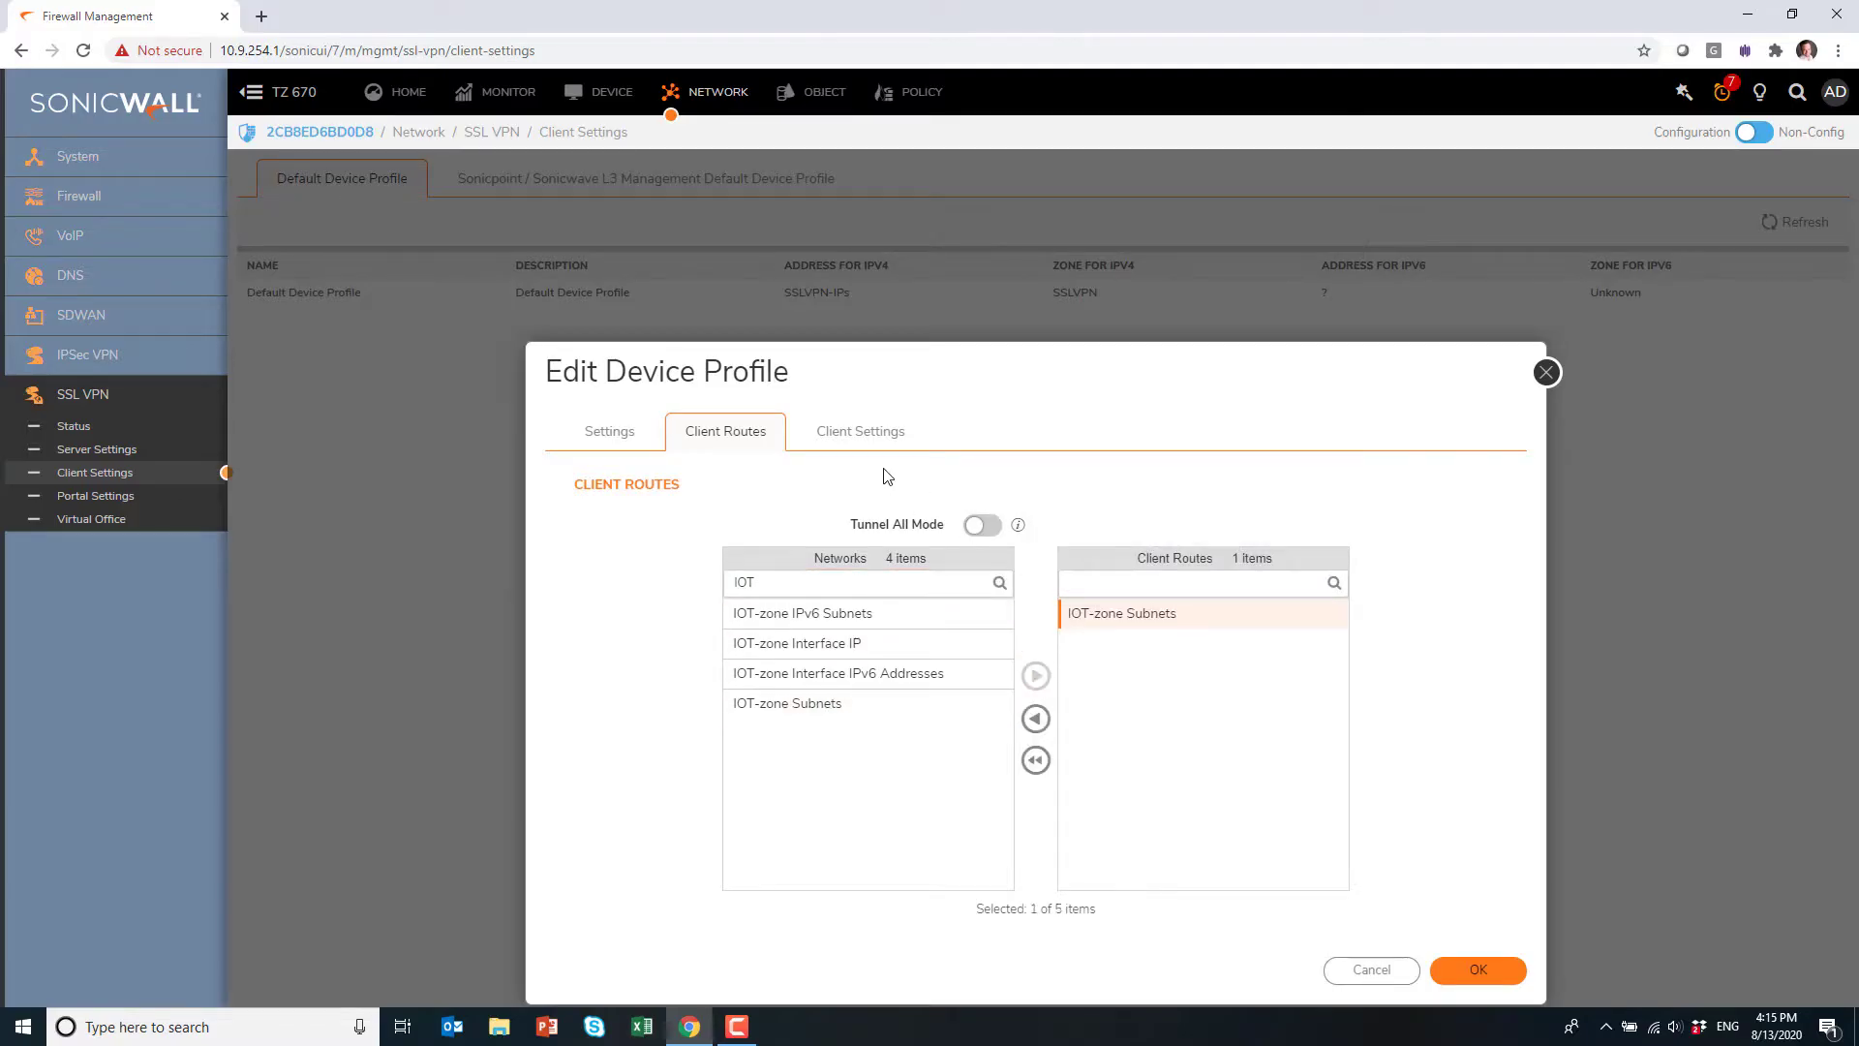
# Set the client DNS Server 1 to 10.6.254.3.
pyautogui.click(854, 436)
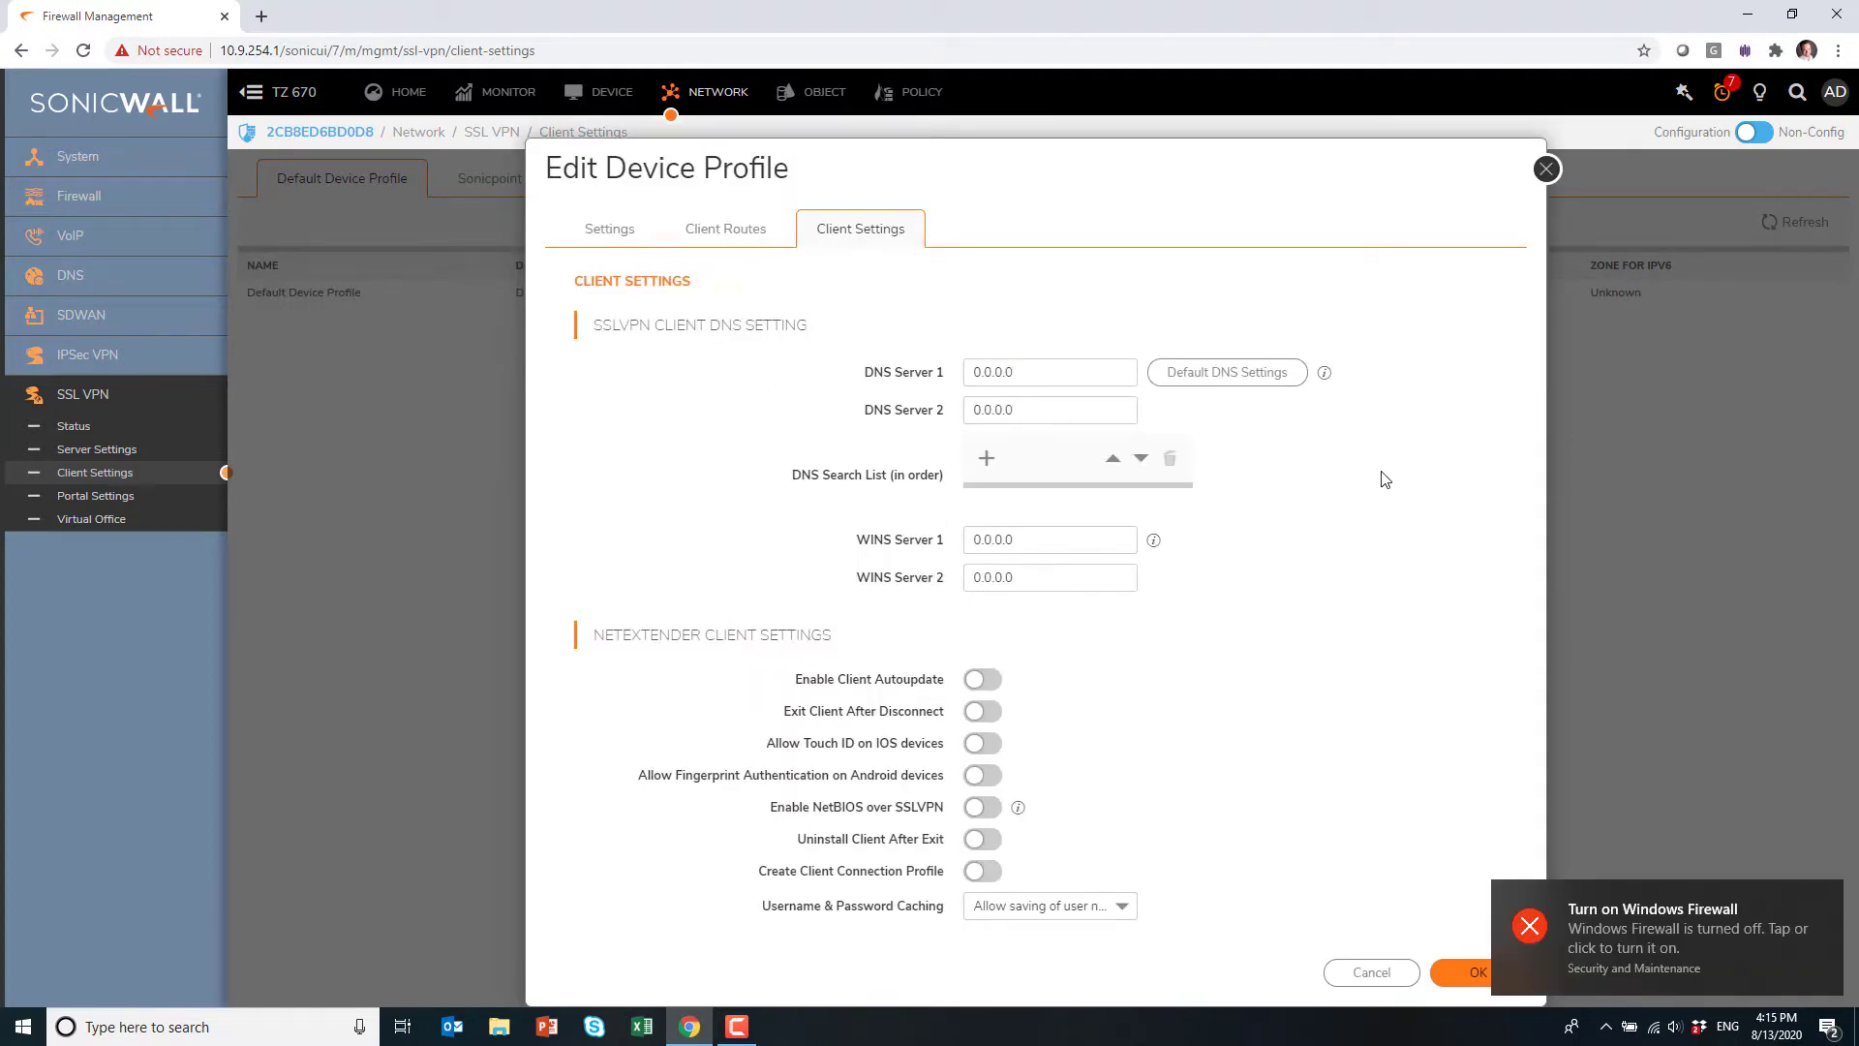
pyautogui.click(1056, 373)
pyautogui.hotkey('ctrl', 'a')
pyautogui.write('10.6')
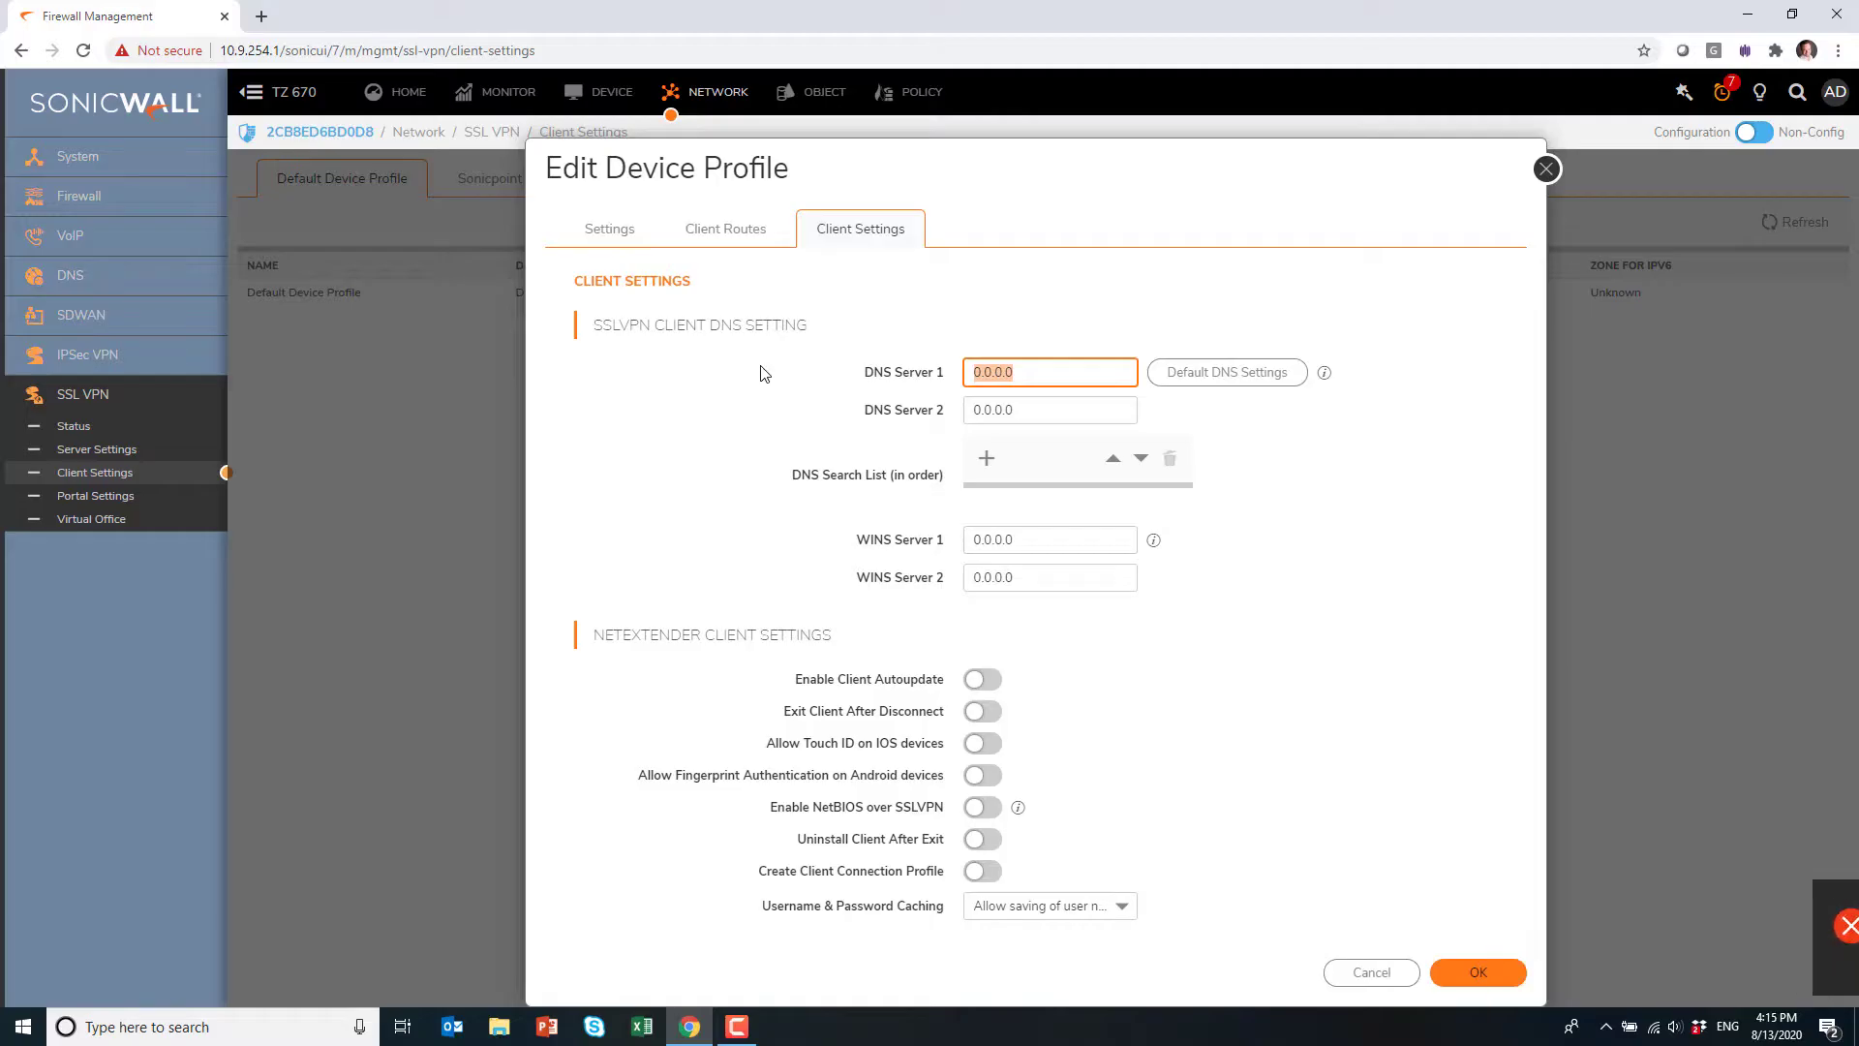
pyautogui.write('.254.1')
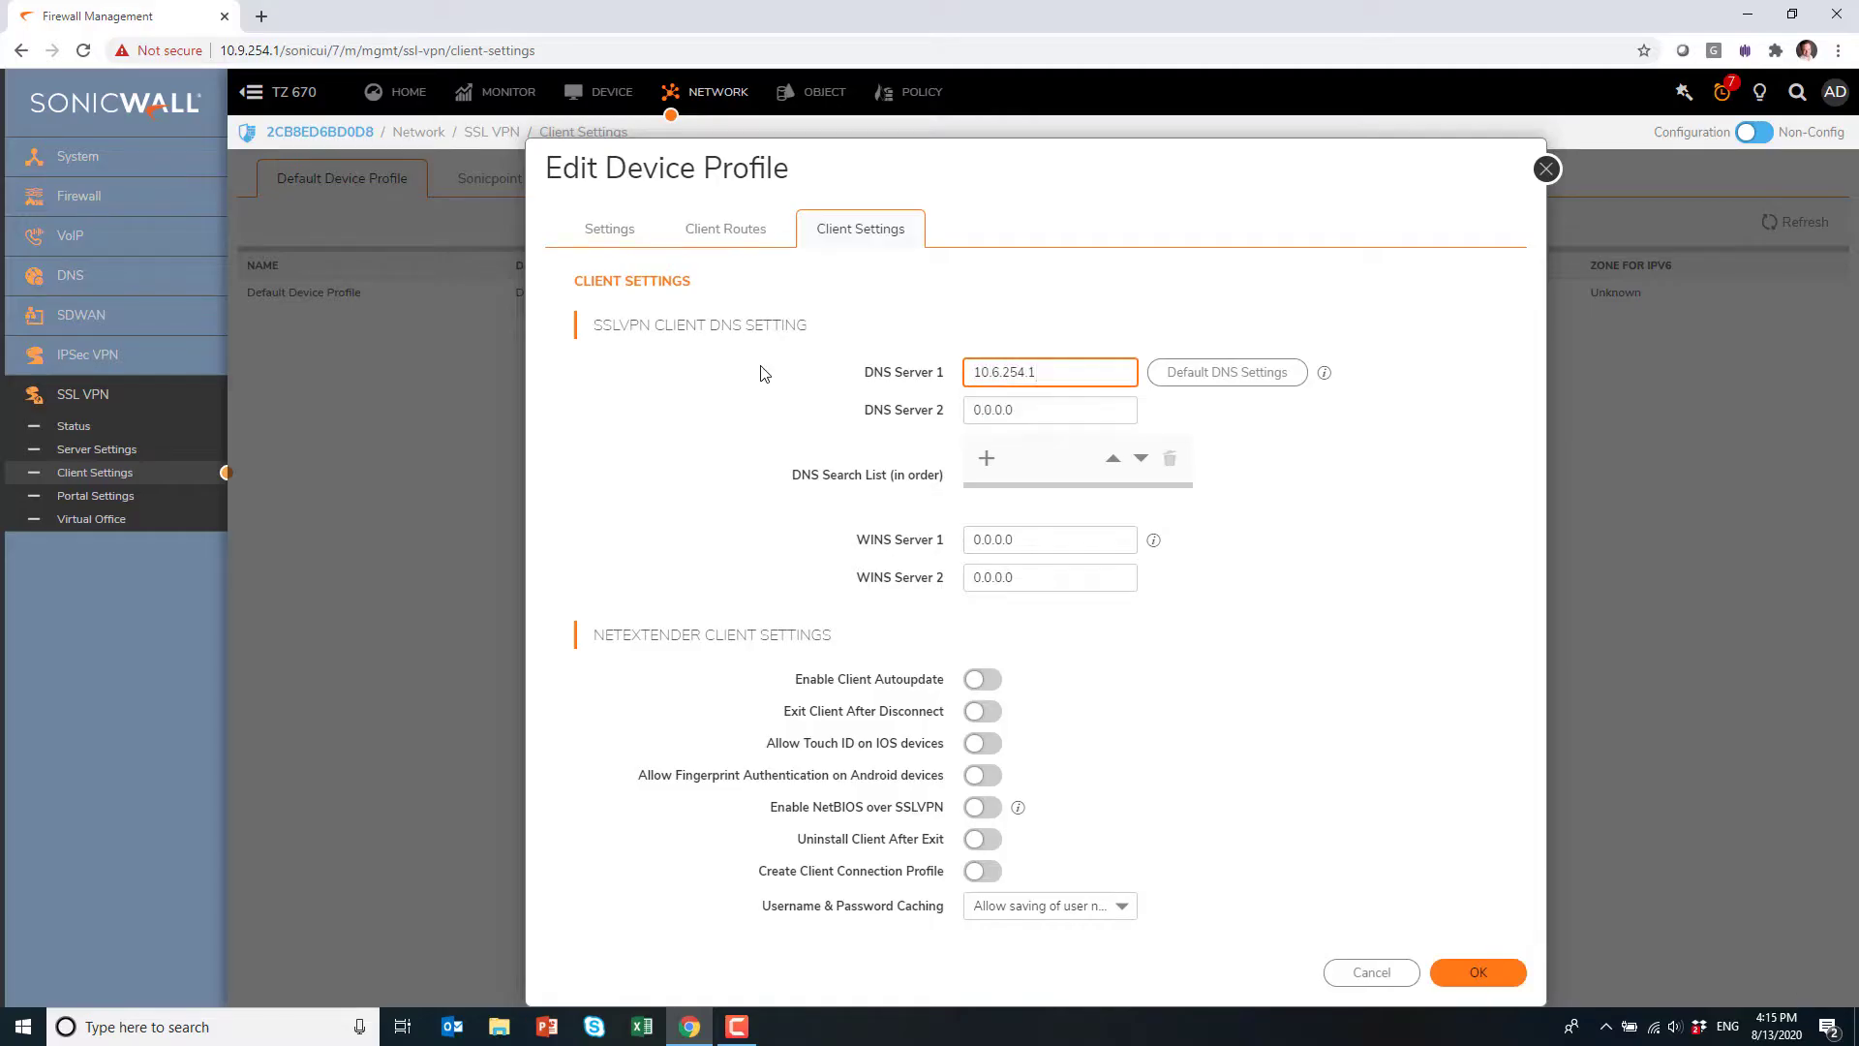
pyautogui.press('BackSpace')
pyautogui.write('3')
# Cache only the user name, then save the profile and confirm the NetExtender connection reset.
pyautogui.moveTo(783, 738); pyautogui.dragTo(891, 740)
pyautogui.moveTo(677, 774); pyautogui.dragTo(824, 776)
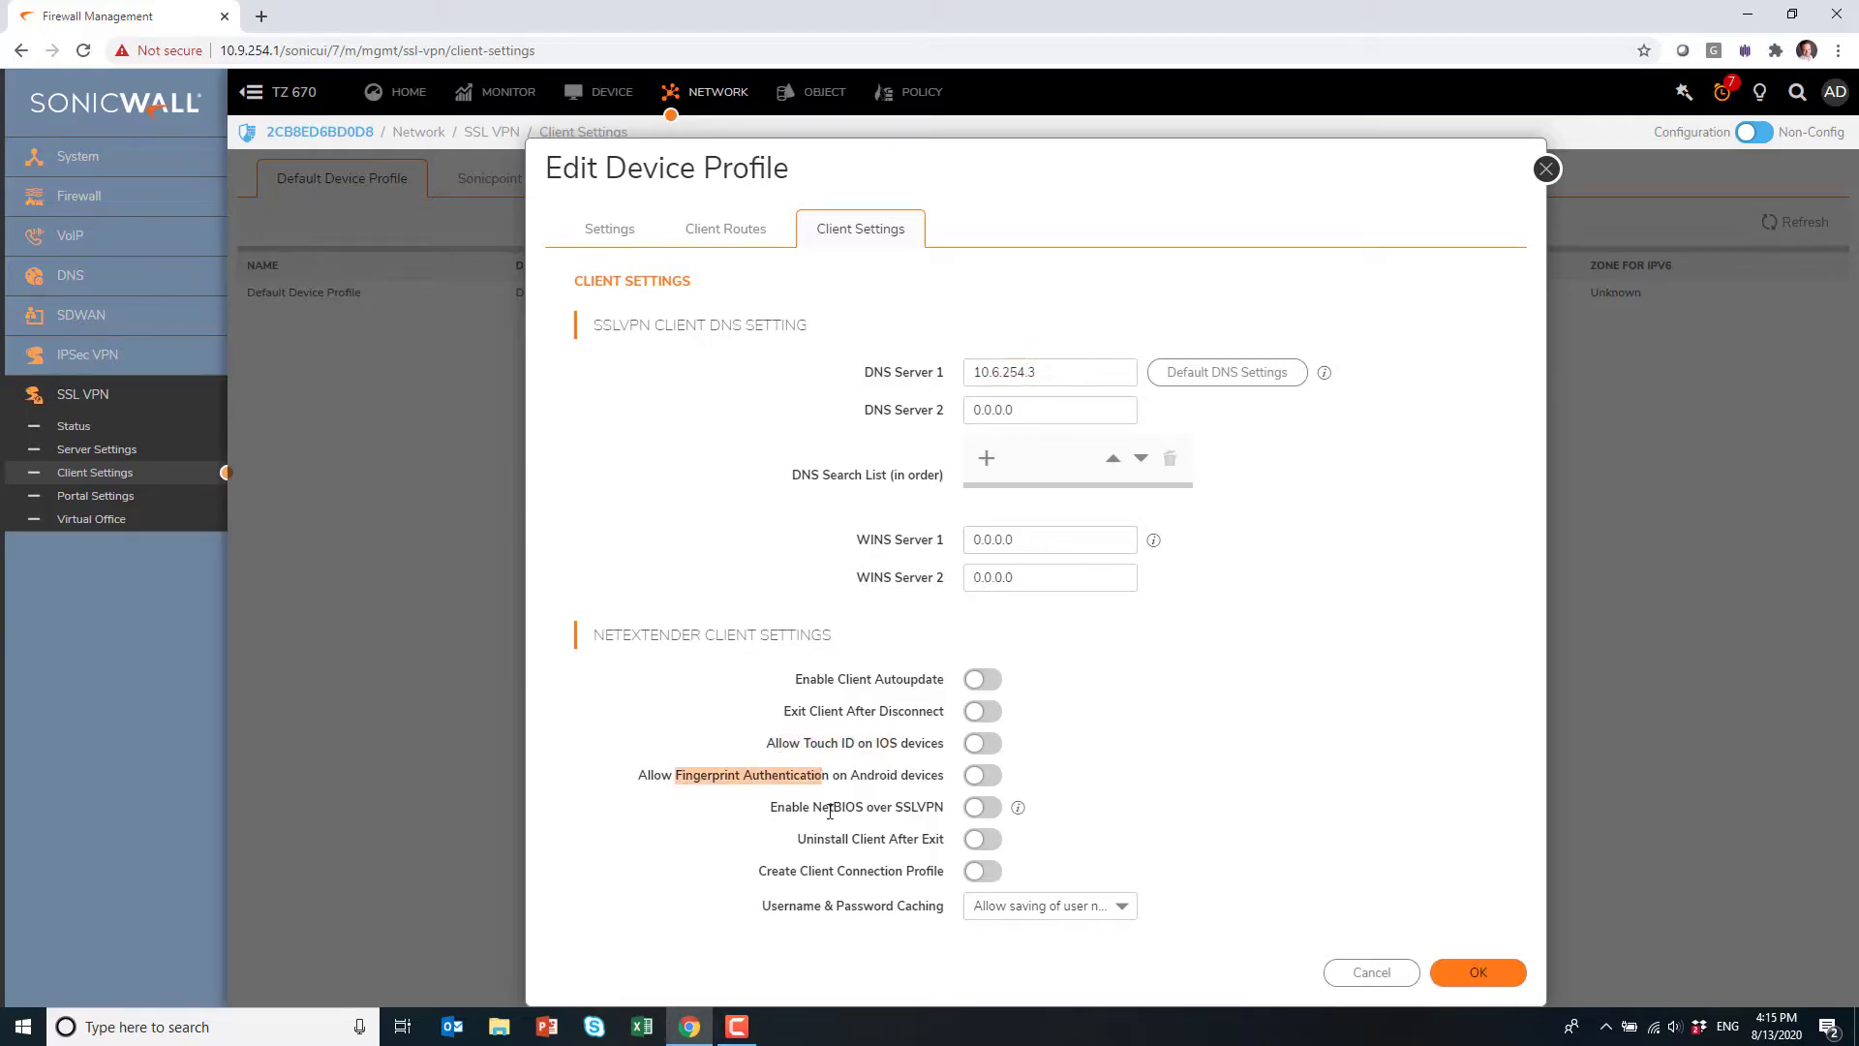
pyautogui.click(1065, 905)
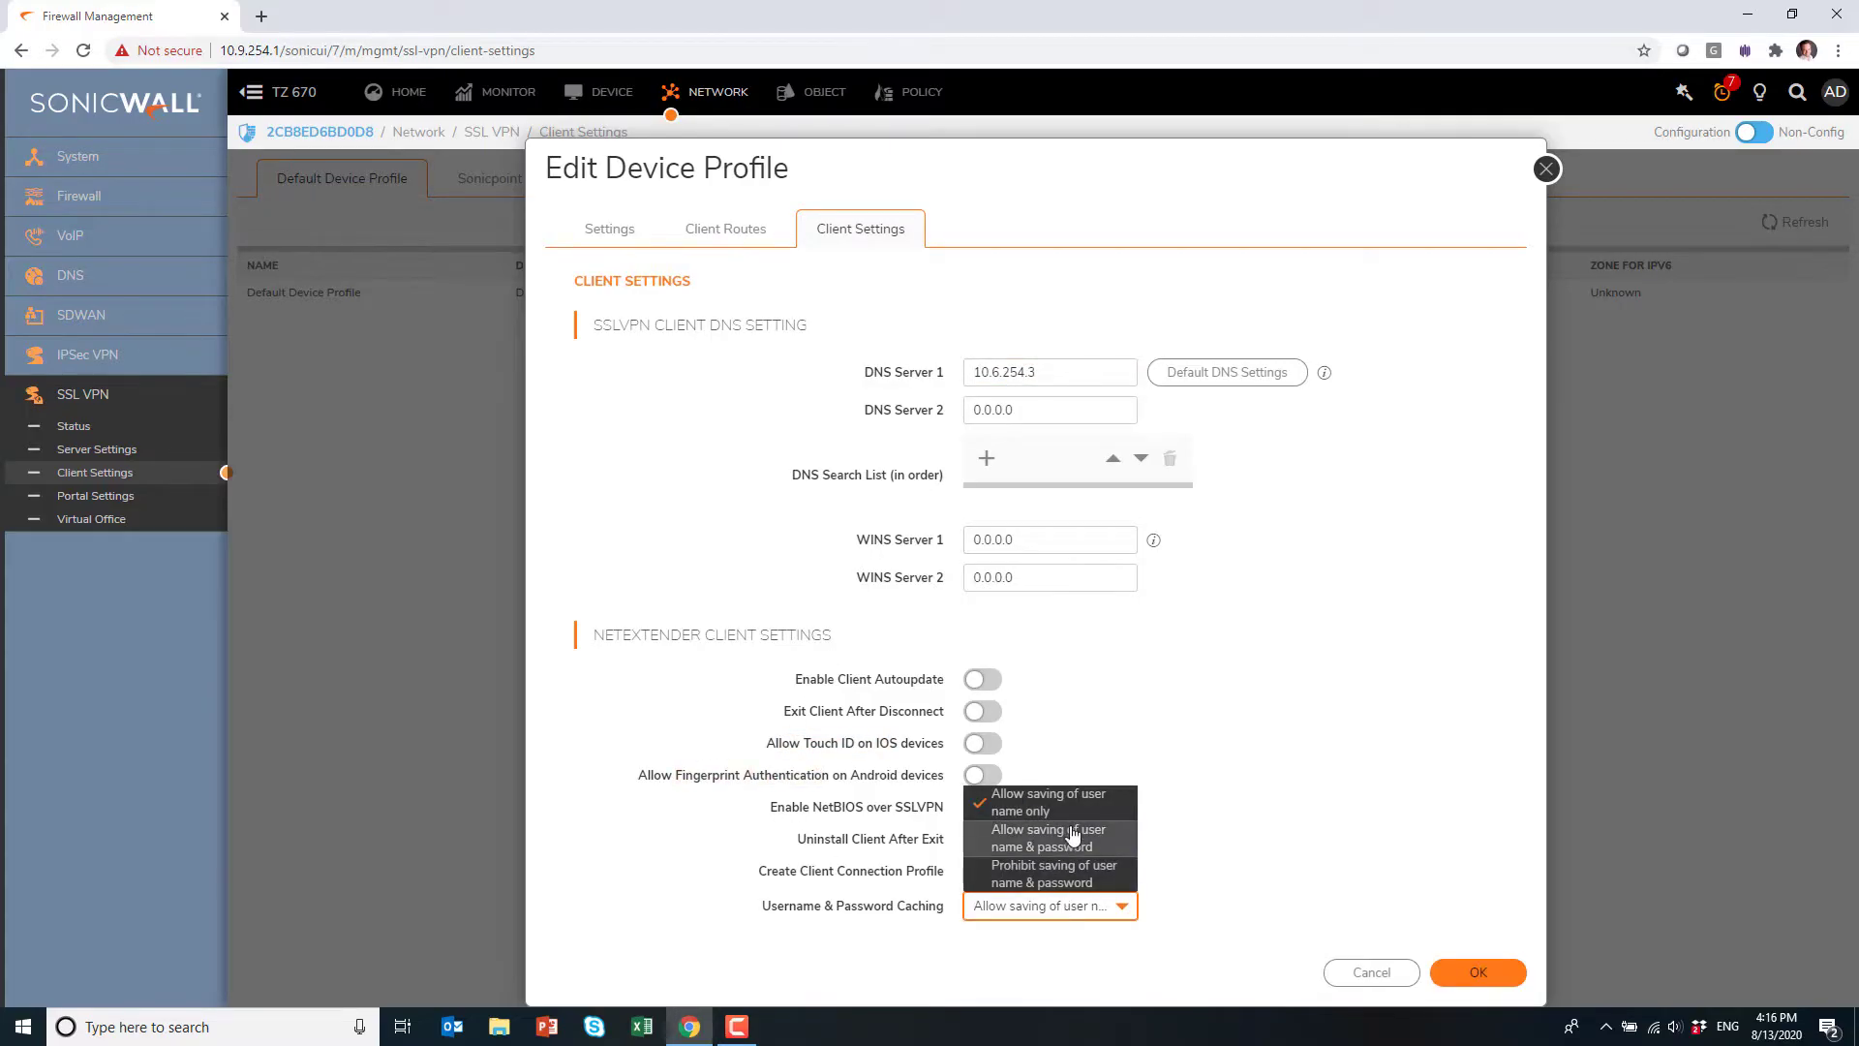
pyautogui.click(1086, 809)
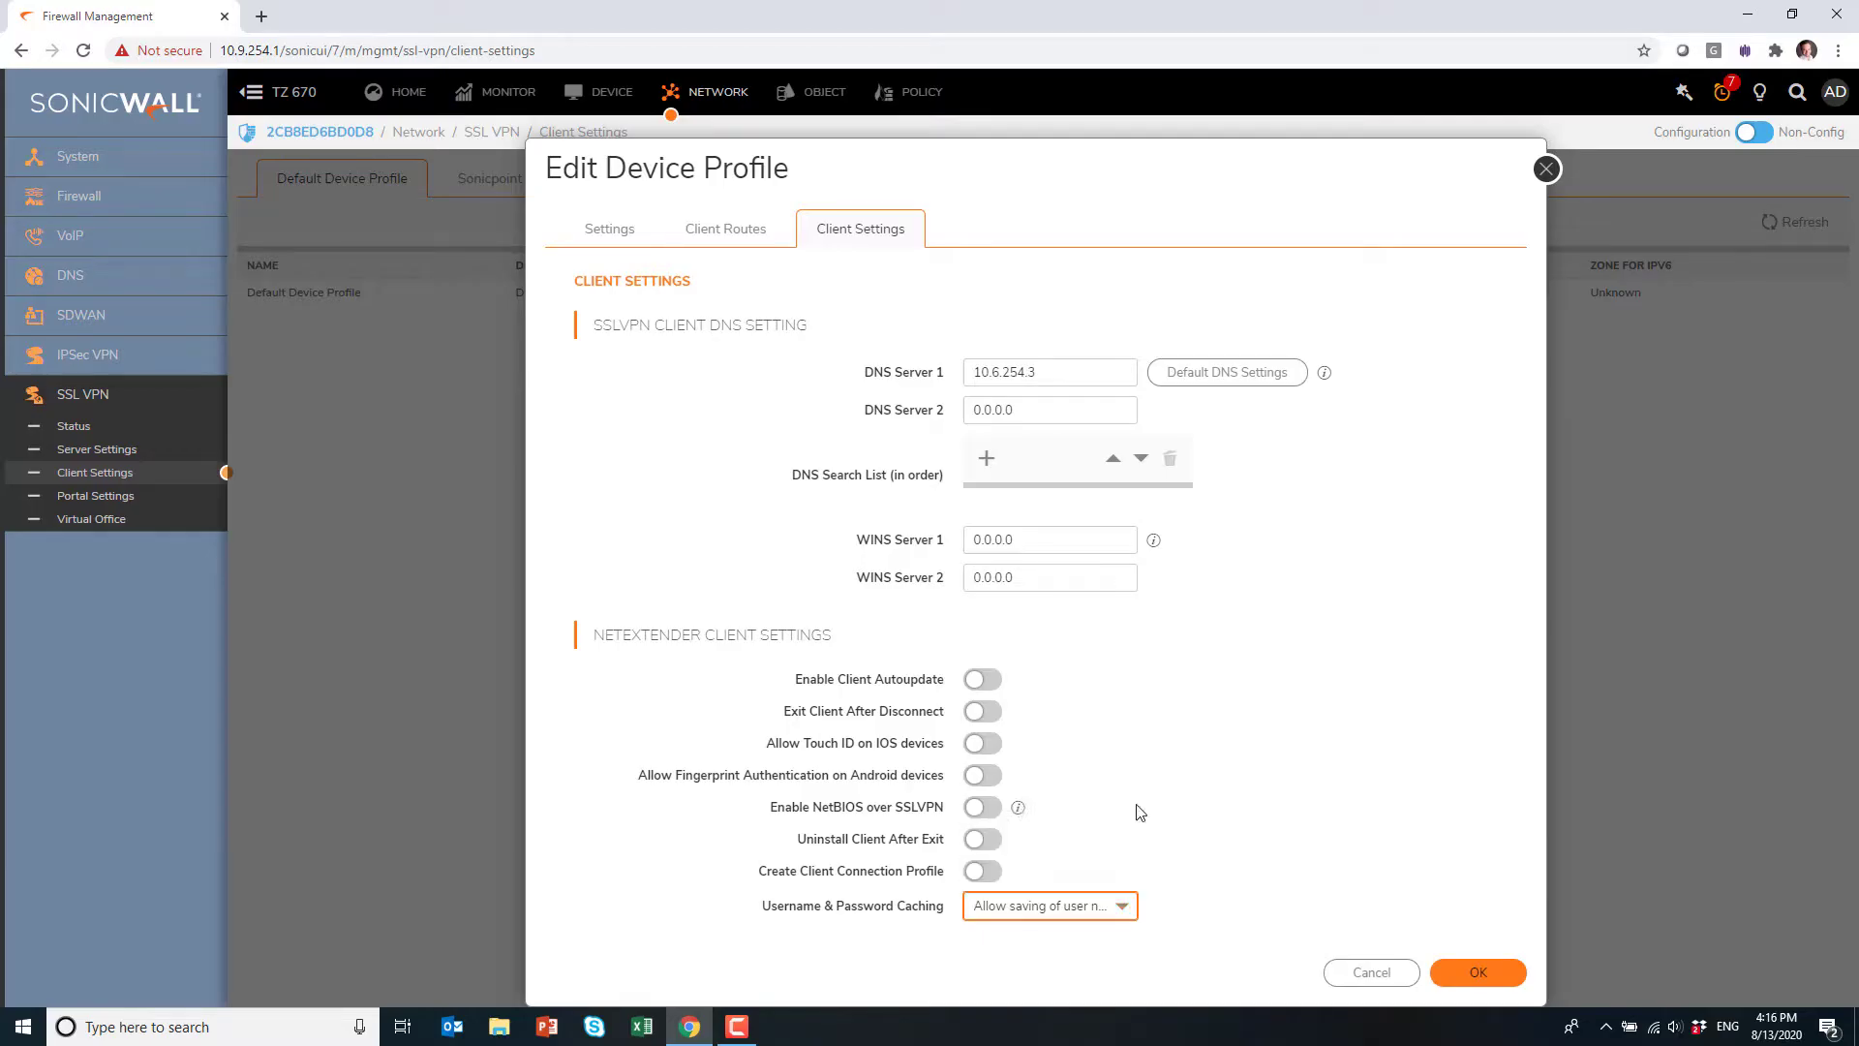
pyautogui.click(1496, 978)
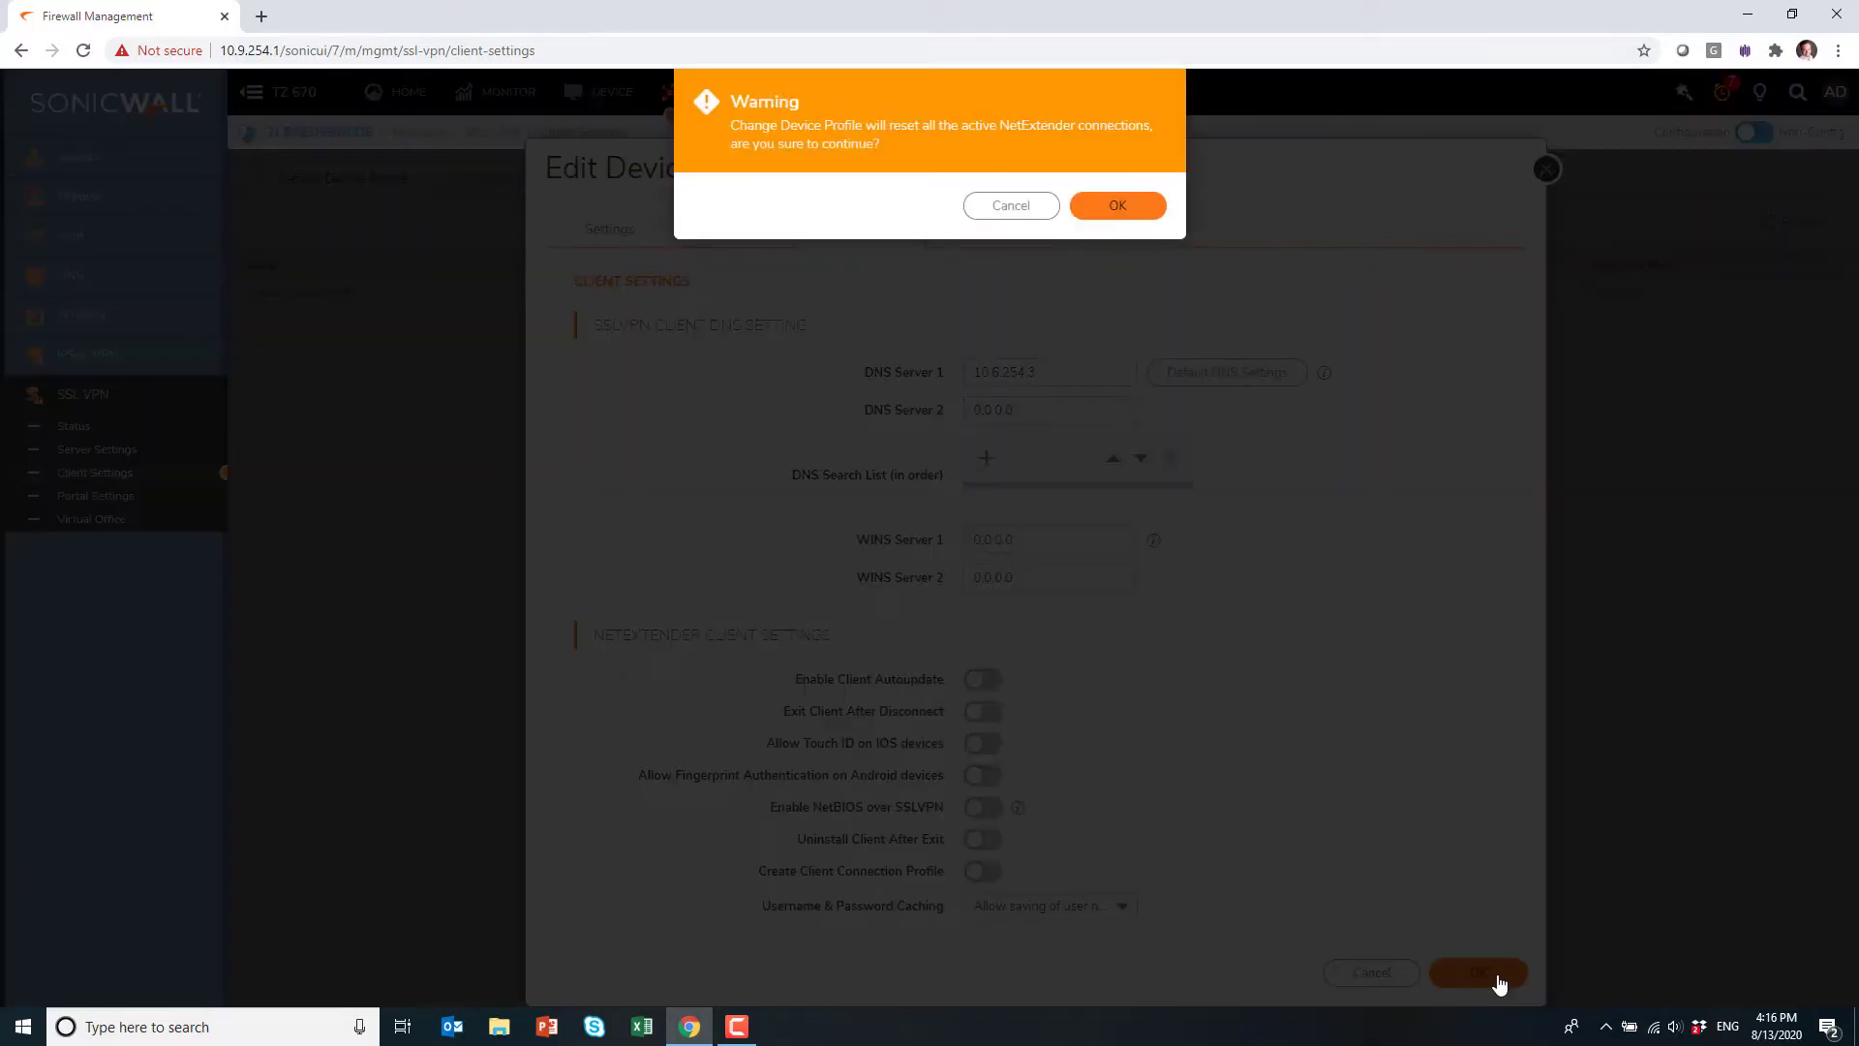
pyautogui.click(1113, 206)
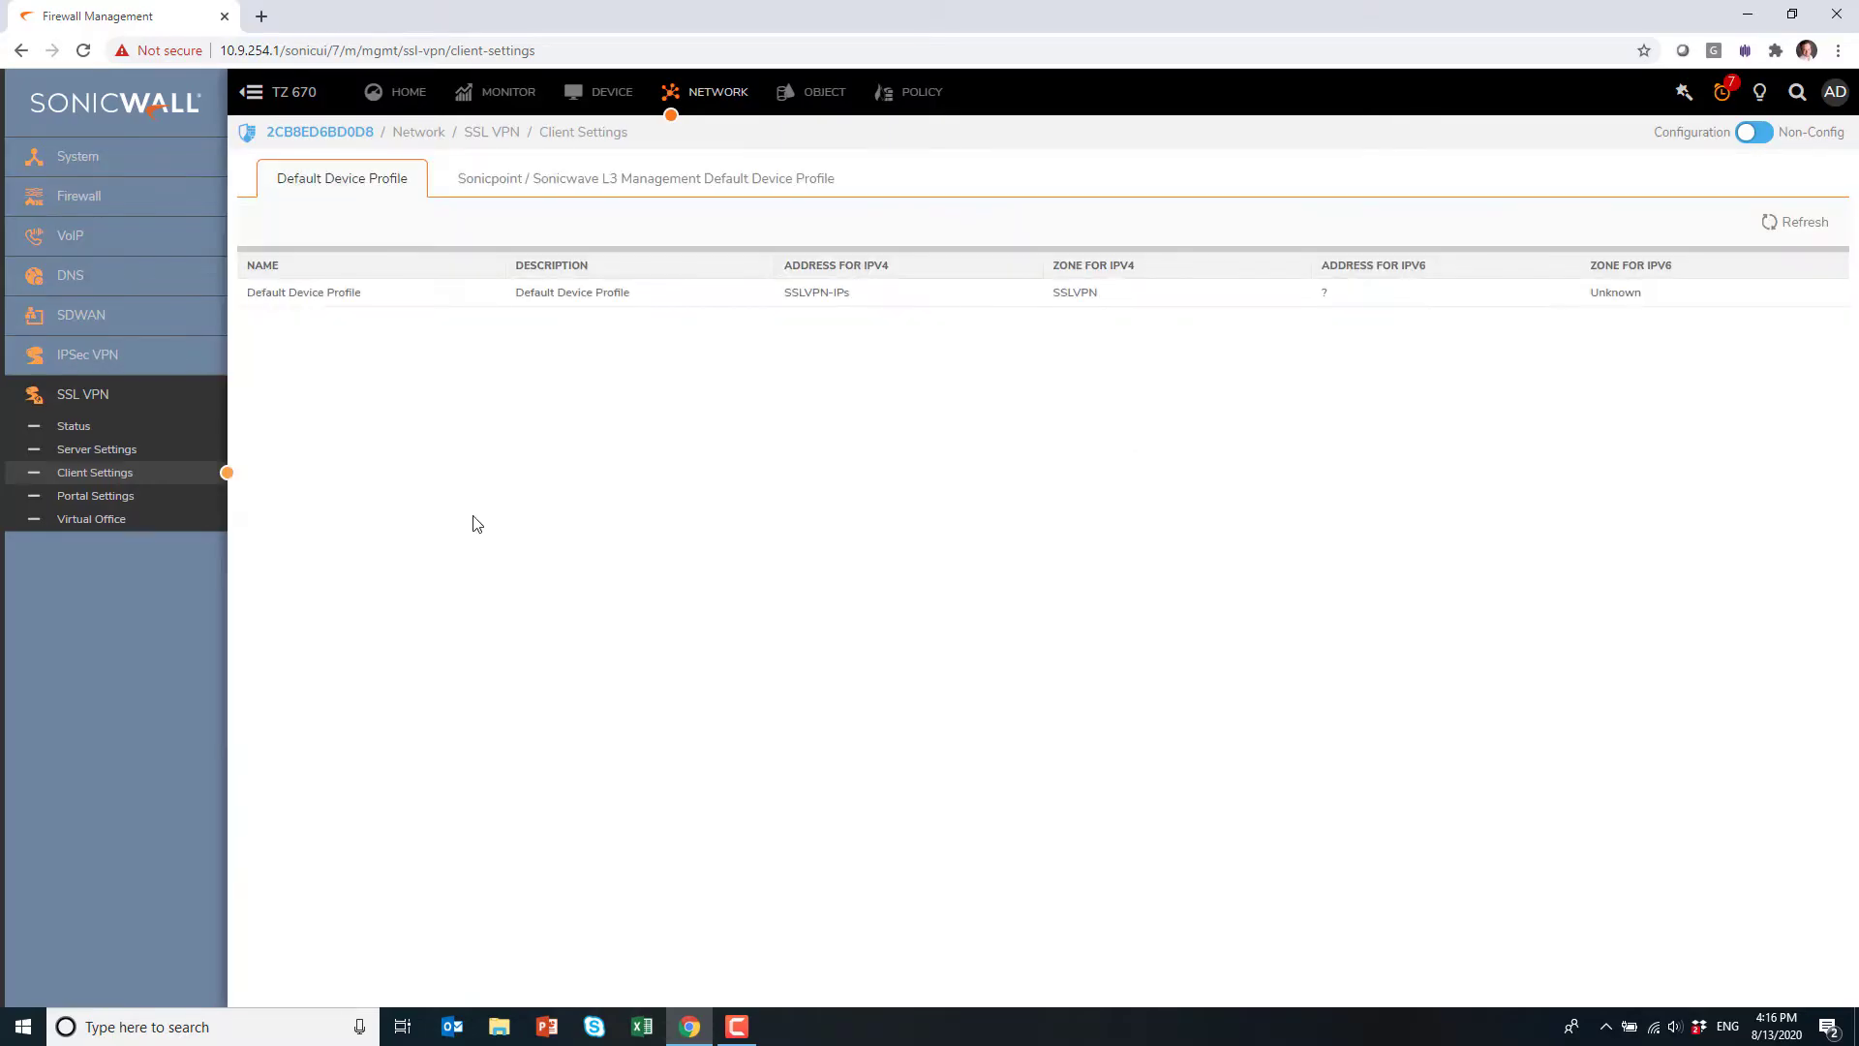
# Add a new local user, entering a username and the password twice.
pyautogui.click(618, 92)
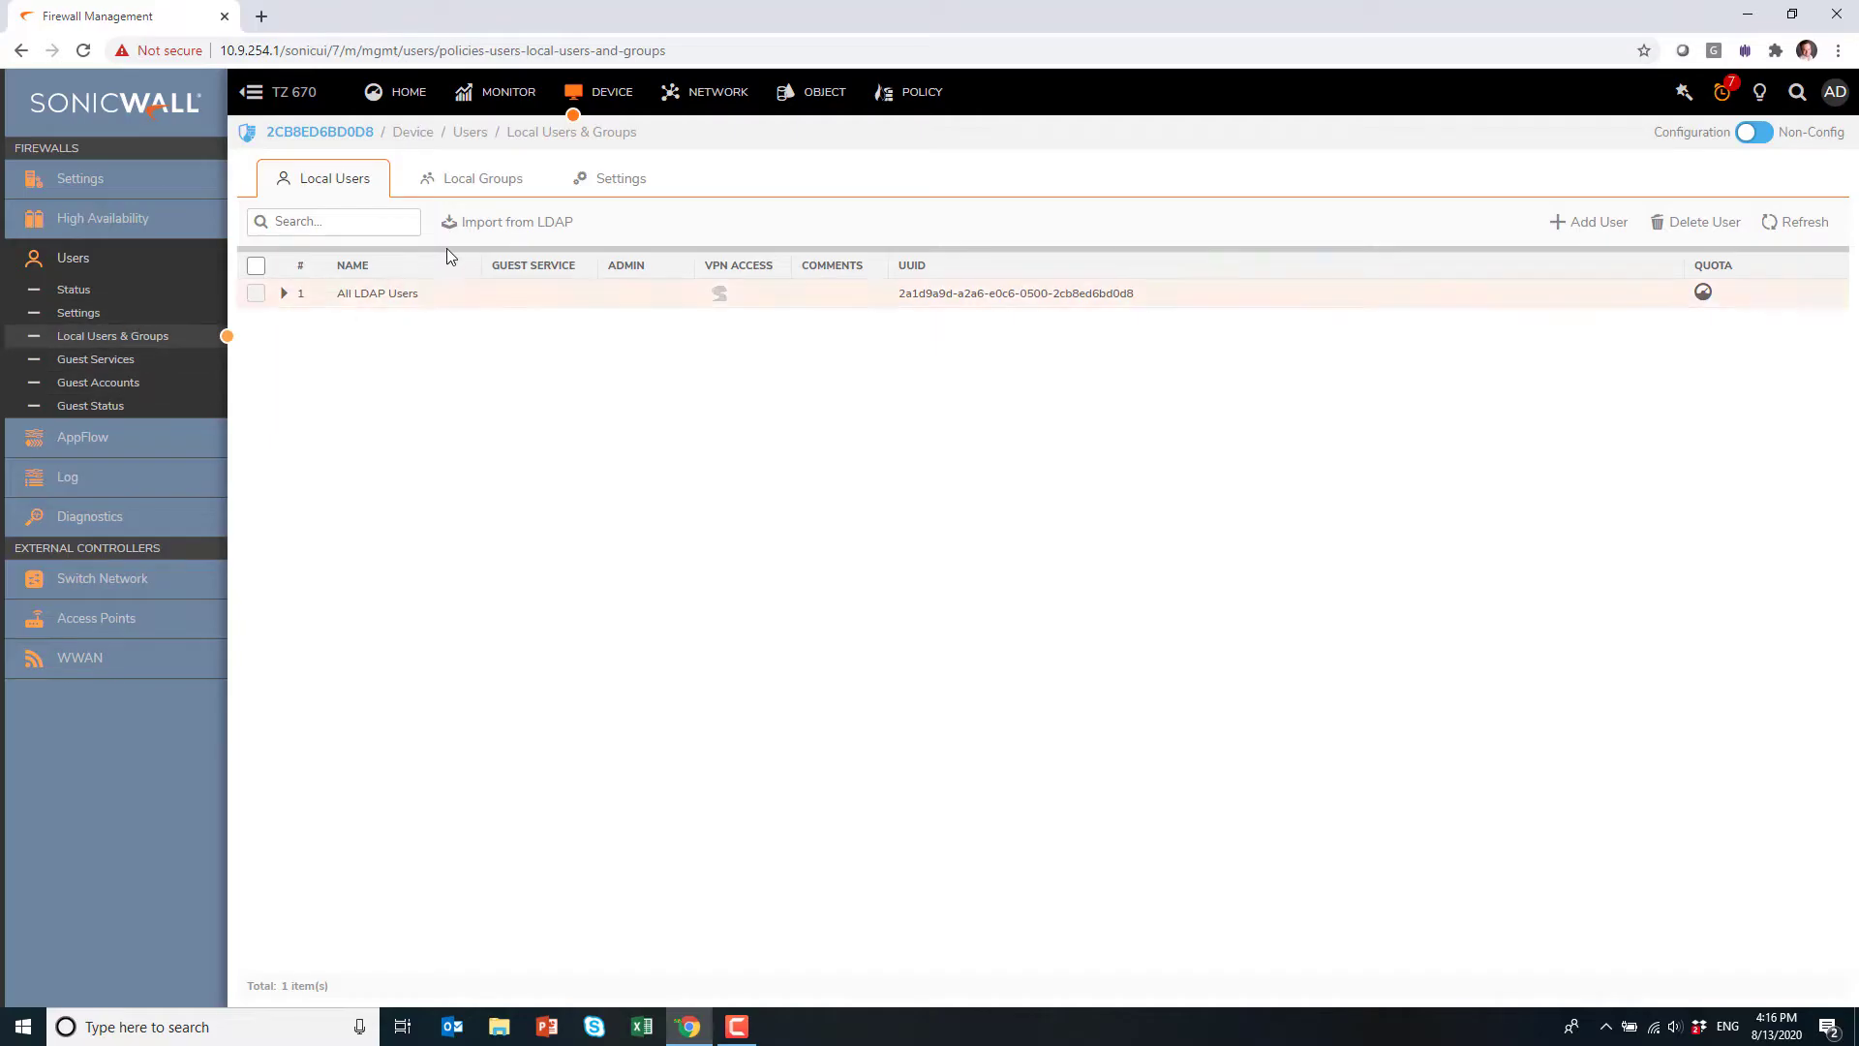
pyautogui.click(1596, 224)
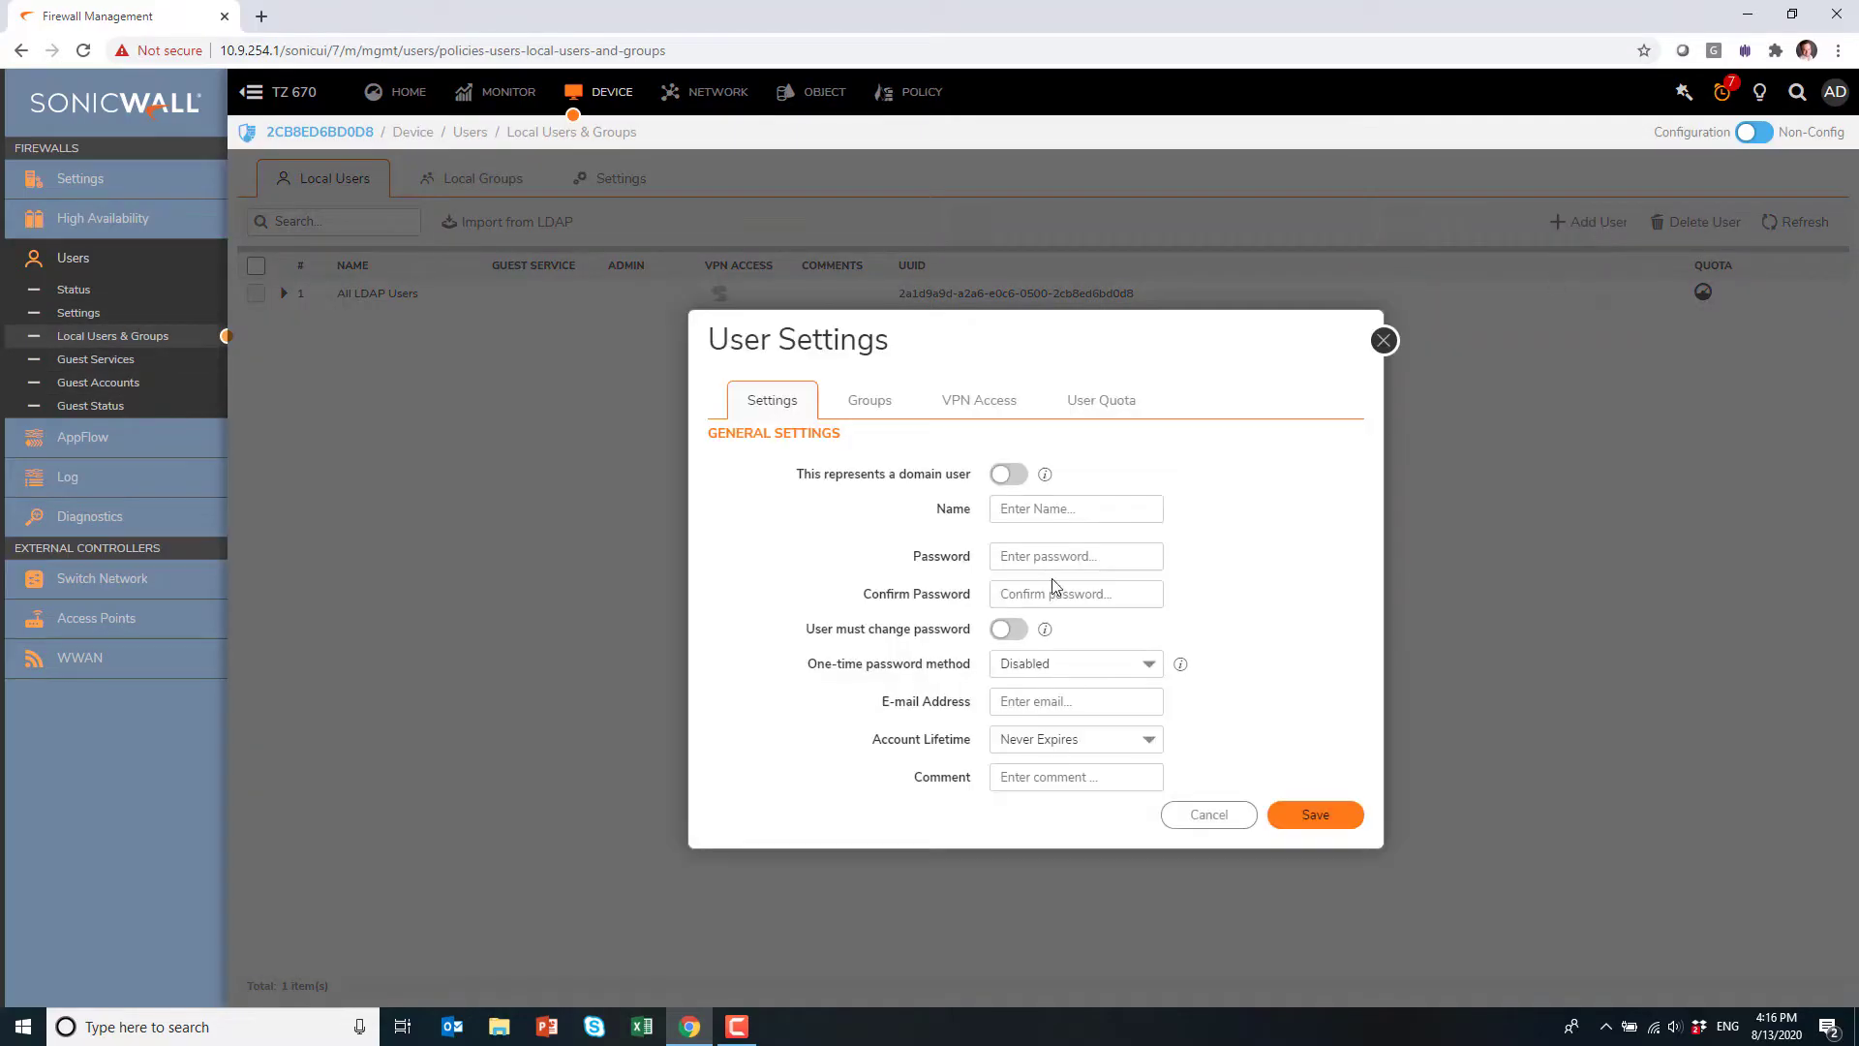
pyautogui.click(1045, 508)
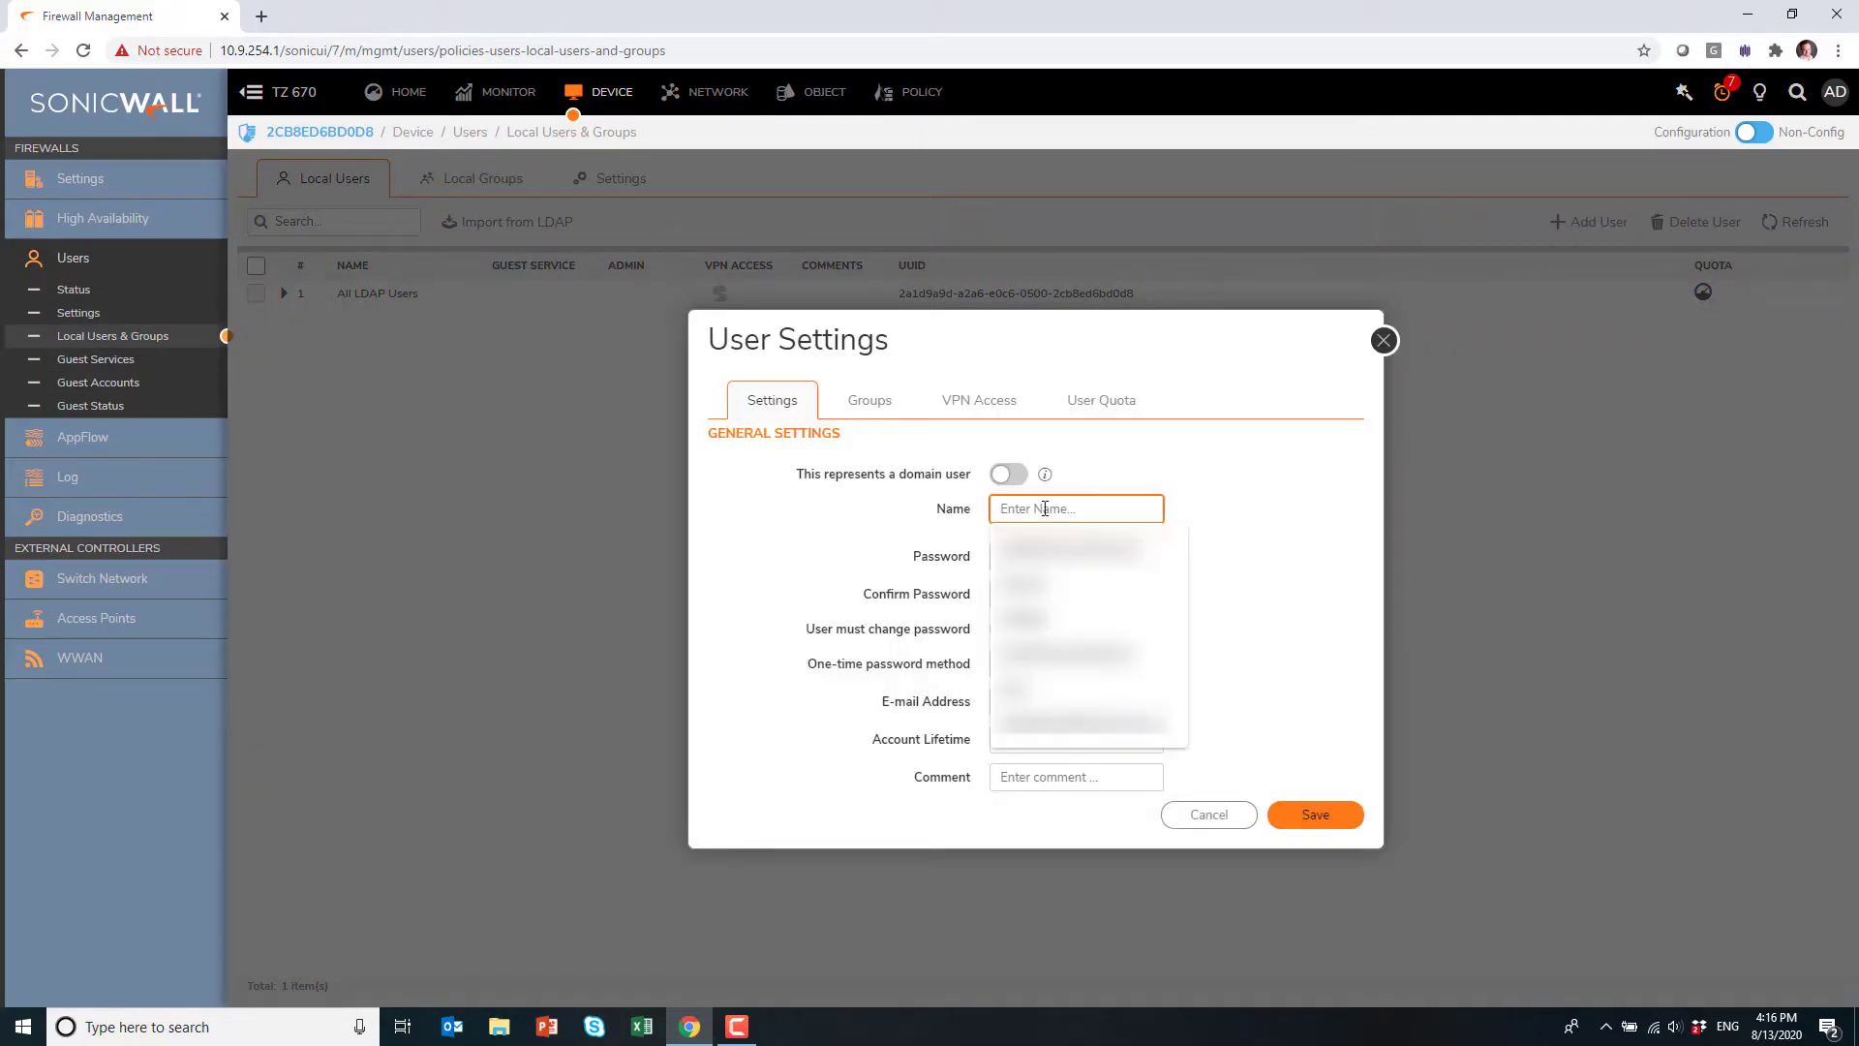
pyautogui.write('bobVPN')
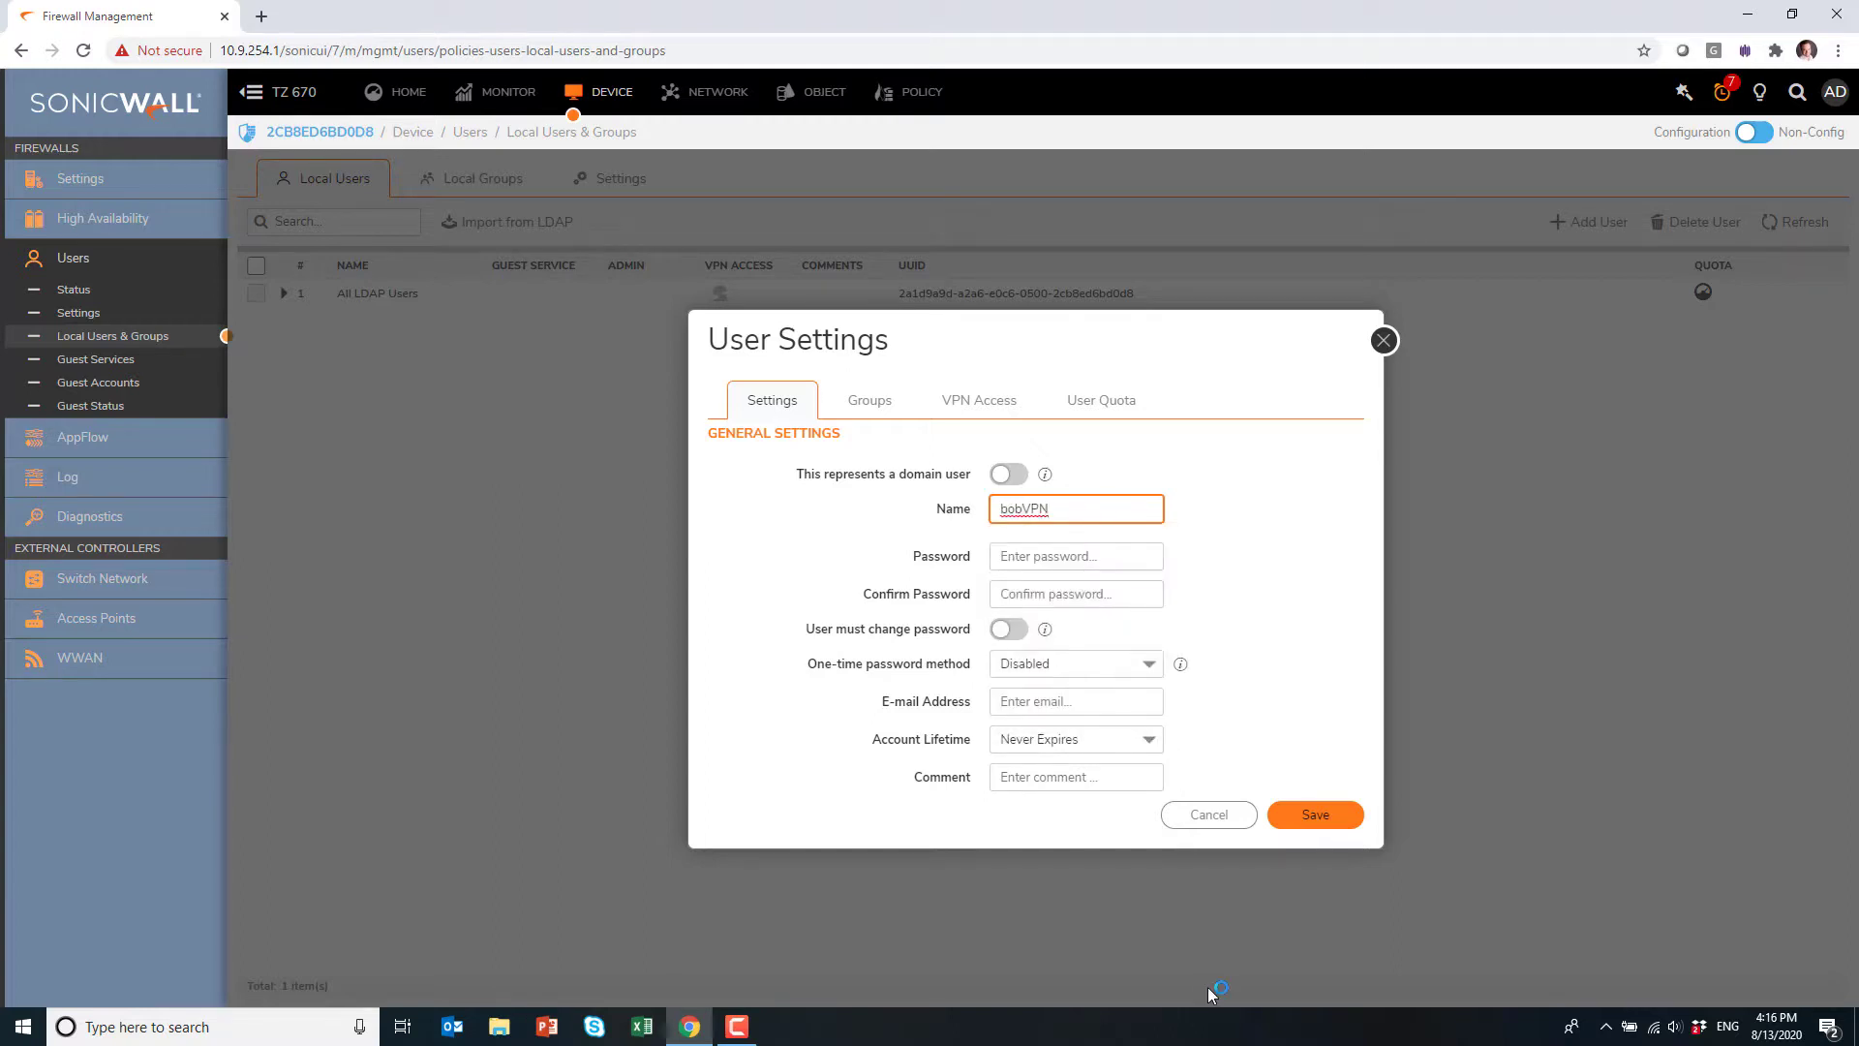
pyautogui.click(1050, 566)
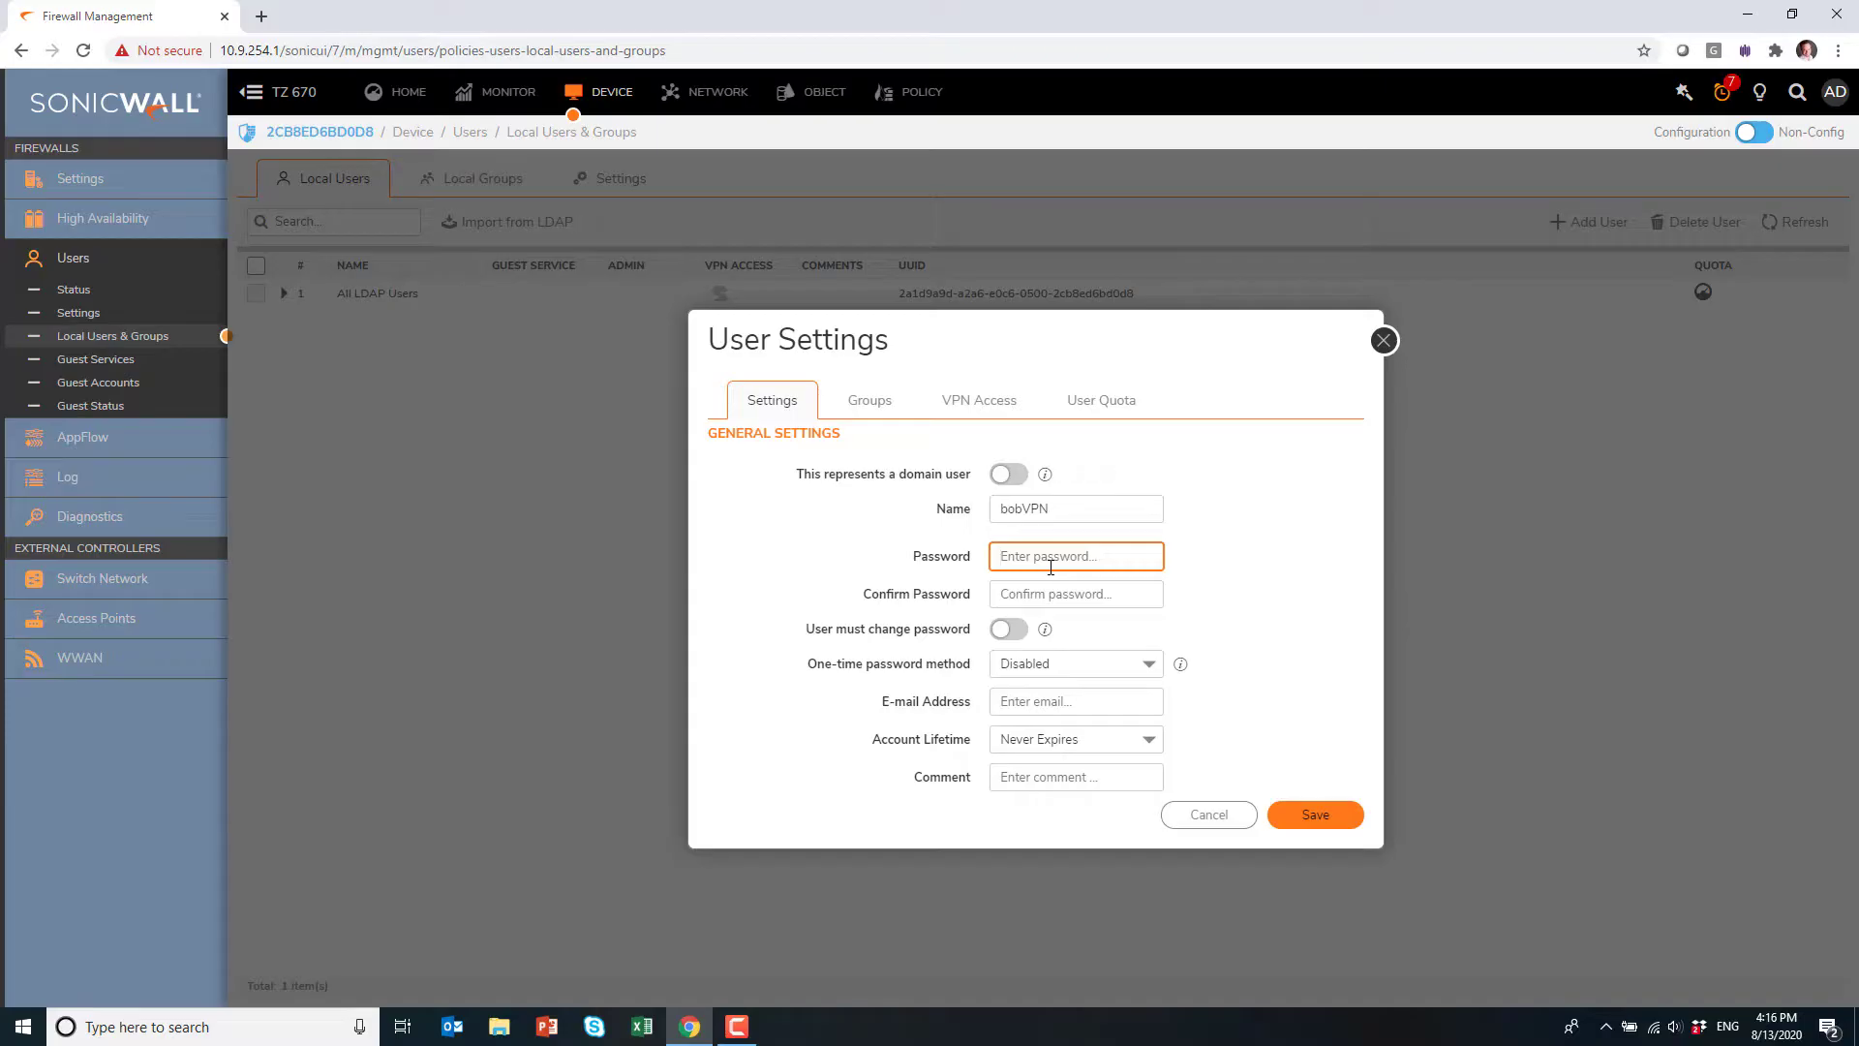
pyautogui.write('••••')
pyautogui.press('Tab')
pyautogui.write('•••')
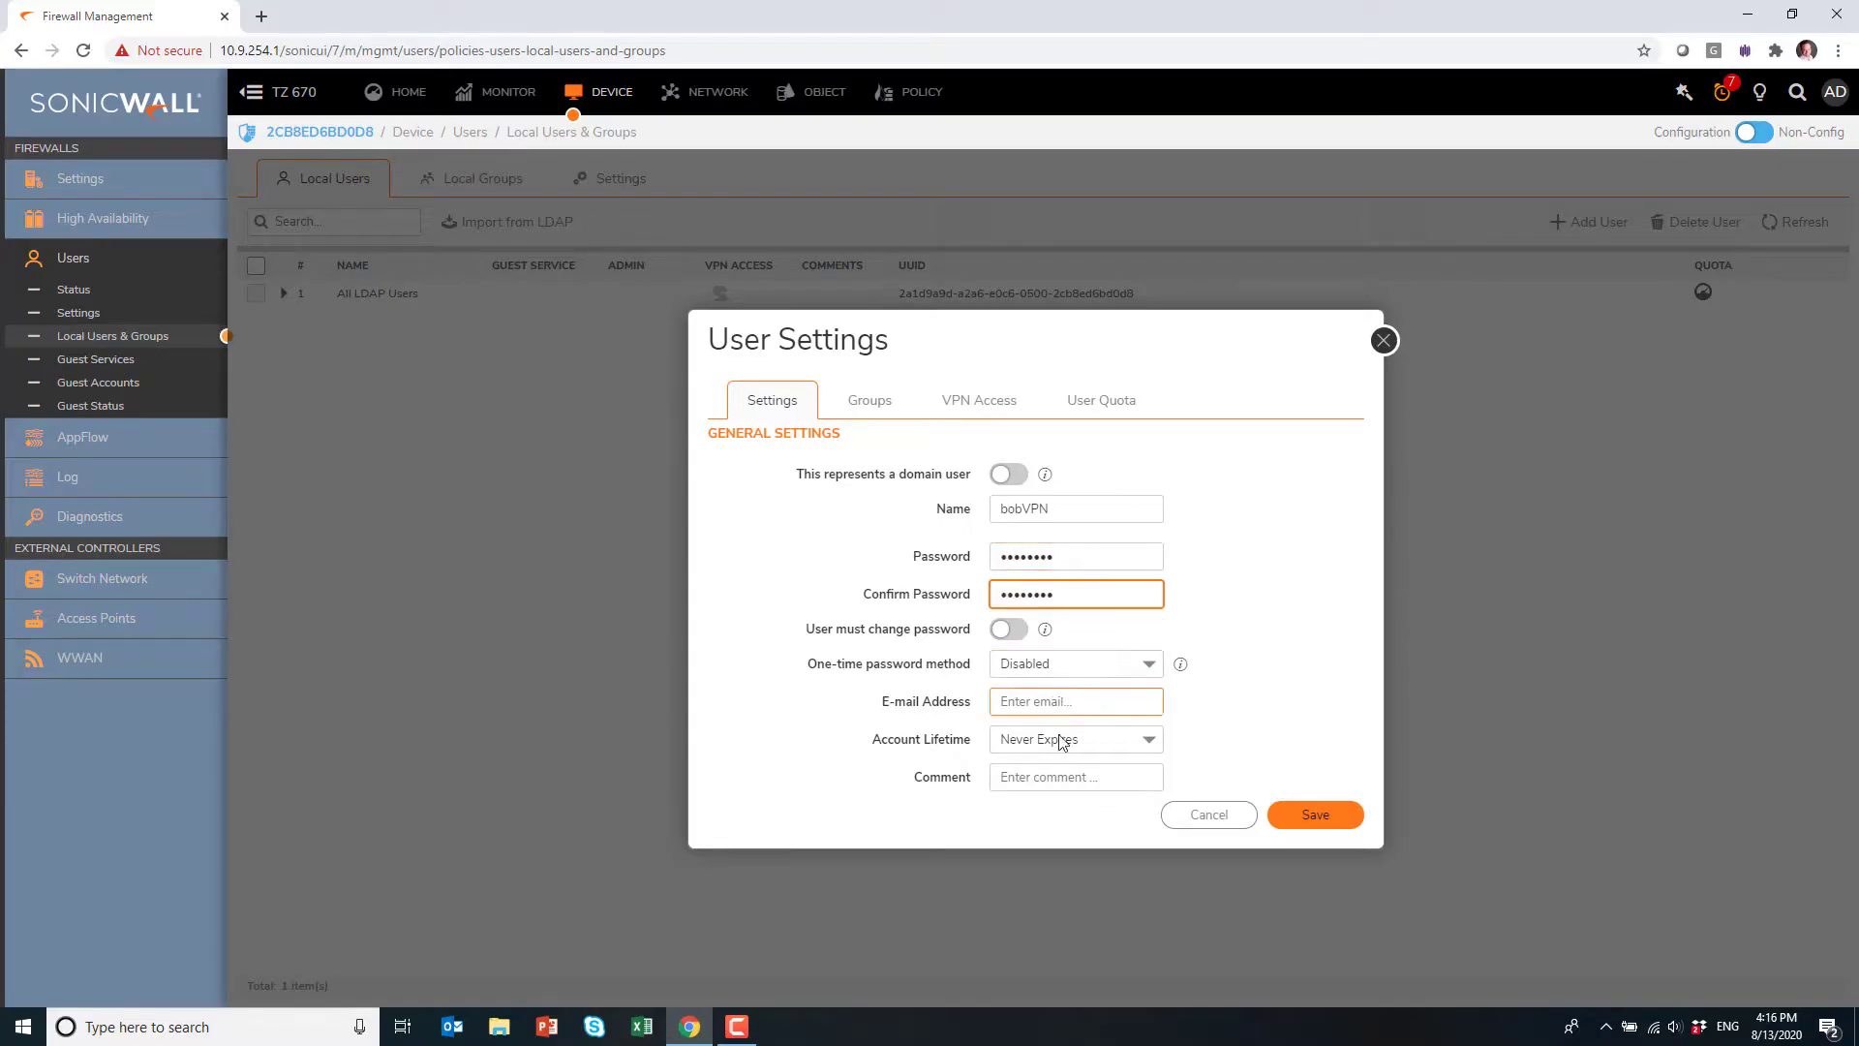
# Make the user a member of the SSLVPN Services group.
pyautogui.click(864, 402)
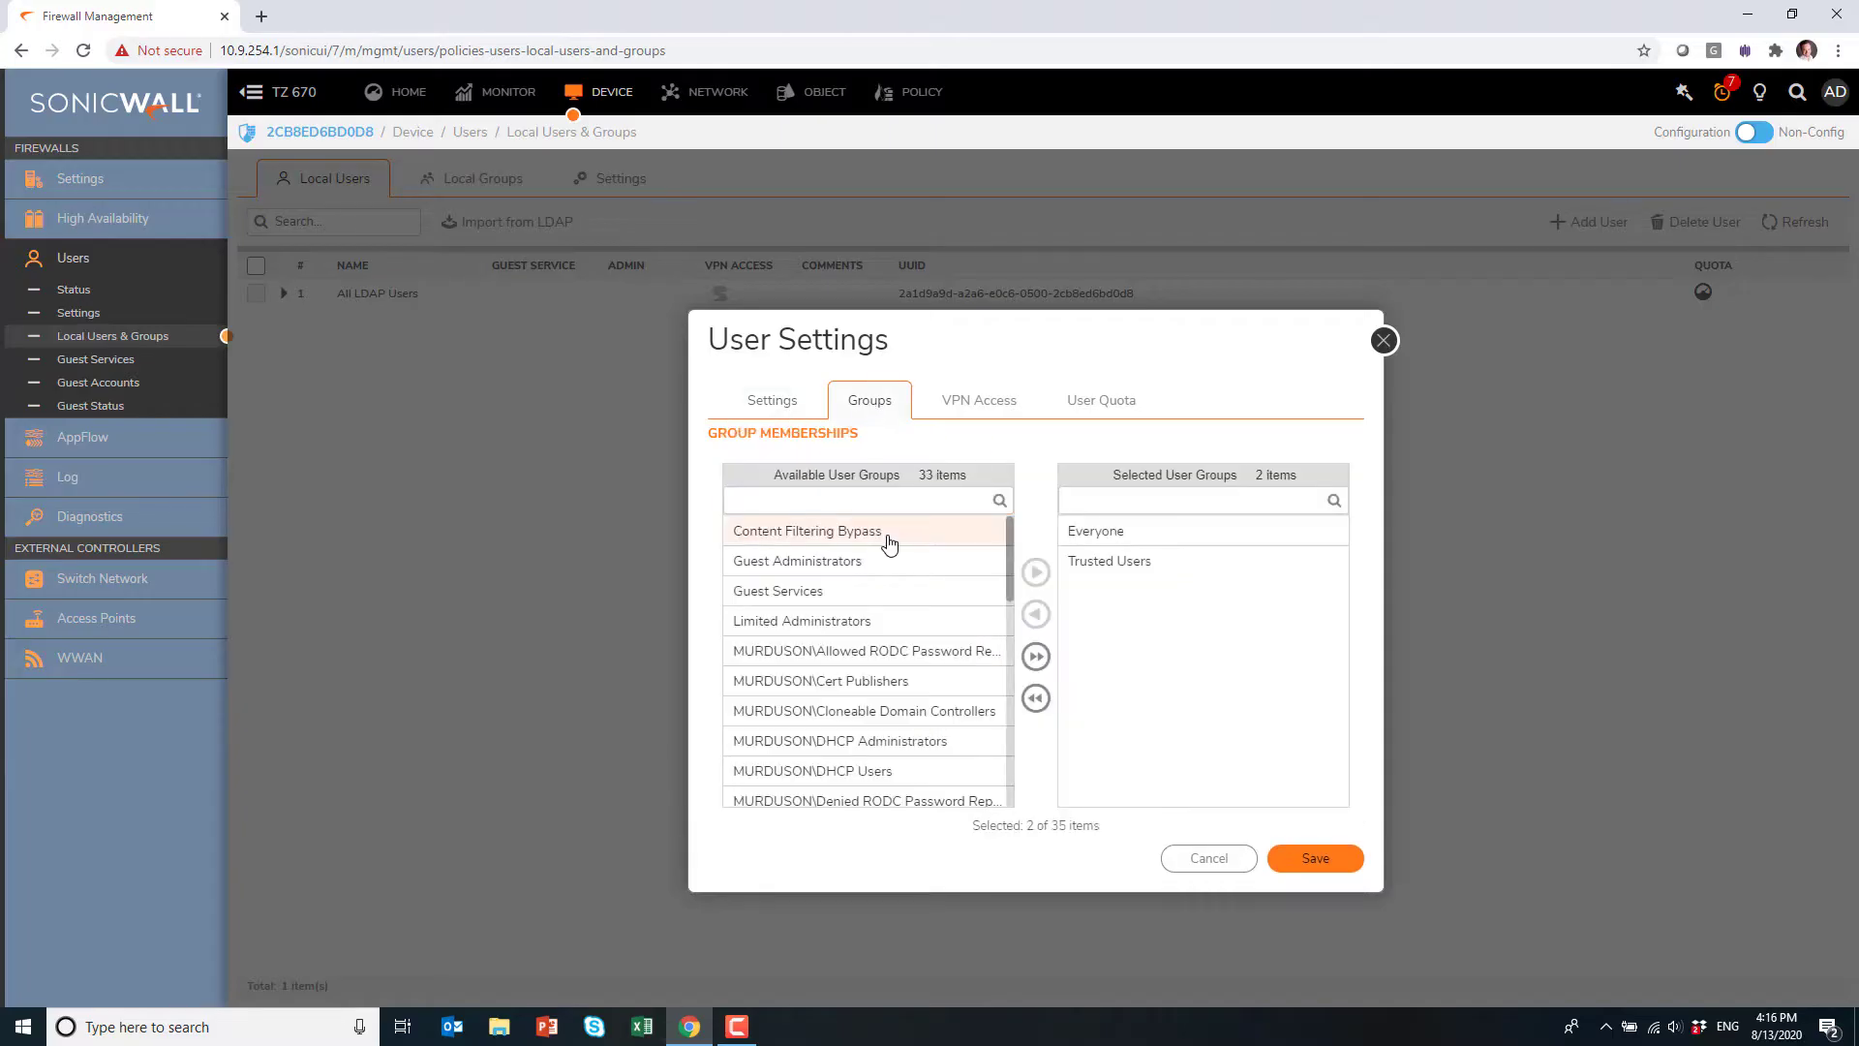
pyautogui.click(862, 490)
pyautogui.write('ssl')
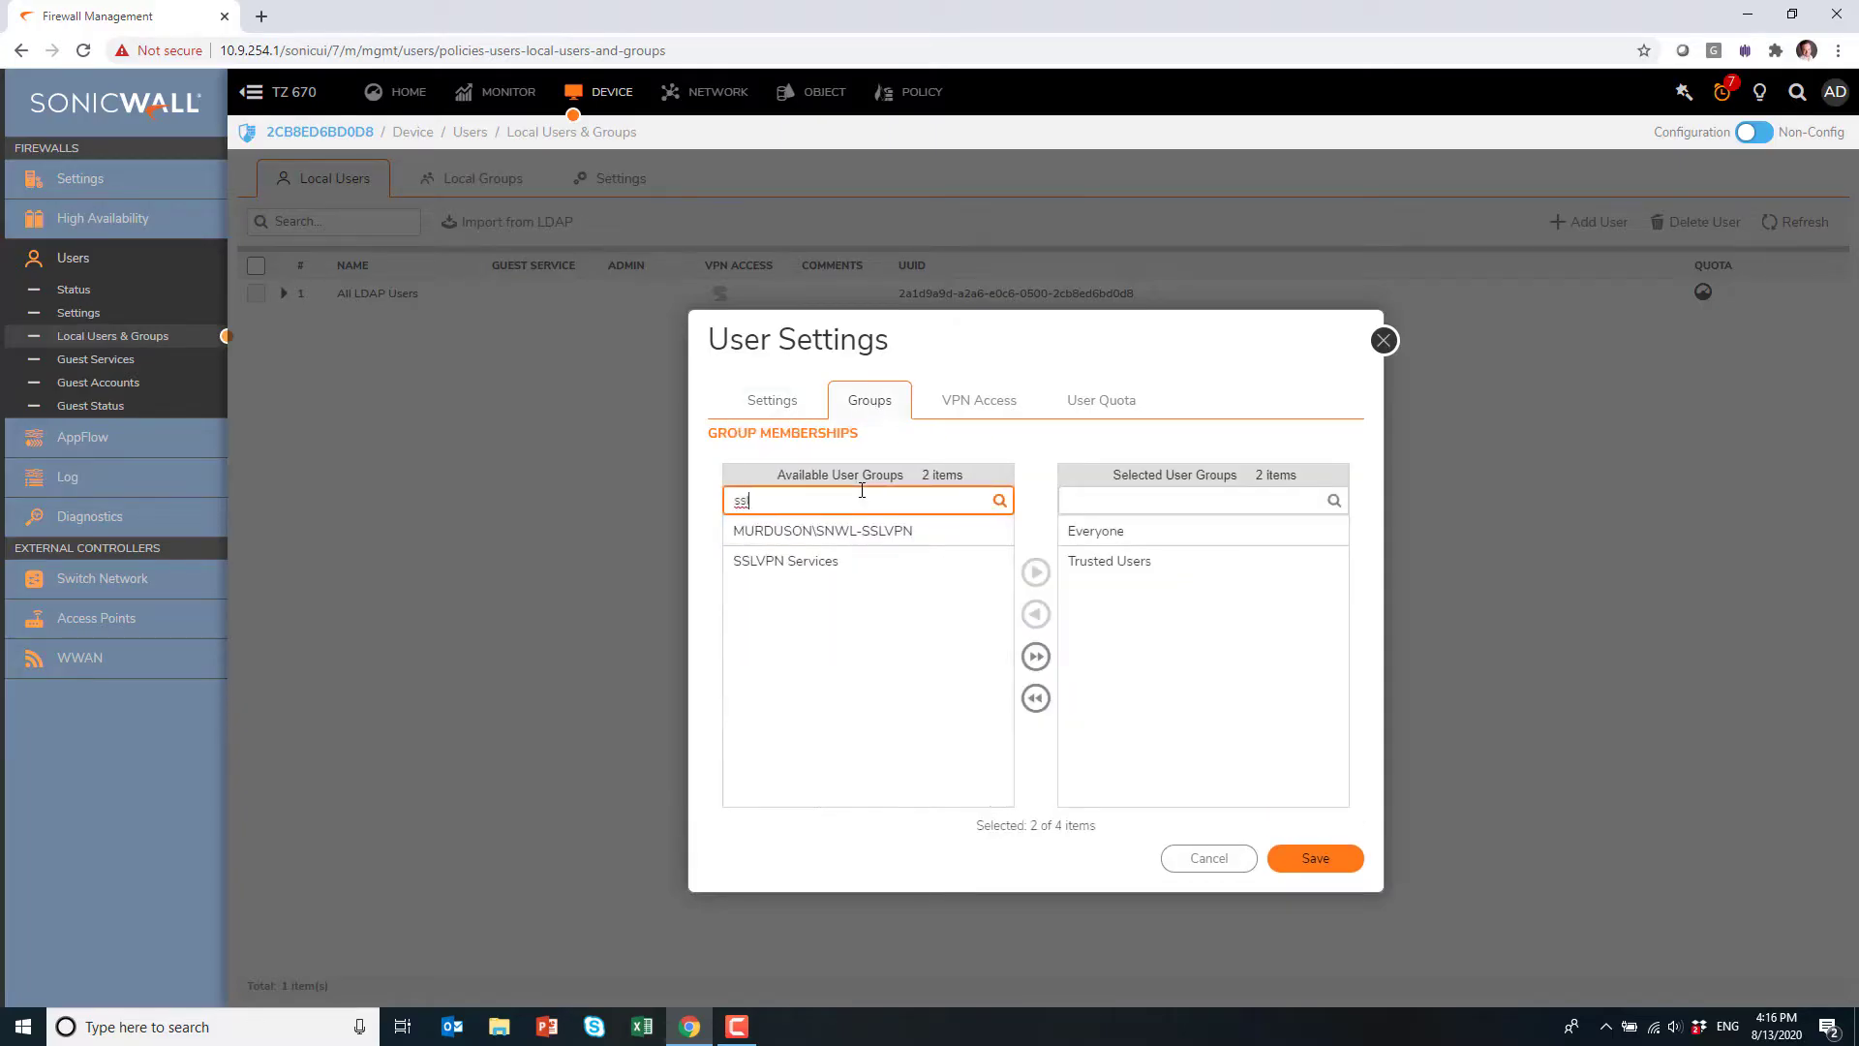
pyautogui.click(868, 560)
pyautogui.click(1035, 572)
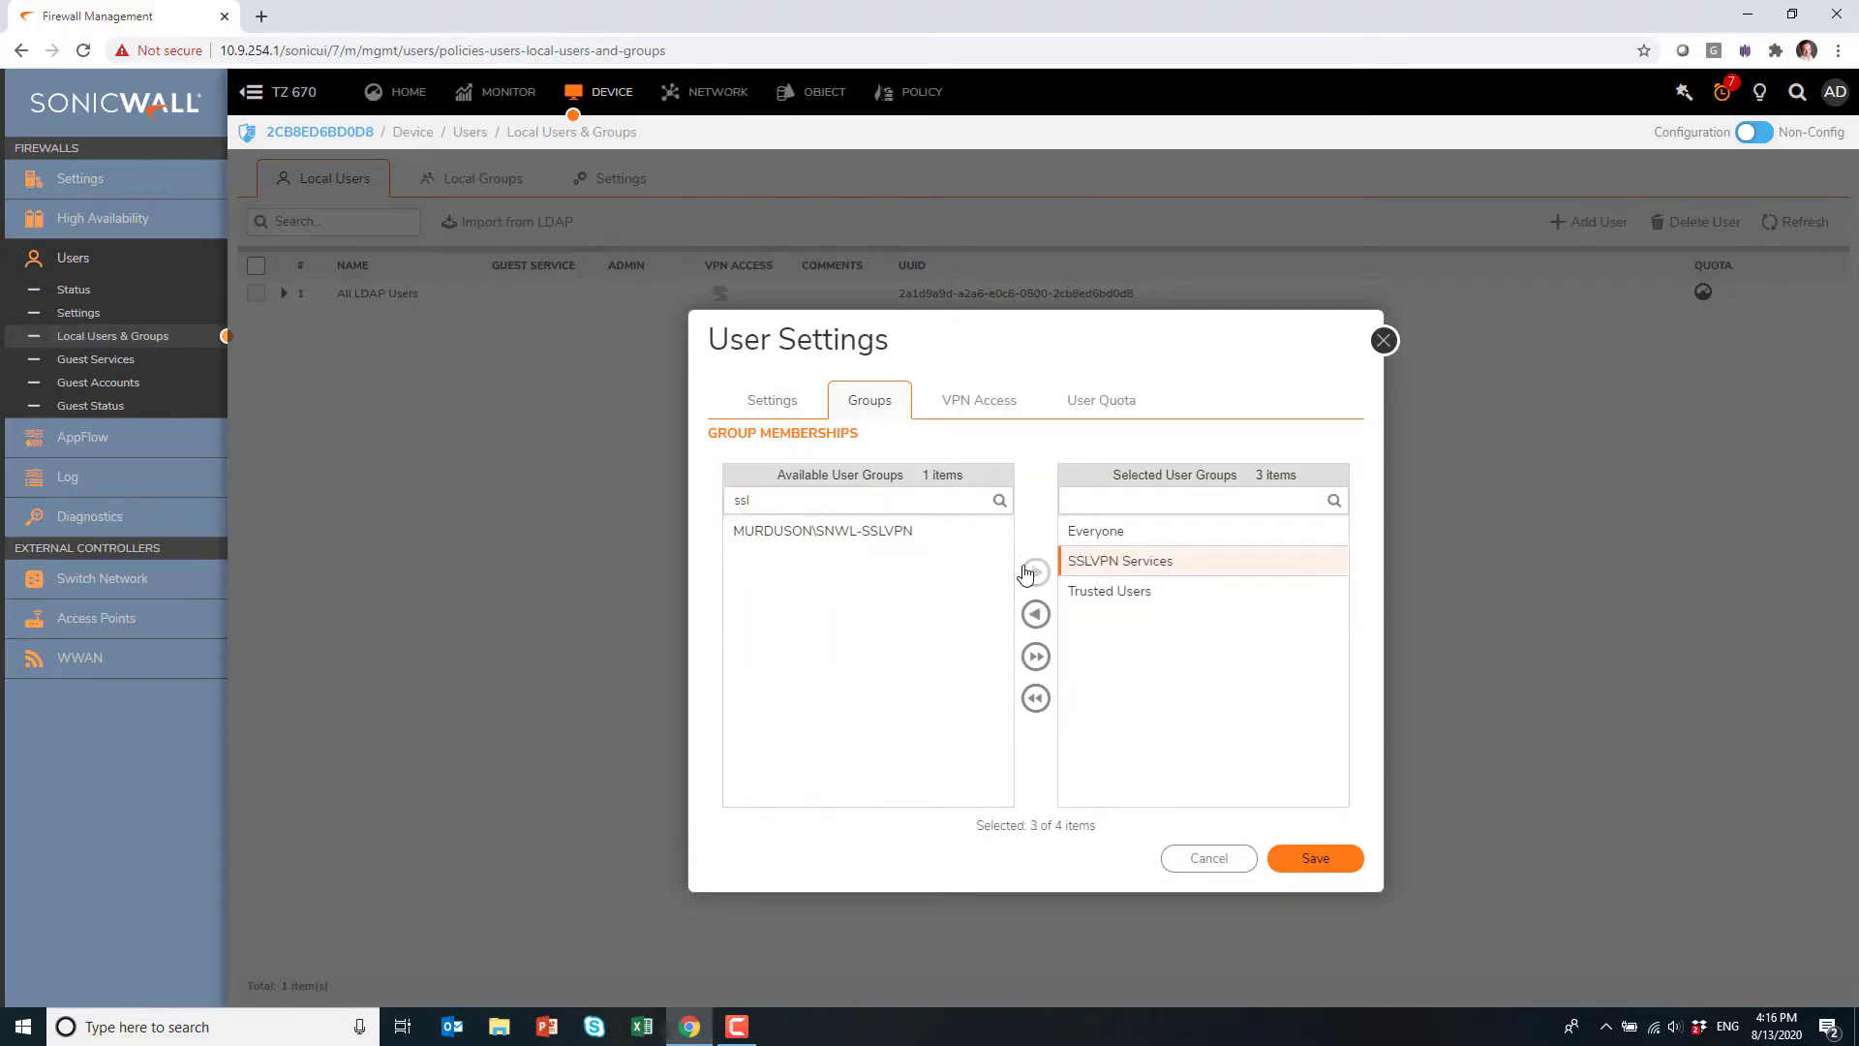
# Grant the user VPN access to IOT-zone Subnets and save the user.
pyautogui.click(964, 410)
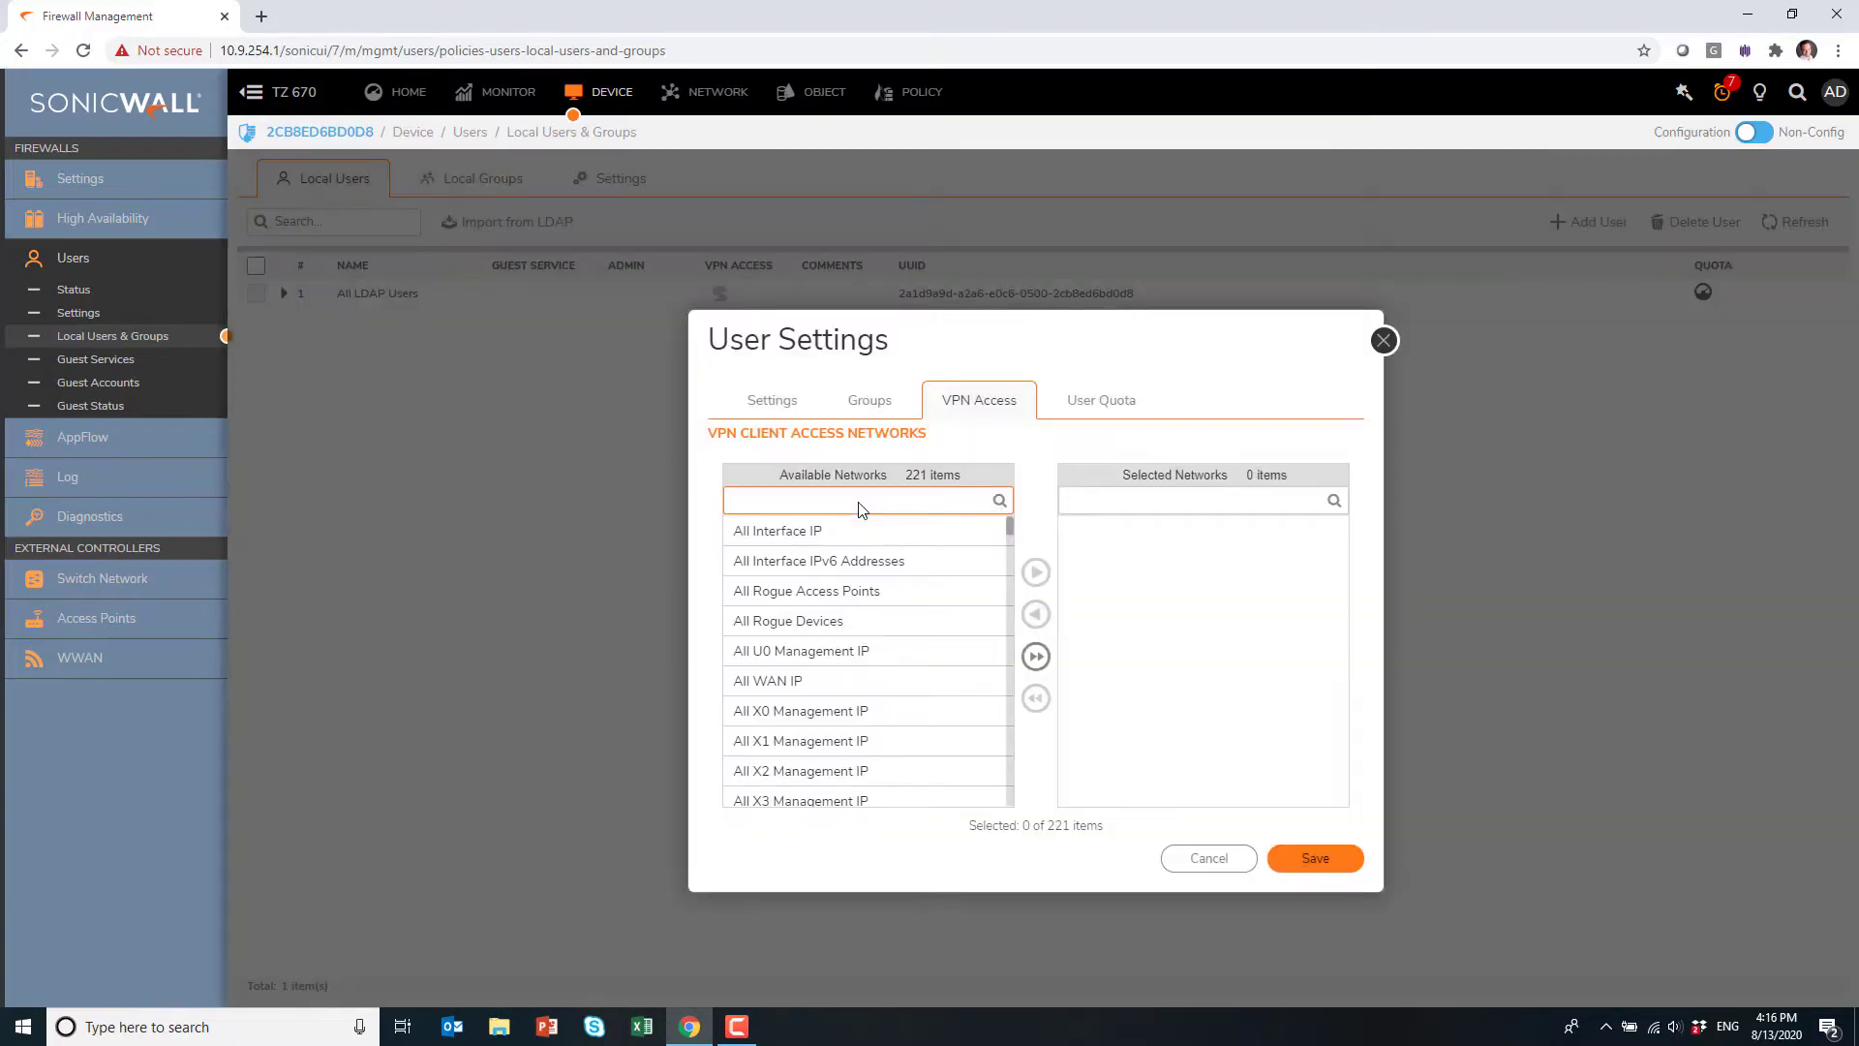
pyautogui.click(859, 501)
pyautogui.write('iot')
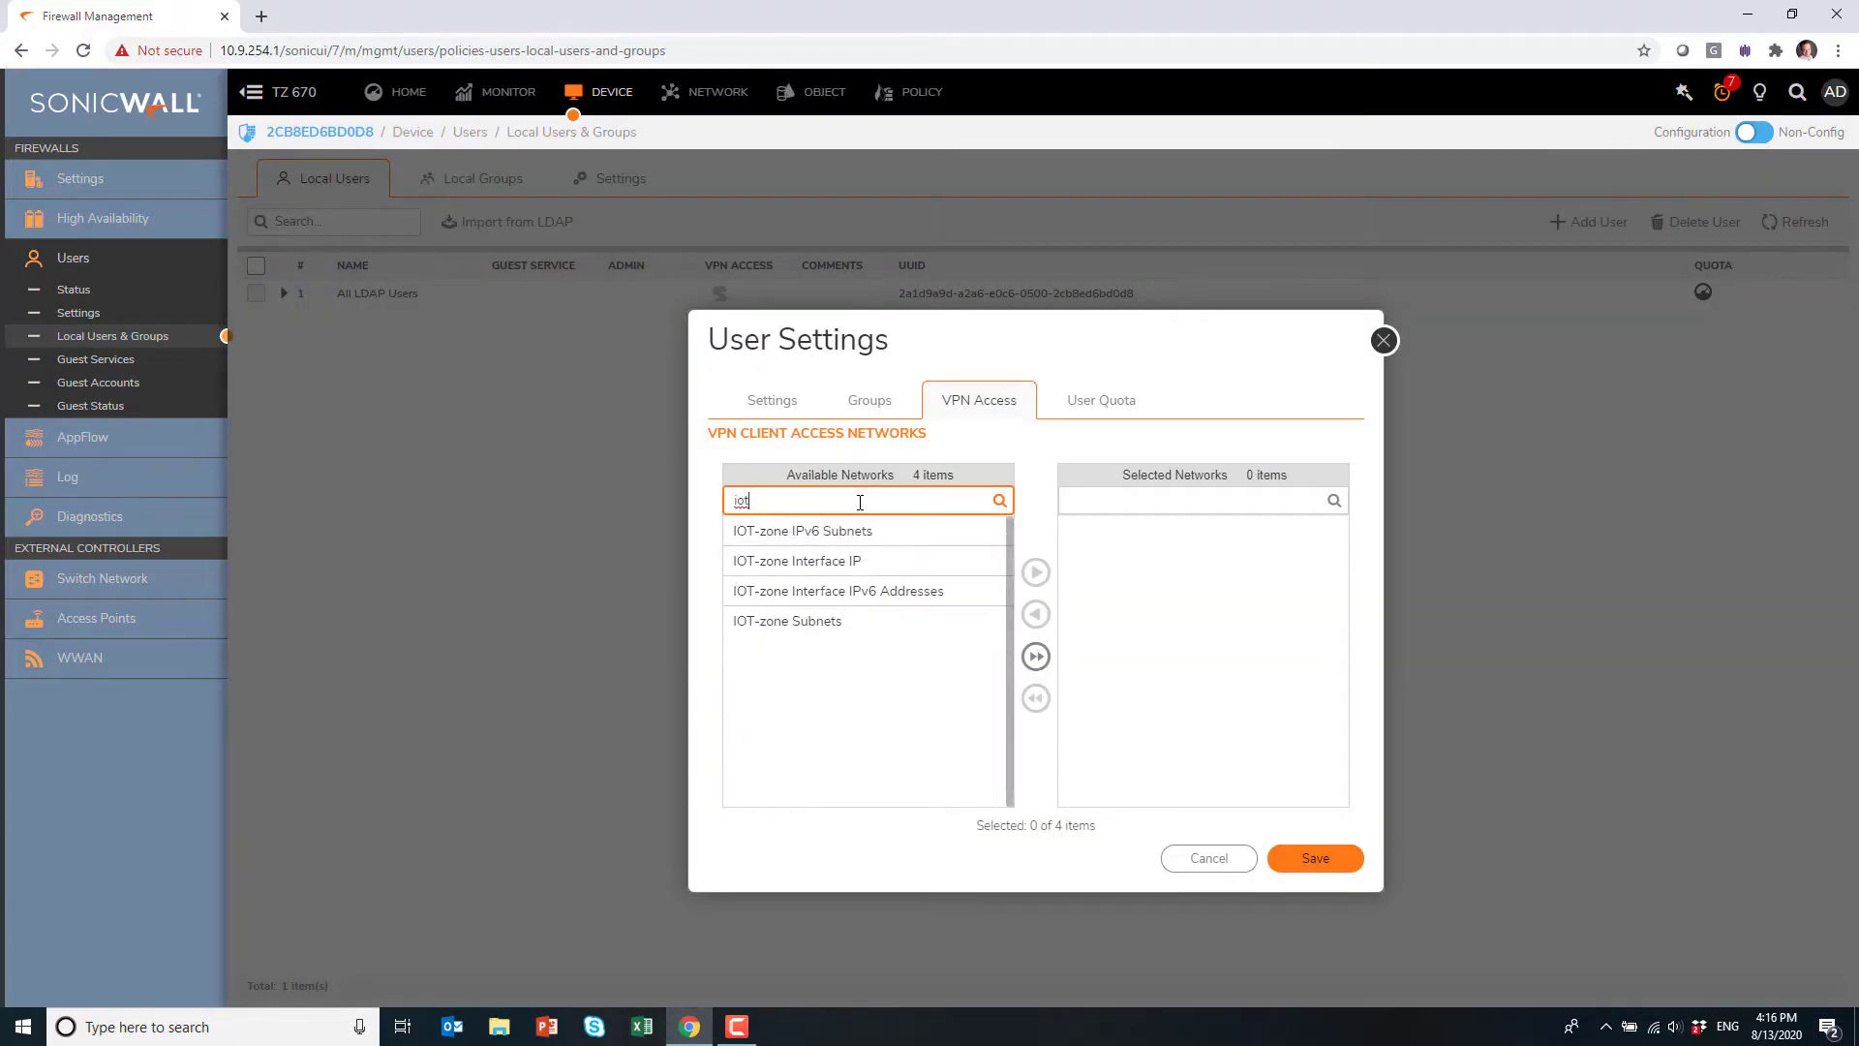
pyautogui.click(860, 627)
pyautogui.click(1036, 572)
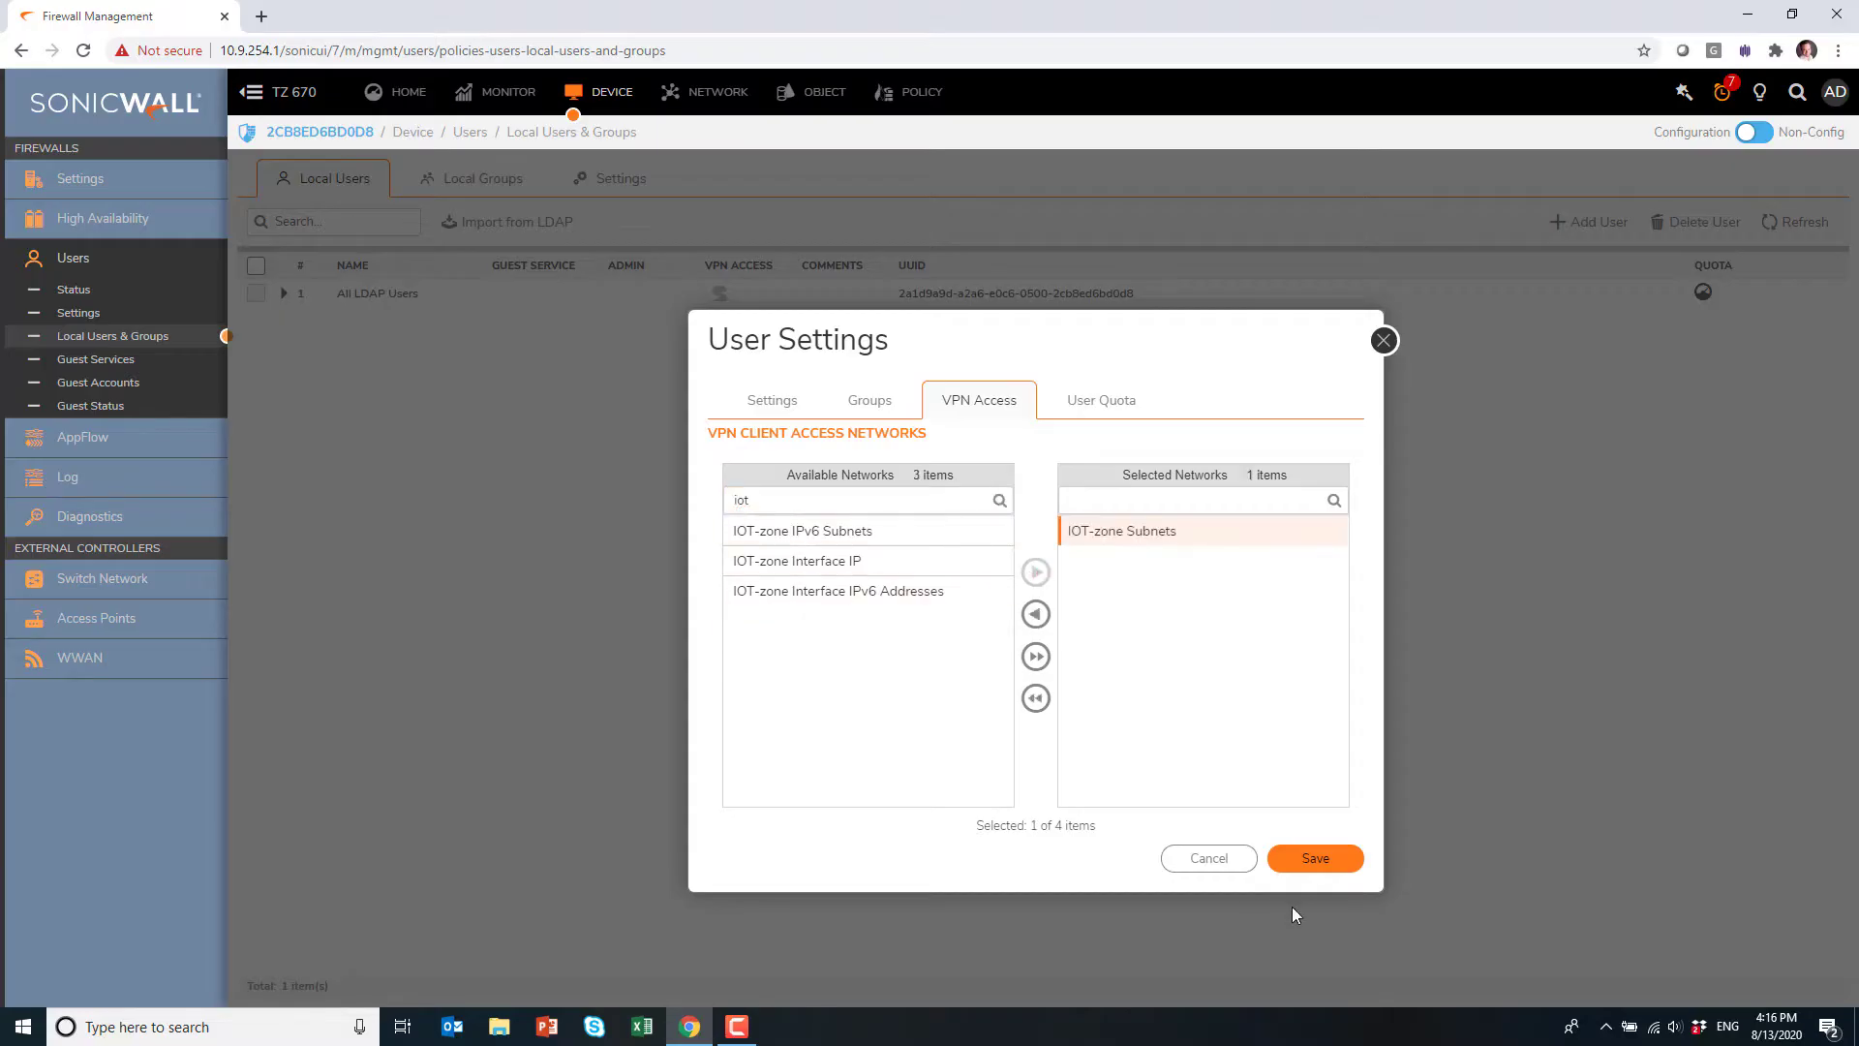
pyautogui.click(1314, 859)
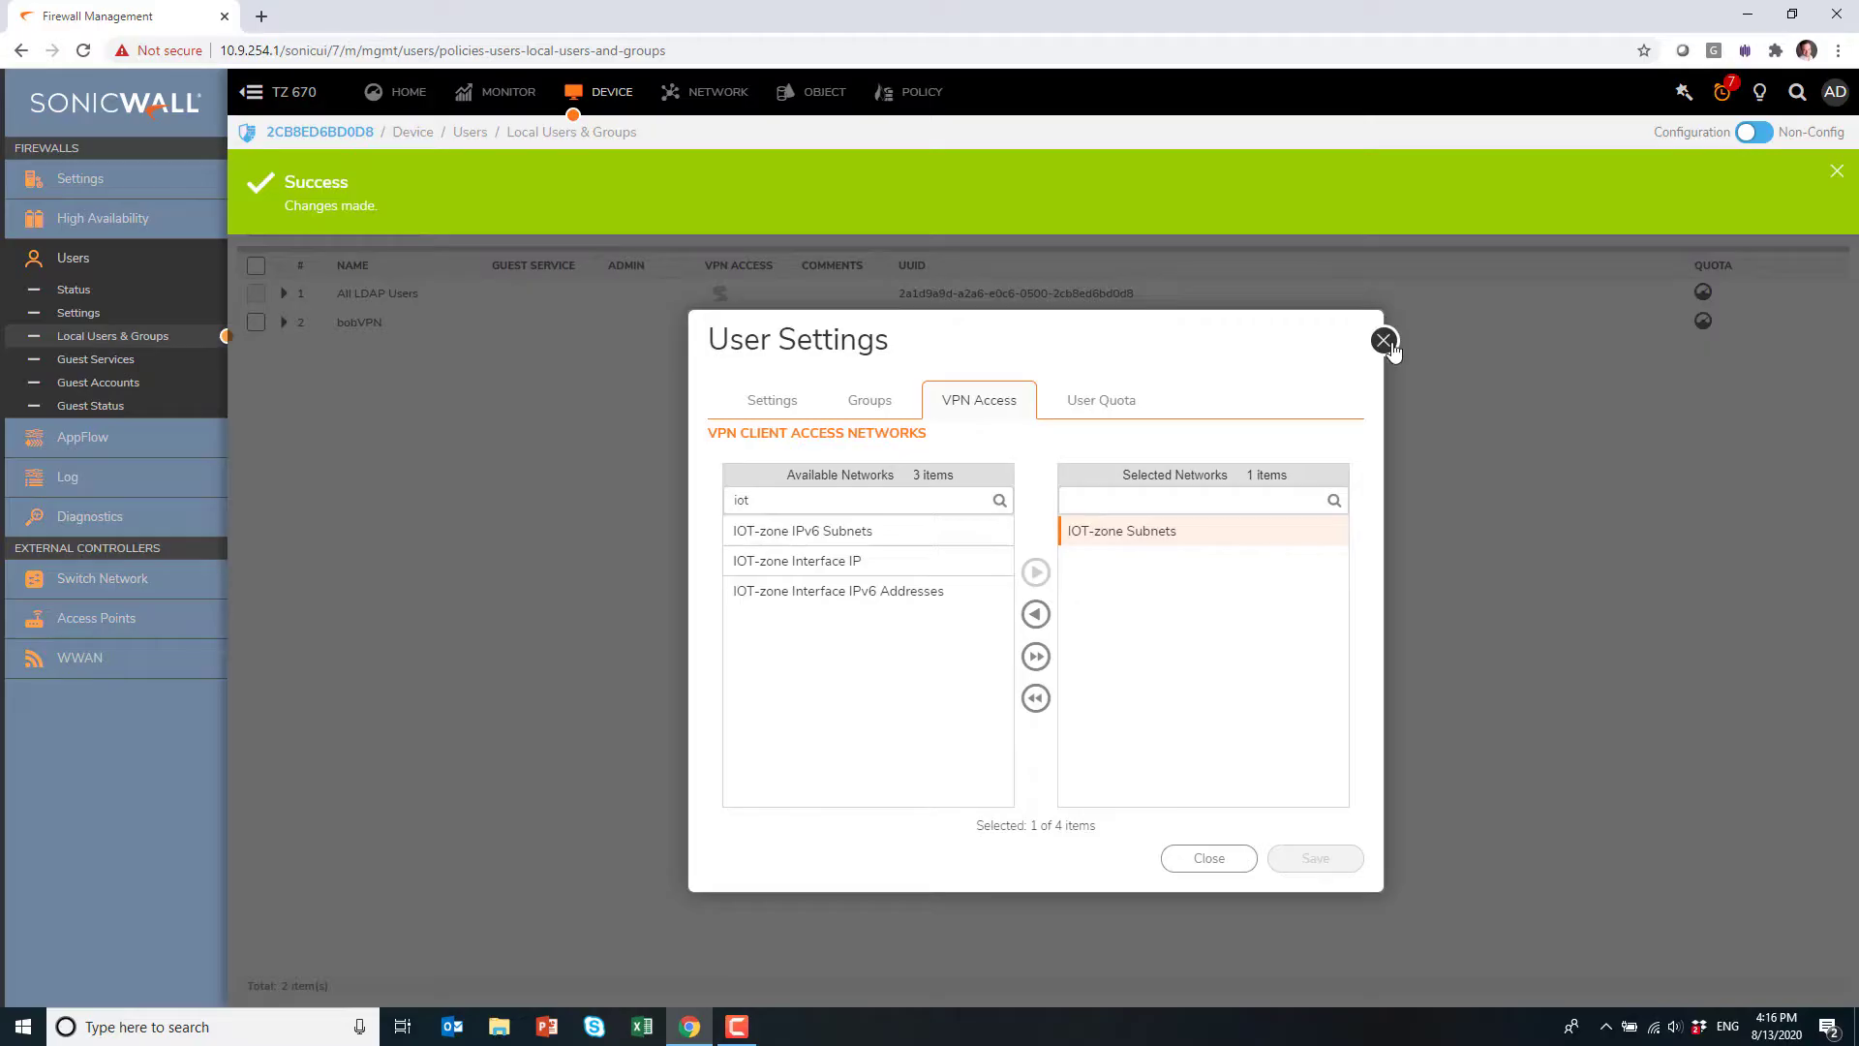
pyautogui.click(1384, 340)
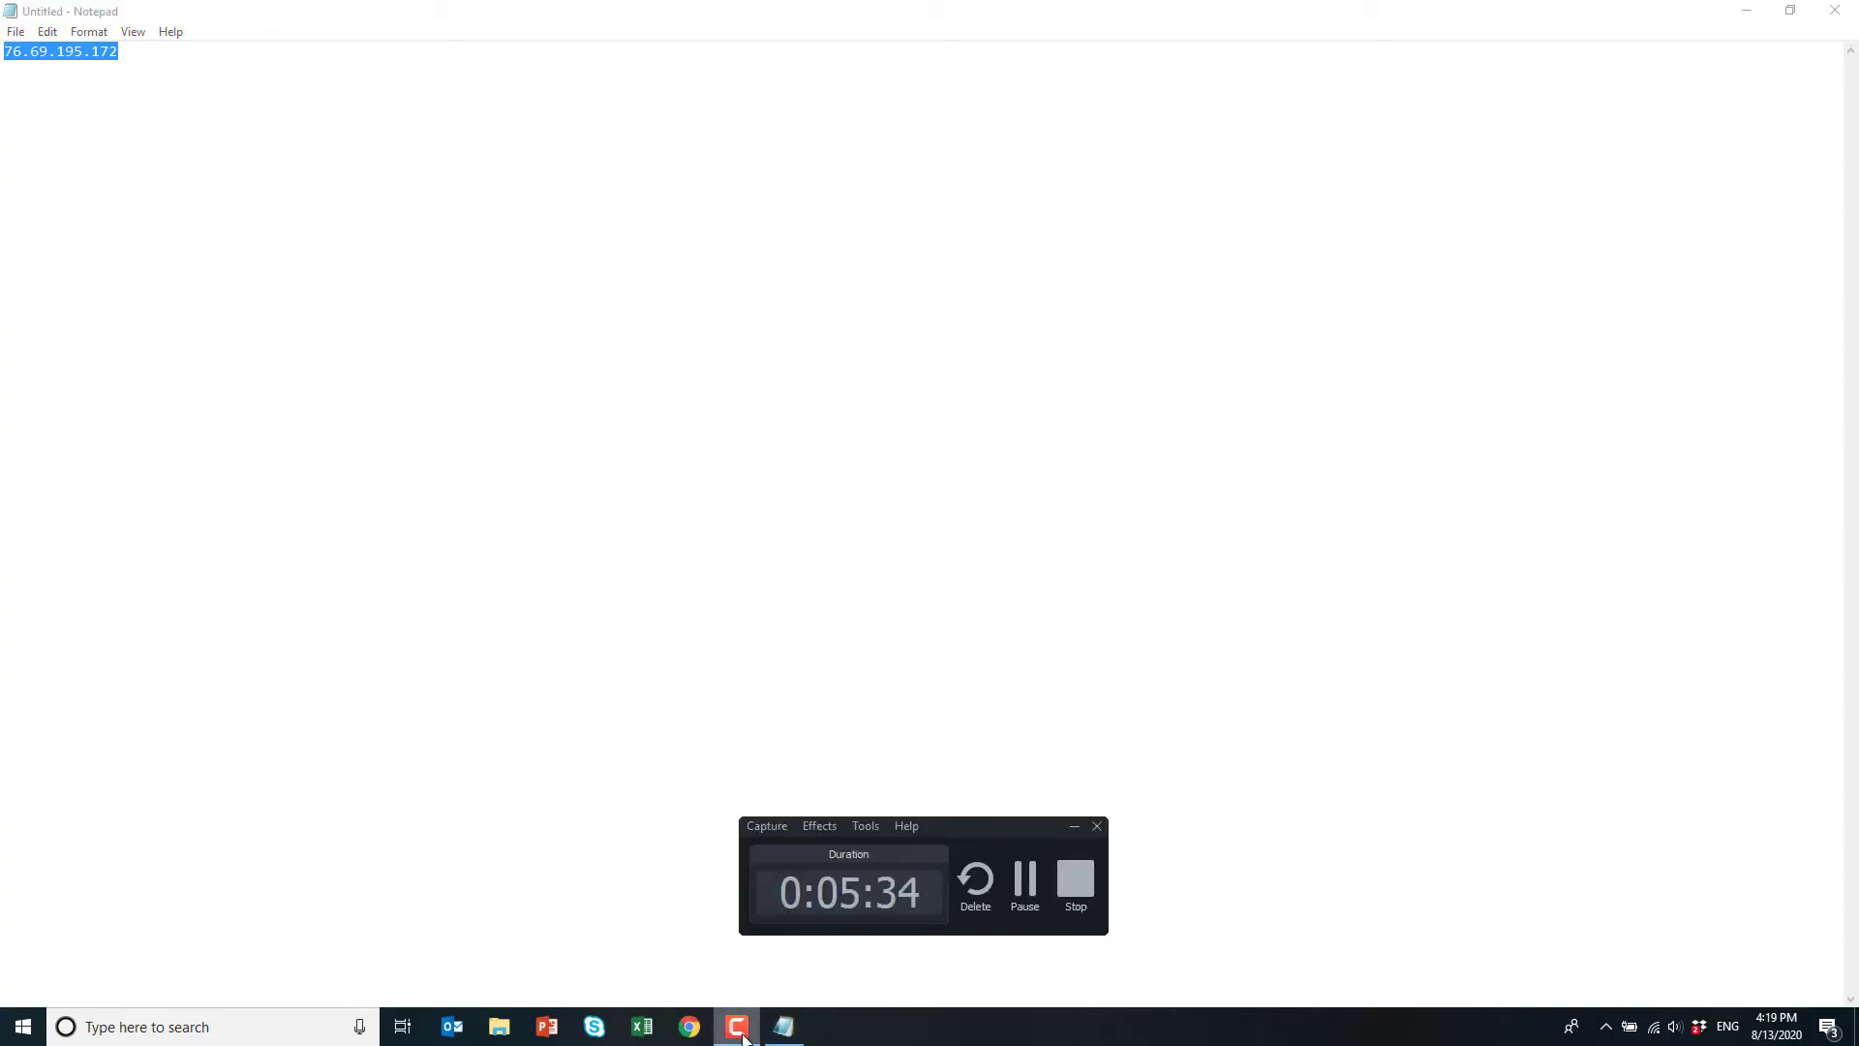
# Open a new Chrome window from the taskbar.
pyautogui.click(689, 1026)
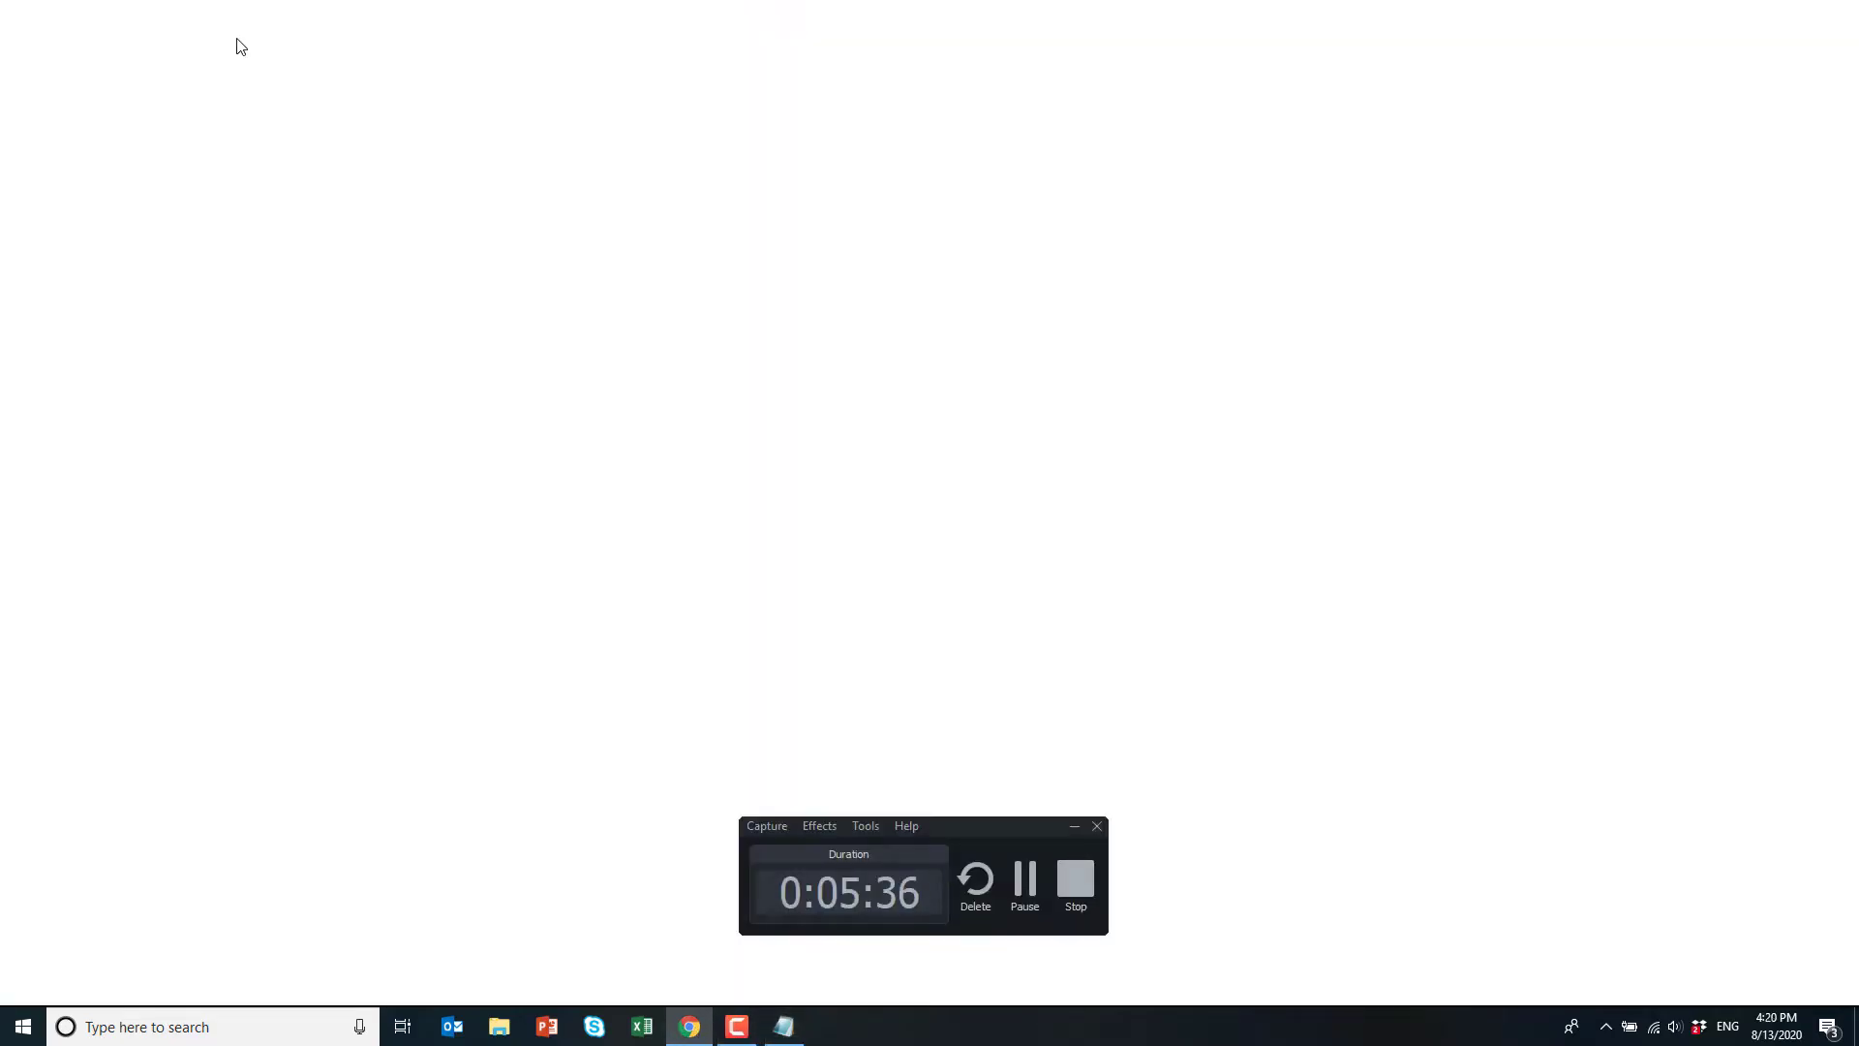
pyautogui.write('https:')
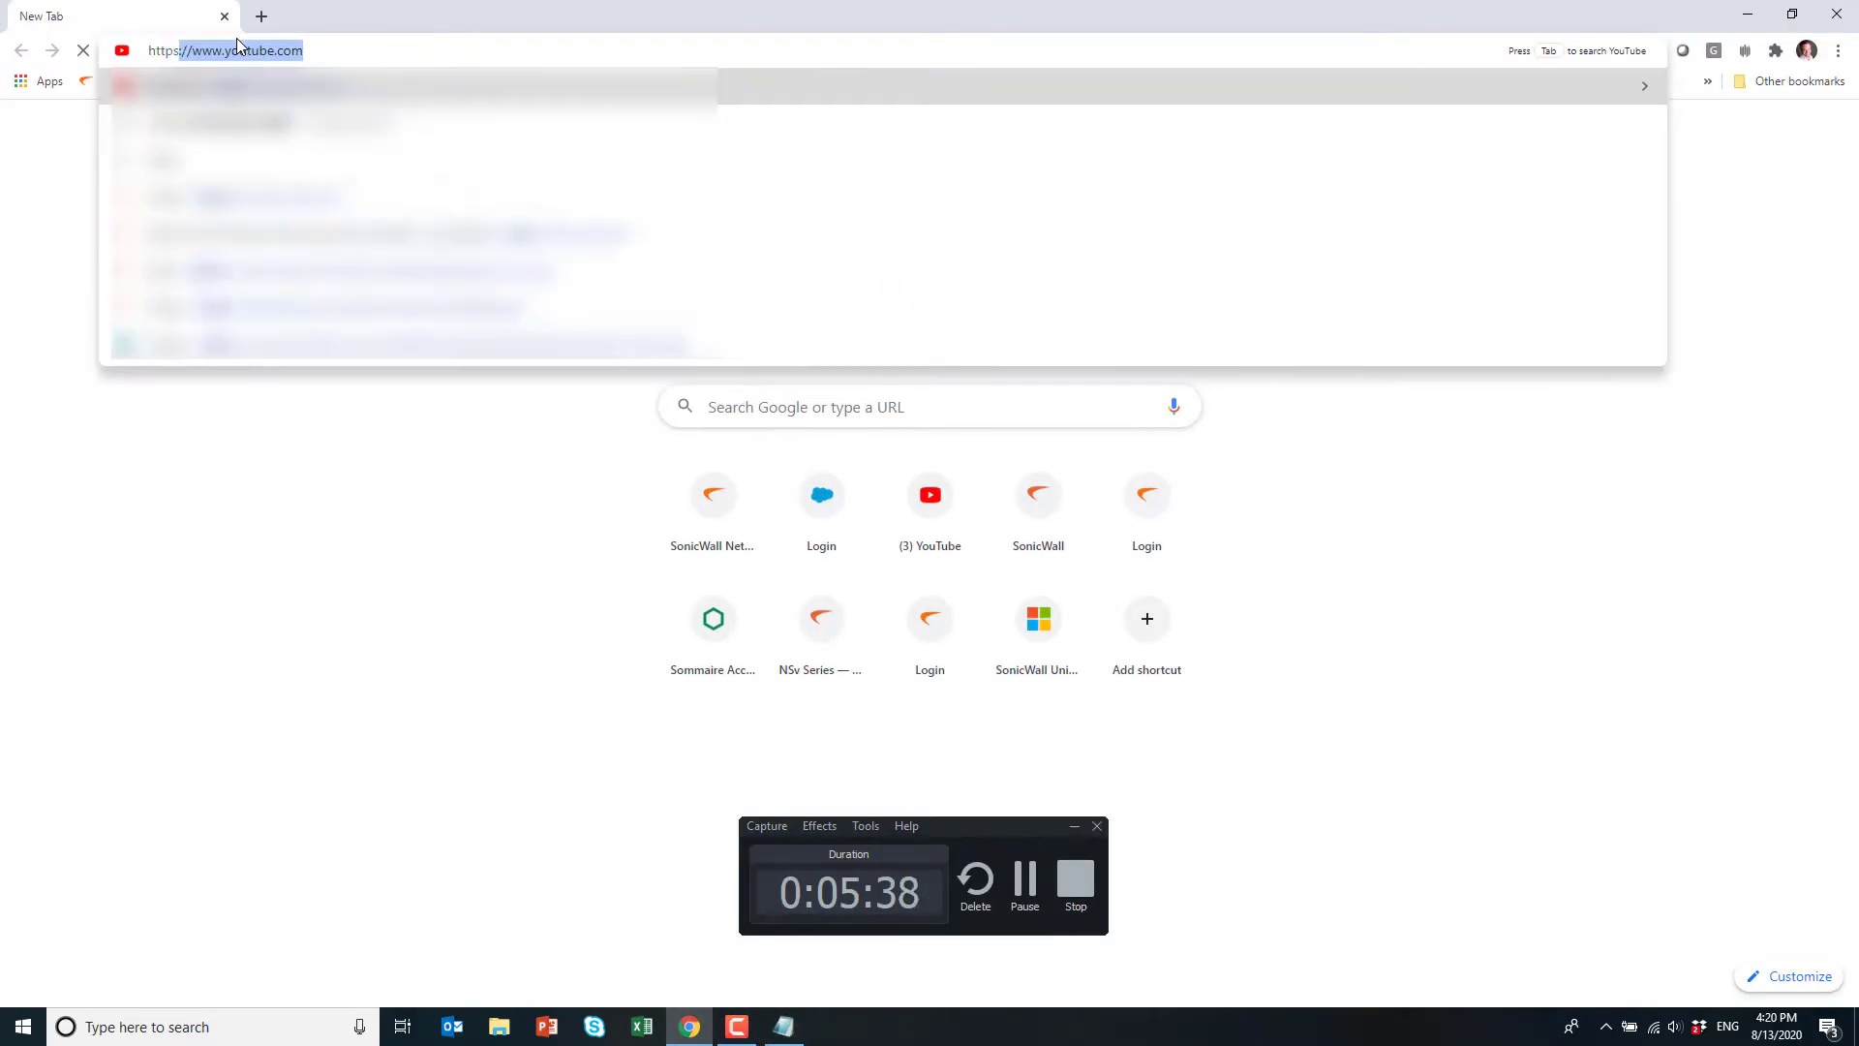
pyautogui.write('//76.69.195.172:')
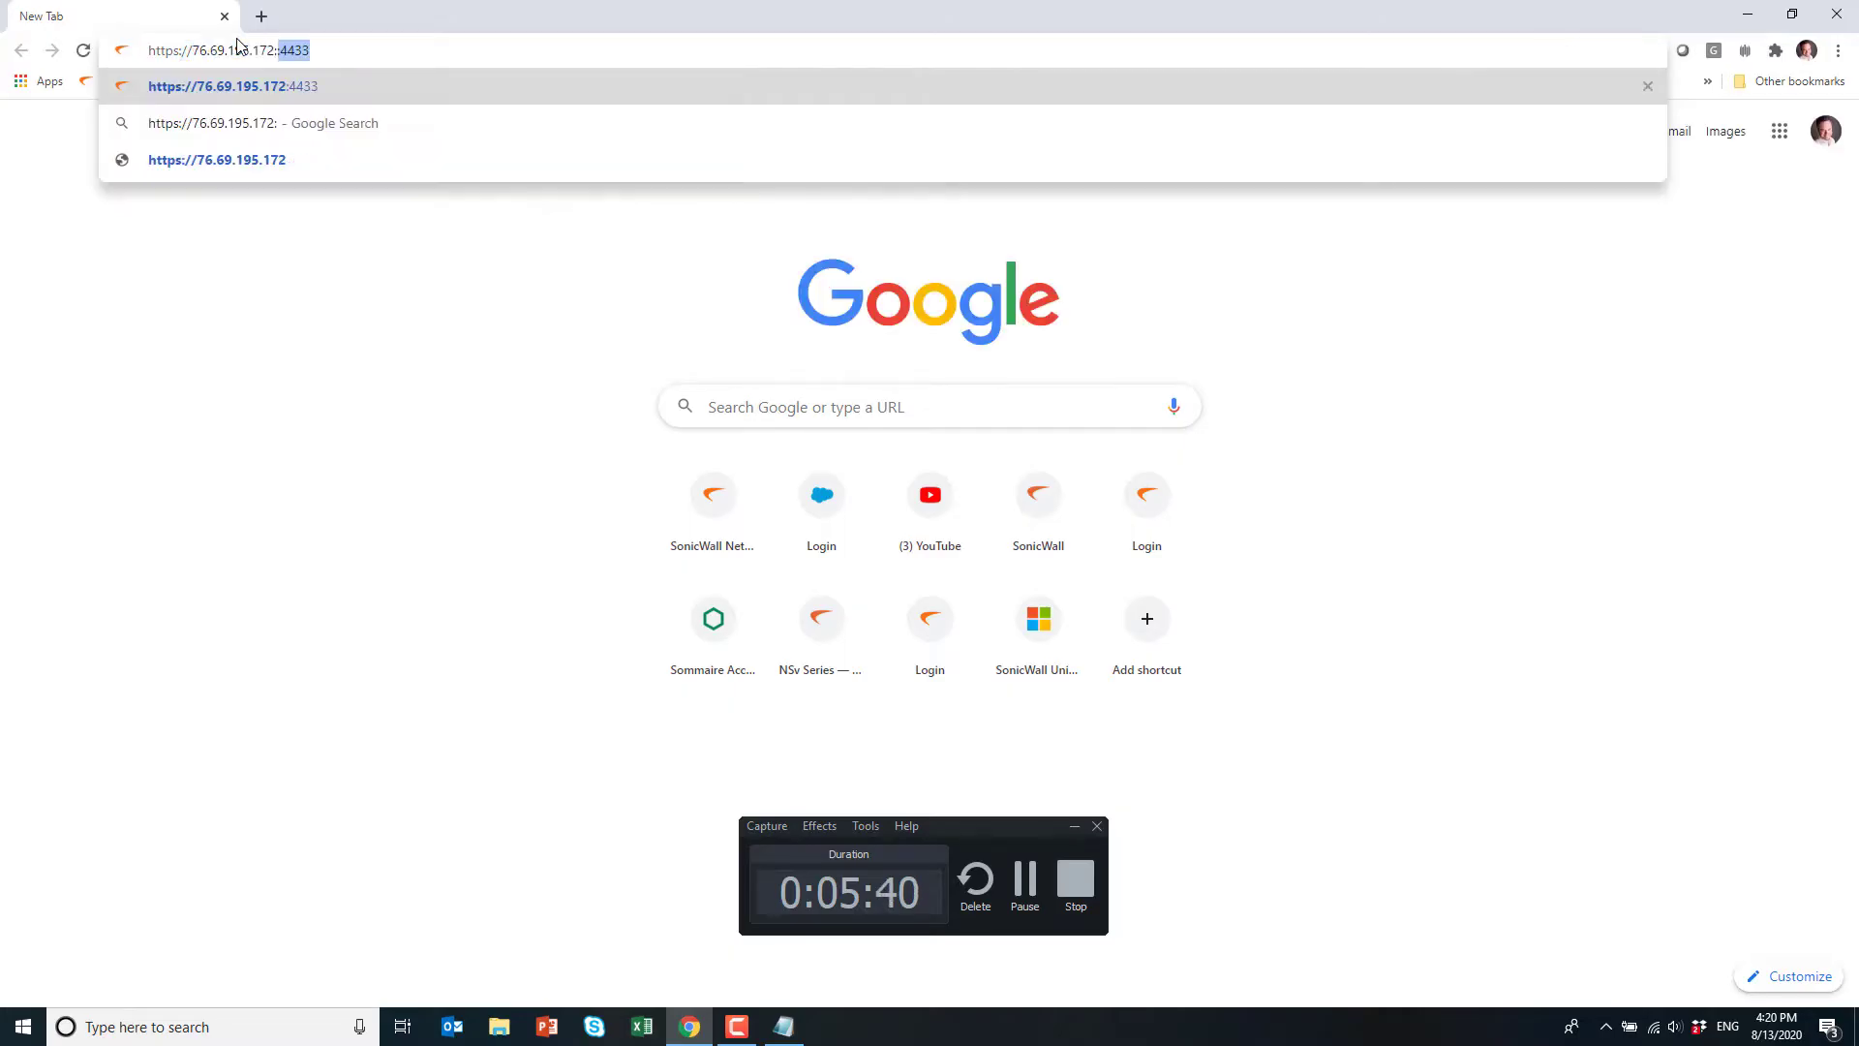
pyautogui.write('4433')
pyautogui.press('Return')
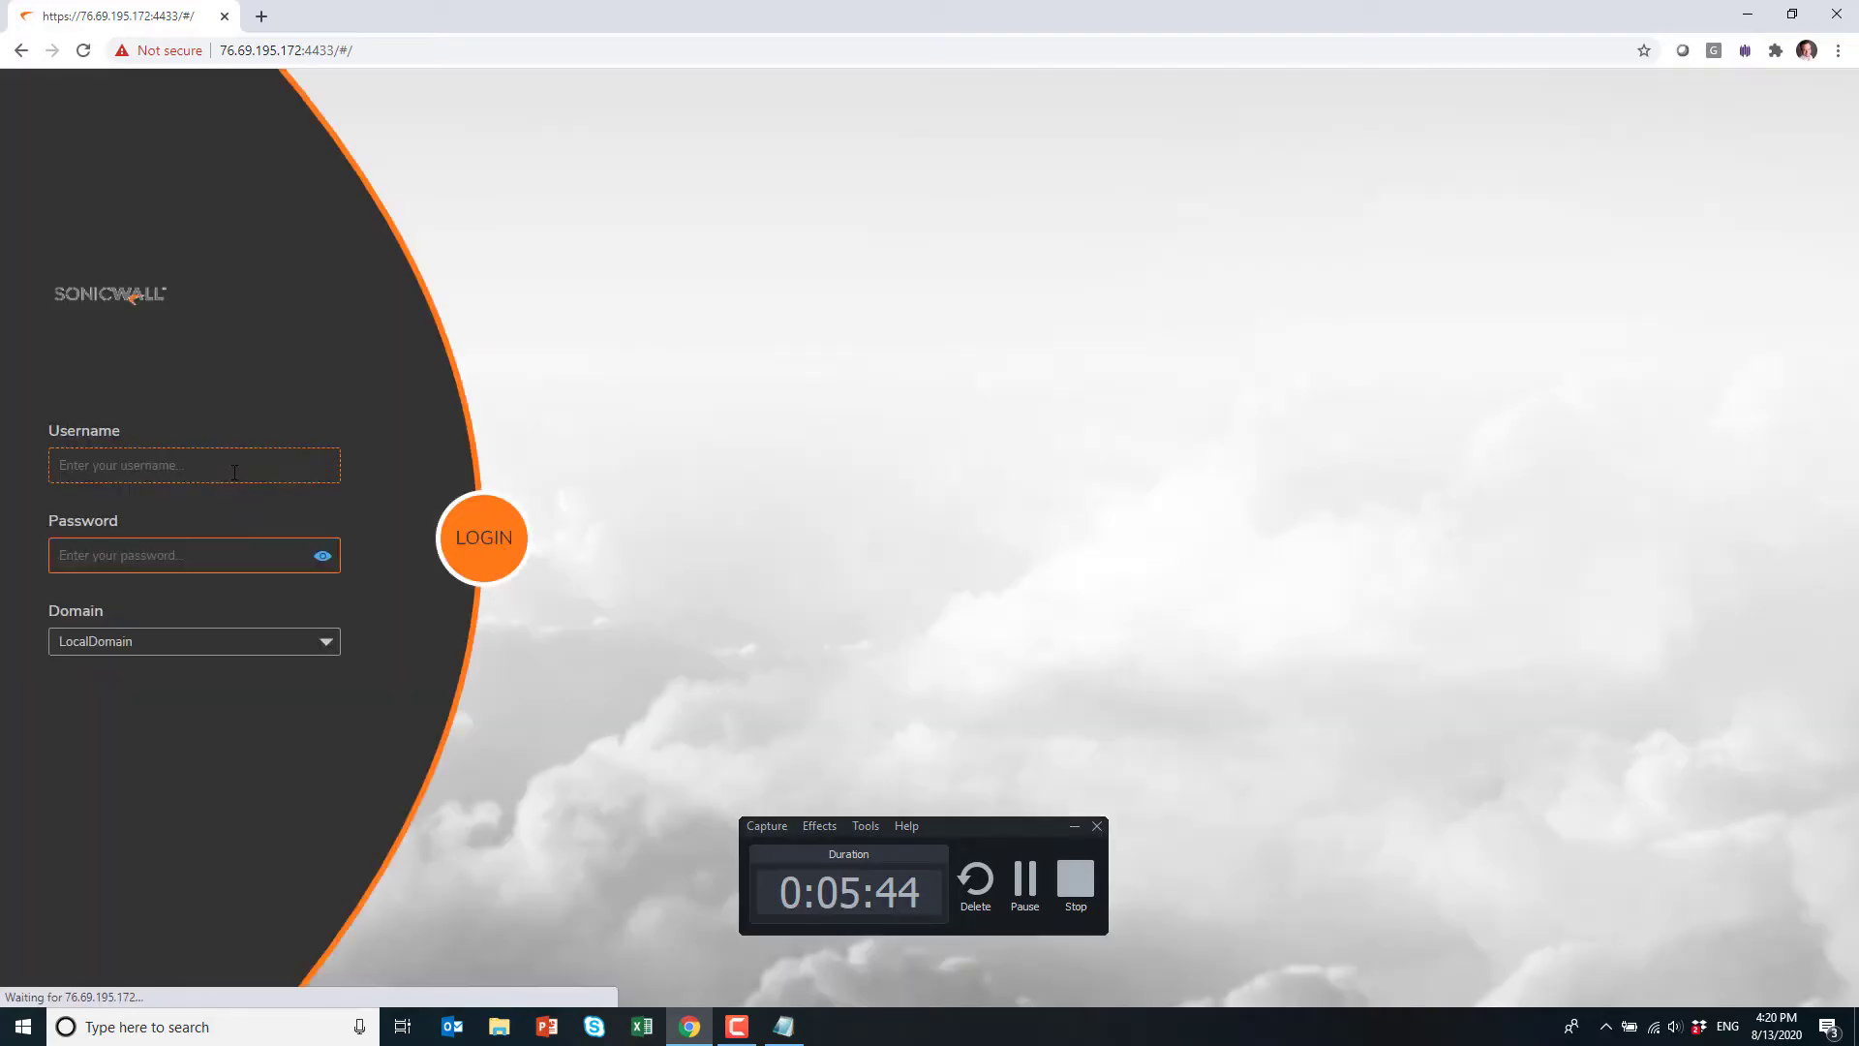
pyautogui.click(219, 465)
pyautogui.write('bob')
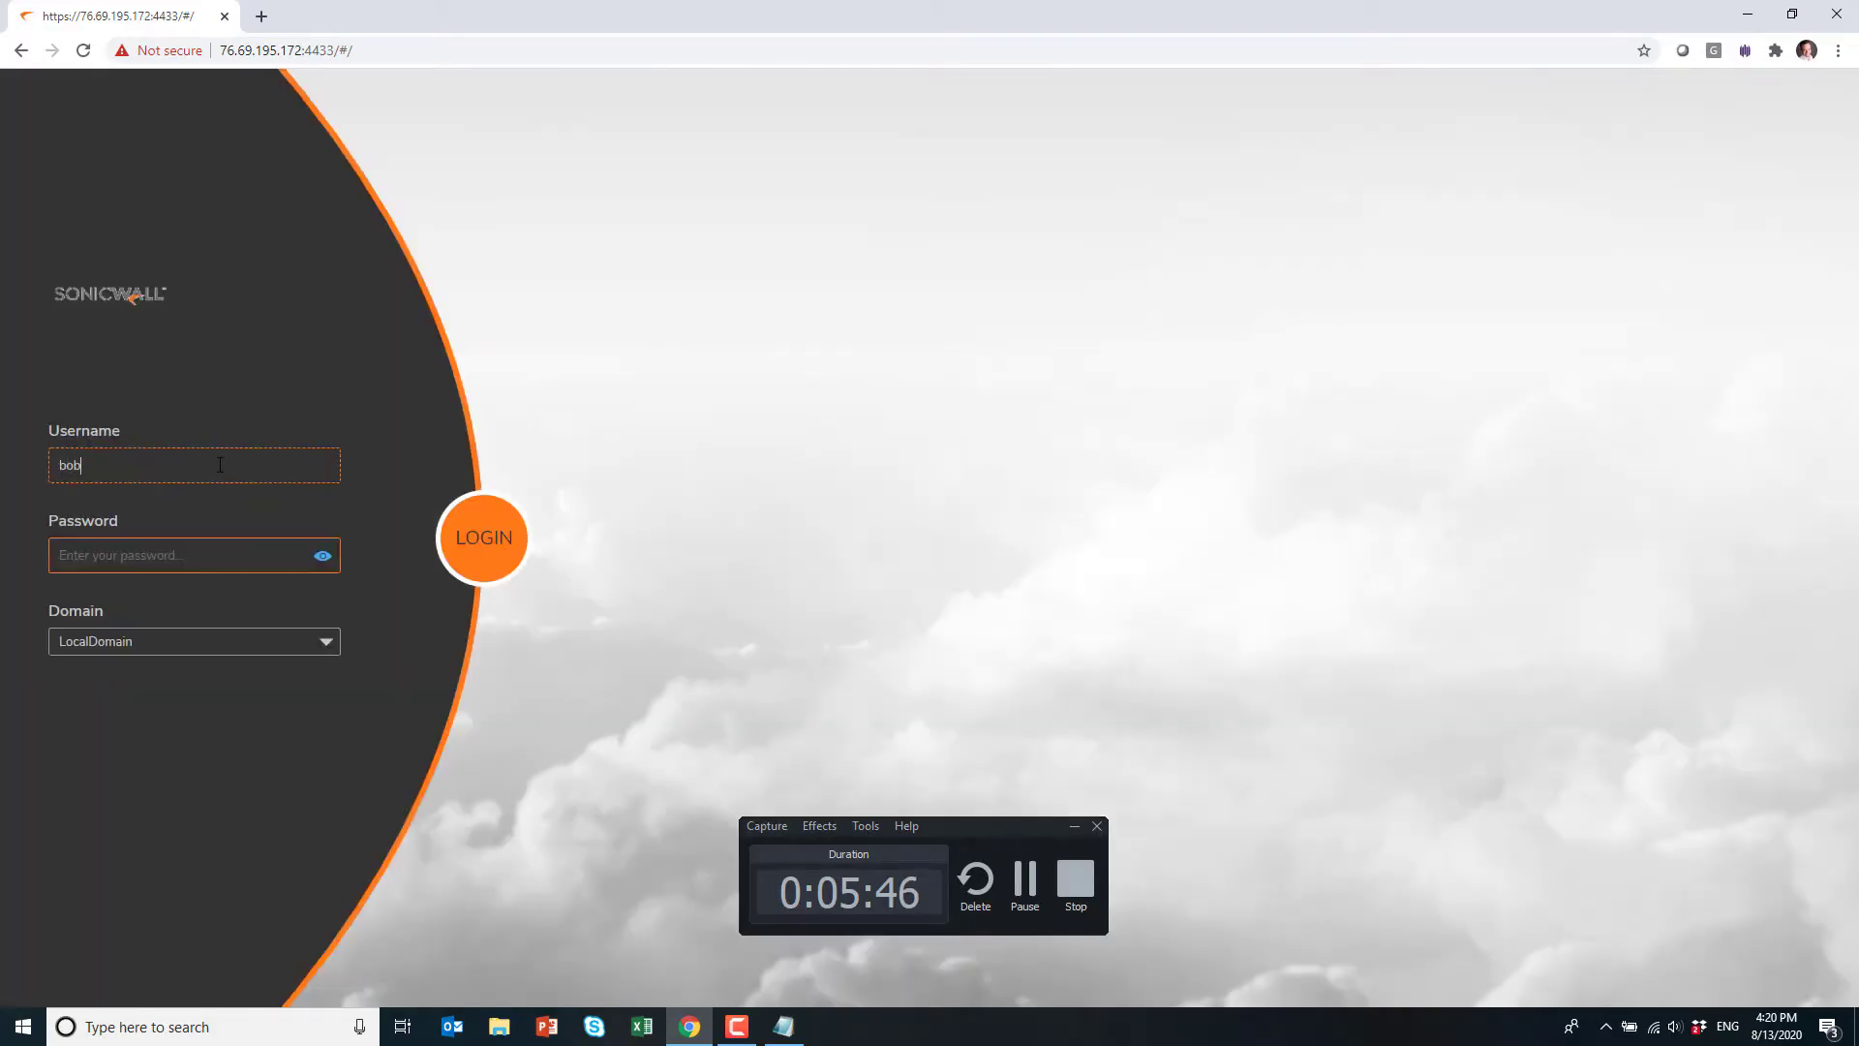
pyautogui.write('VPN')
pyautogui.press('Tab')
pyautogui.write('••••••')
pyautogui.press('Return')
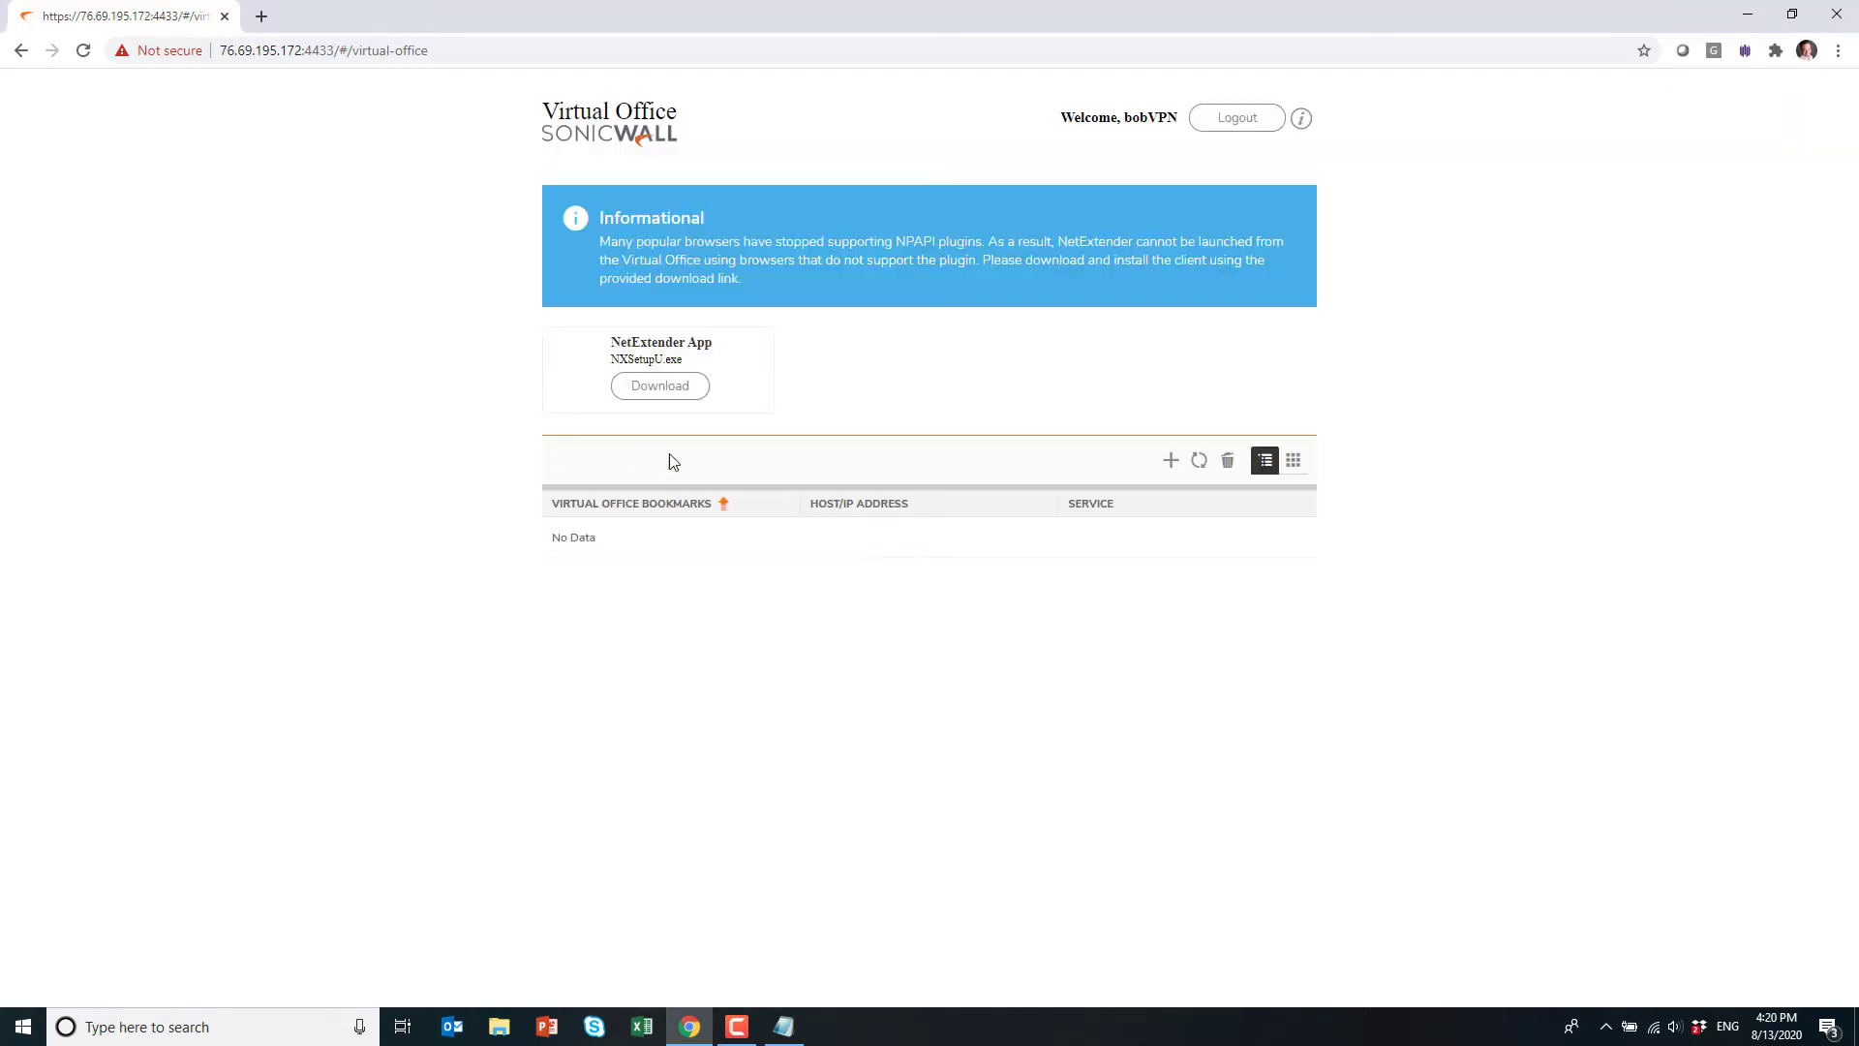
pyautogui.click(691, 389)
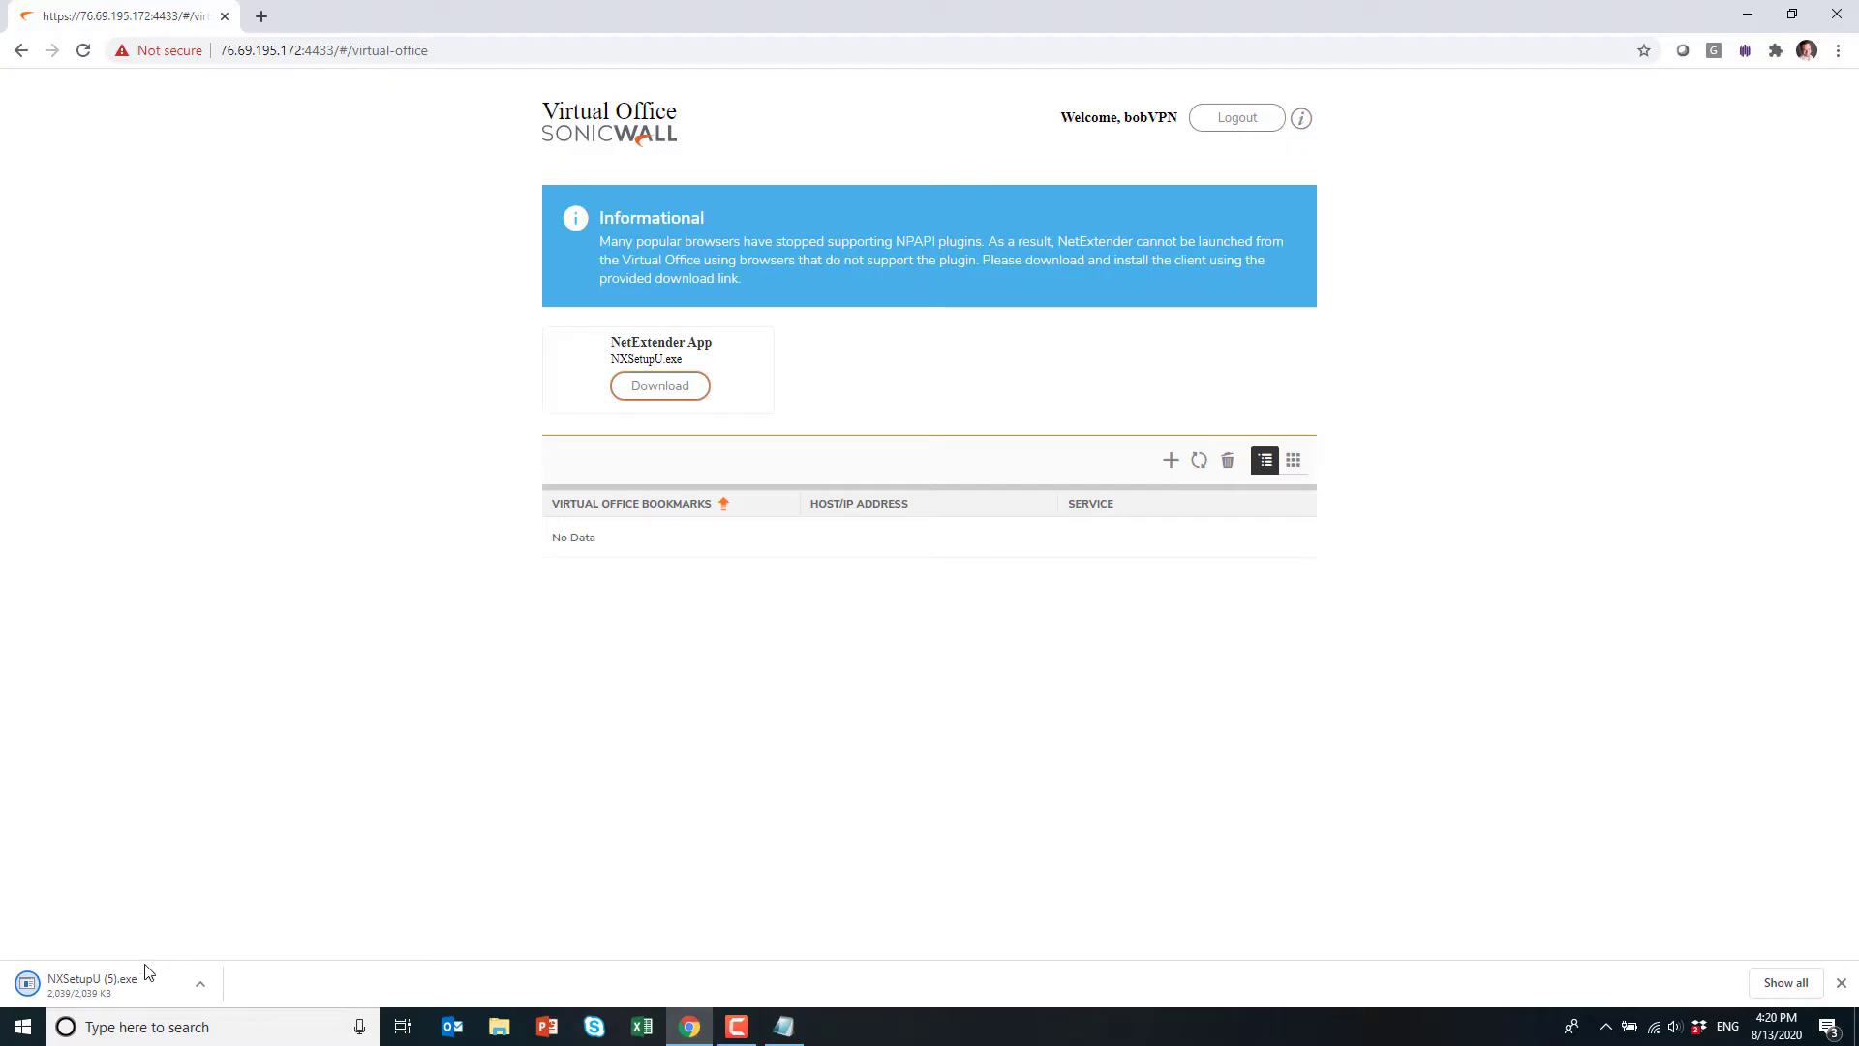
# Install NetExtender from the downloaded setup with the license accepted and the default location, then launch it.
pyautogui.click(116, 989)
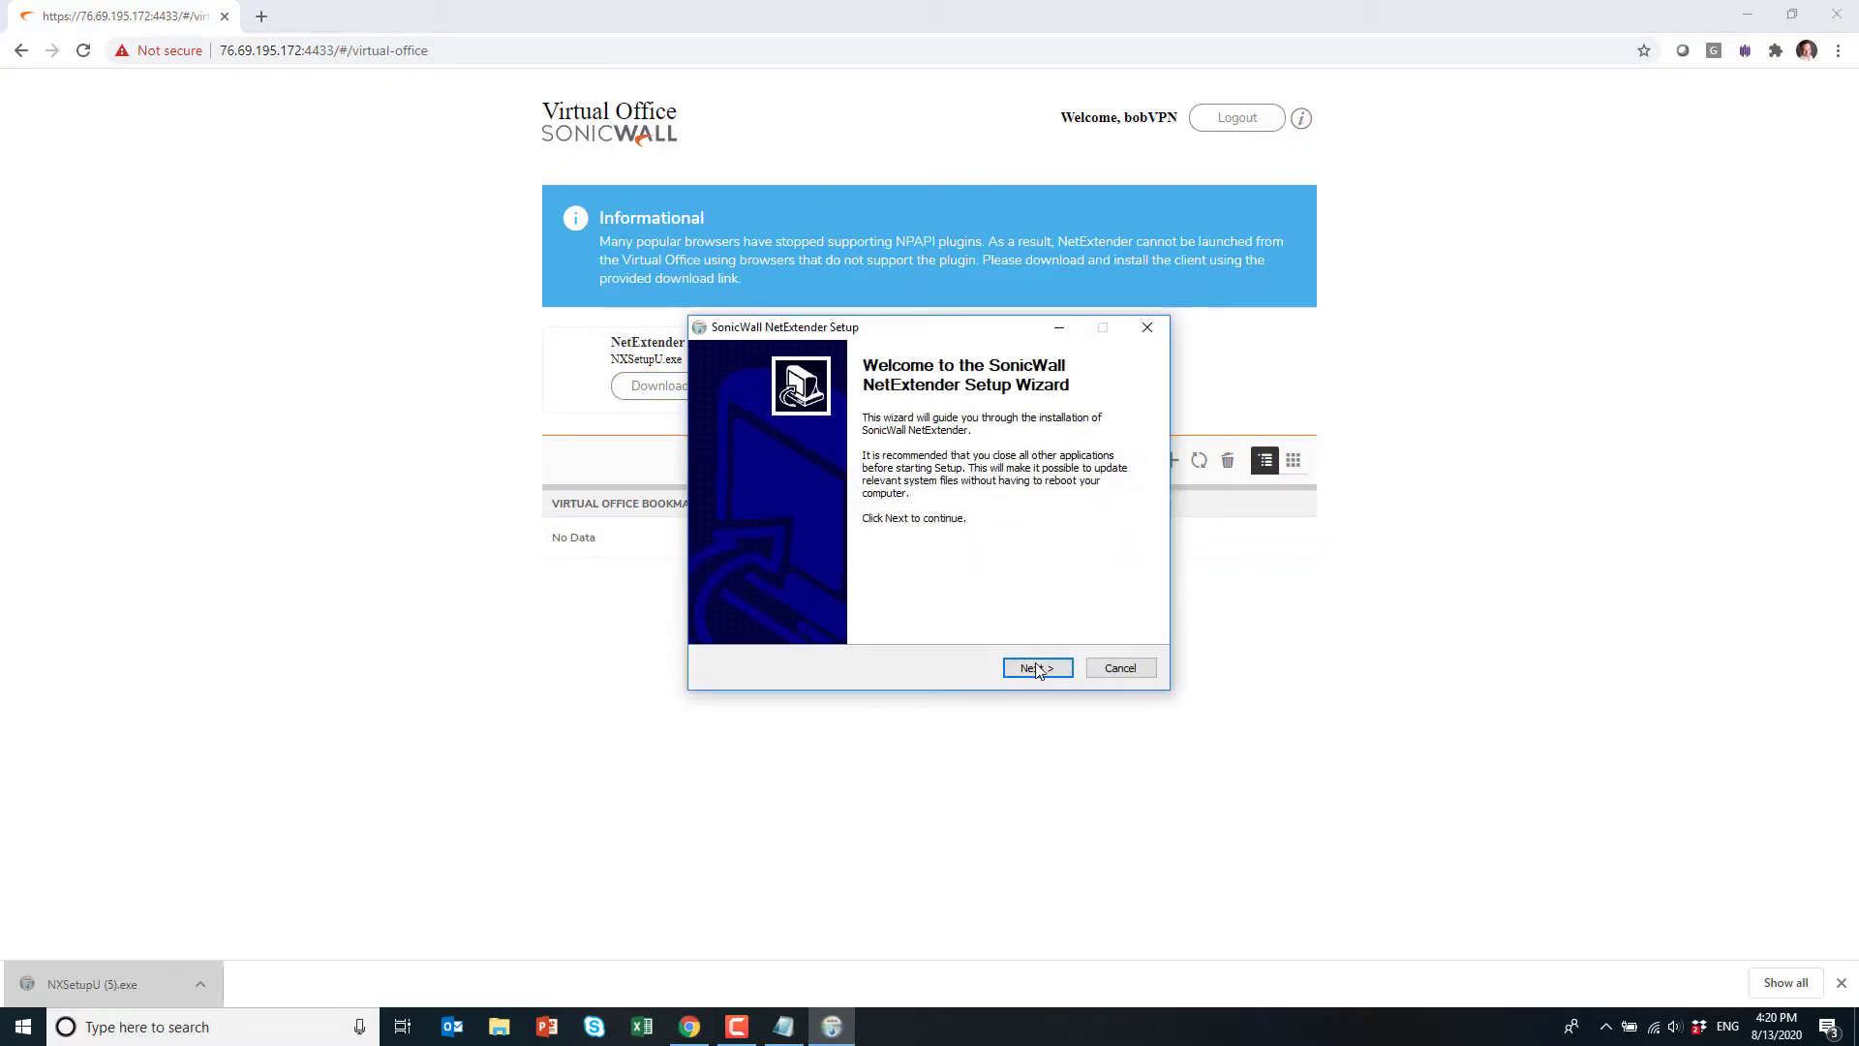
pyautogui.click(1038, 668)
pyautogui.click(775, 608)
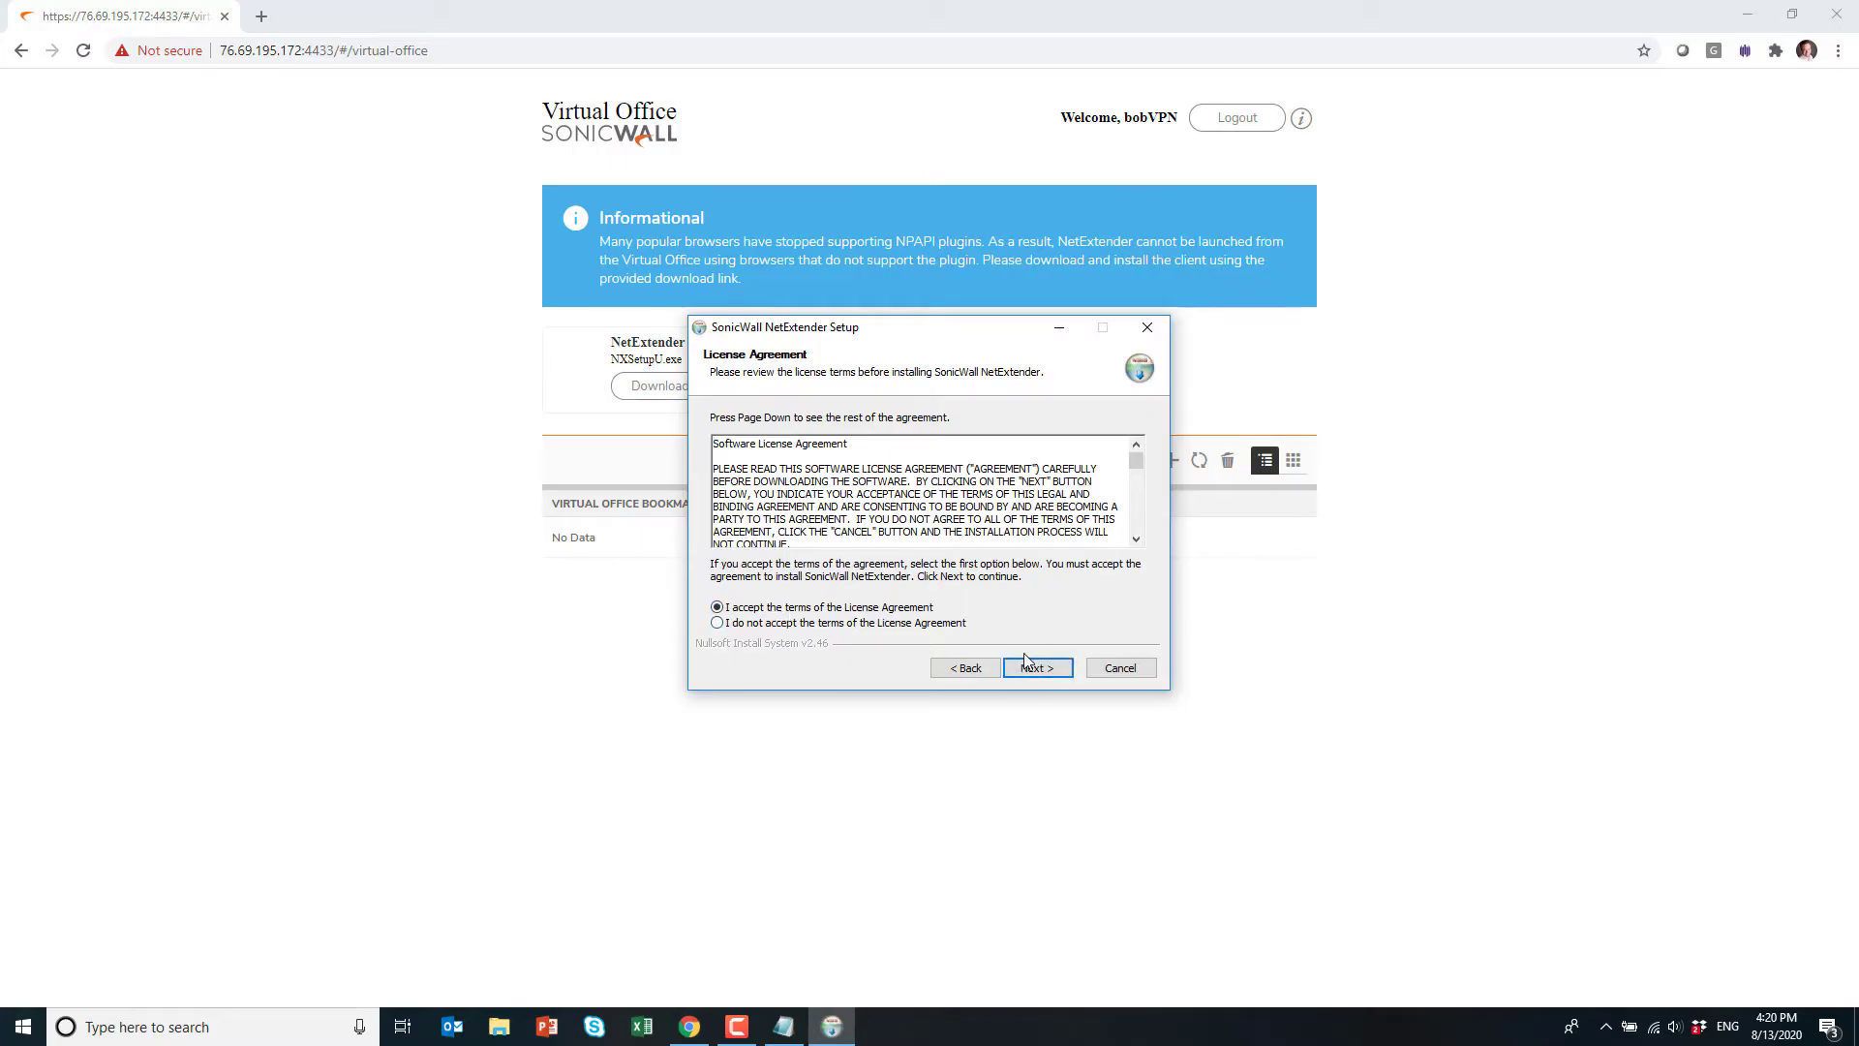
pyautogui.click(1034, 668)
pyautogui.click(1034, 668)
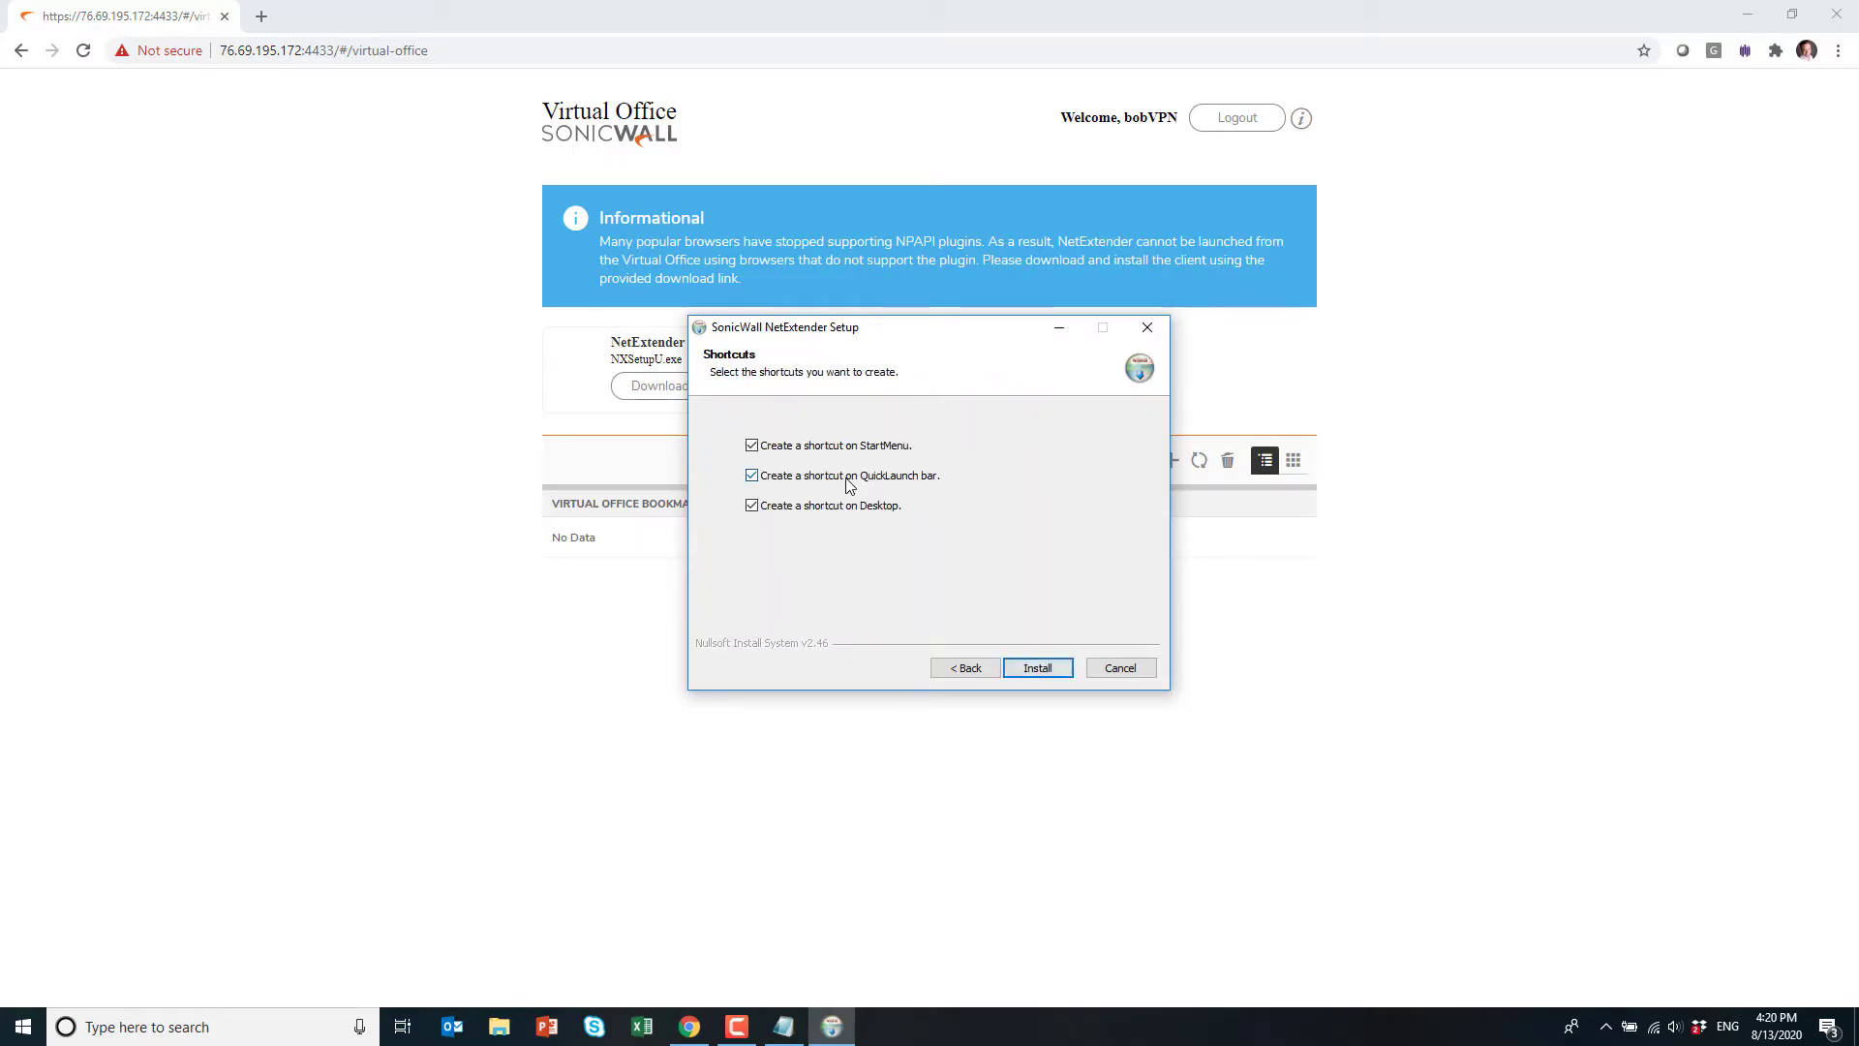
pyautogui.click(1036, 665)
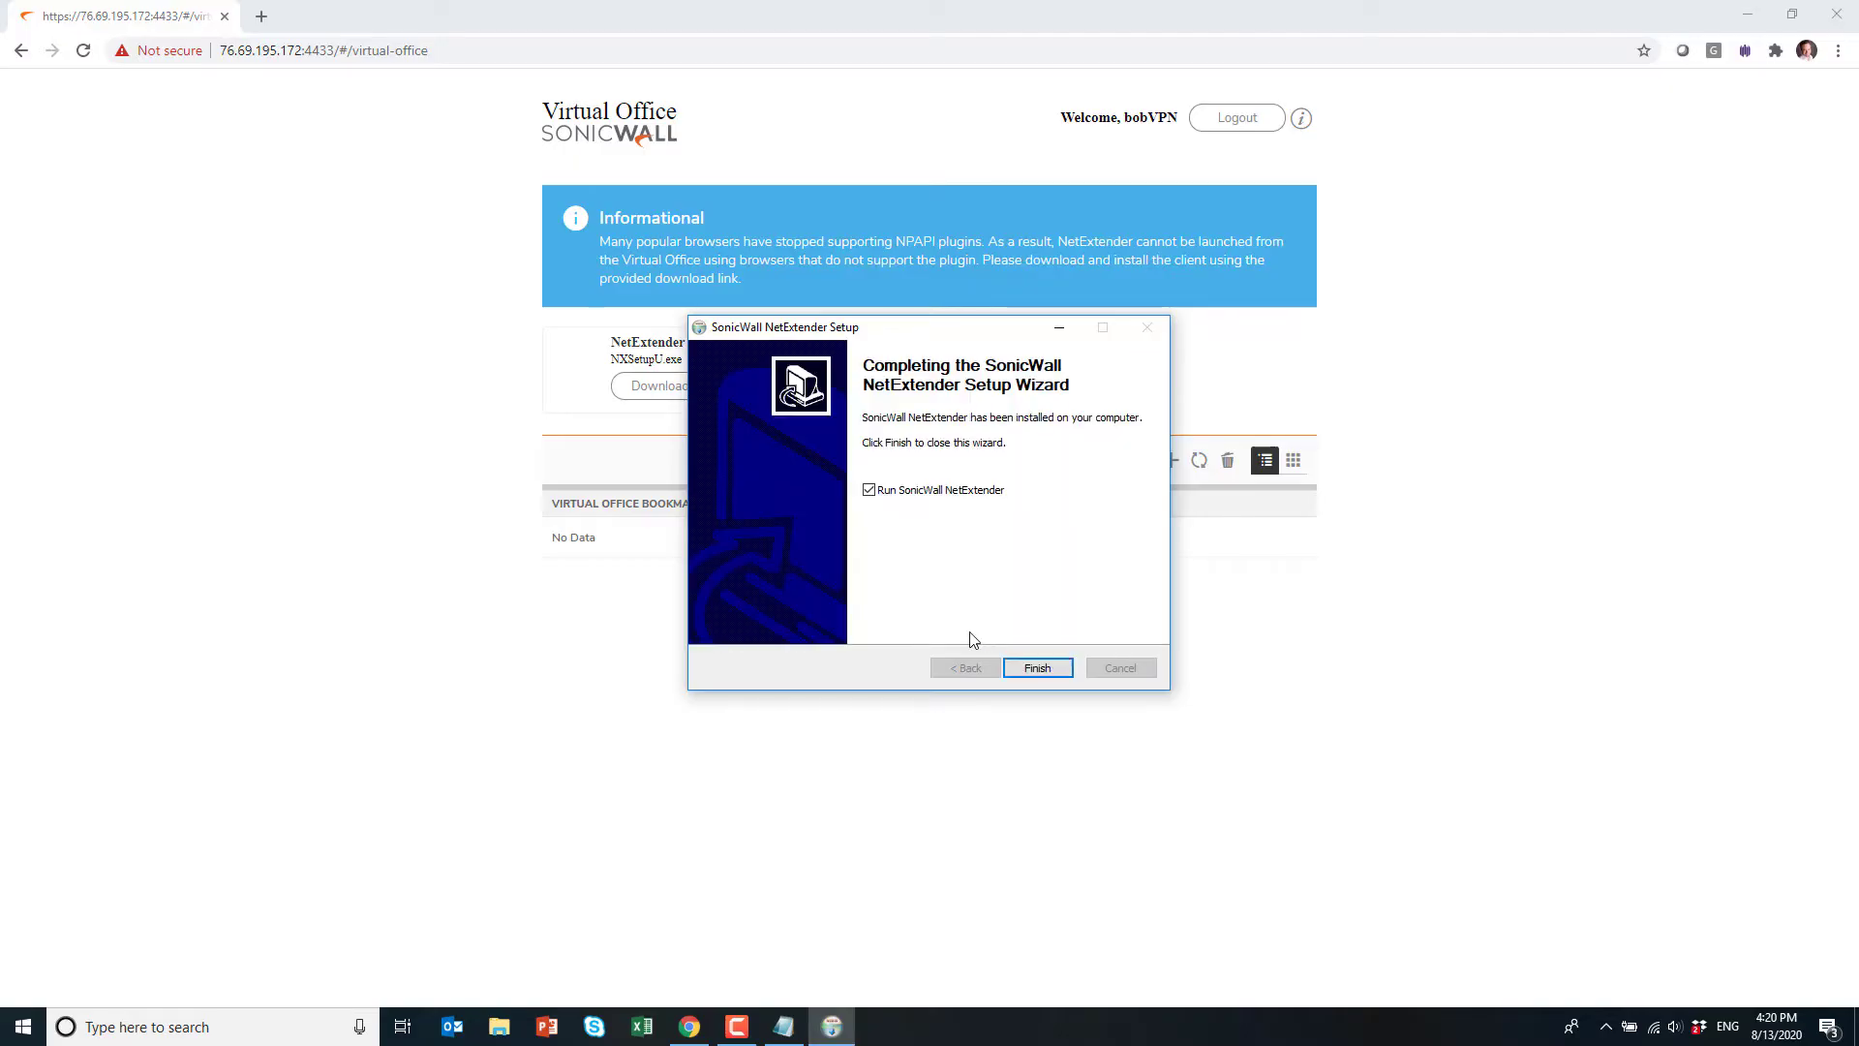
pyautogui.click(1031, 667)
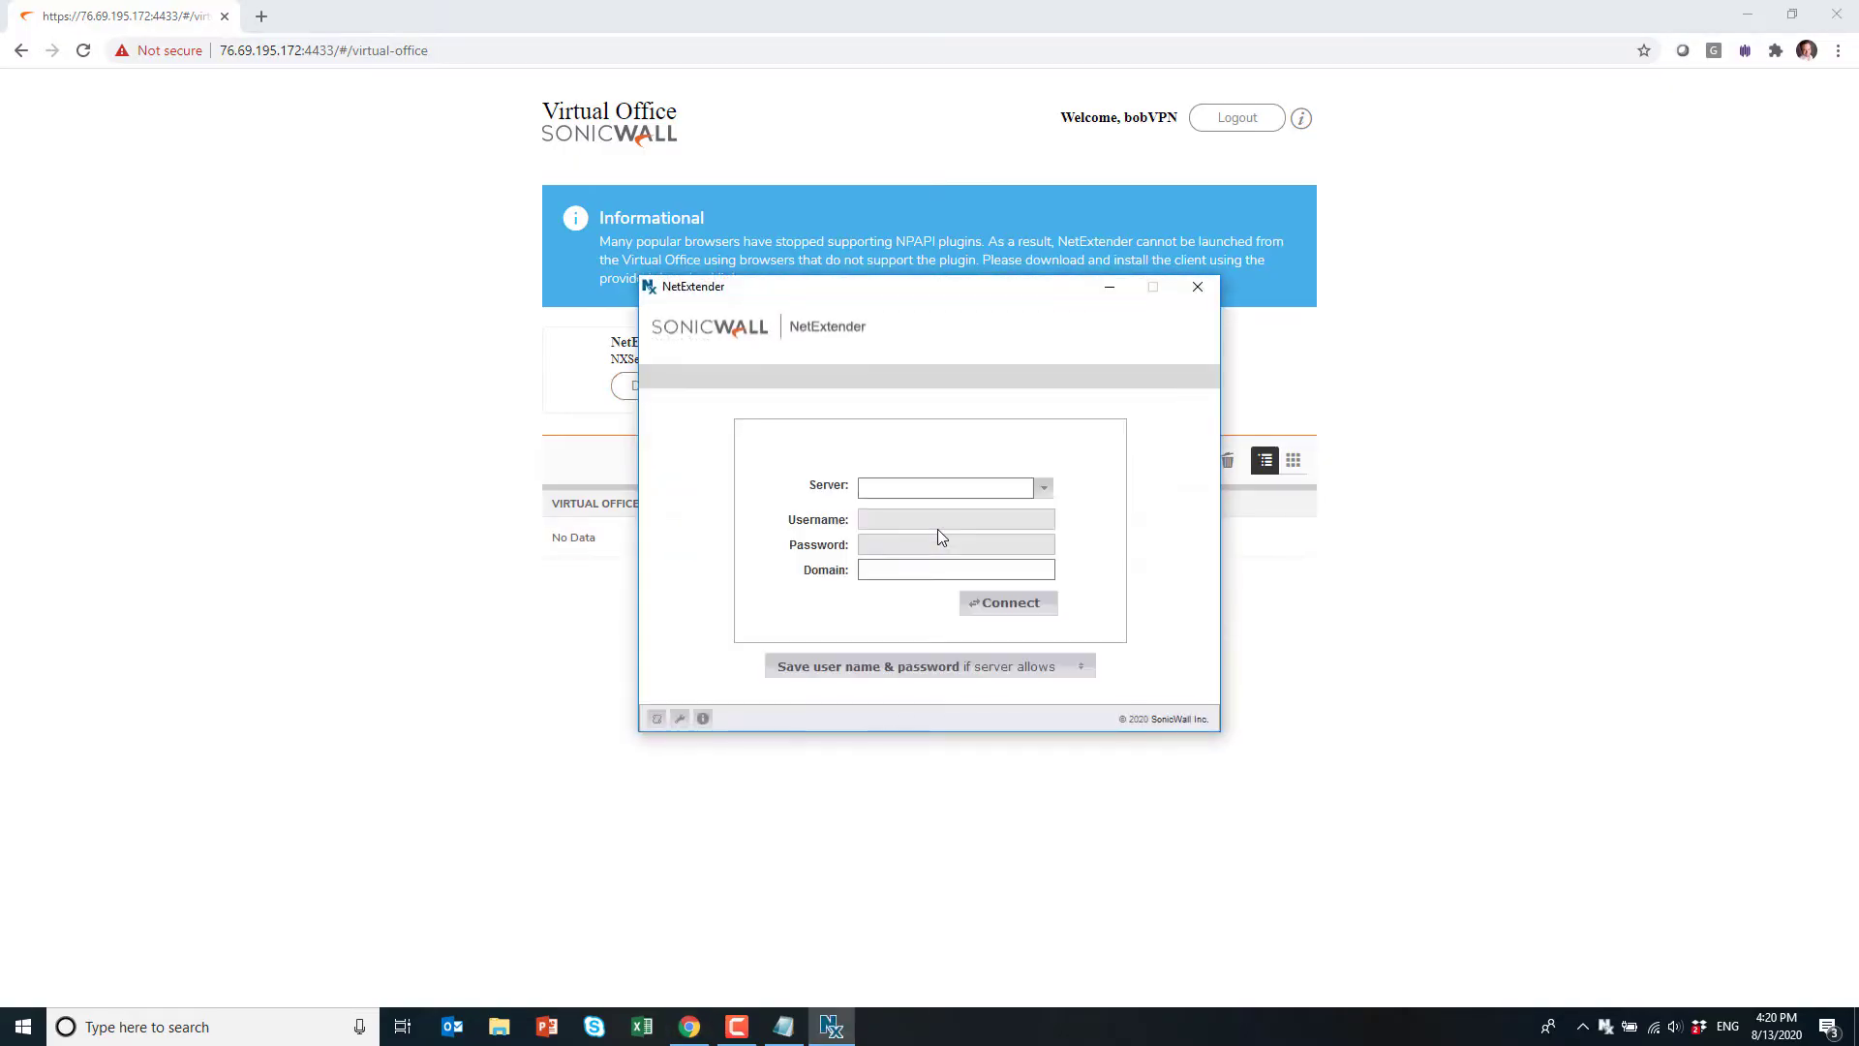
# Connect NetExtender to server 76.69.195.172 and accept its security certificate.
pyautogui.click(924, 491)
pyautogui.hotkey('ctrl', 'v')
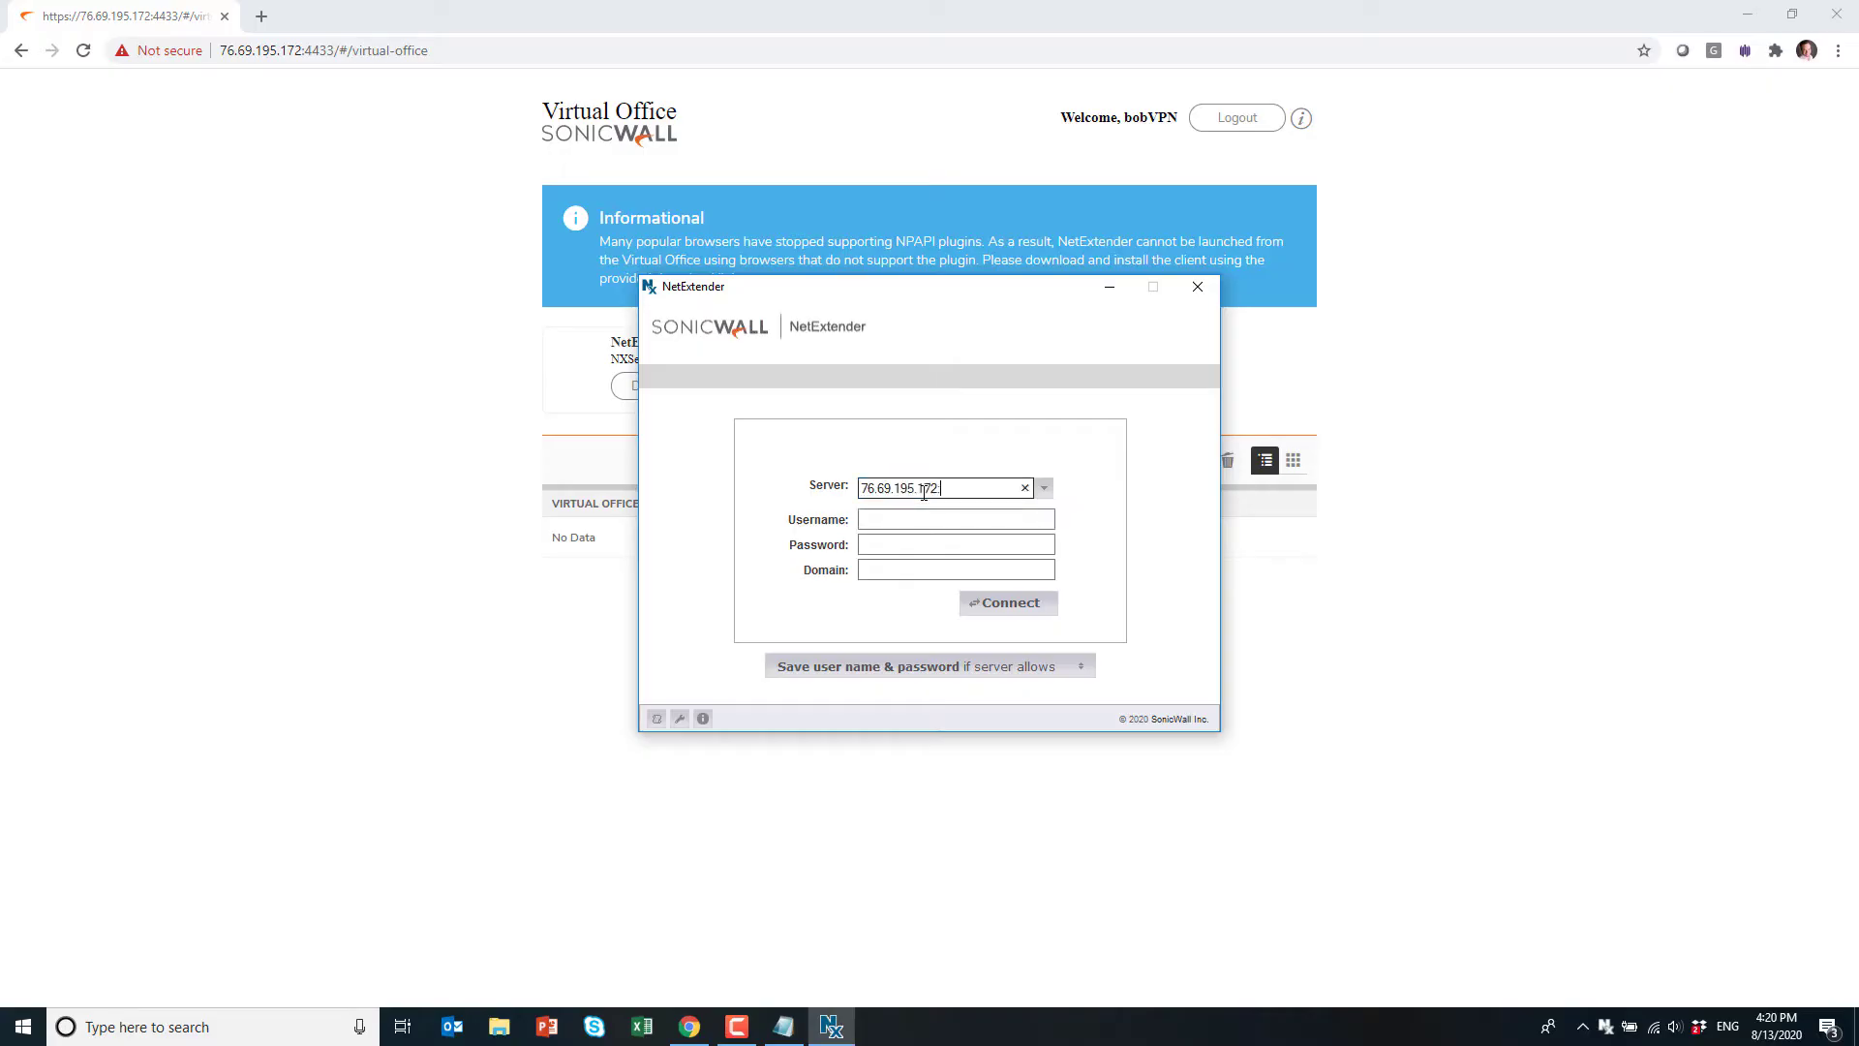
pyautogui.press('Tab')
pyautogui.press('Tab')
pyautogui.press('Tab')
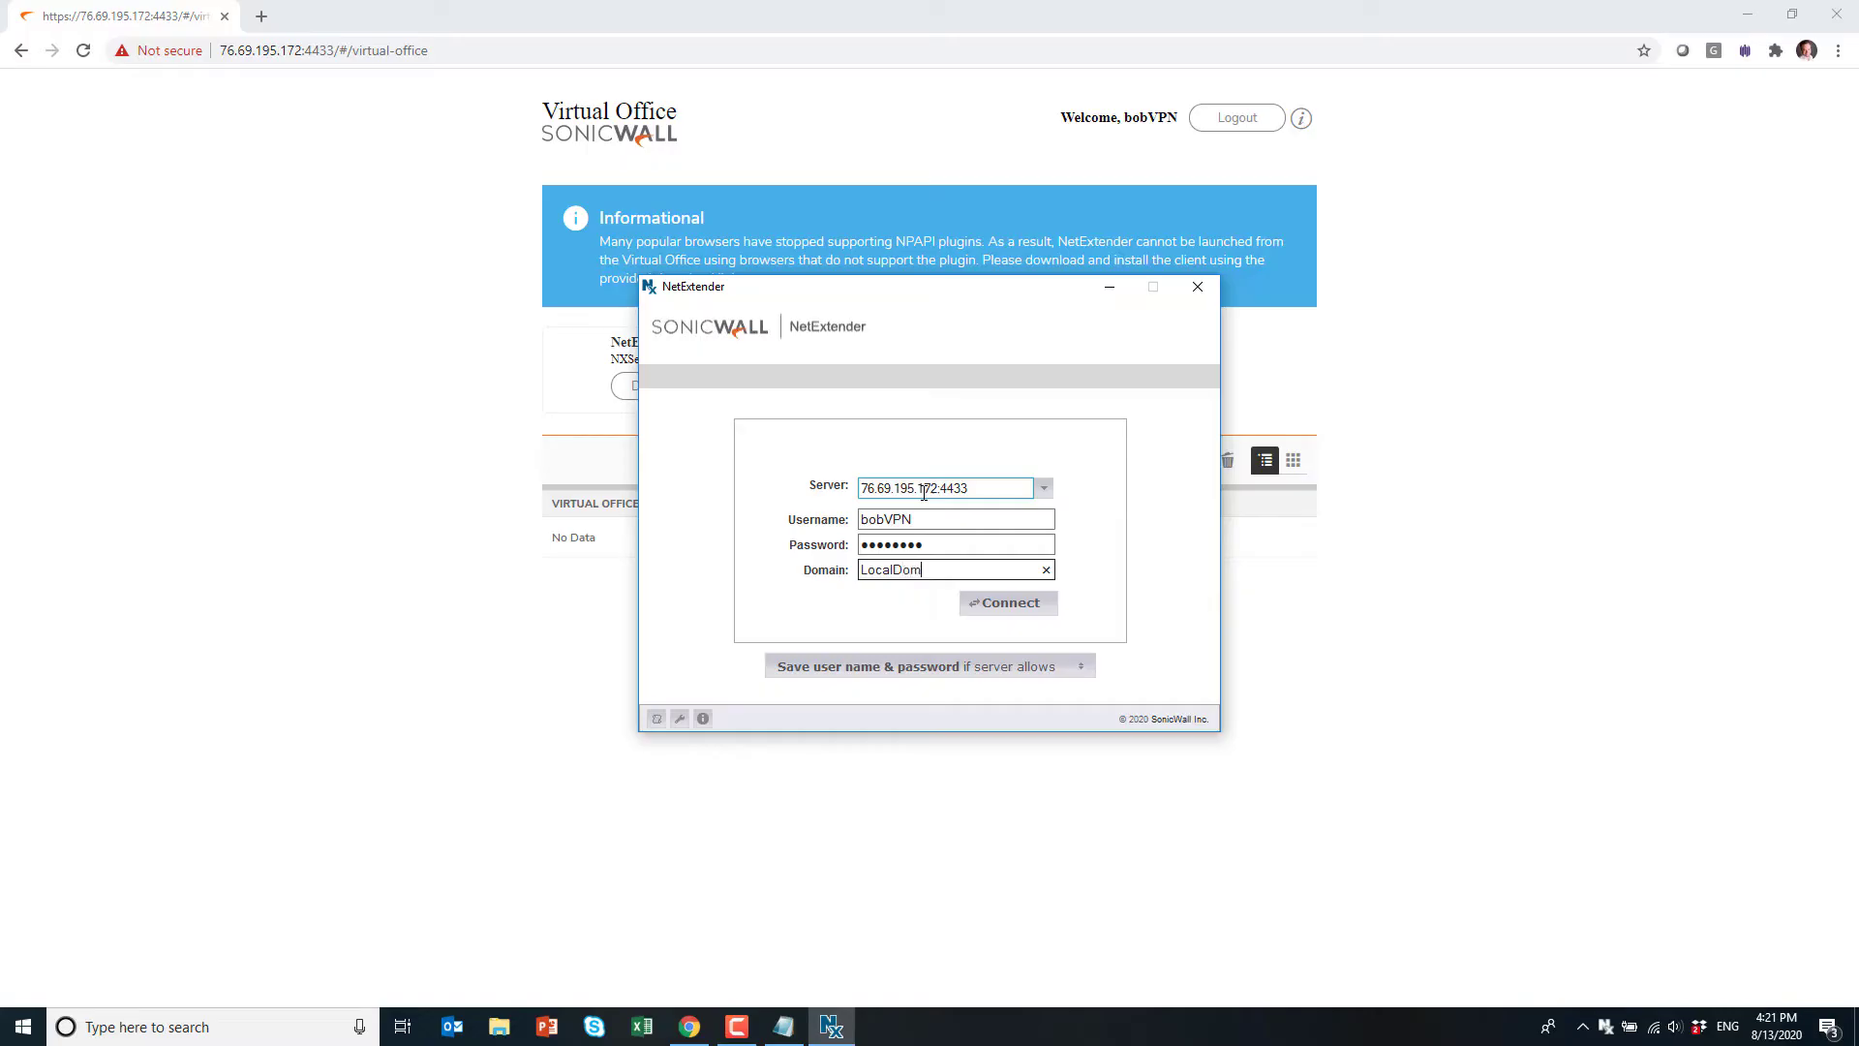
pyautogui.click(987, 610)
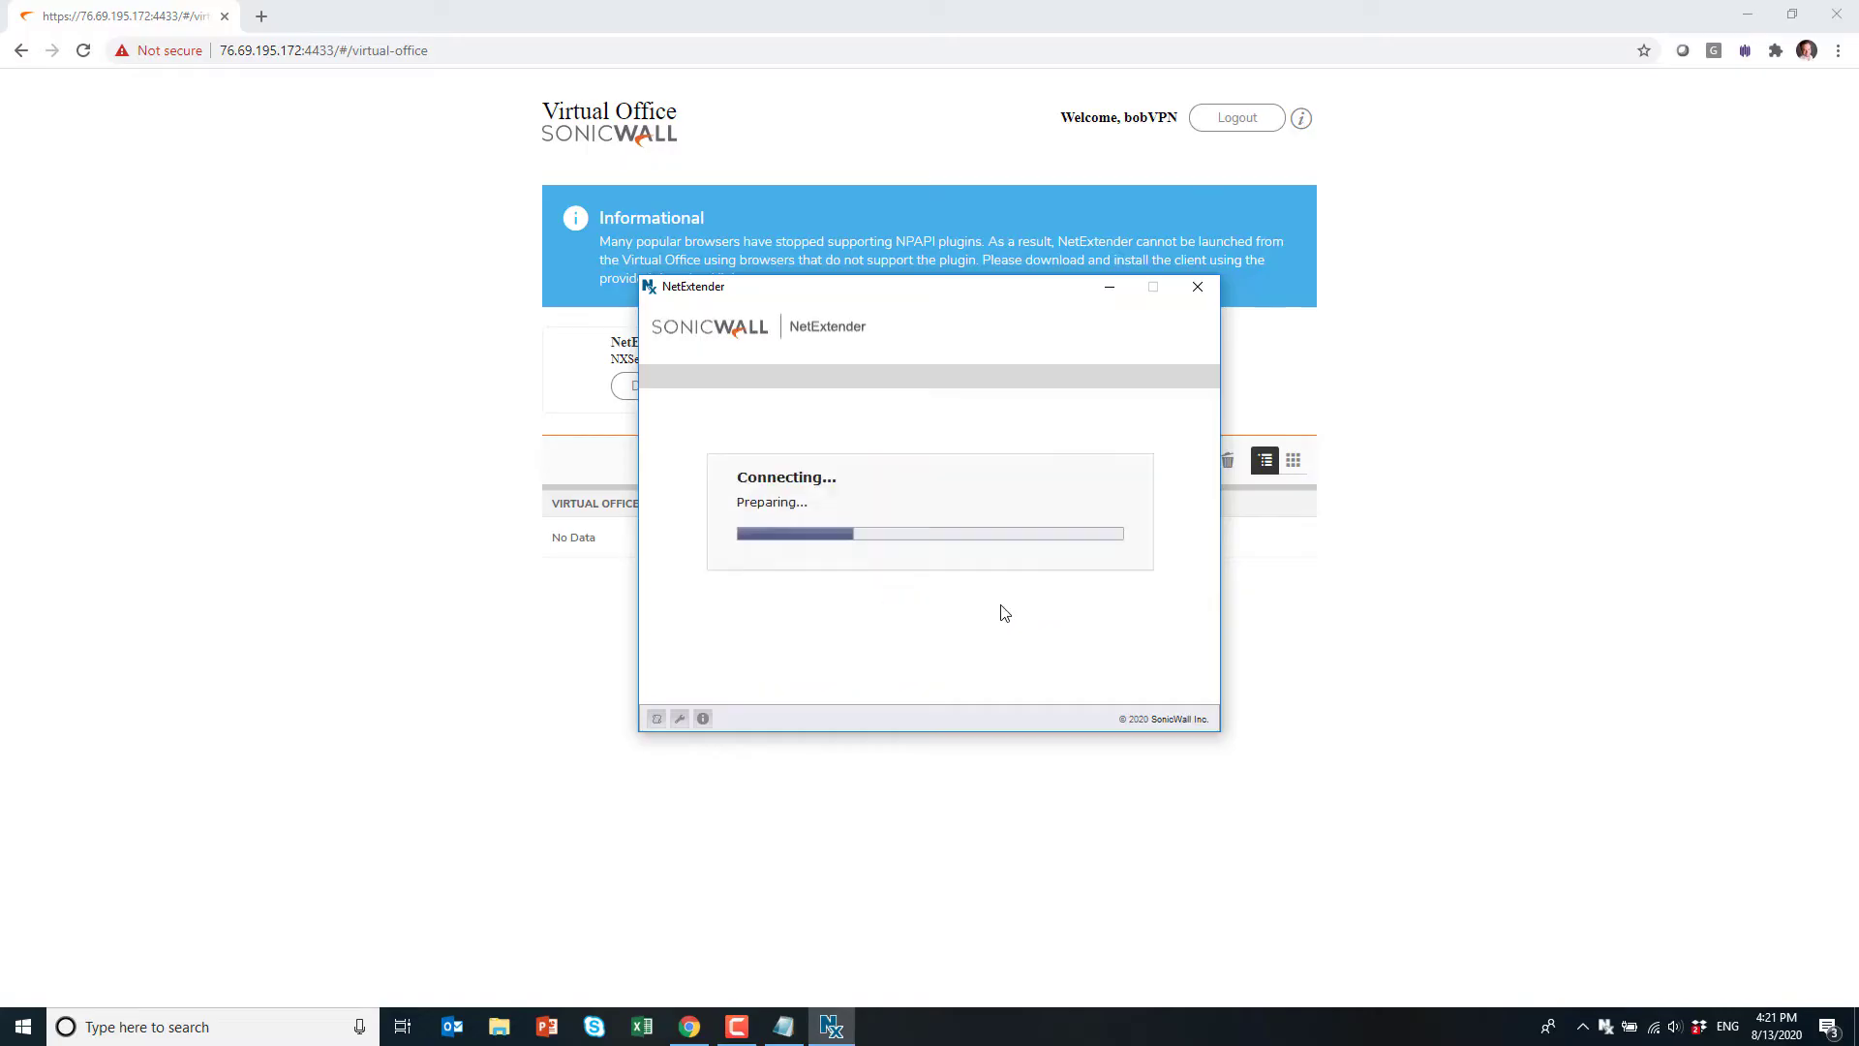
pyautogui.click(792, 628)
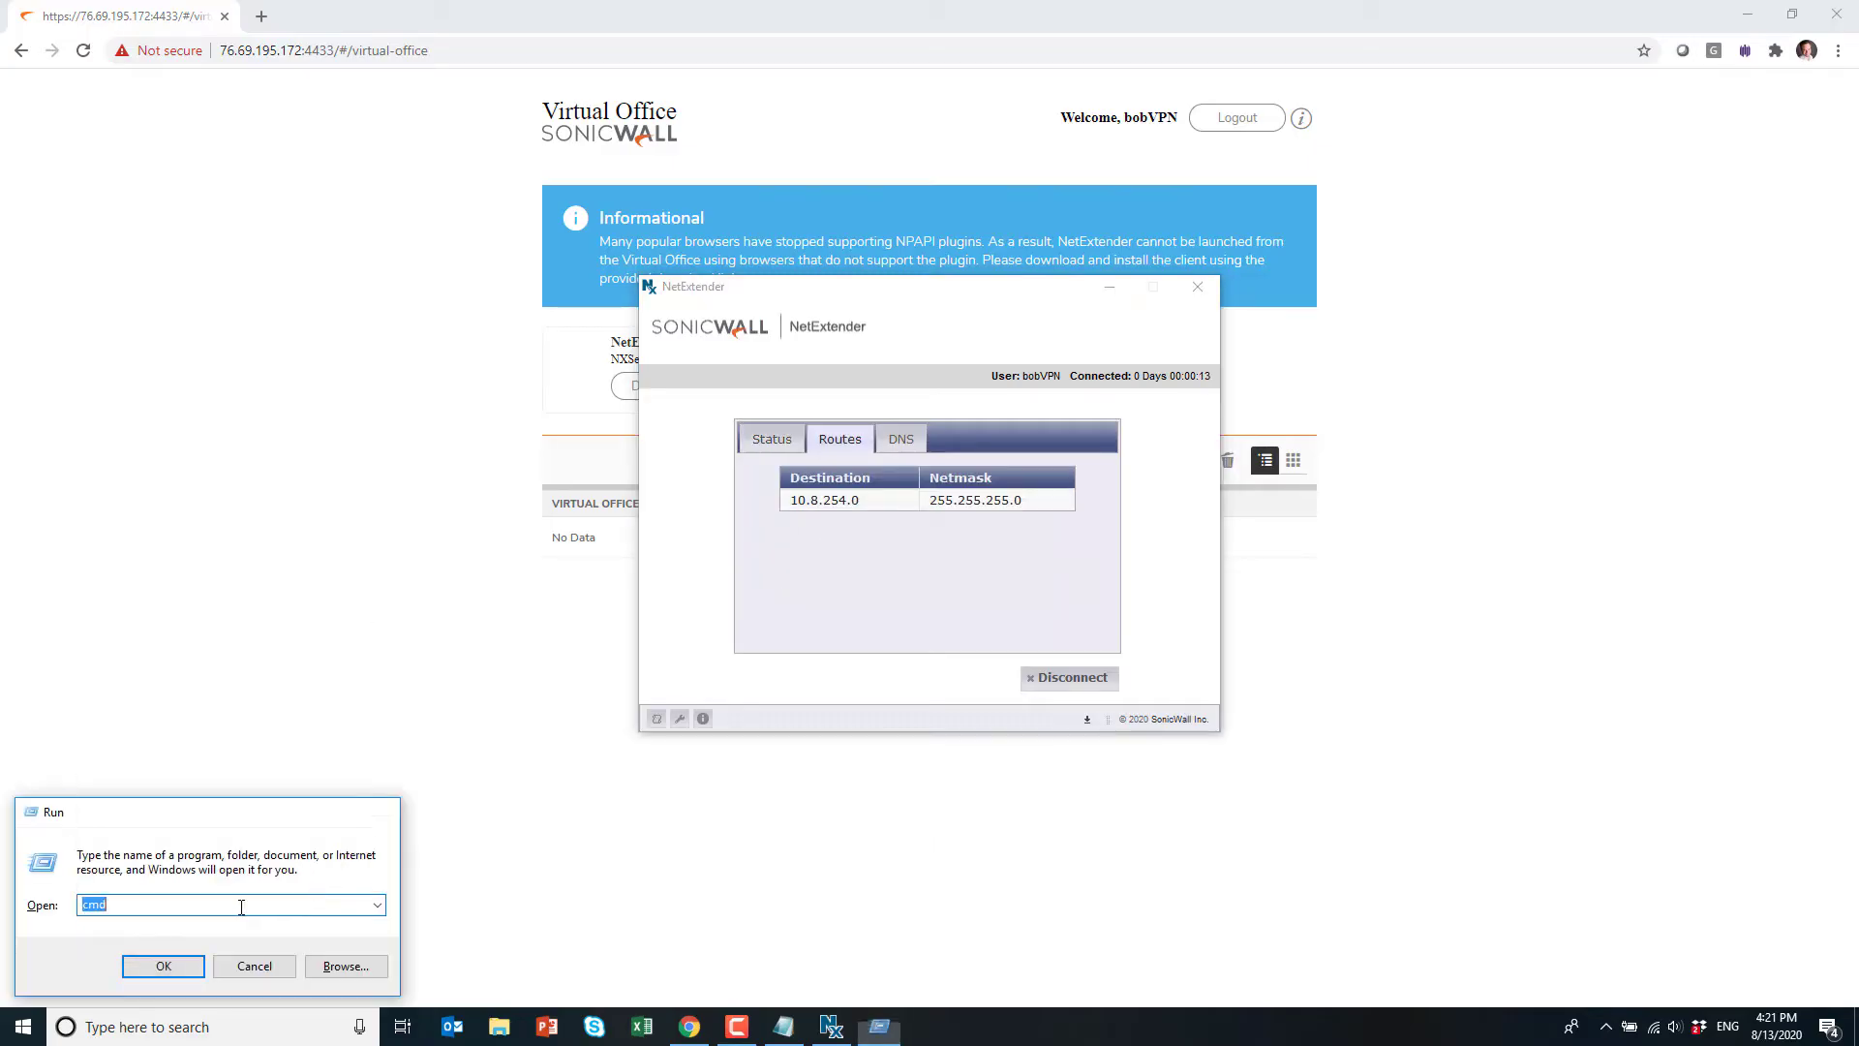
# Ping 10.8.254.3 from a command prompt.
pyautogui.press('Return')
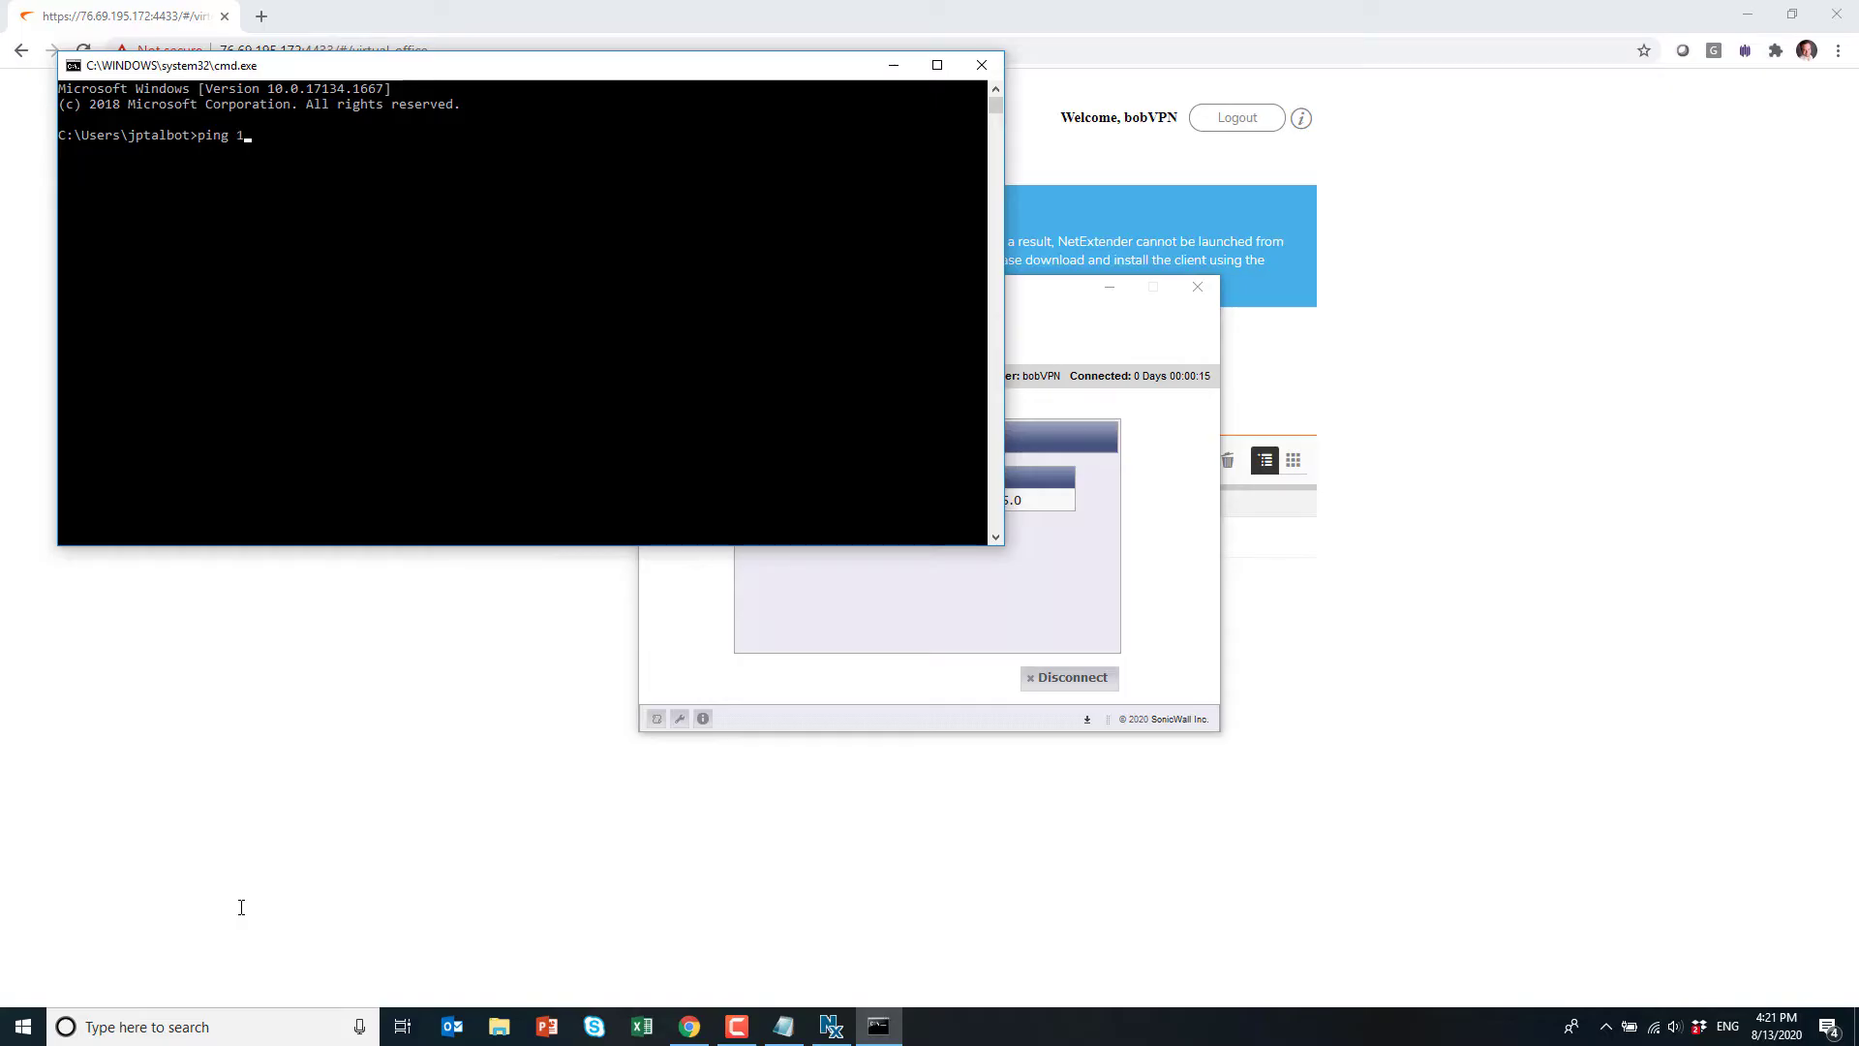
pyautogui.press('Return')
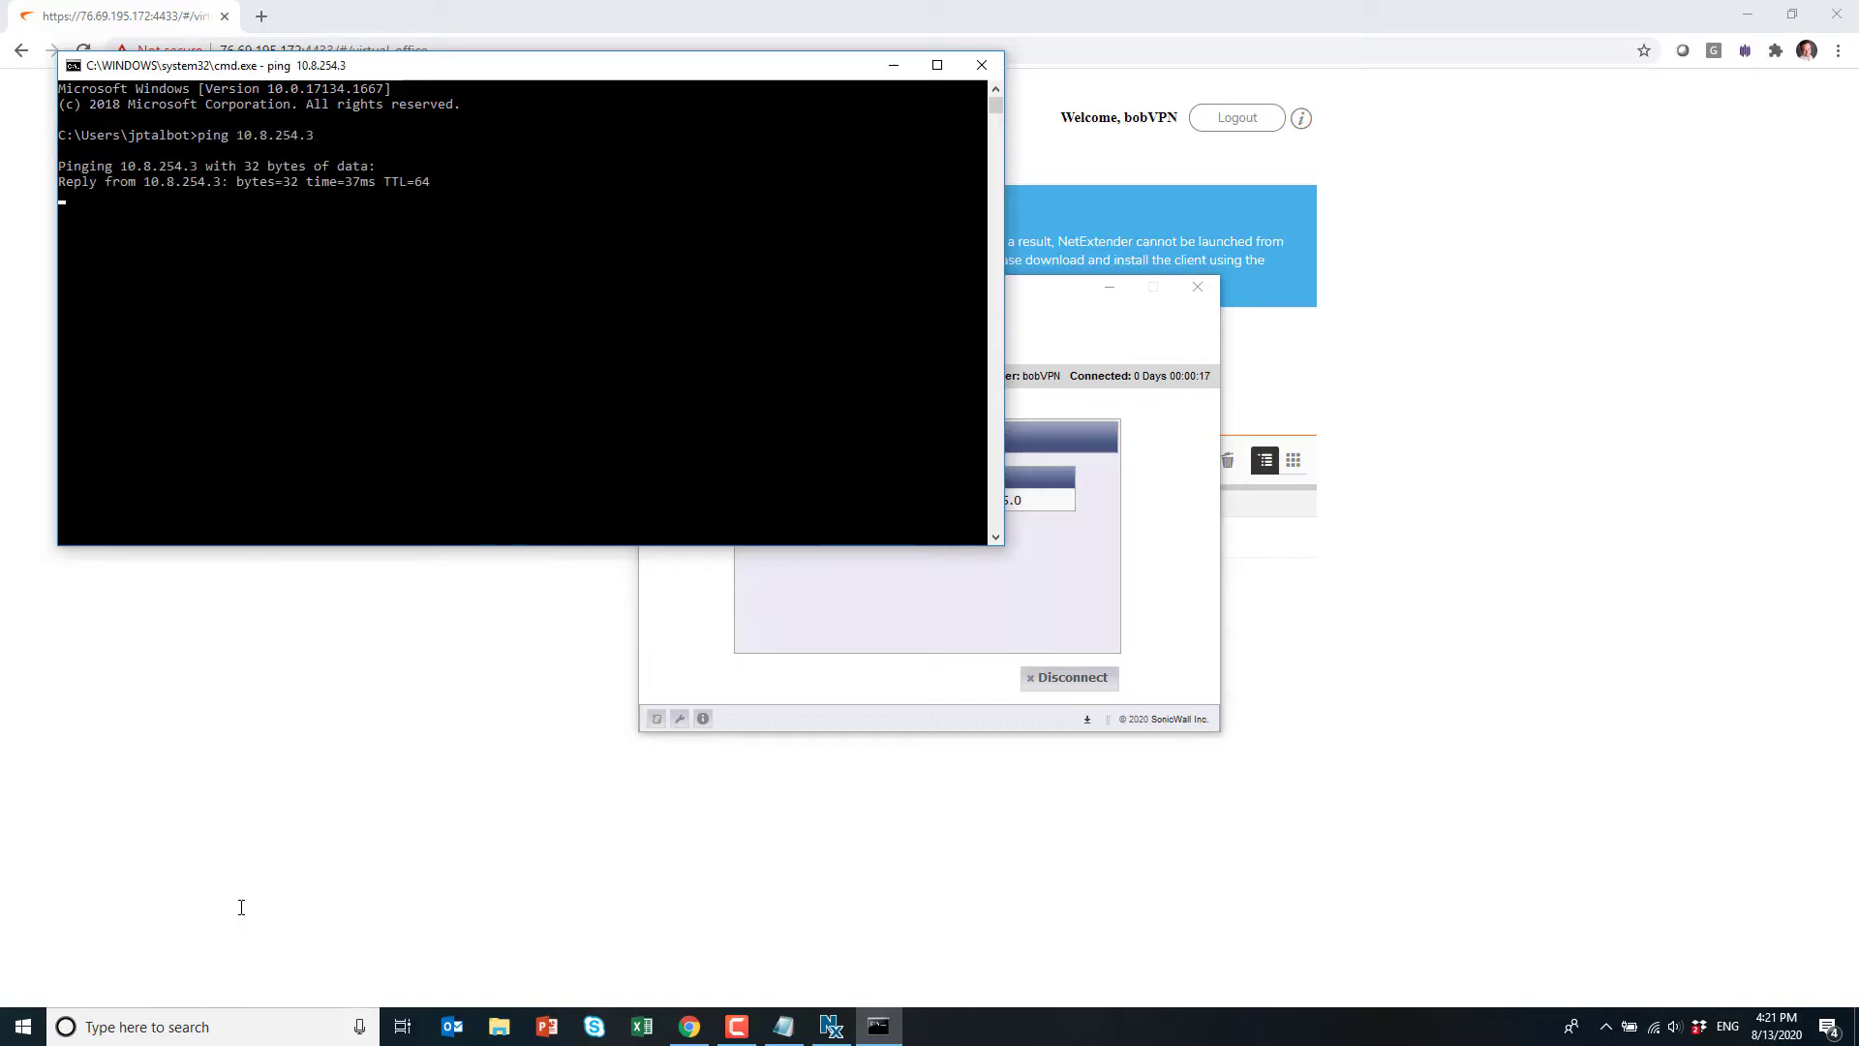
pyautogui.hotkey('ctrl', 'c')
# Ping 10.8.254.5 and then 10.8.254.6 by editing the previous command.
pyautogui.press('Up')
pyautogui.press('BackSpace')
pyautogui.write('54.5')
pyautogui.press('Return')
pyautogui.hotkey('ctrl', 'c')
pyautogui.press('Up')
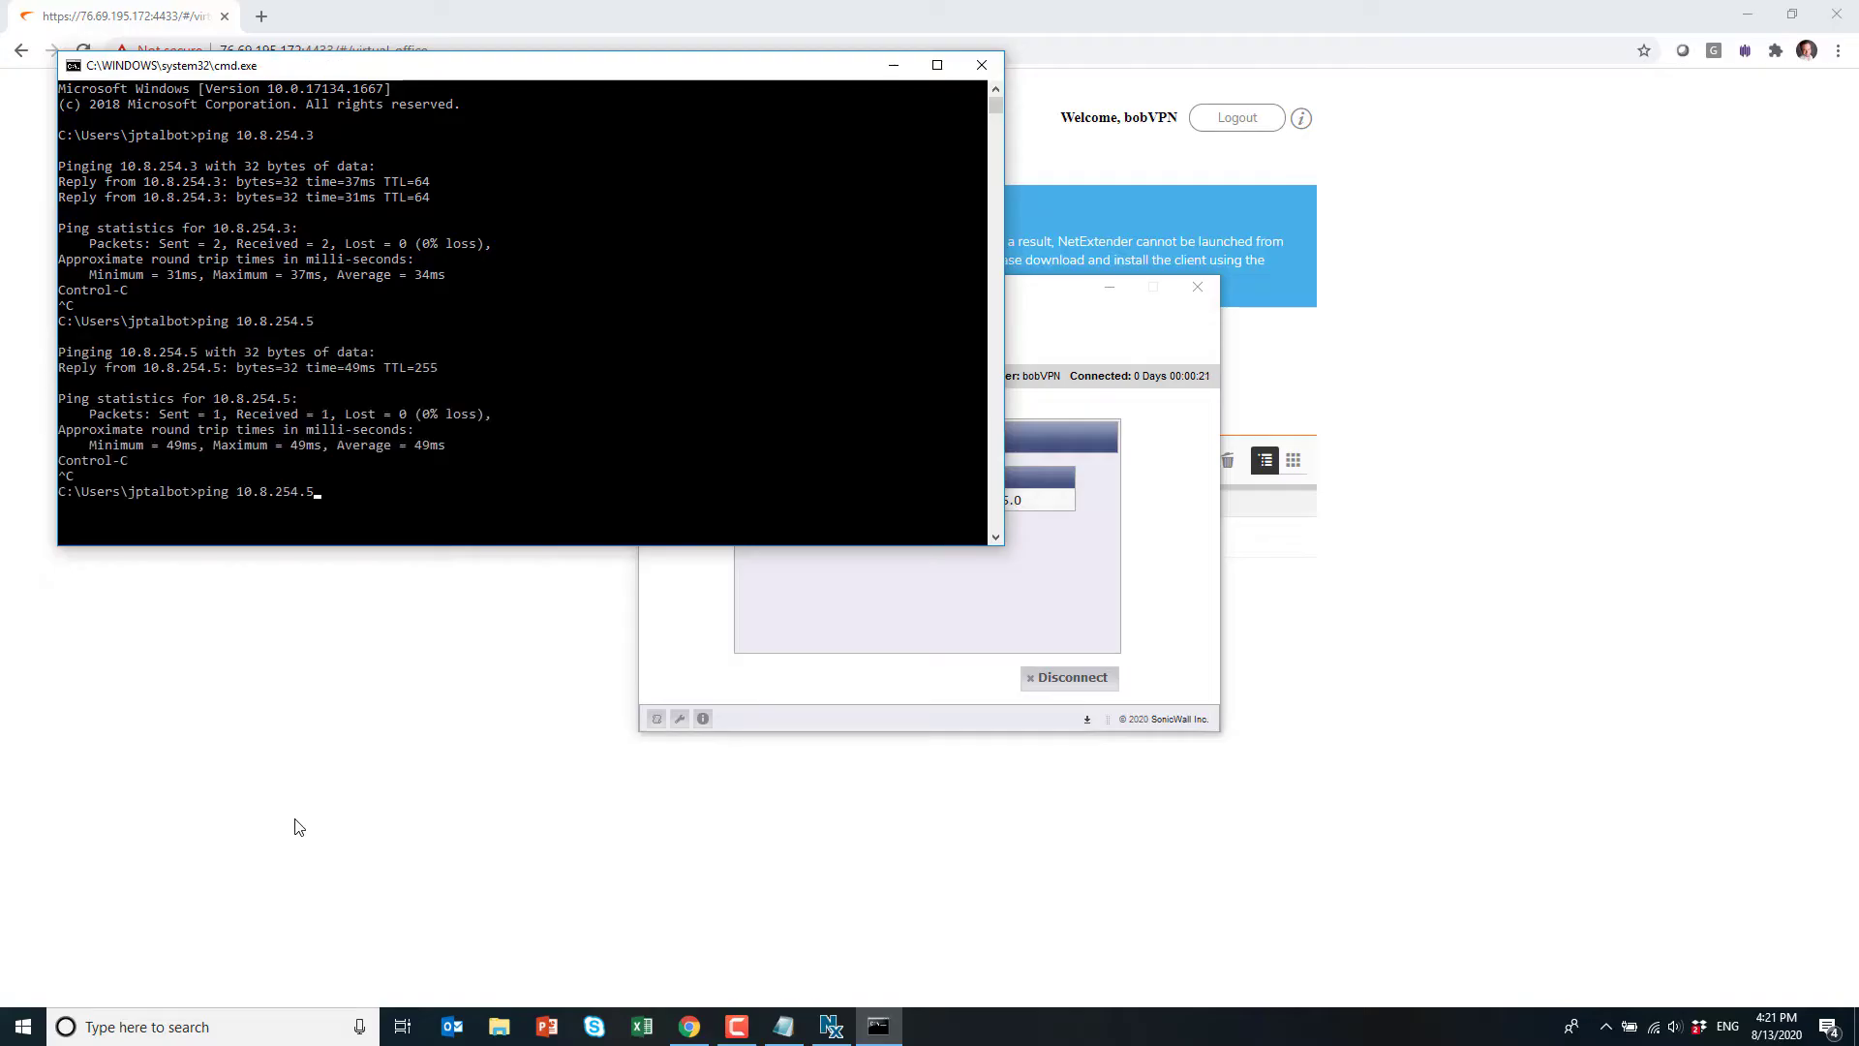
pyautogui.press('BackSpace')
pyautogui.write('6')
pyautogui.press('Return')
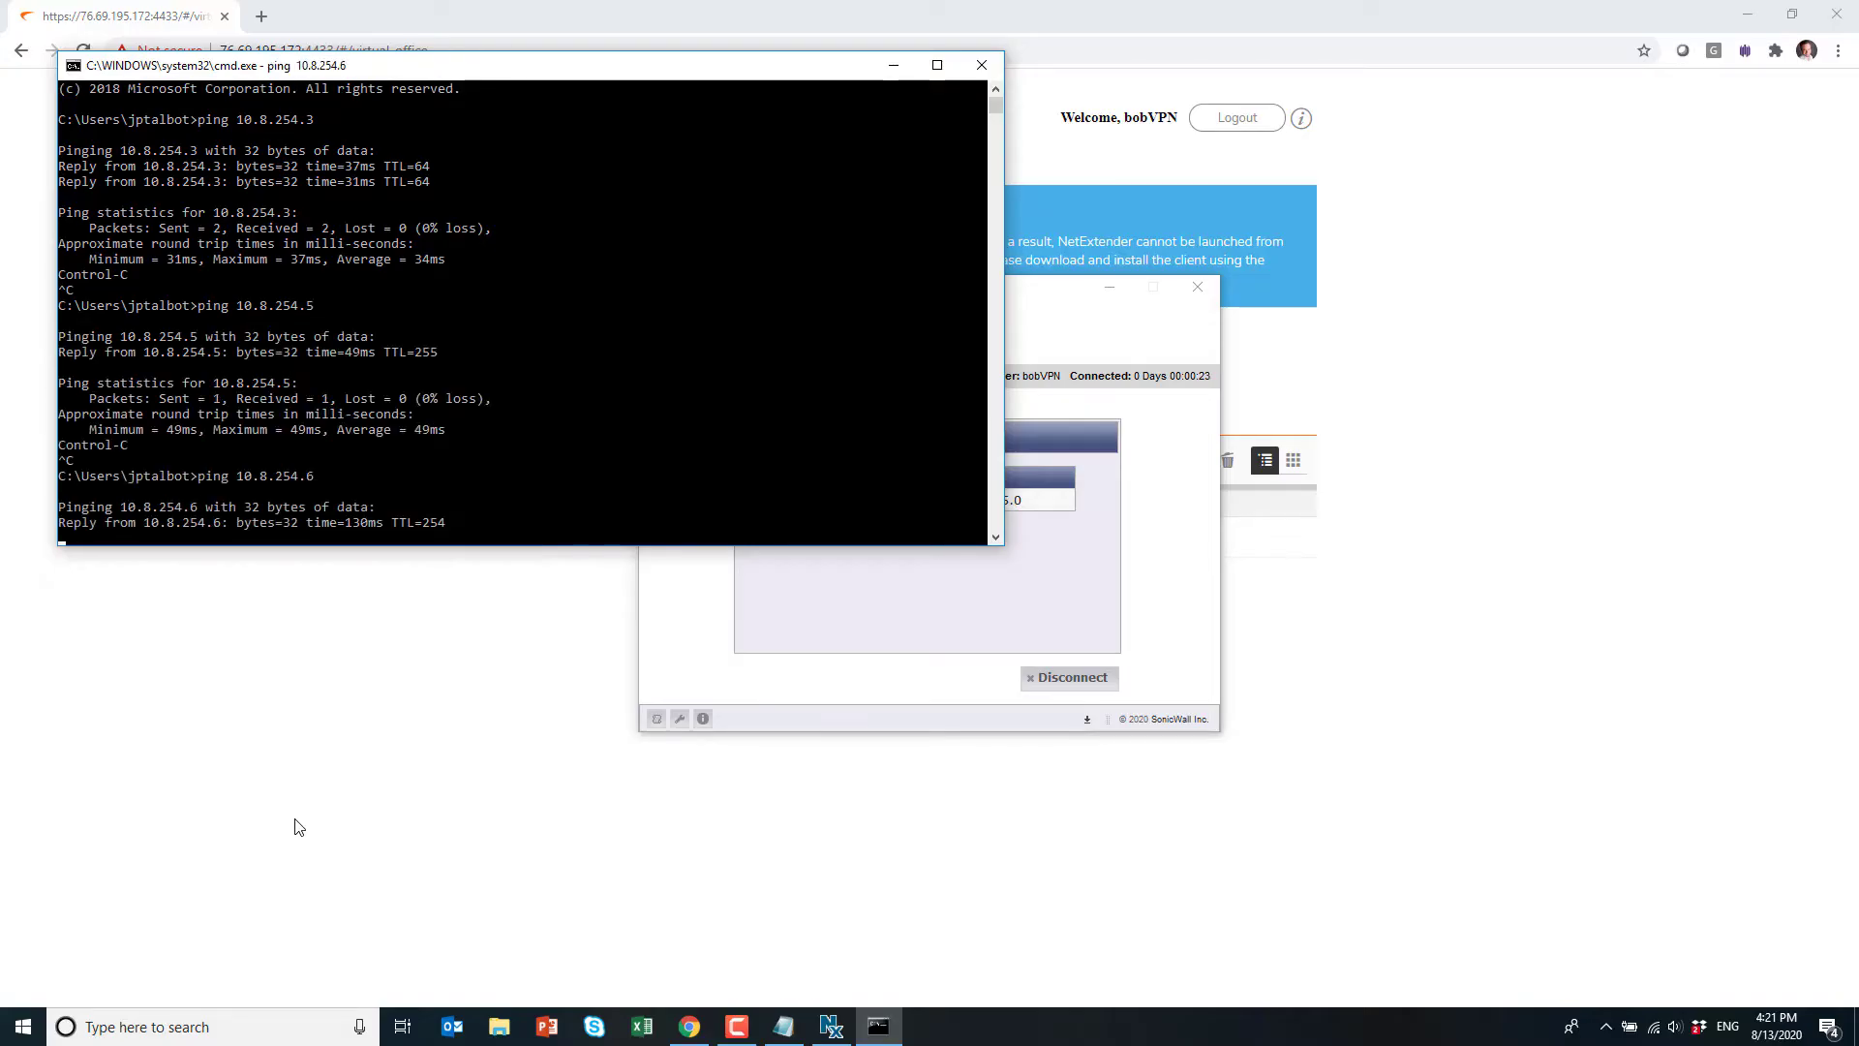
pyautogui.hotkey('ctrl', 'c')
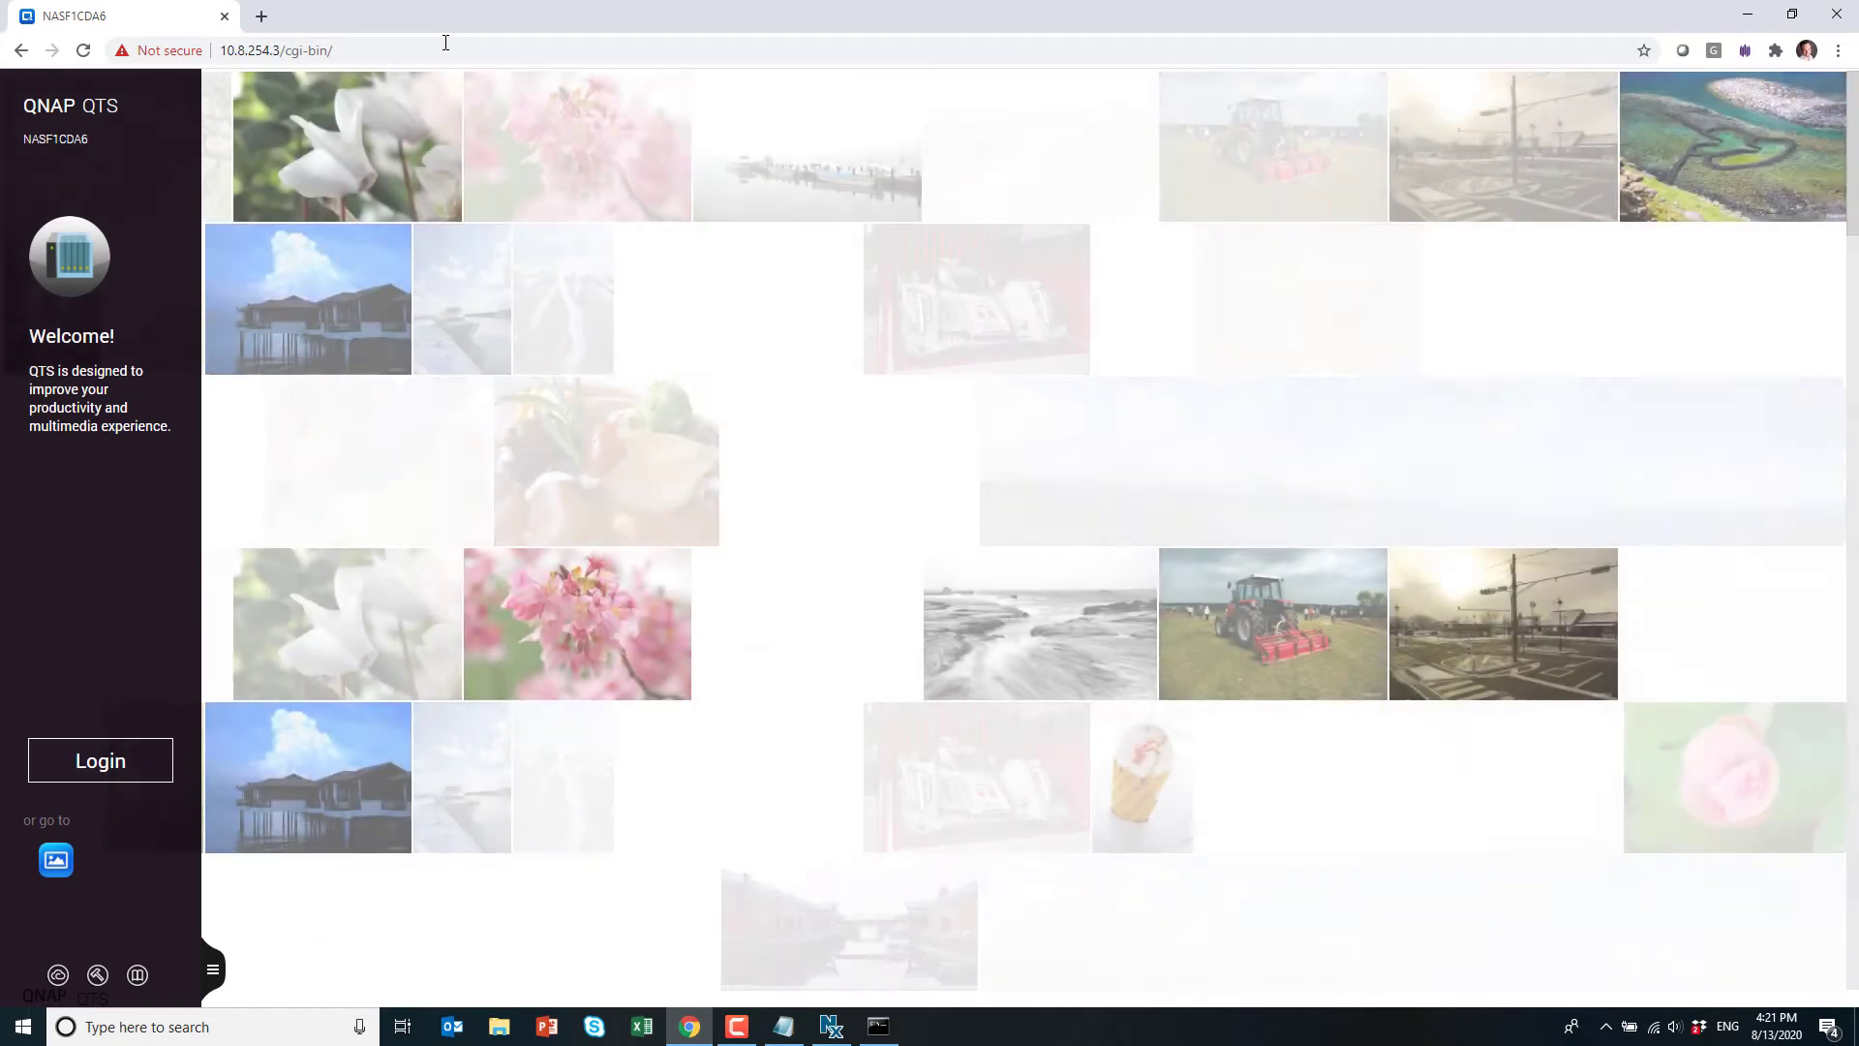
# Load the printer page at 10.8.254.5 in Chrome, then switch the address to 10.8.254.6.
pyautogui.click(445, 42)
pyautogui.write('10.8.254.5')
pyautogui.press('Return')
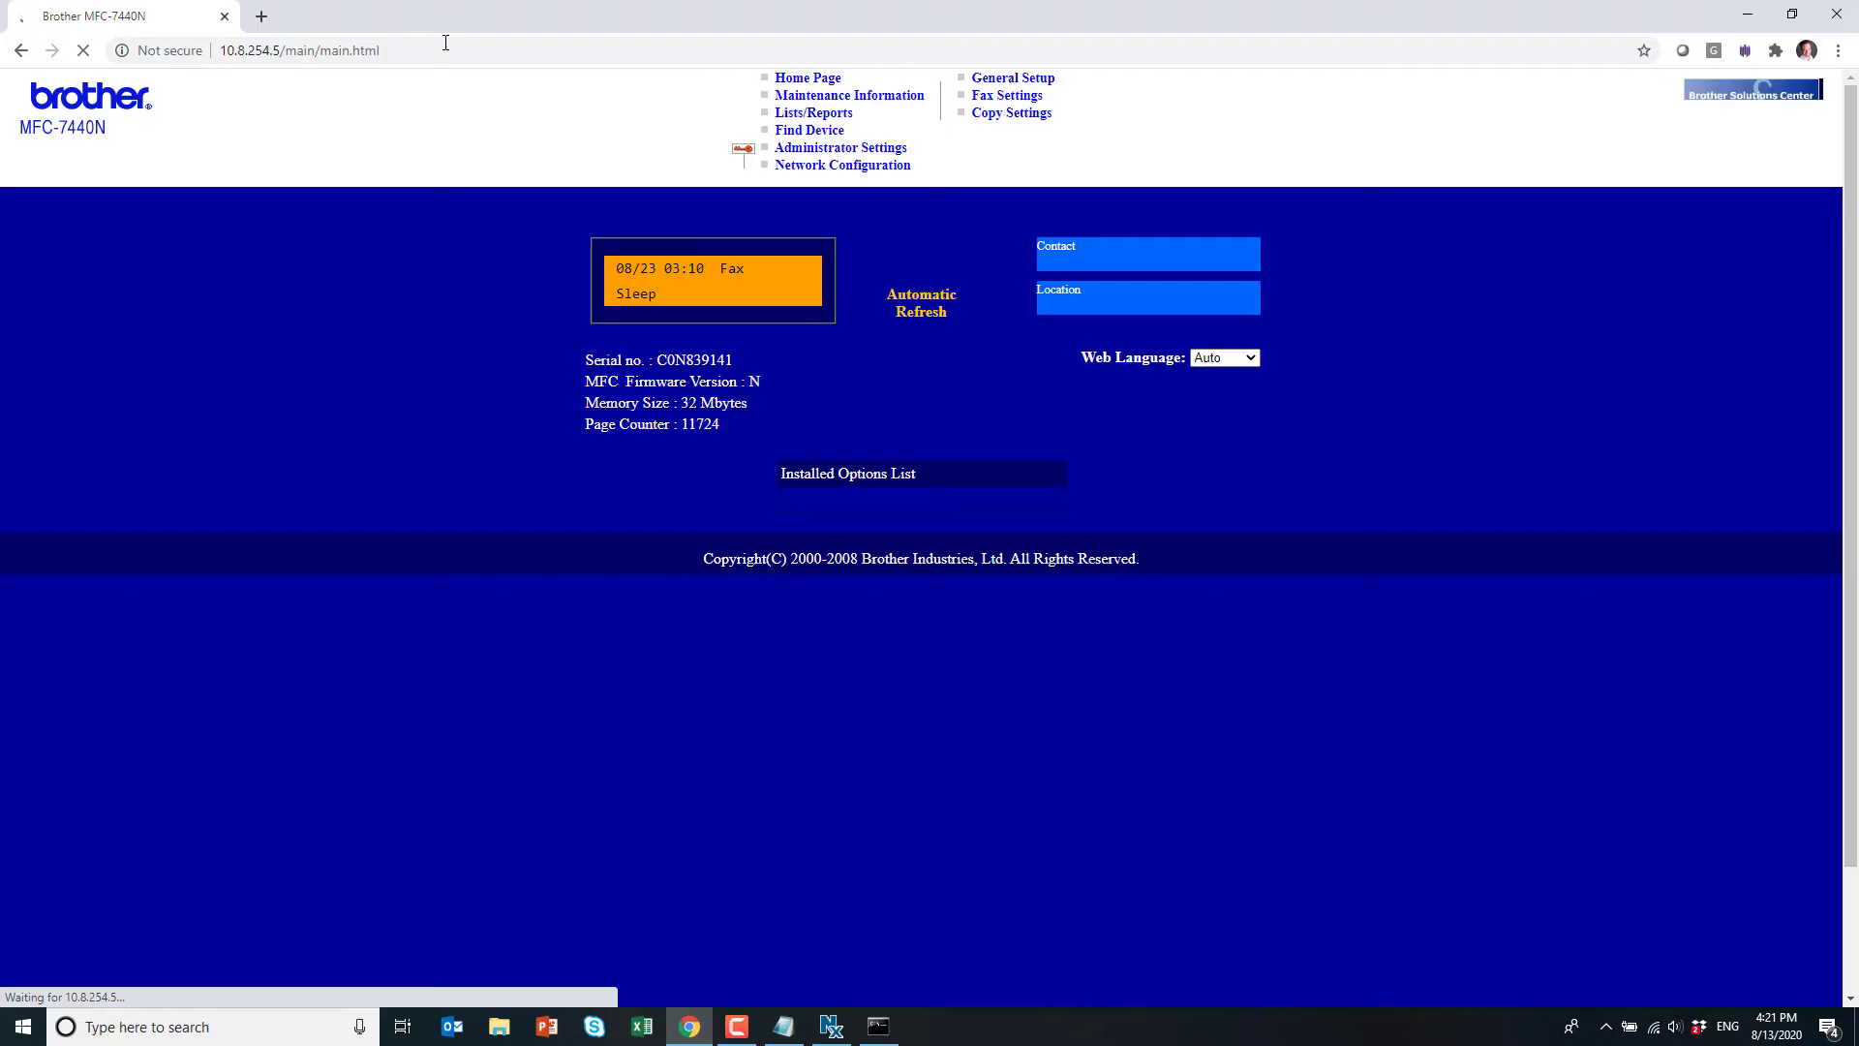
pyautogui.click(264, 49)
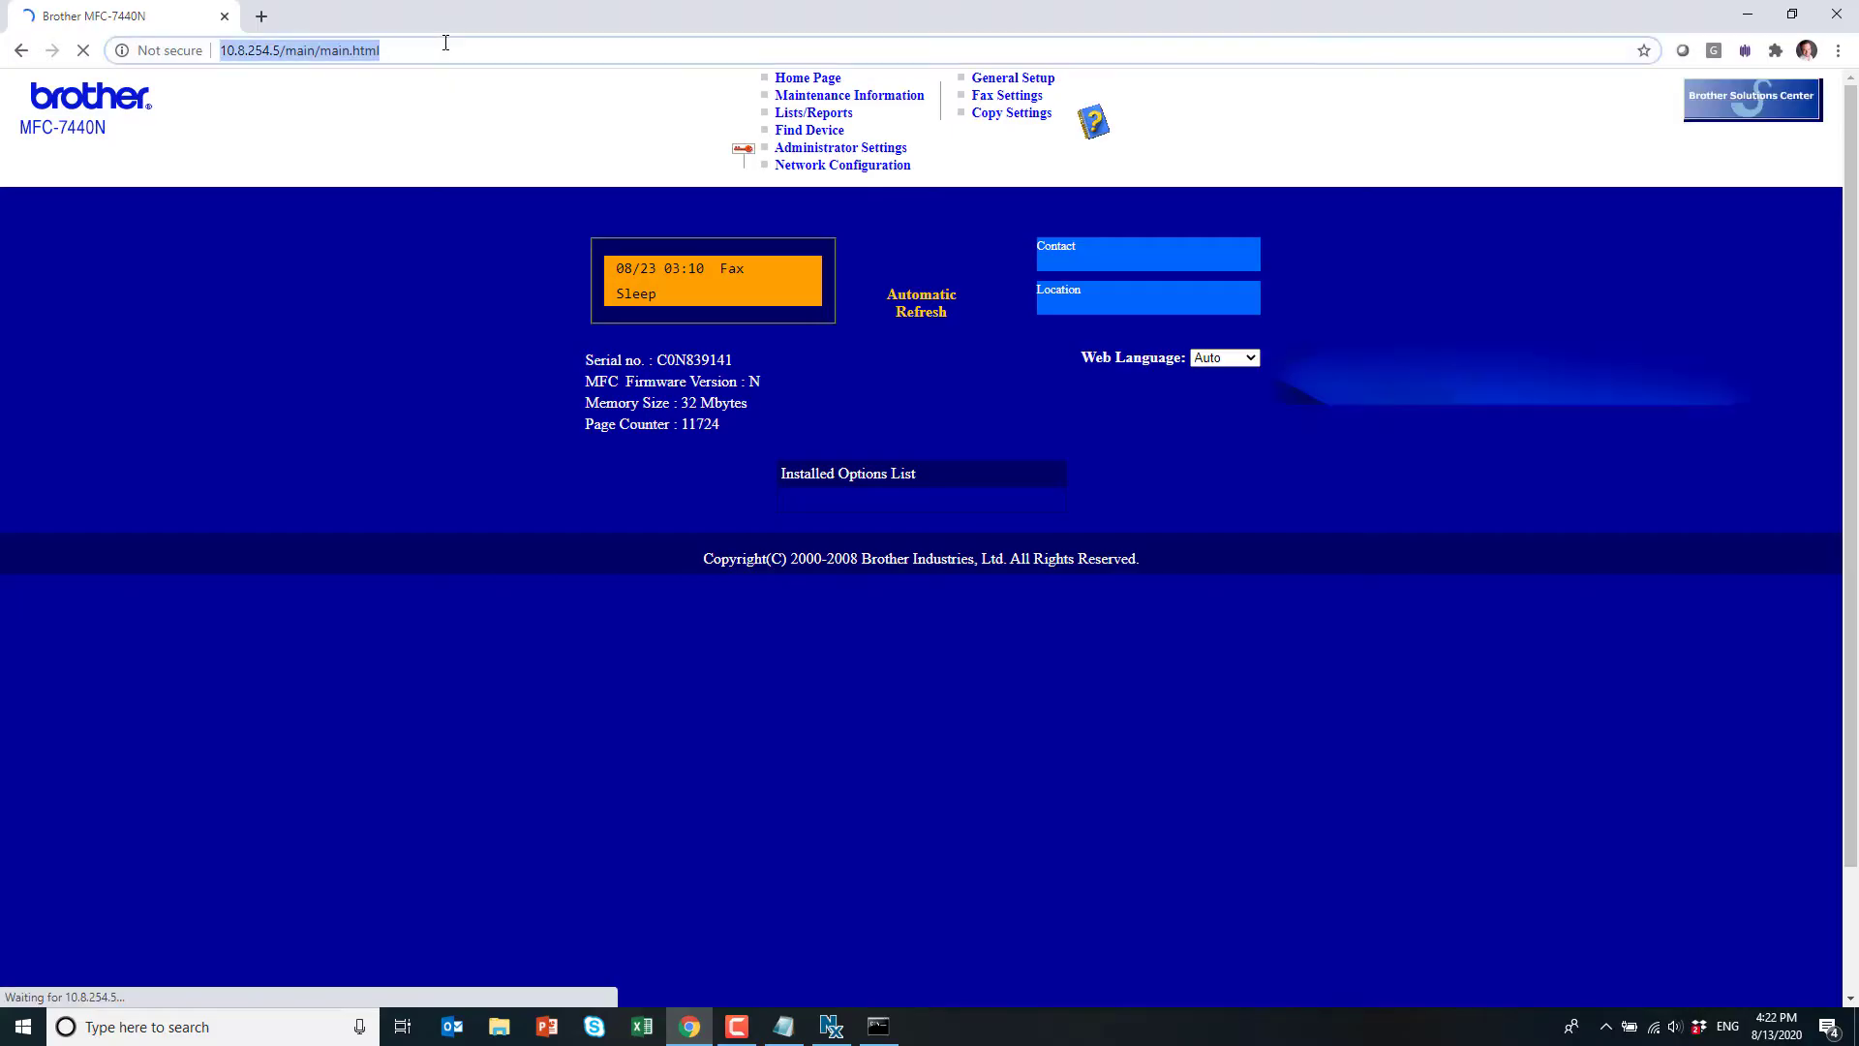
pyautogui.moveTo(274, 50); pyautogui.dragTo(629, 53)
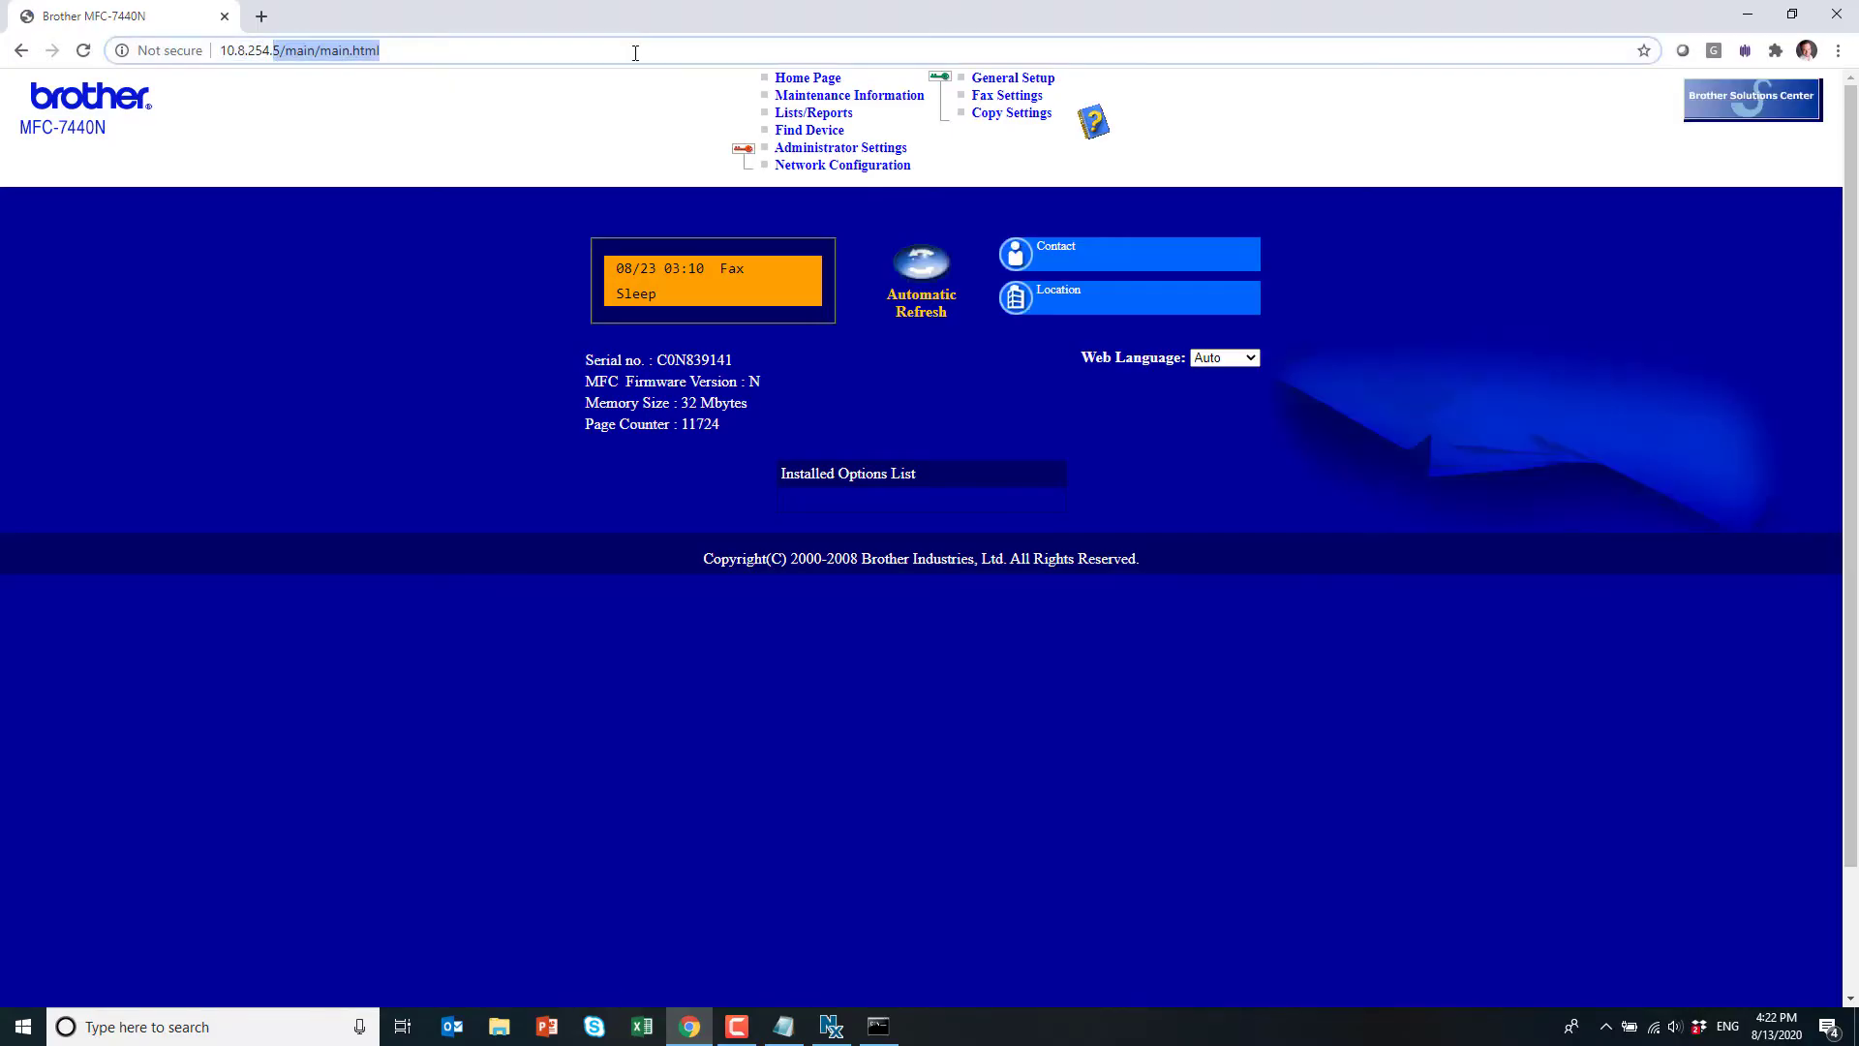
pyautogui.write('6')
pyautogui.press('Return')
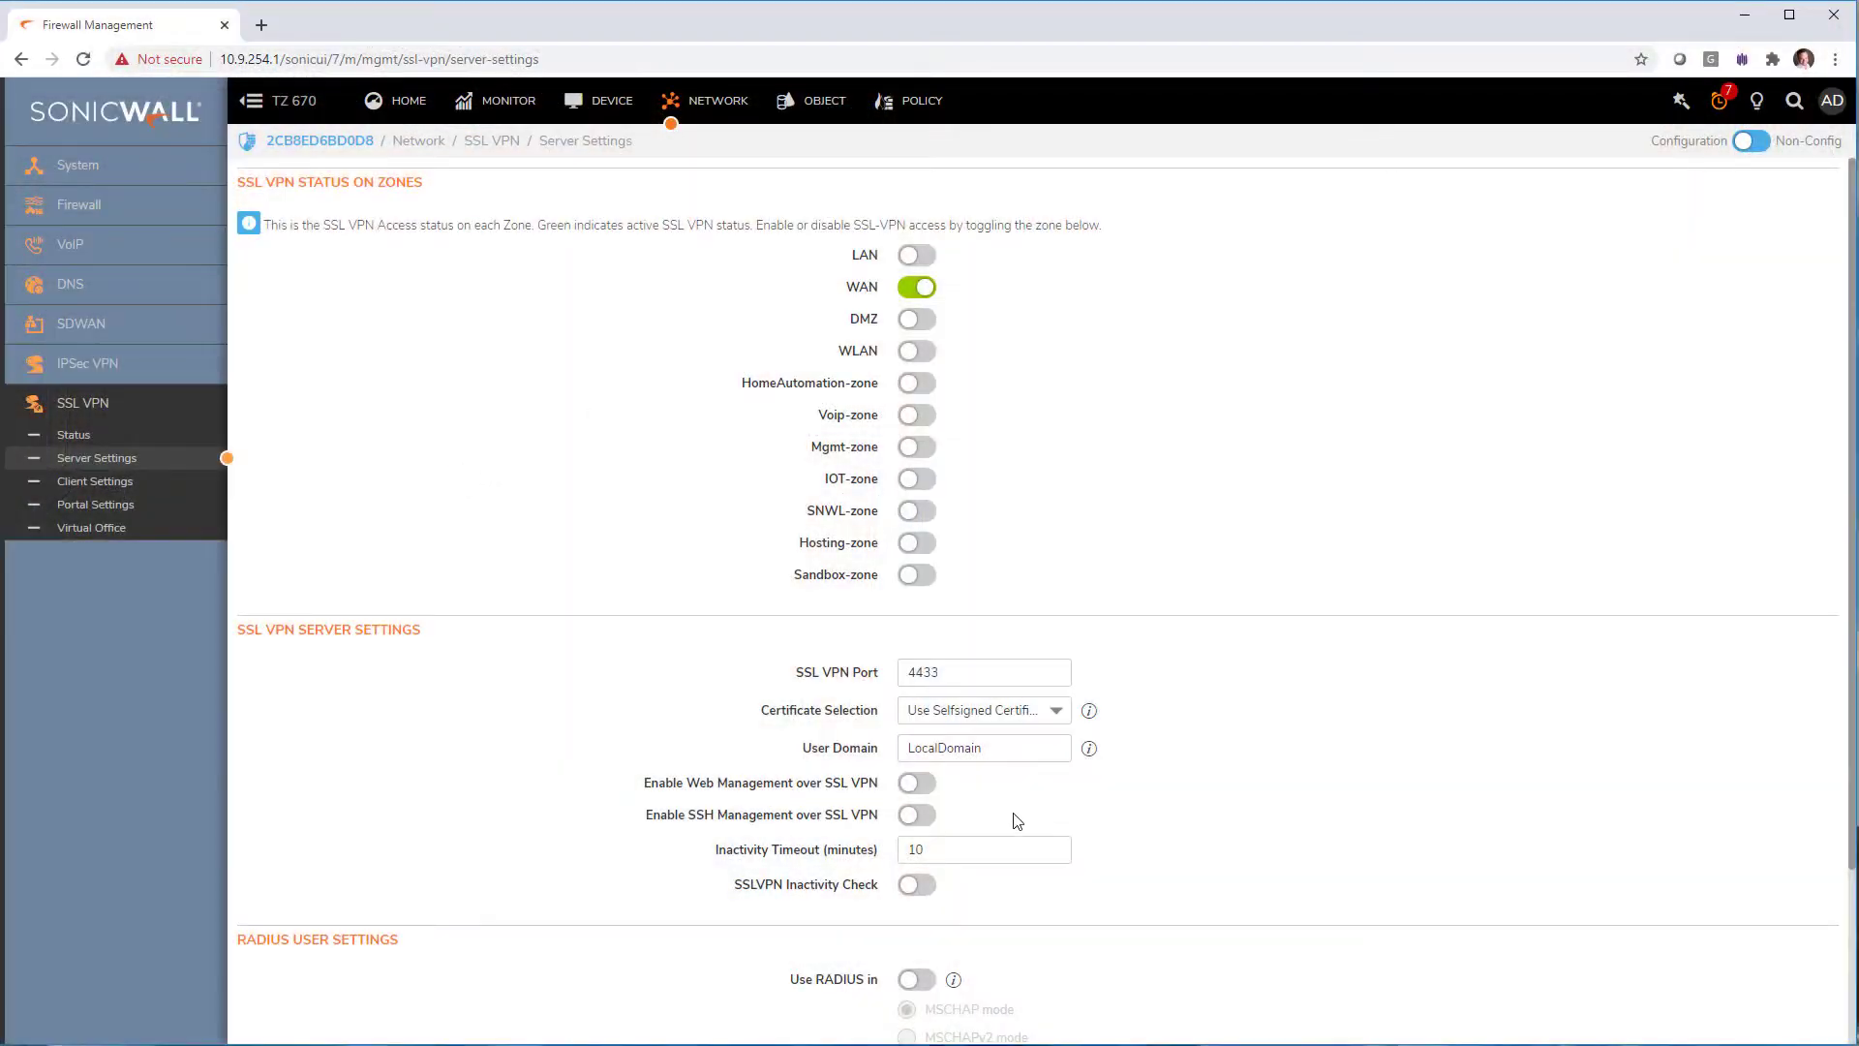
# Replace the SSL VPN User Domain LocalDomain with murduson.ca and accept the change.
pyautogui.moveTo(1011, 747); pyautogui.dragTo(541, 752)
pyautogui.write('mur')
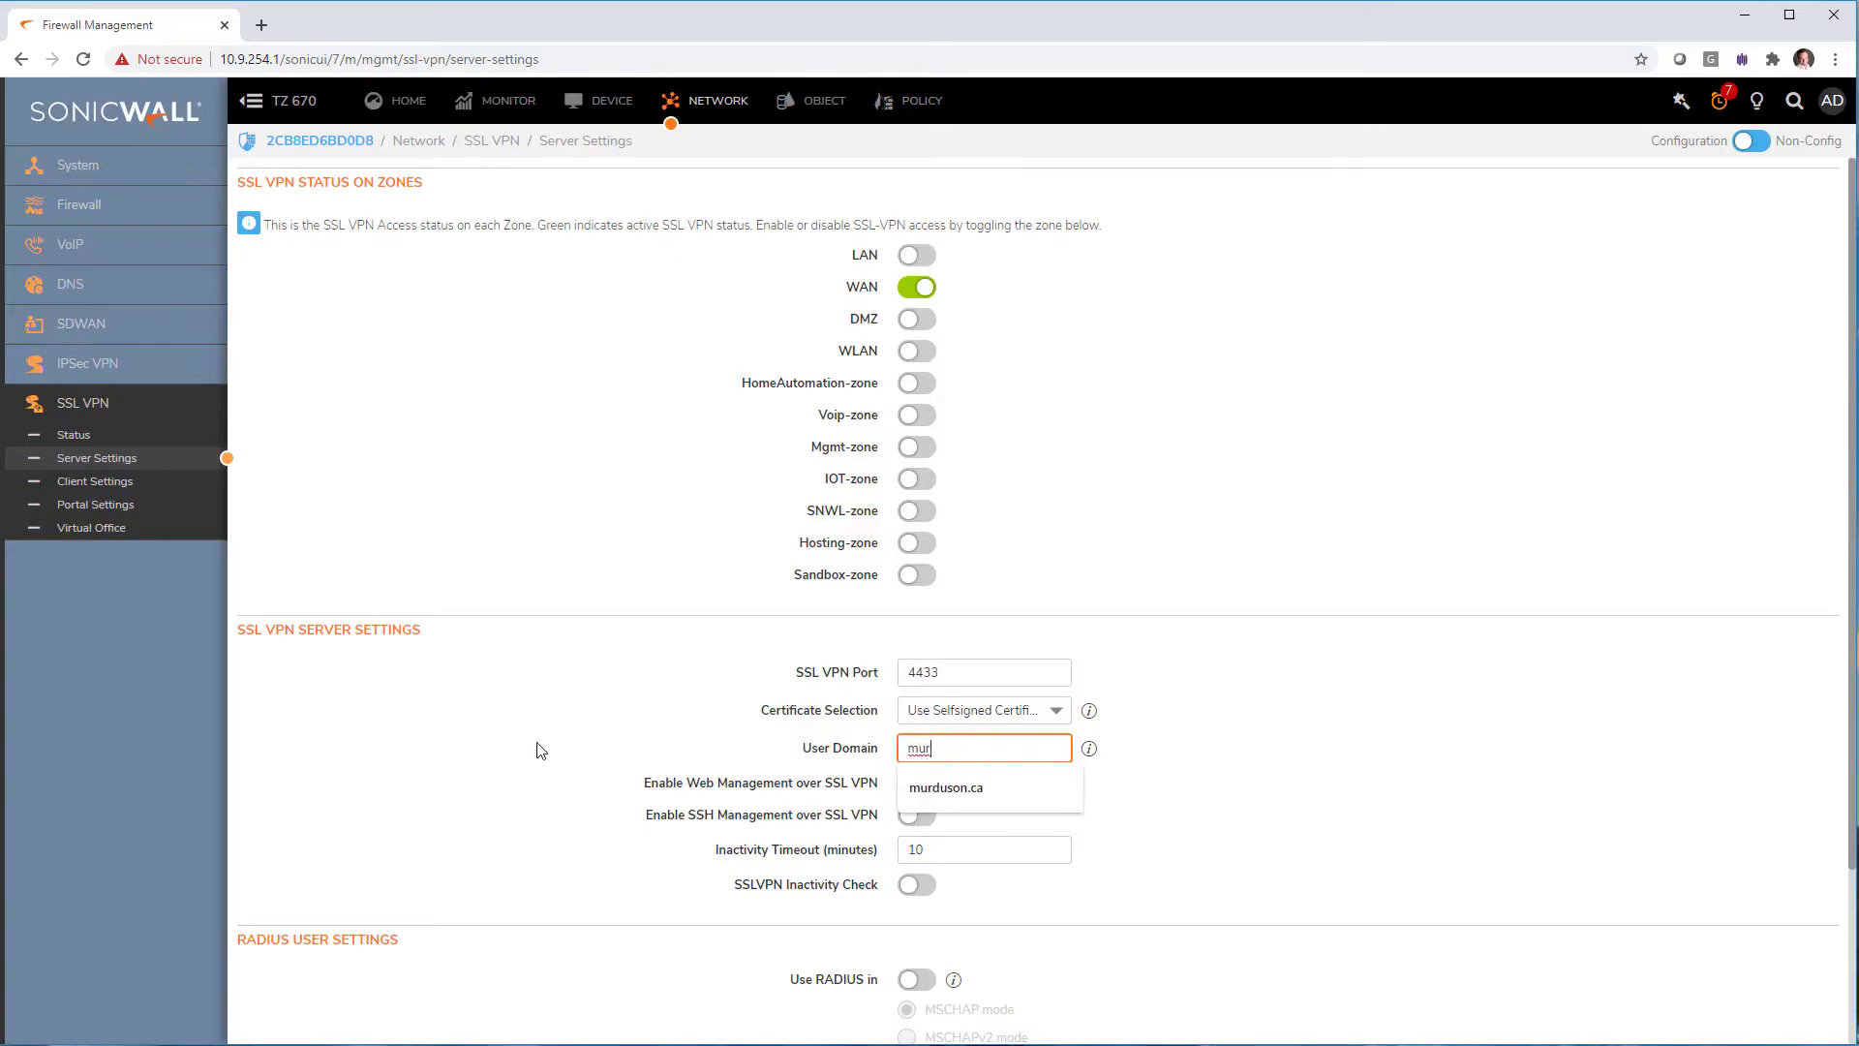
pyautogui.write('duson.ca')
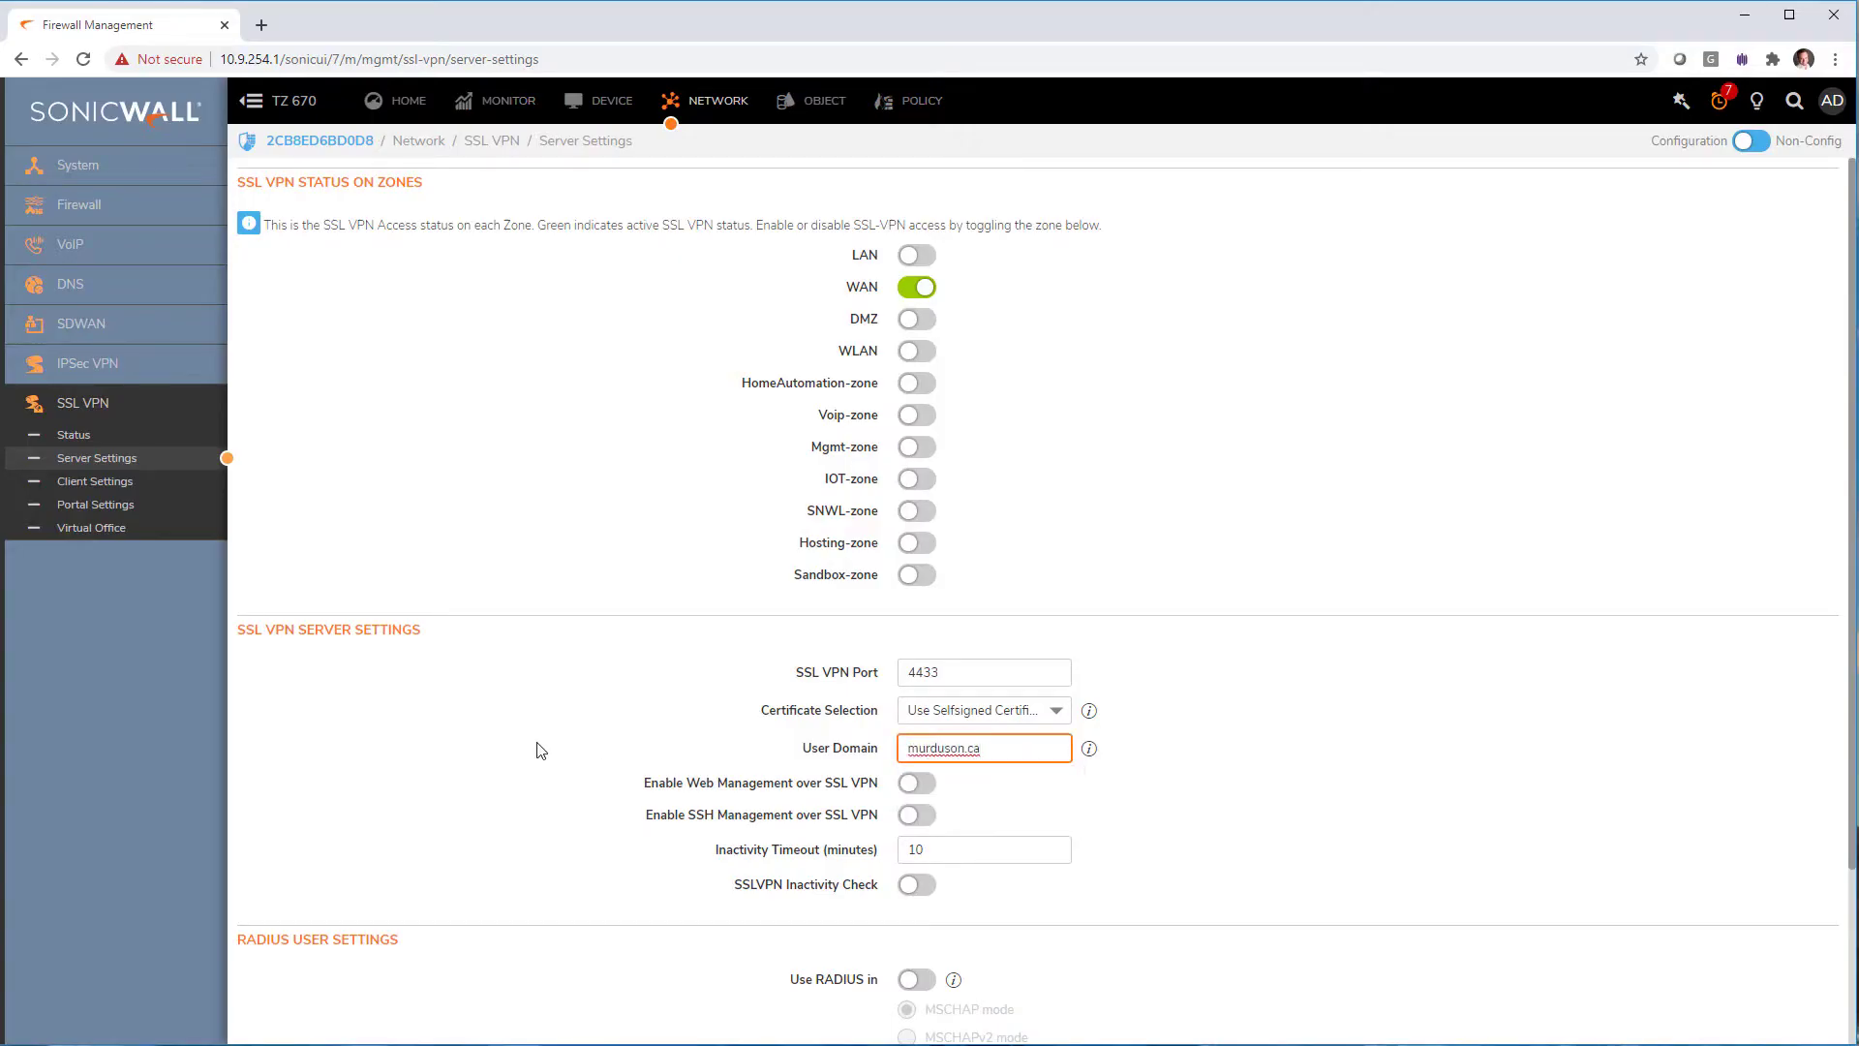
pyautogui.click(538, 751)
pyautogui.scroll(-3, 537, 751)
pyautogui.click(1009, 1012)
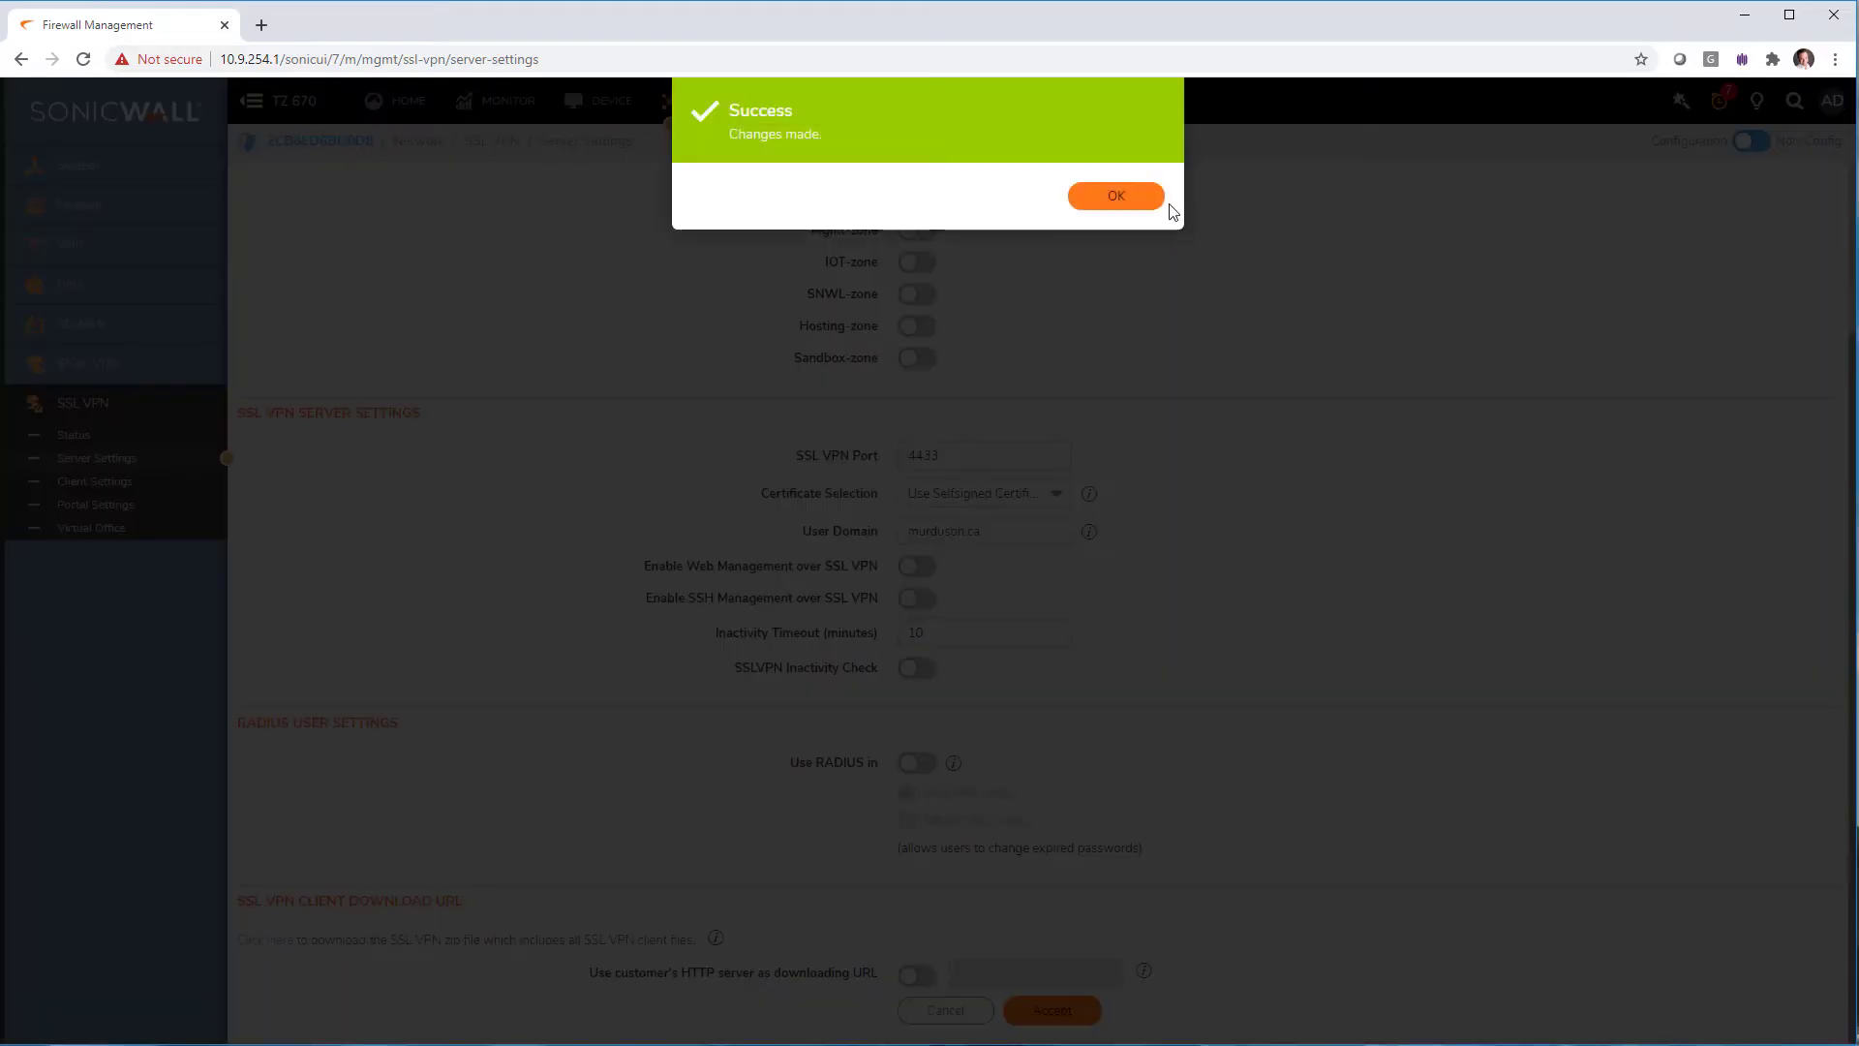
pyautogui.click(1152, 203)
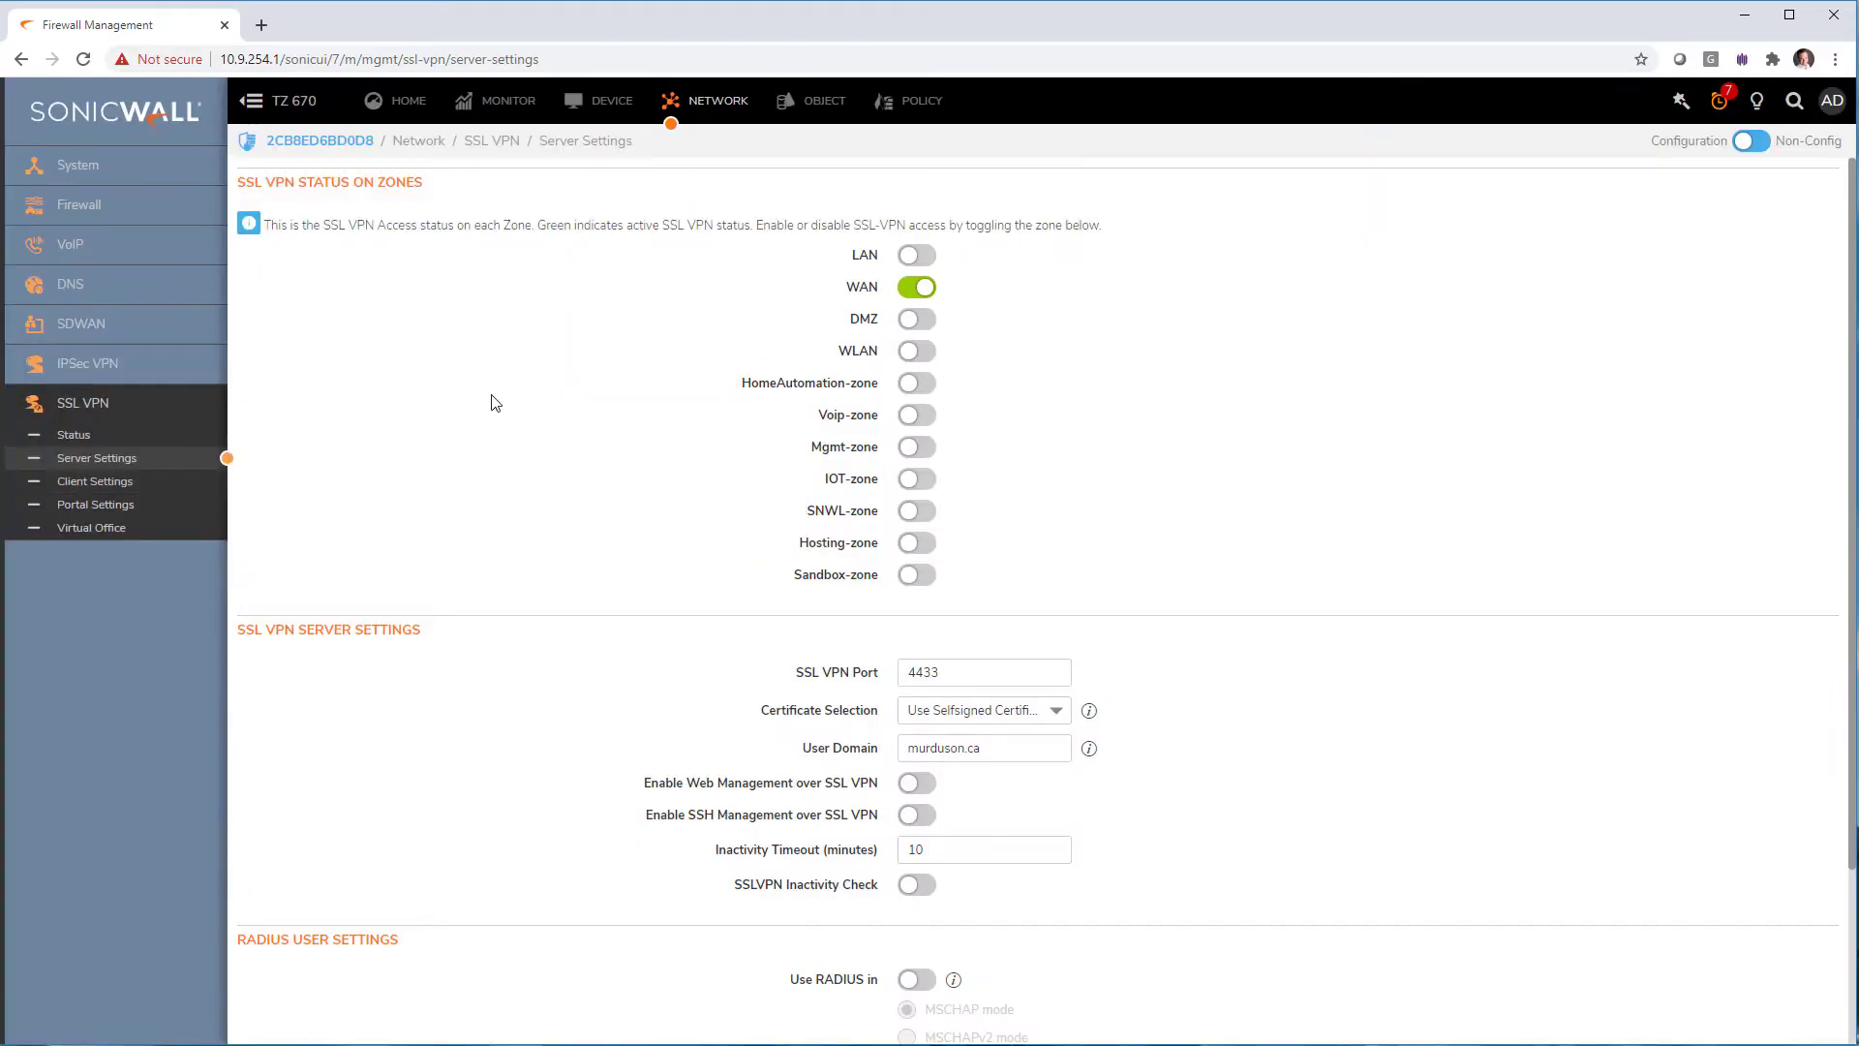
# Add MURDUSON\SNWL-SSLVPN as a member of the SSLVPN Services local group.
pyautogui.click(600, 101)
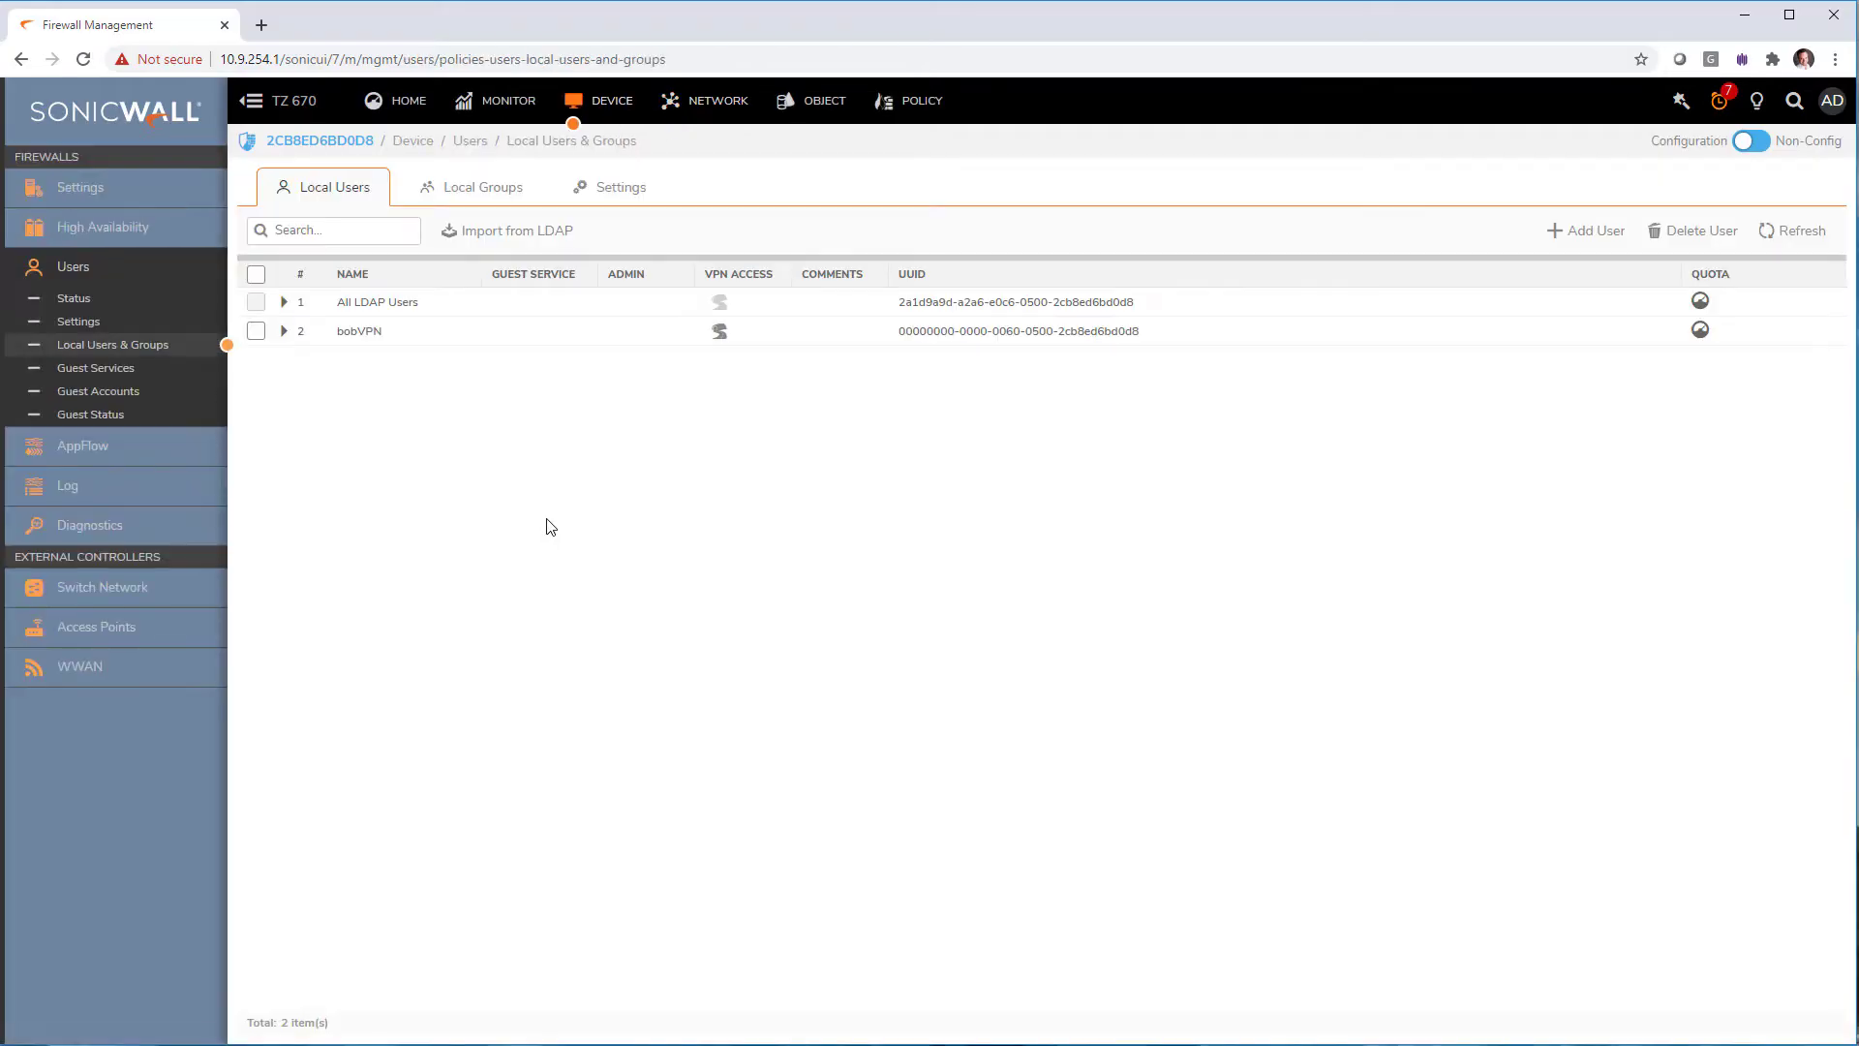
pyautogui.click(463, 190)
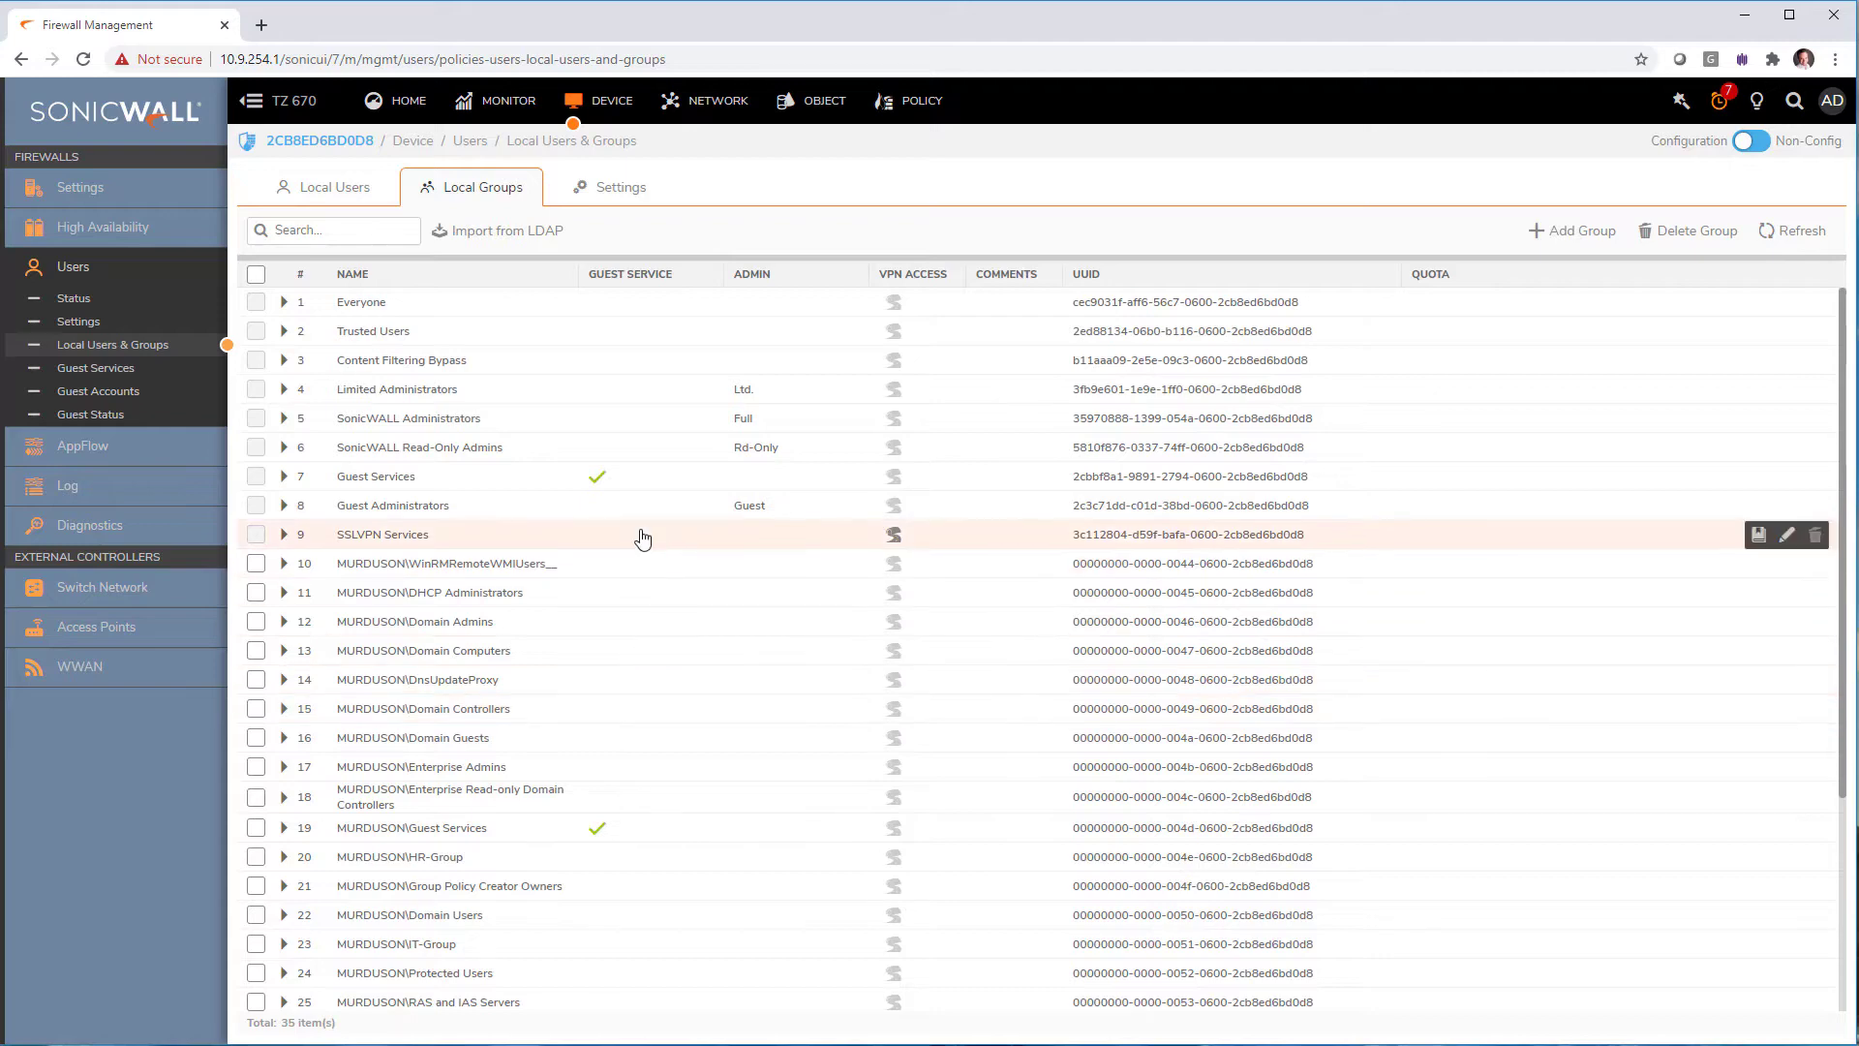
pyautogui.click(1784, 534)
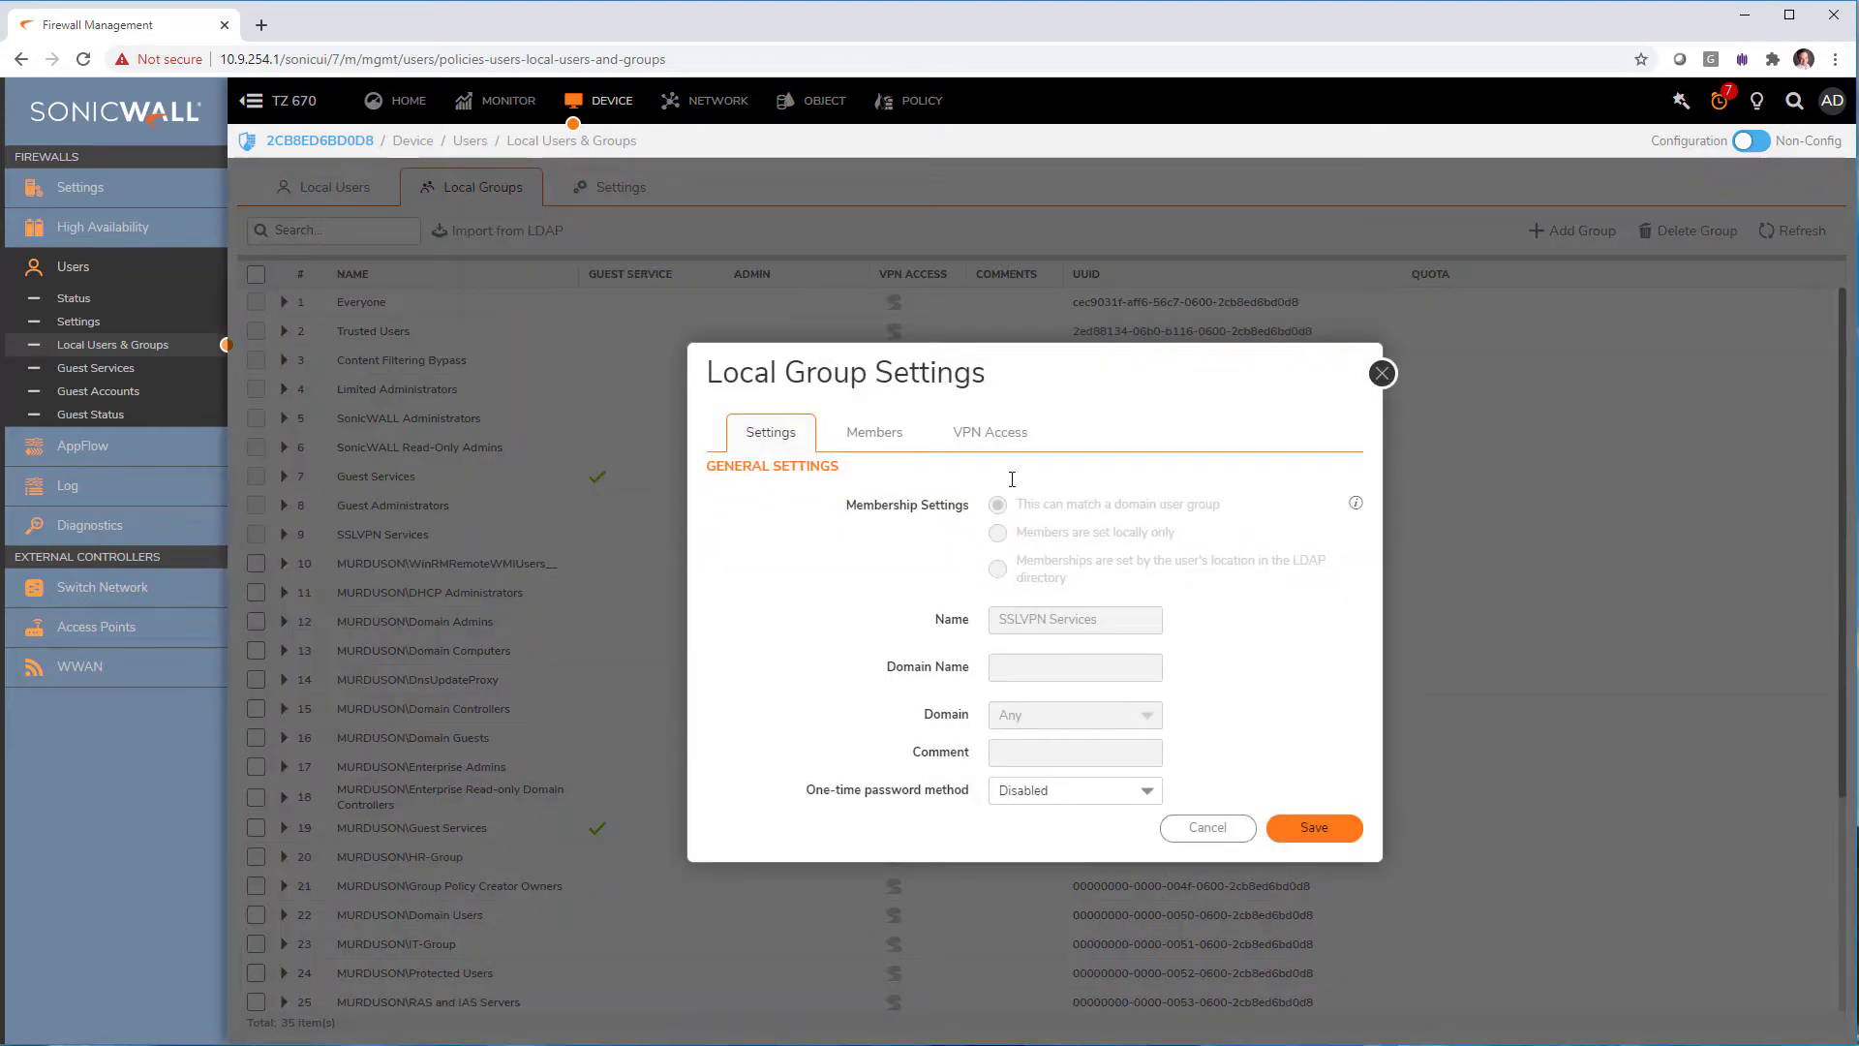
pyautogui.click(874, 432)
pyautogui.click(881, 531)
pyautogui.write('ssl')
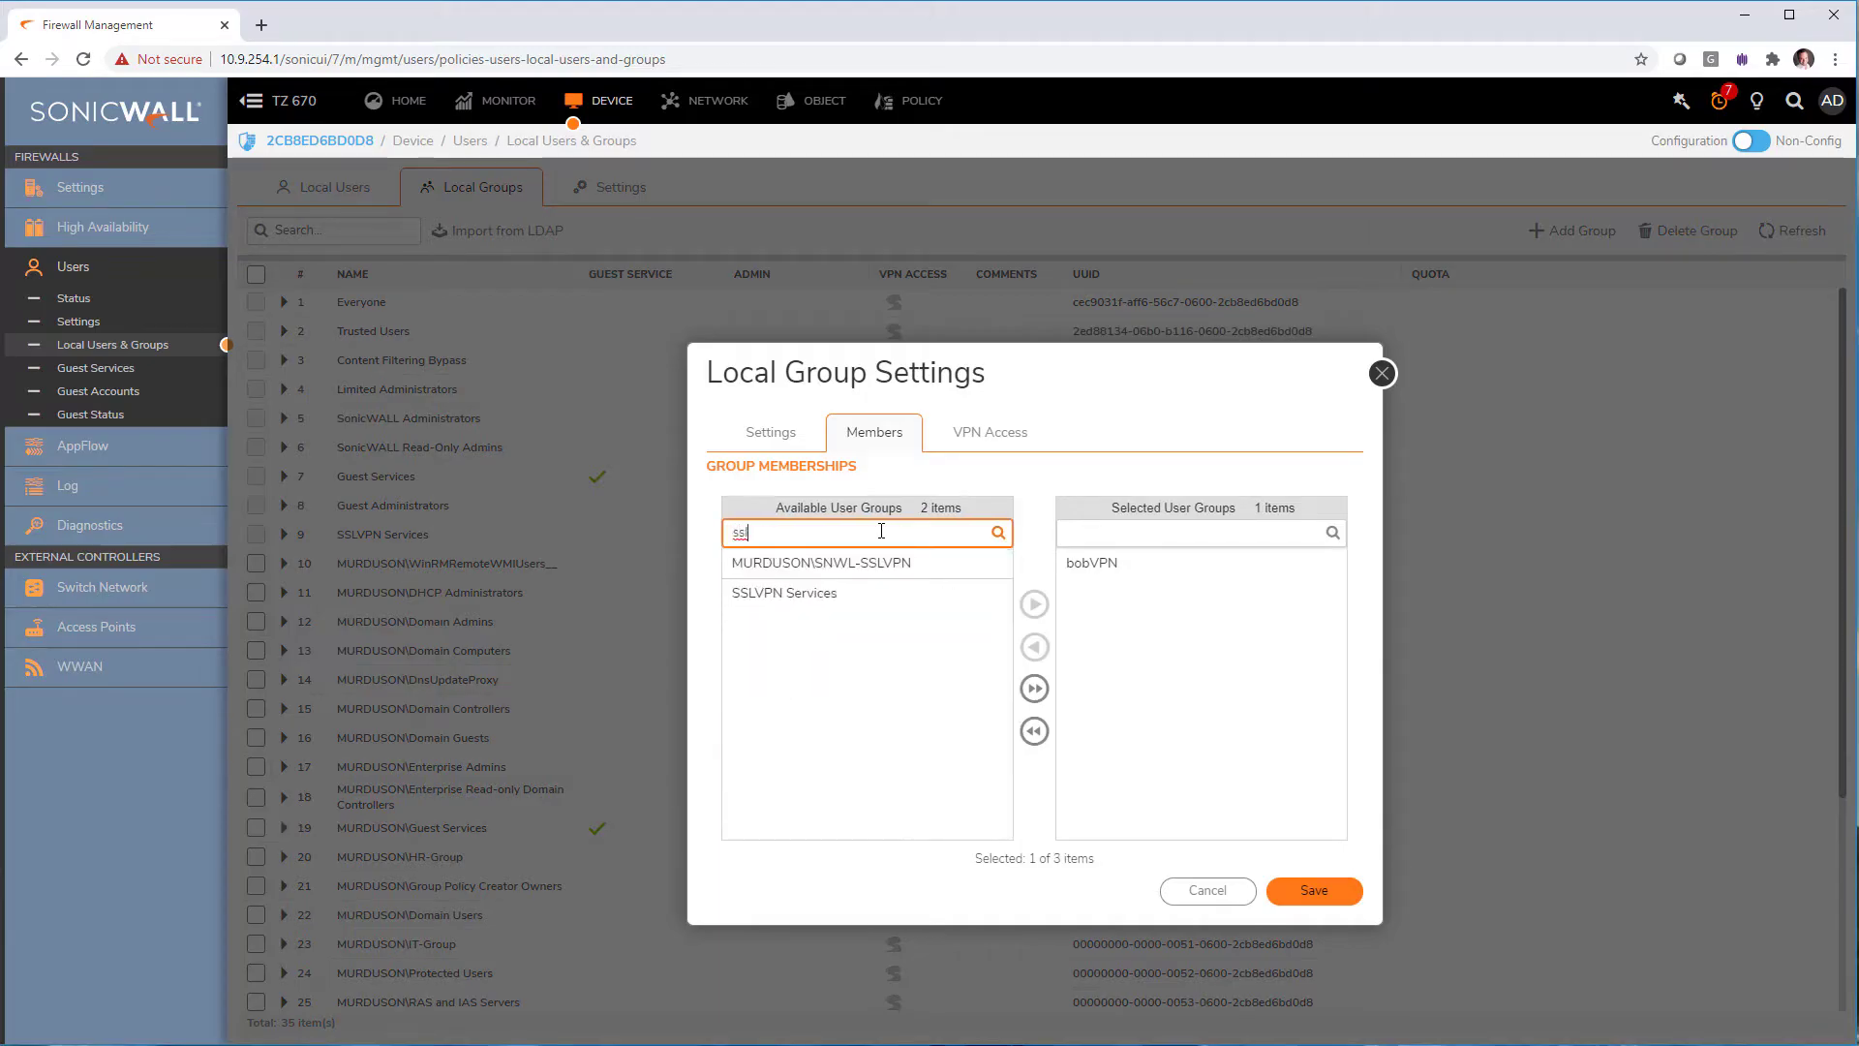
pyautogui.click(884, 565)
pyautogui.click(1028, 603)
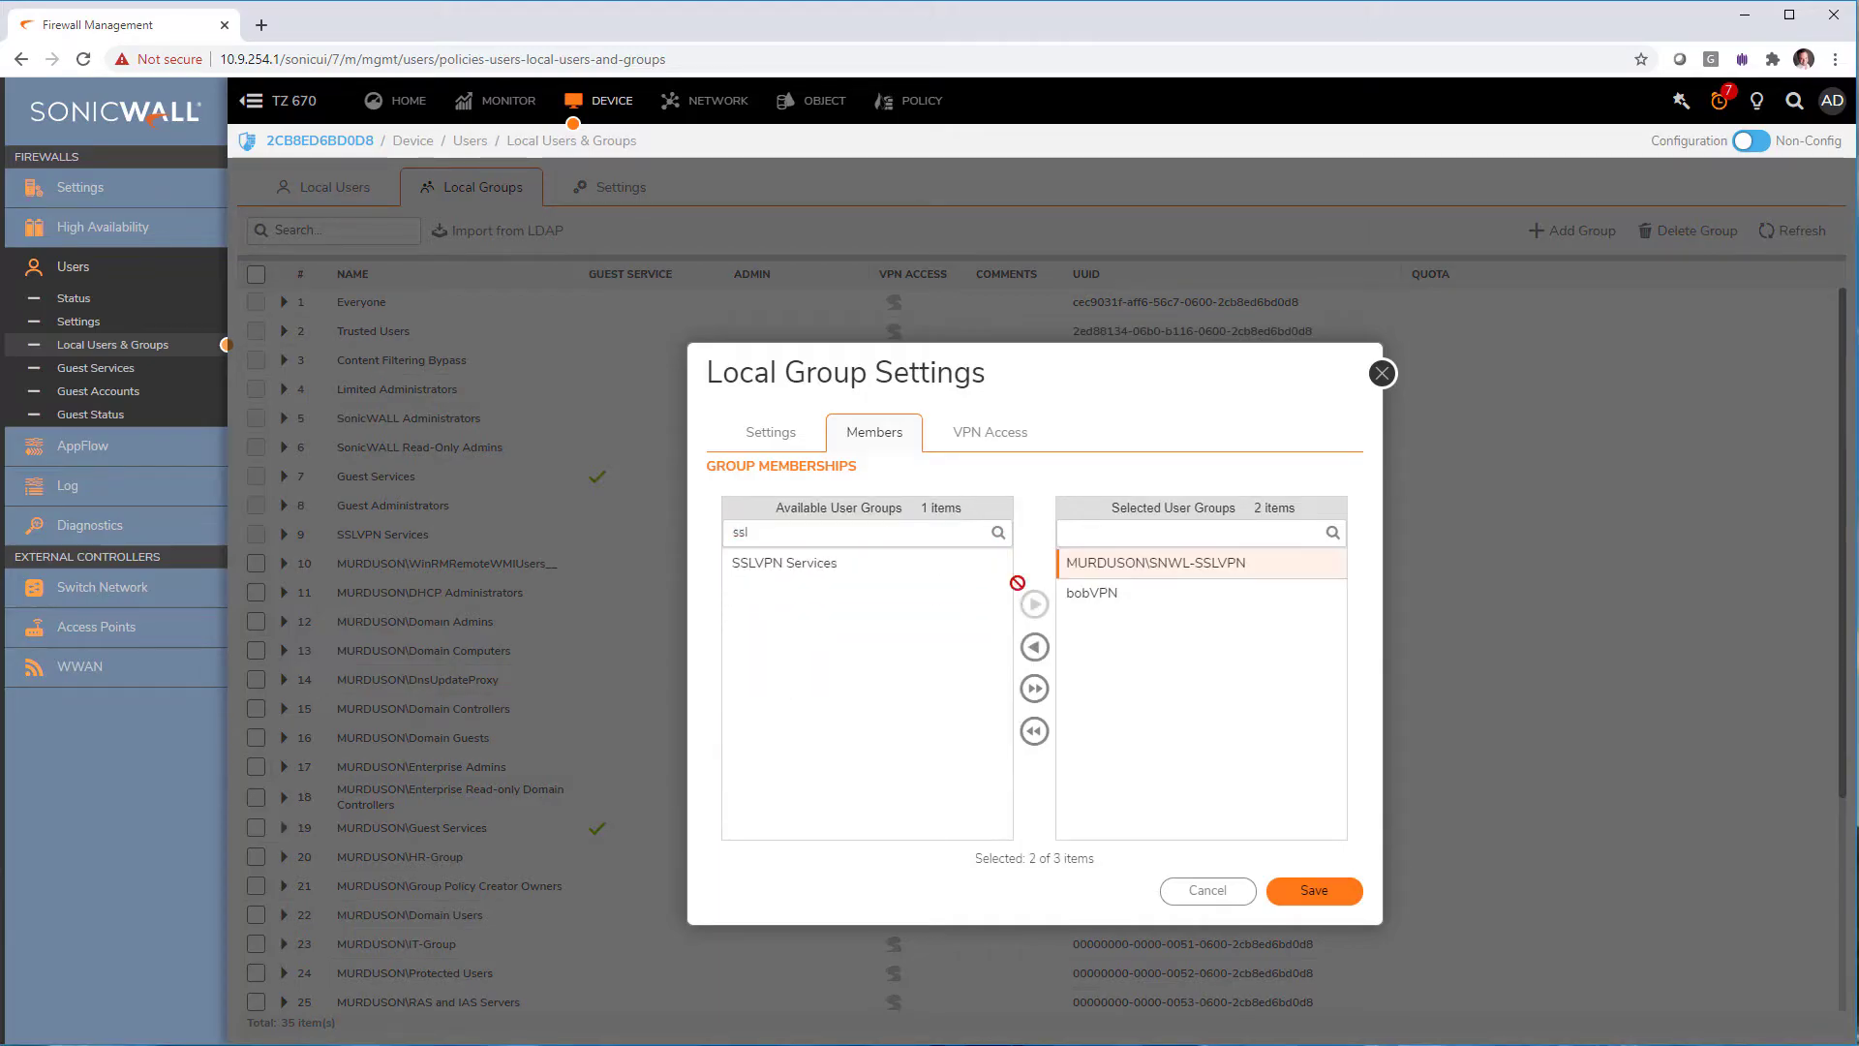
# Give the group VPN access to IOT-zone Subnets, save, and show Local Users.
pyautogui.click(977, 431)
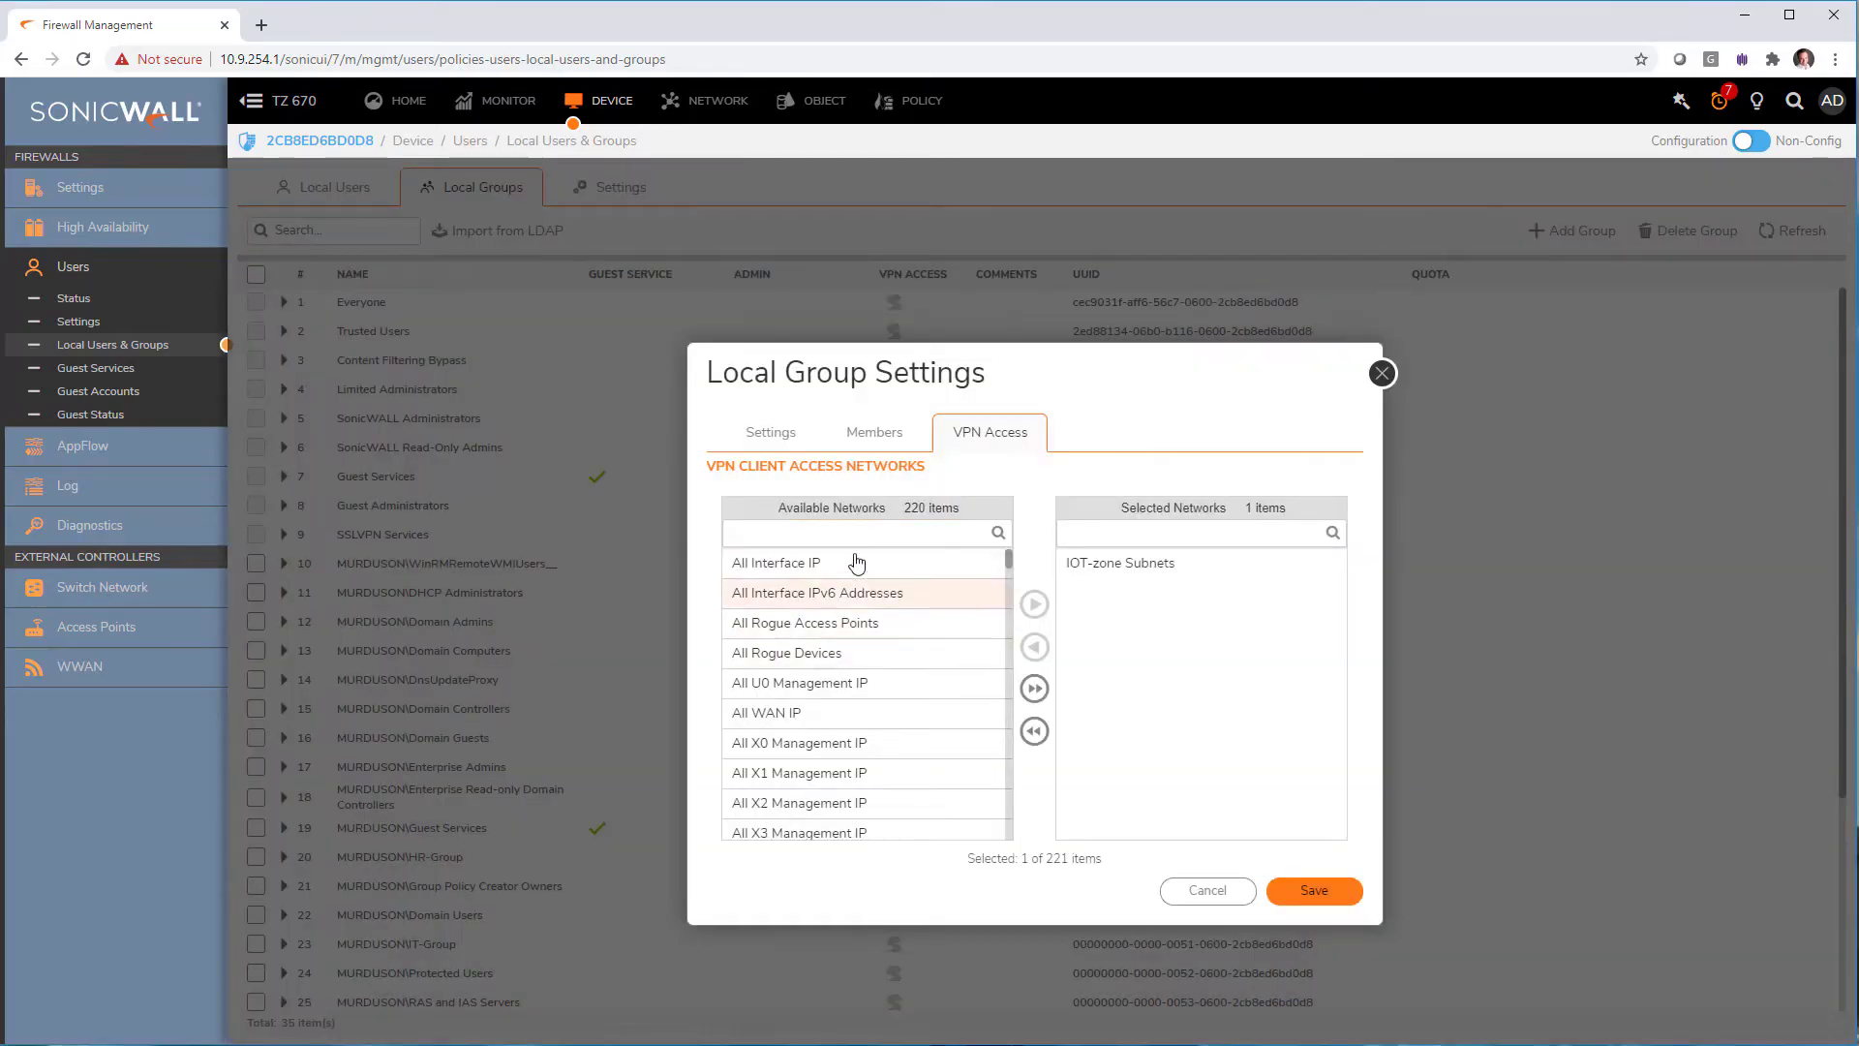
pyautogui.click(853, 536)
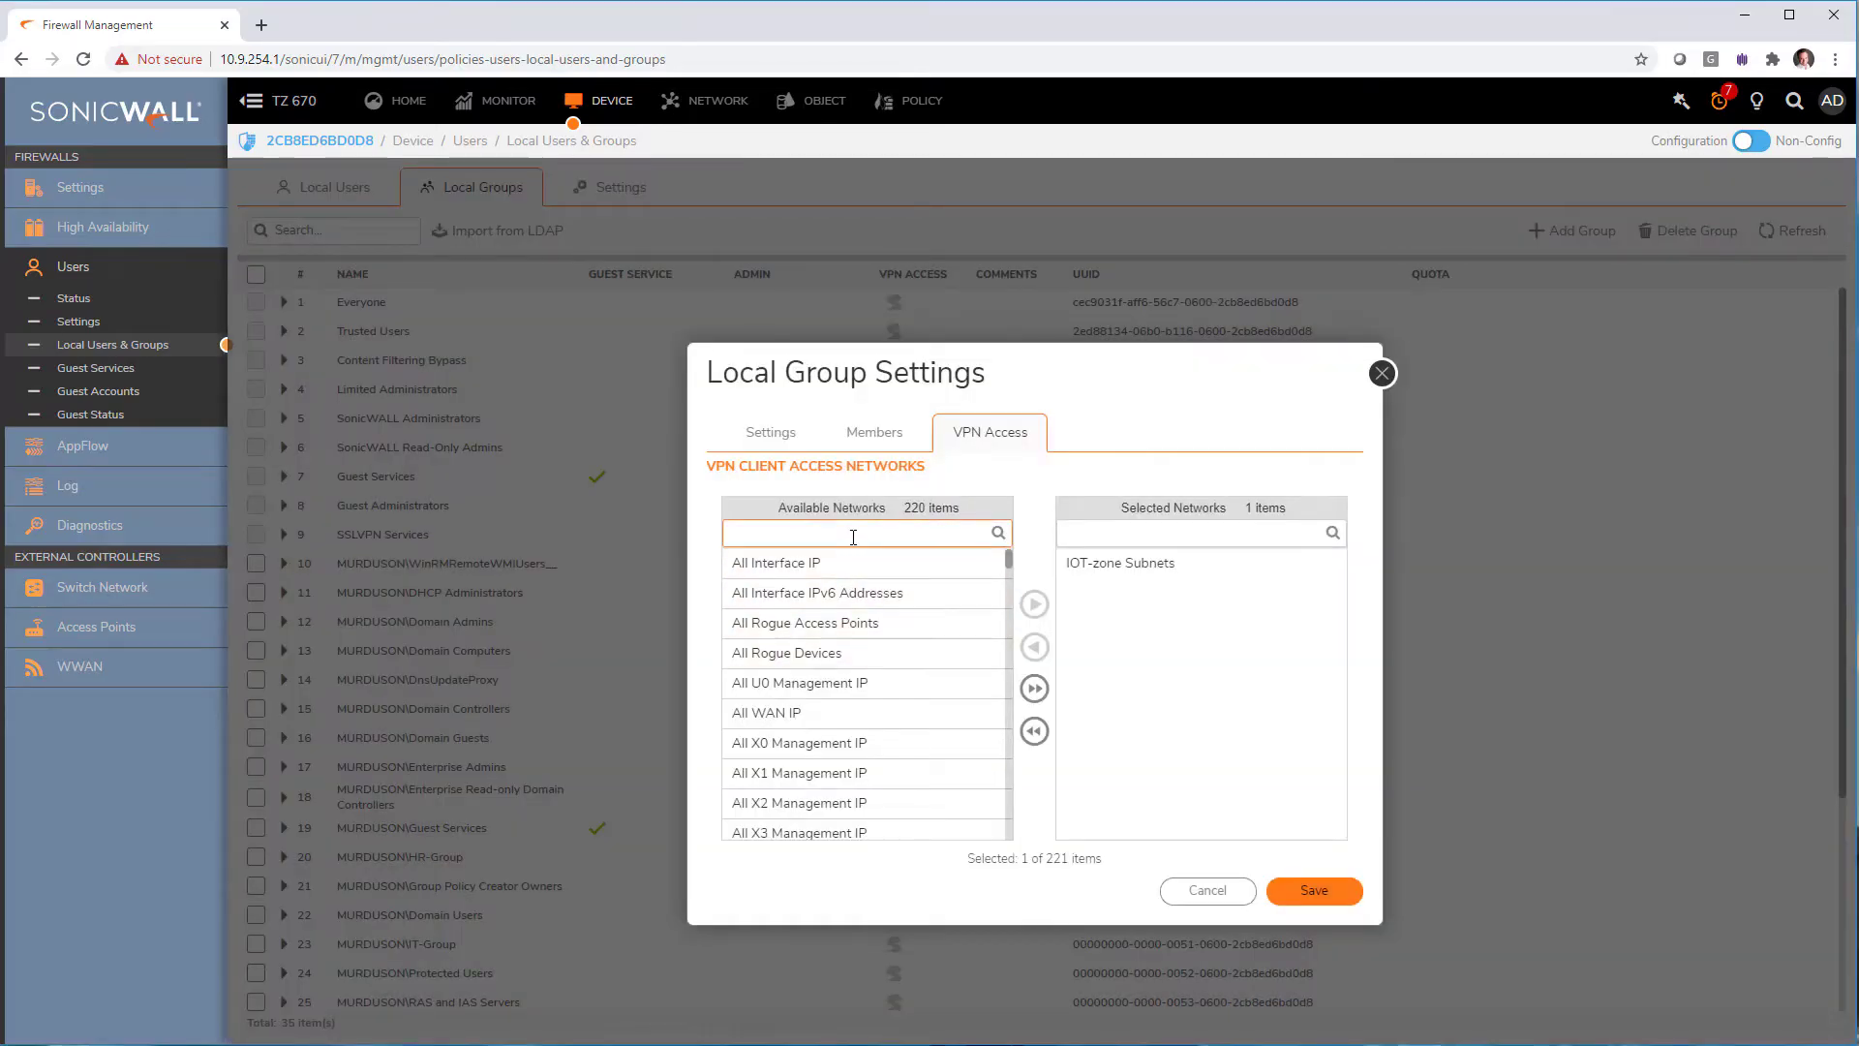
pyautogui.click(1104, 568)
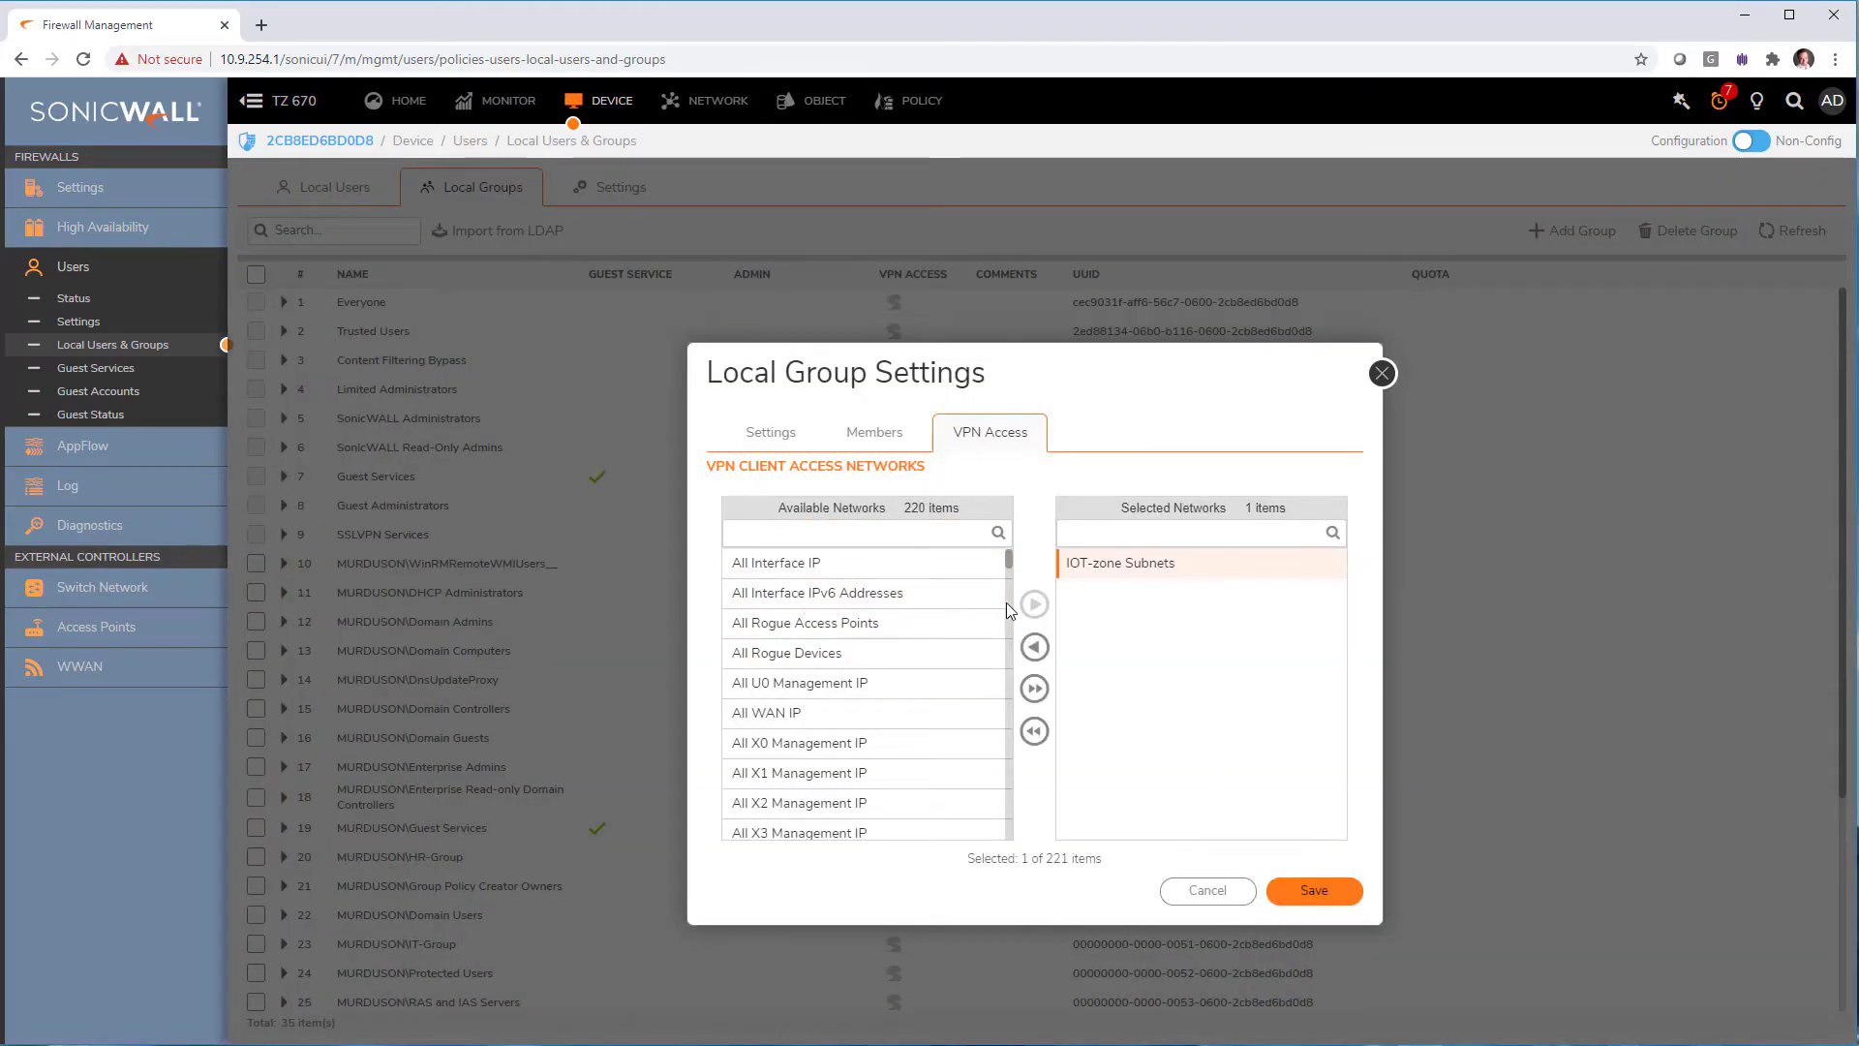
pyautogui.click(1350, 899)
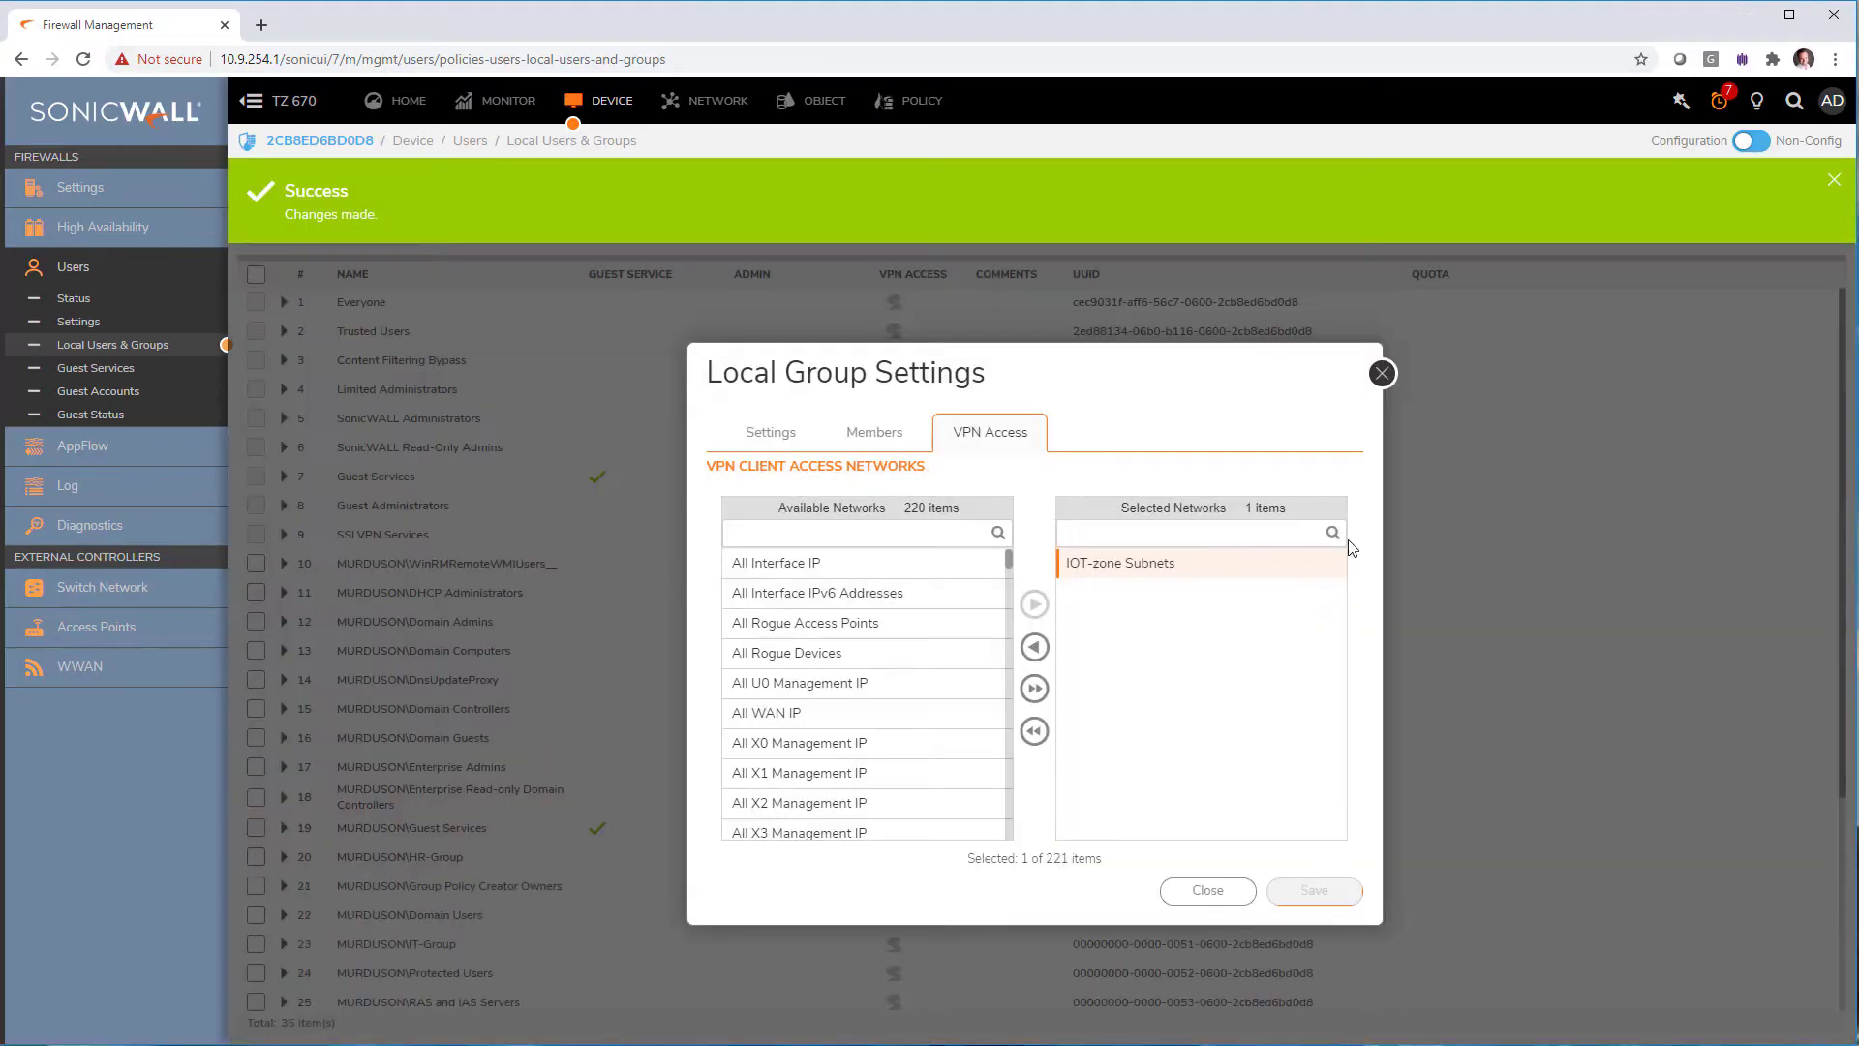
pyautogui.click(1382, 373)
pyautogui.scroll(-1, 596, 324)
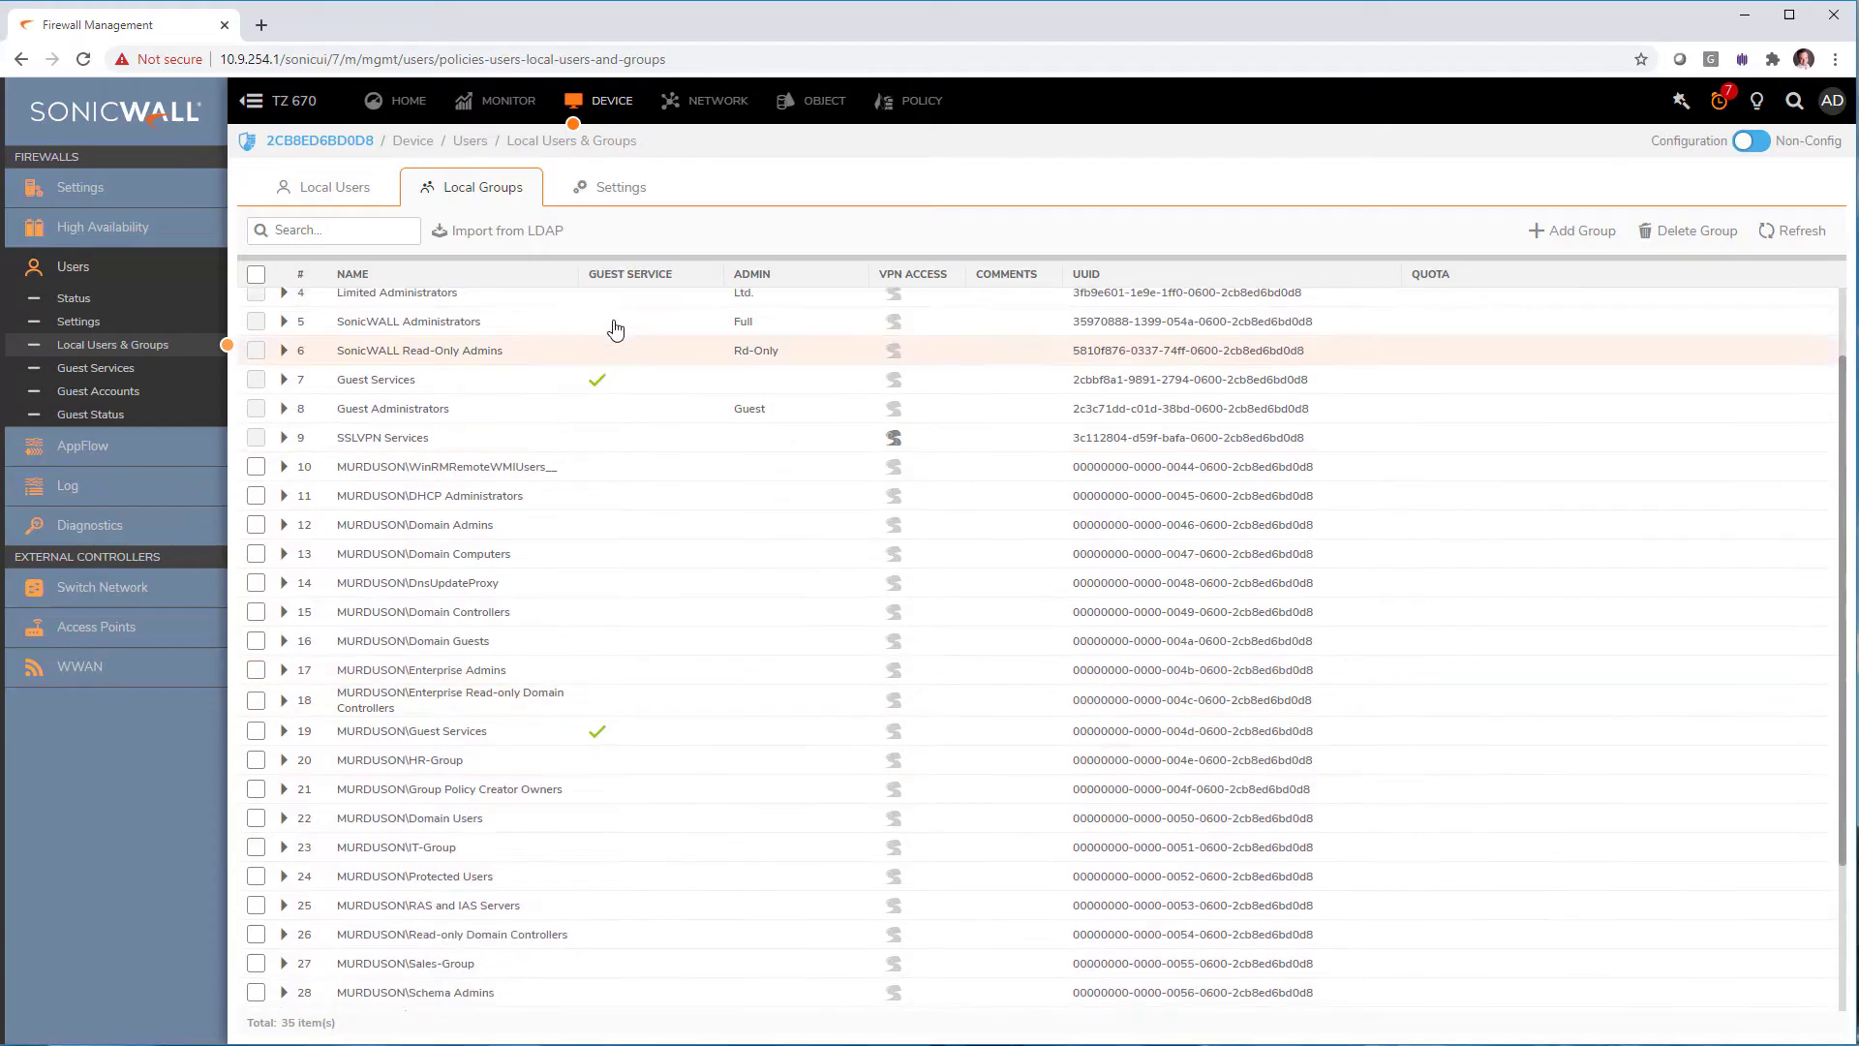
pyautogui.click(315, 188)
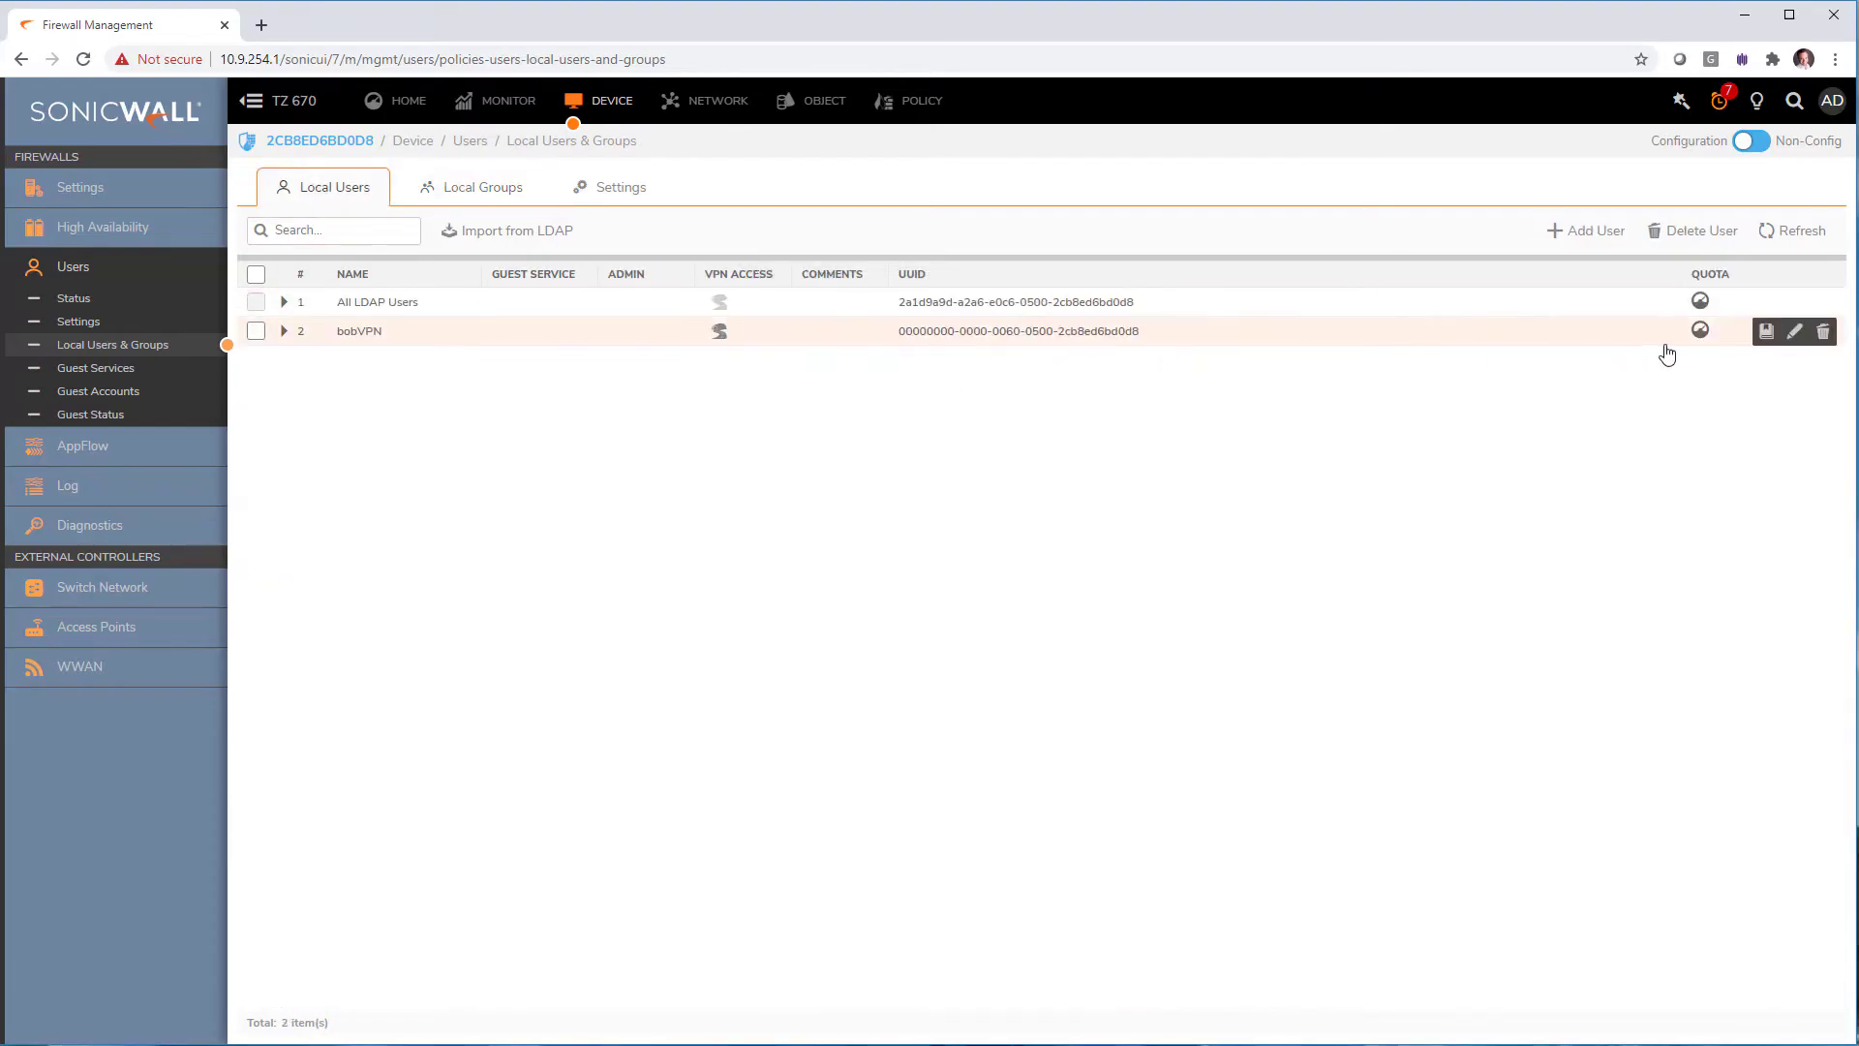
# Check the VPN user's client access networks without changing them.
pyautogui.click(1790, 331)
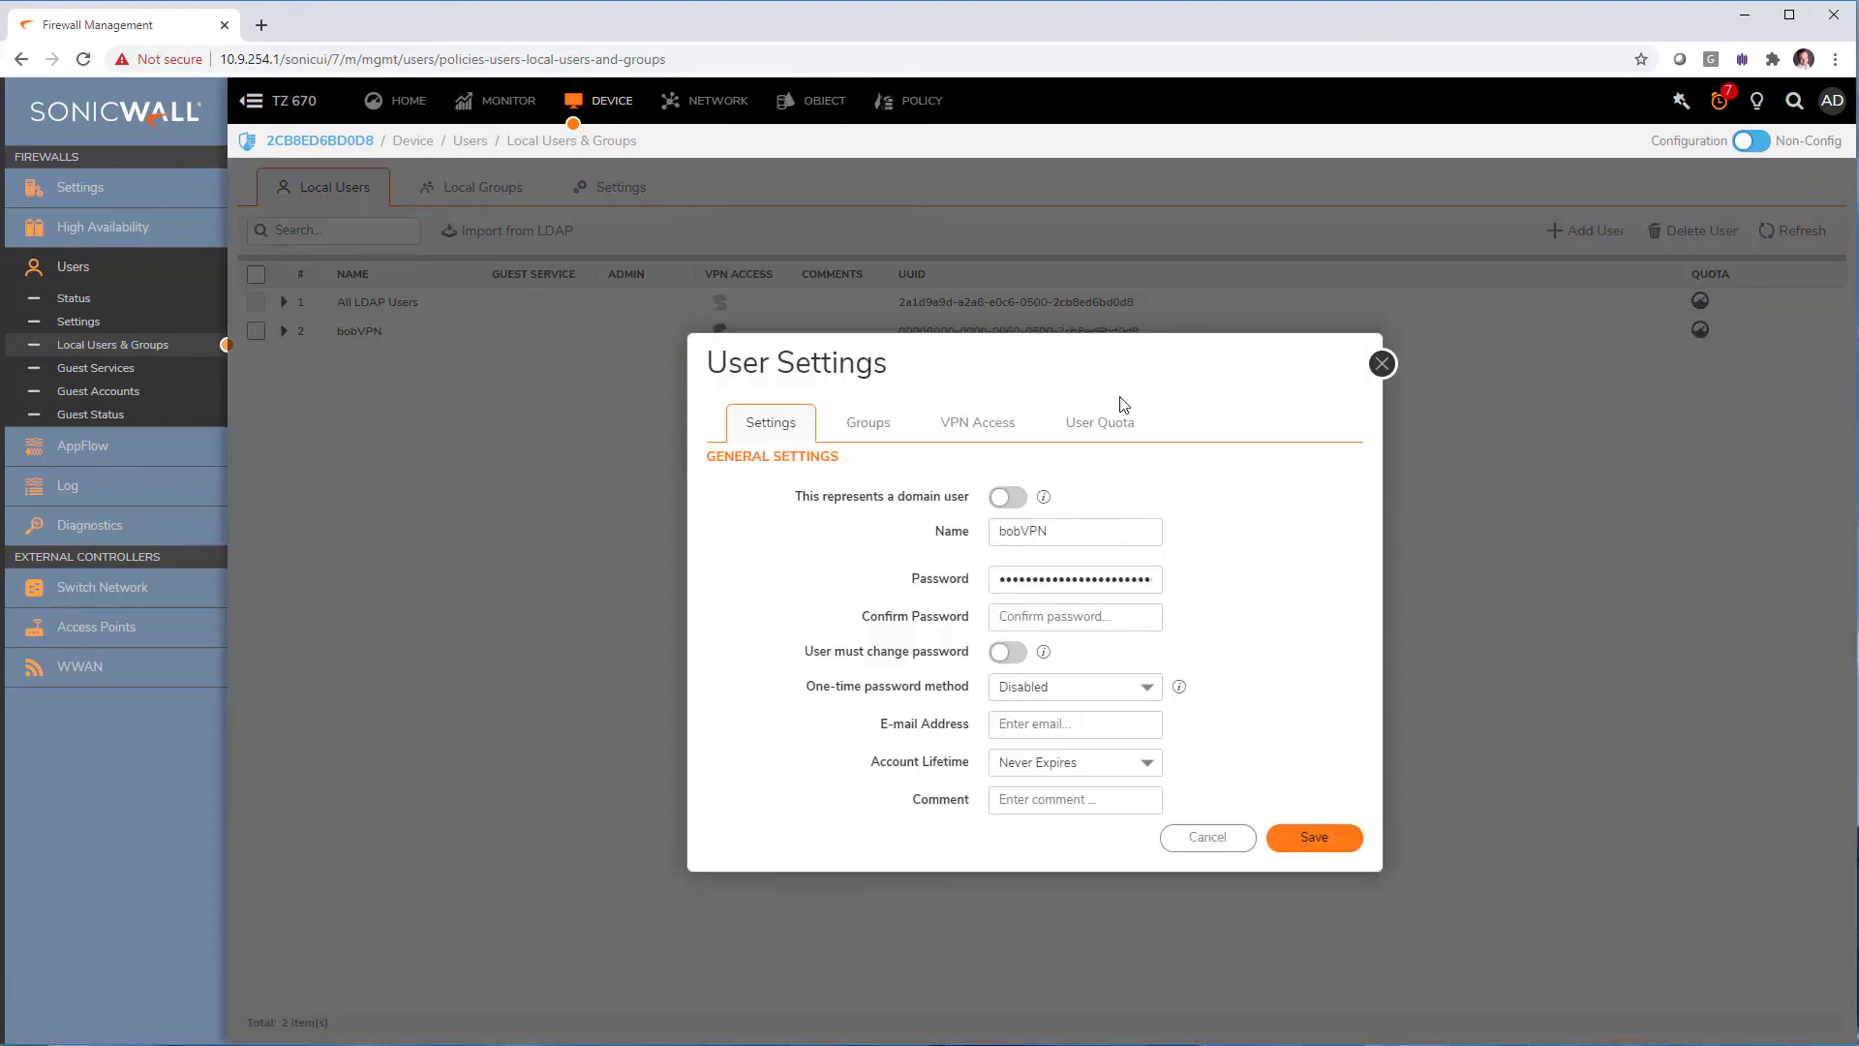
pyautogui.click(1012, 426)
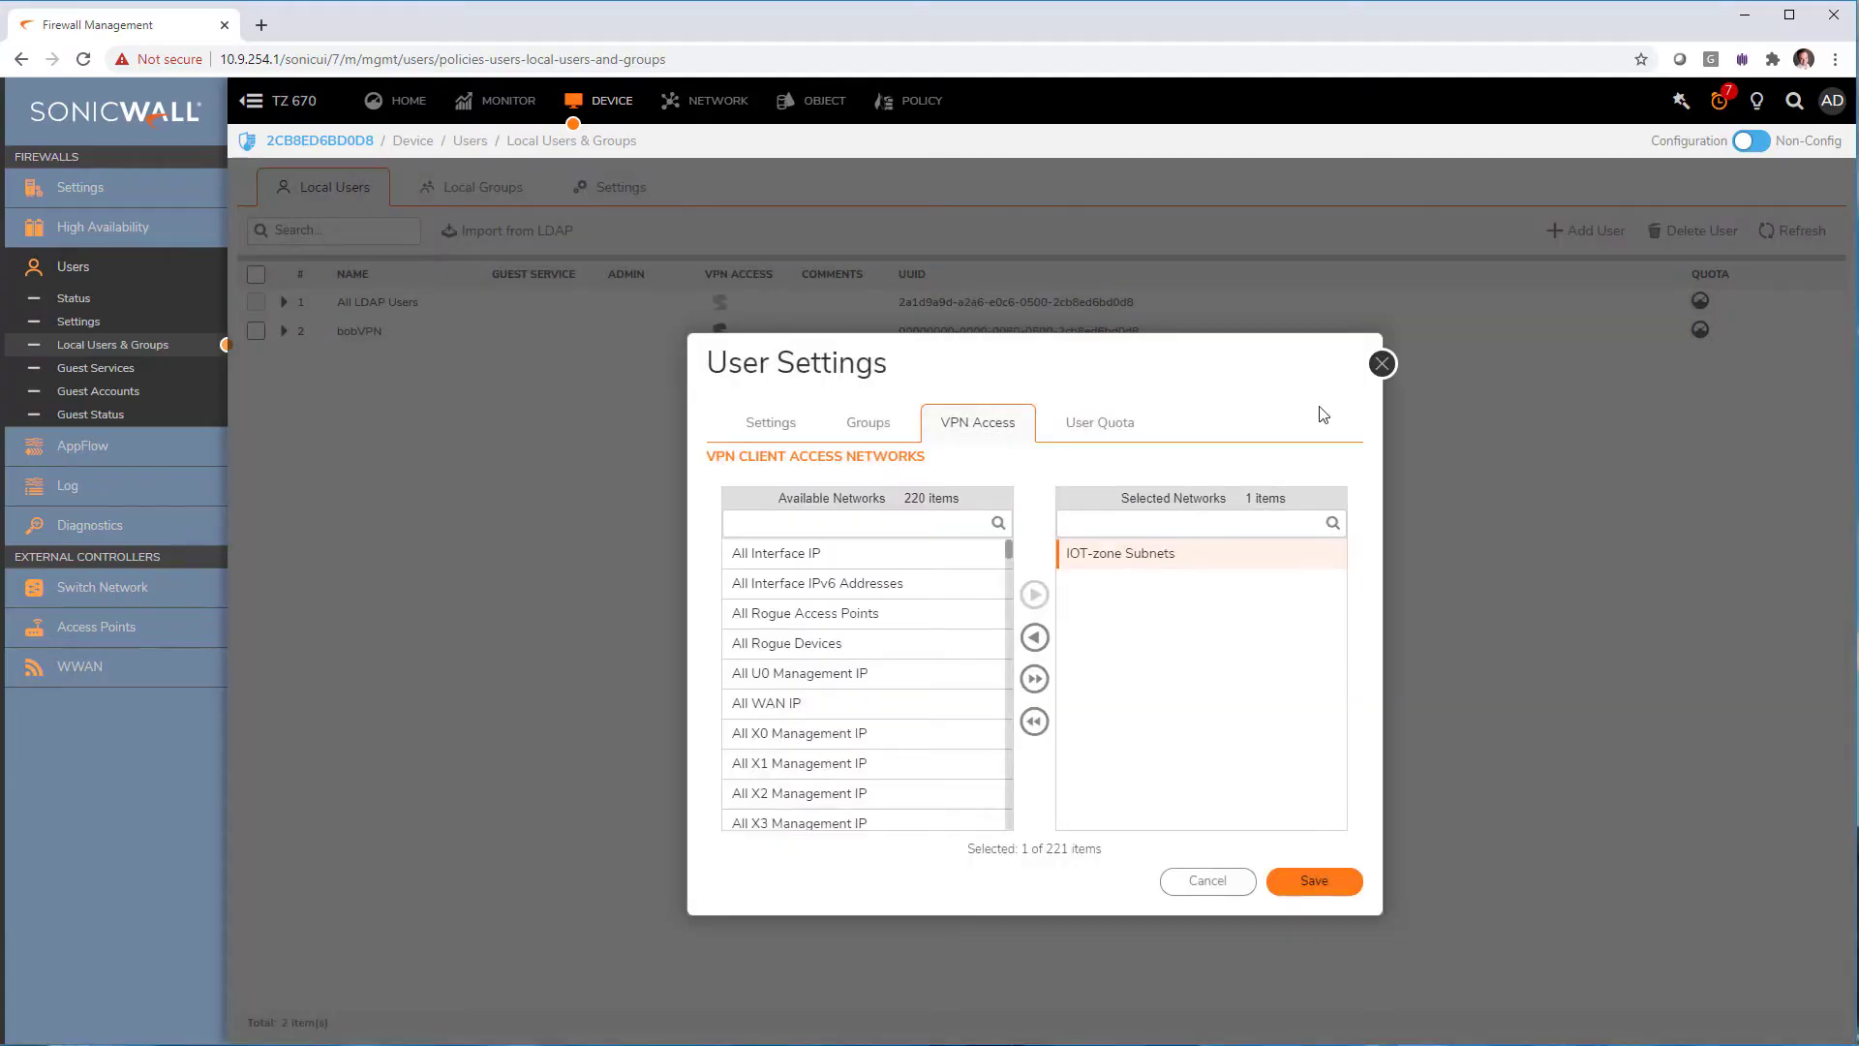
pyautogui.click(1381, 363)
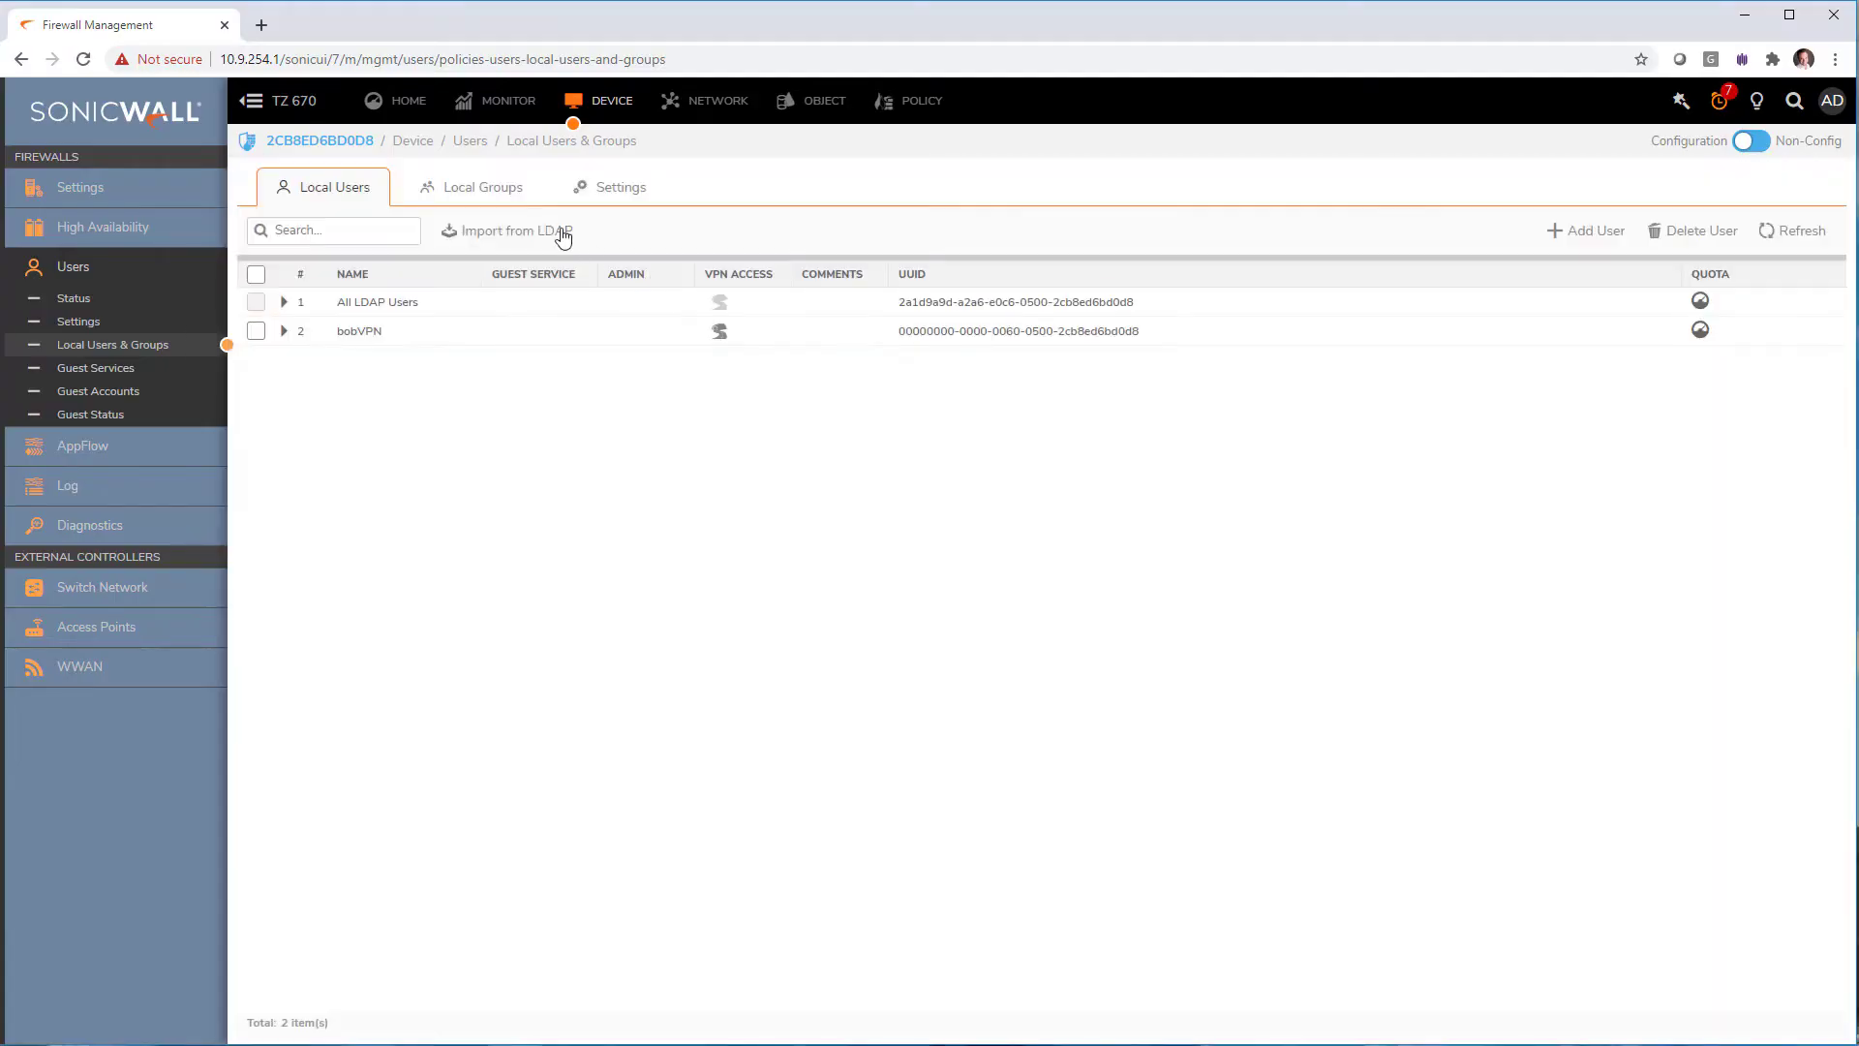
# Add IOT-zone Subnets to the SNWL-SSLVPN group's VPN access networks and save.
pyautogui.click(489, 188)
pyautogui.moveTo(893, 738)
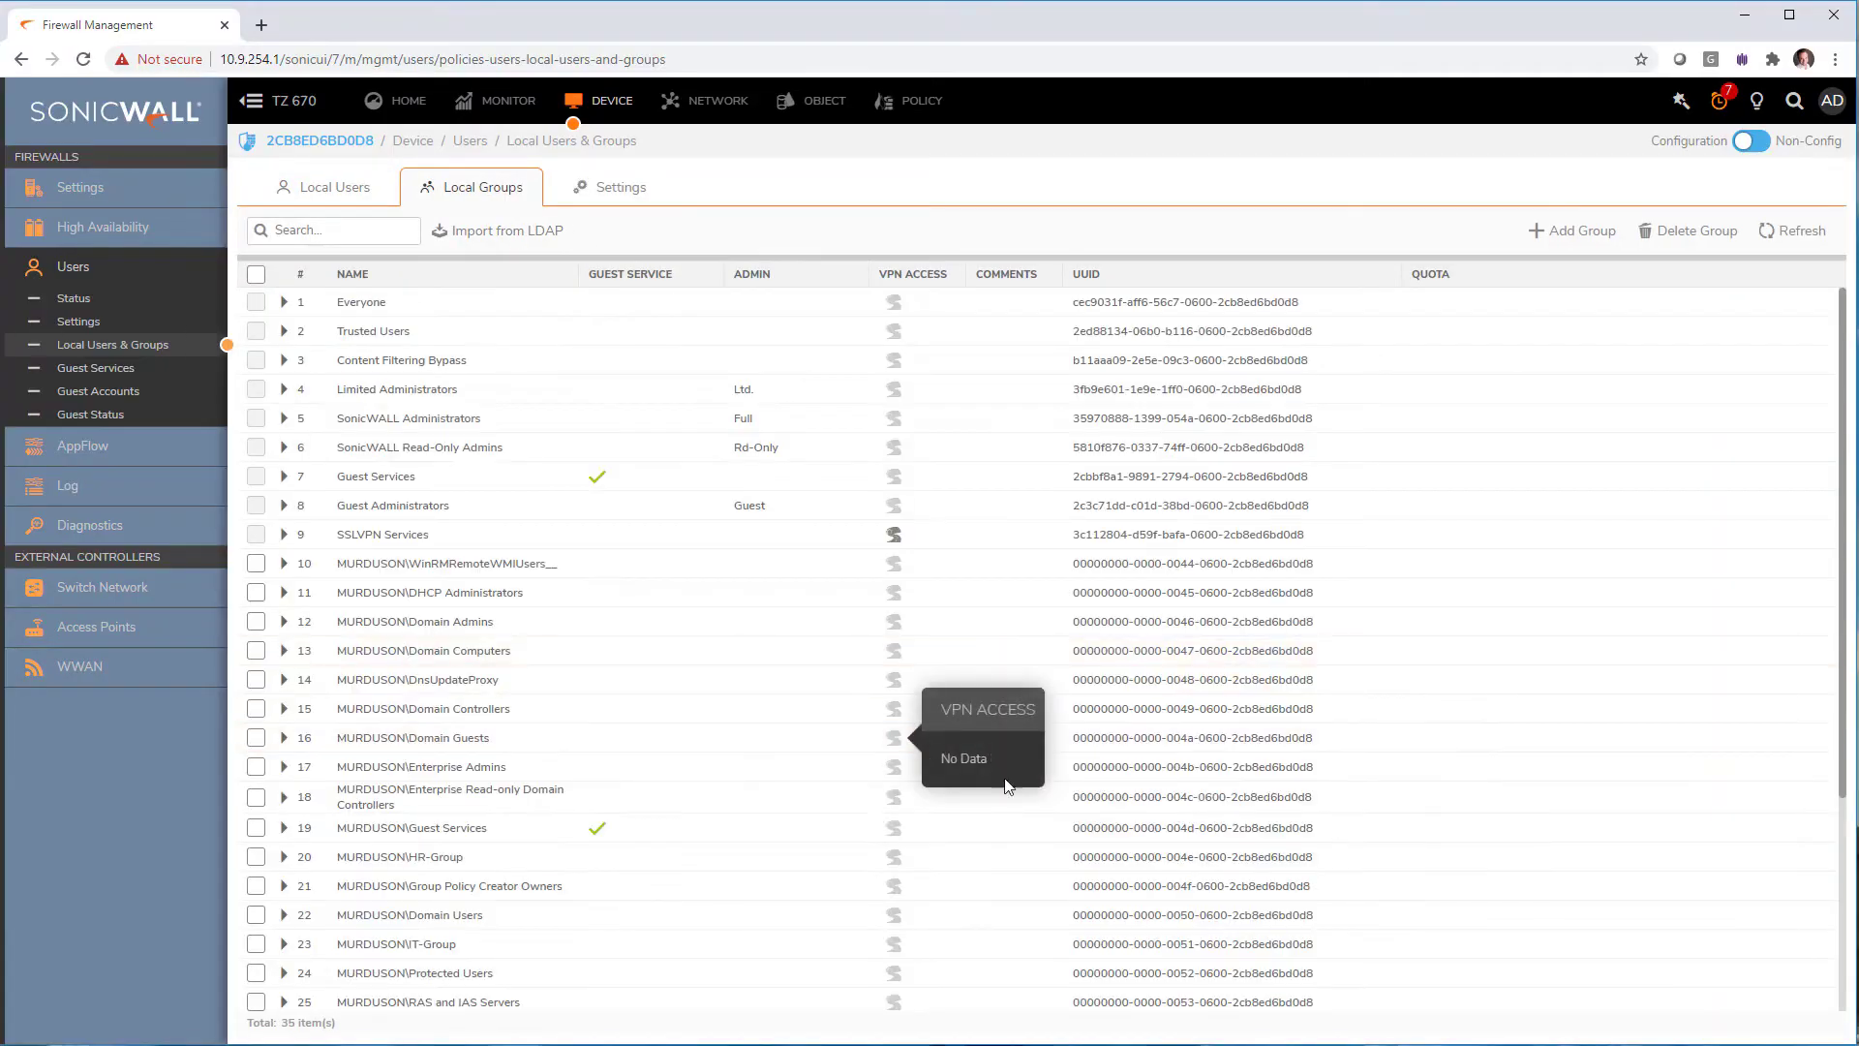
pyautogui.scroll(-3, 1012, 792)
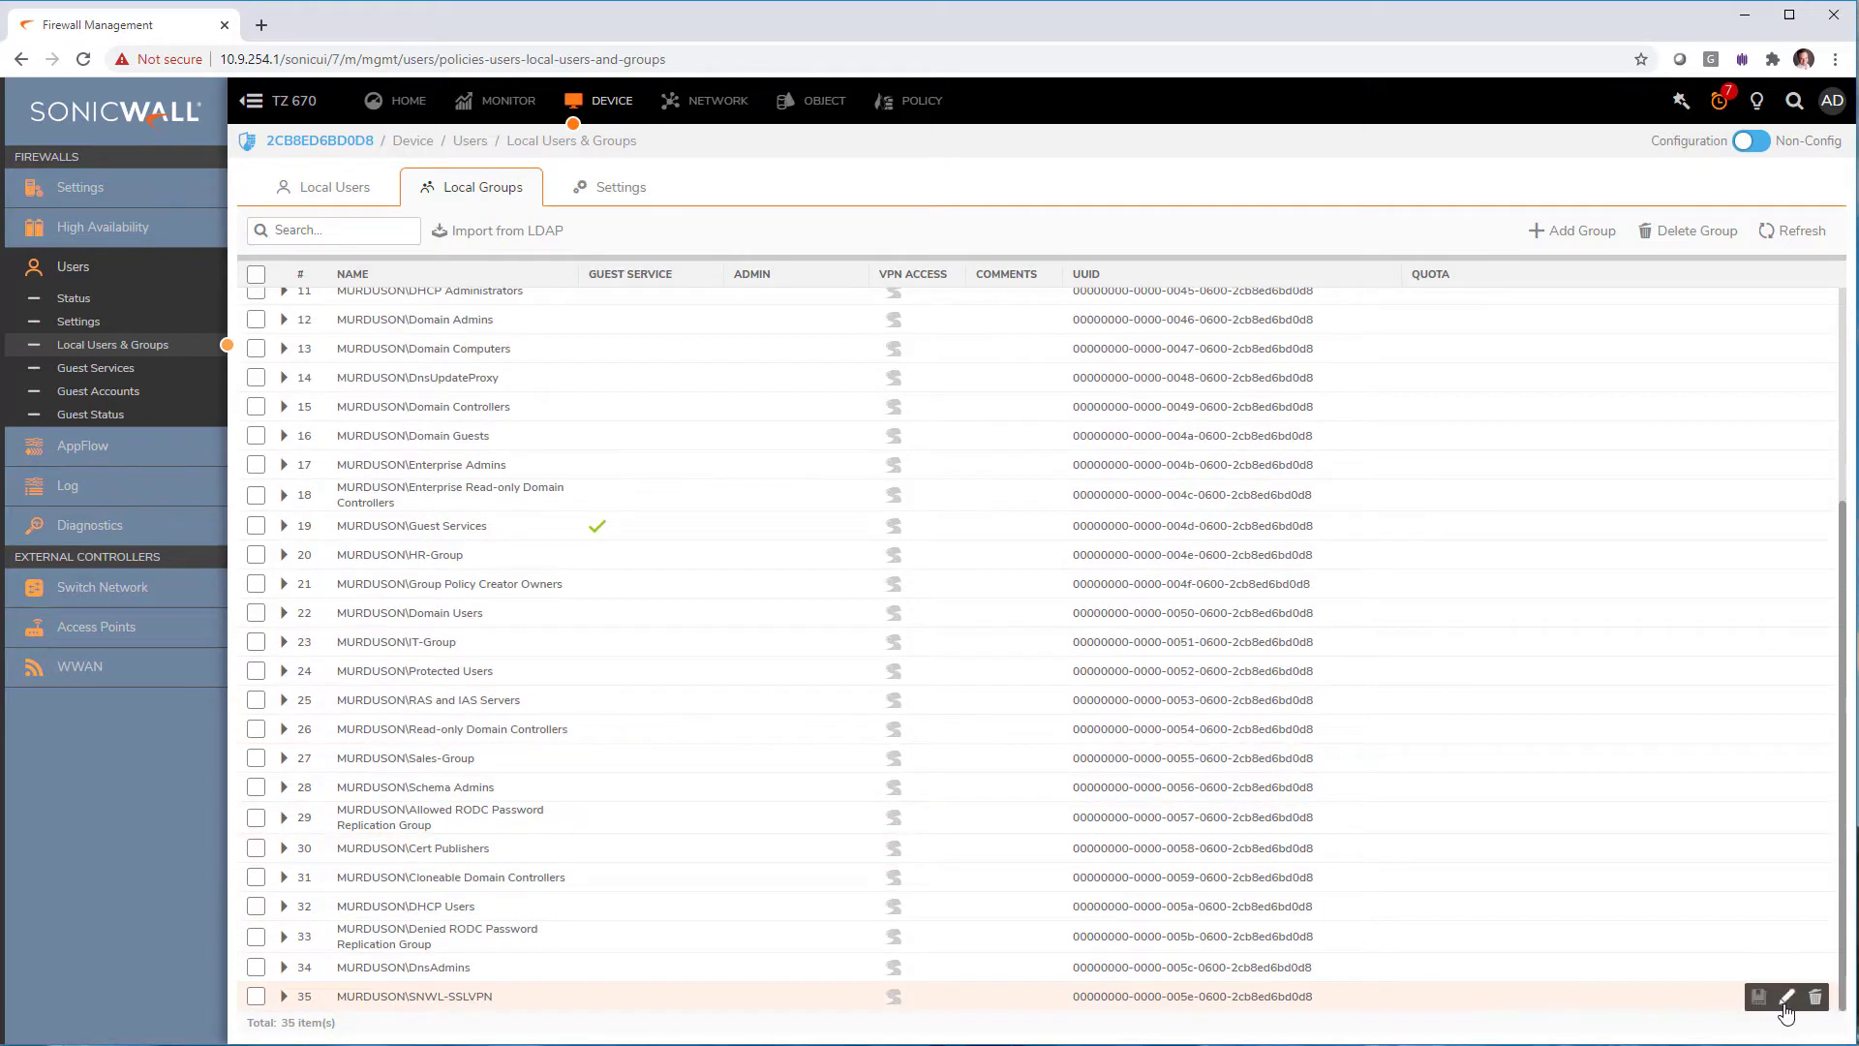
pyautogui.click(1787, 998)
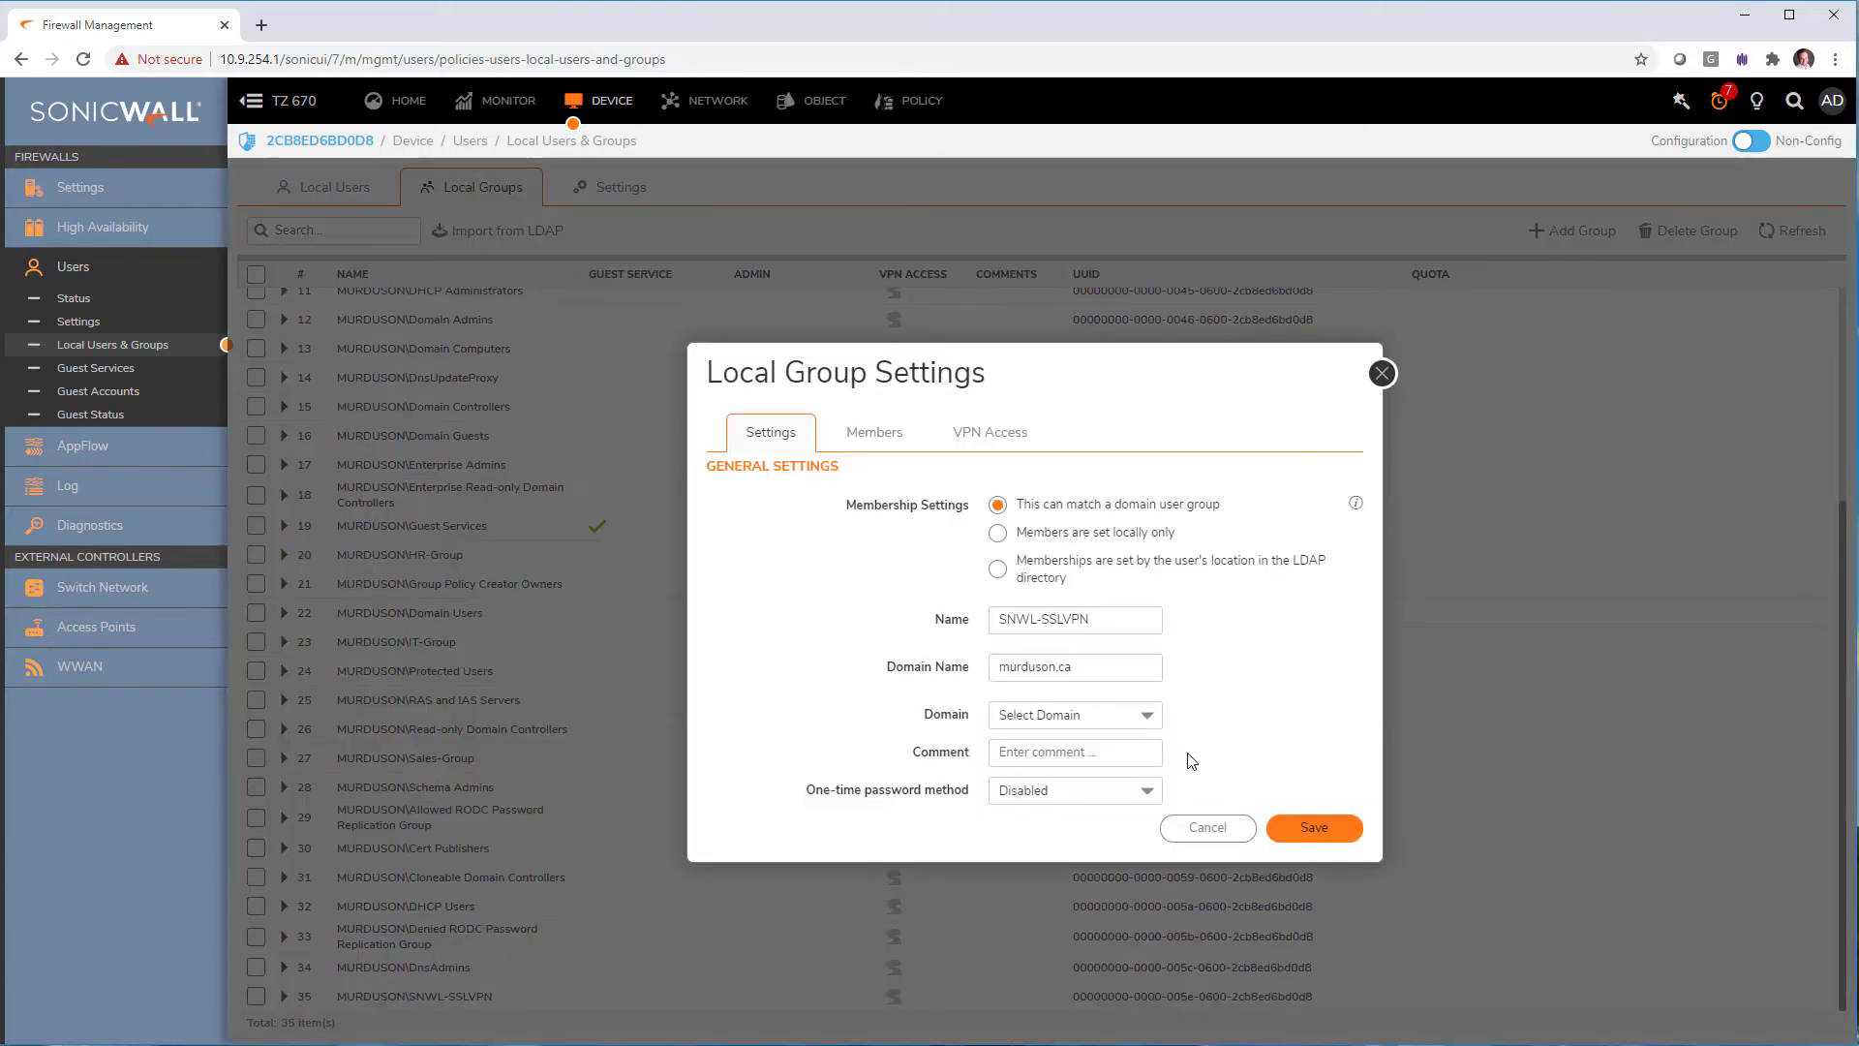
pyautogui.click(981, 446)
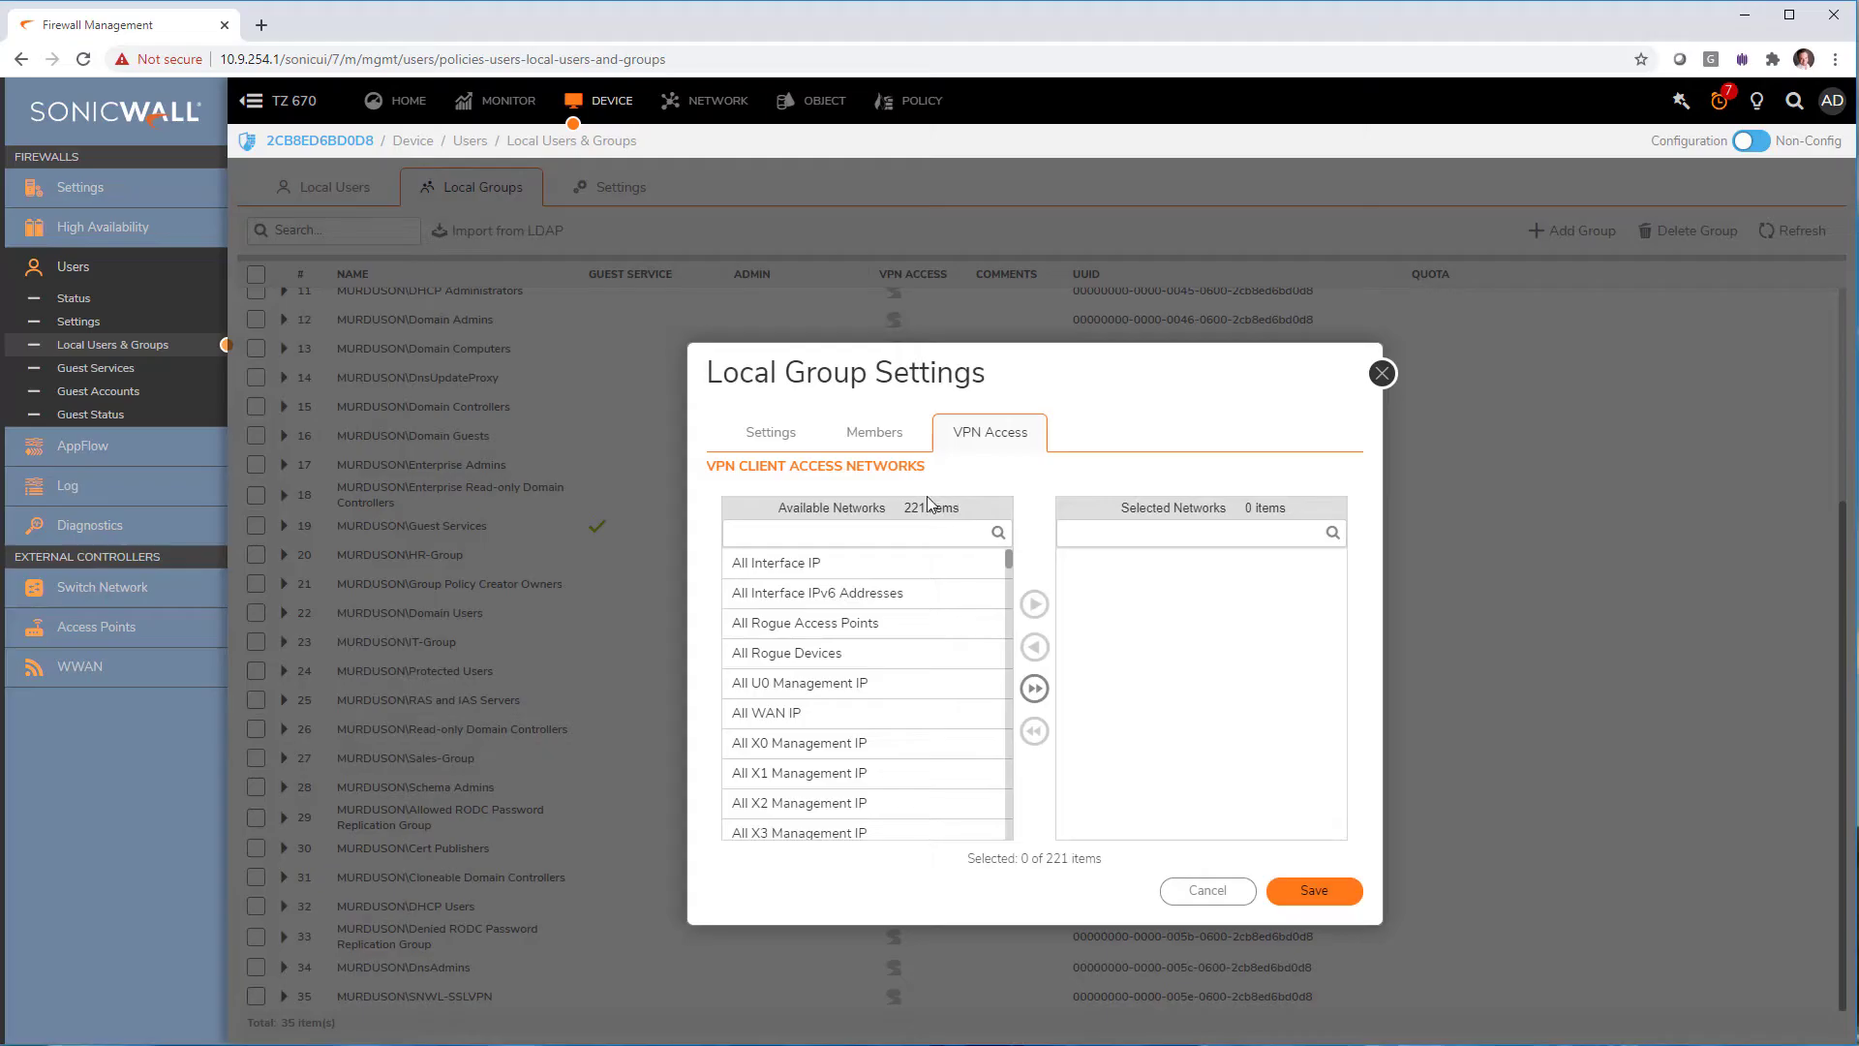
pyautogui.click(875, 532)
pyautogui.write('iot')
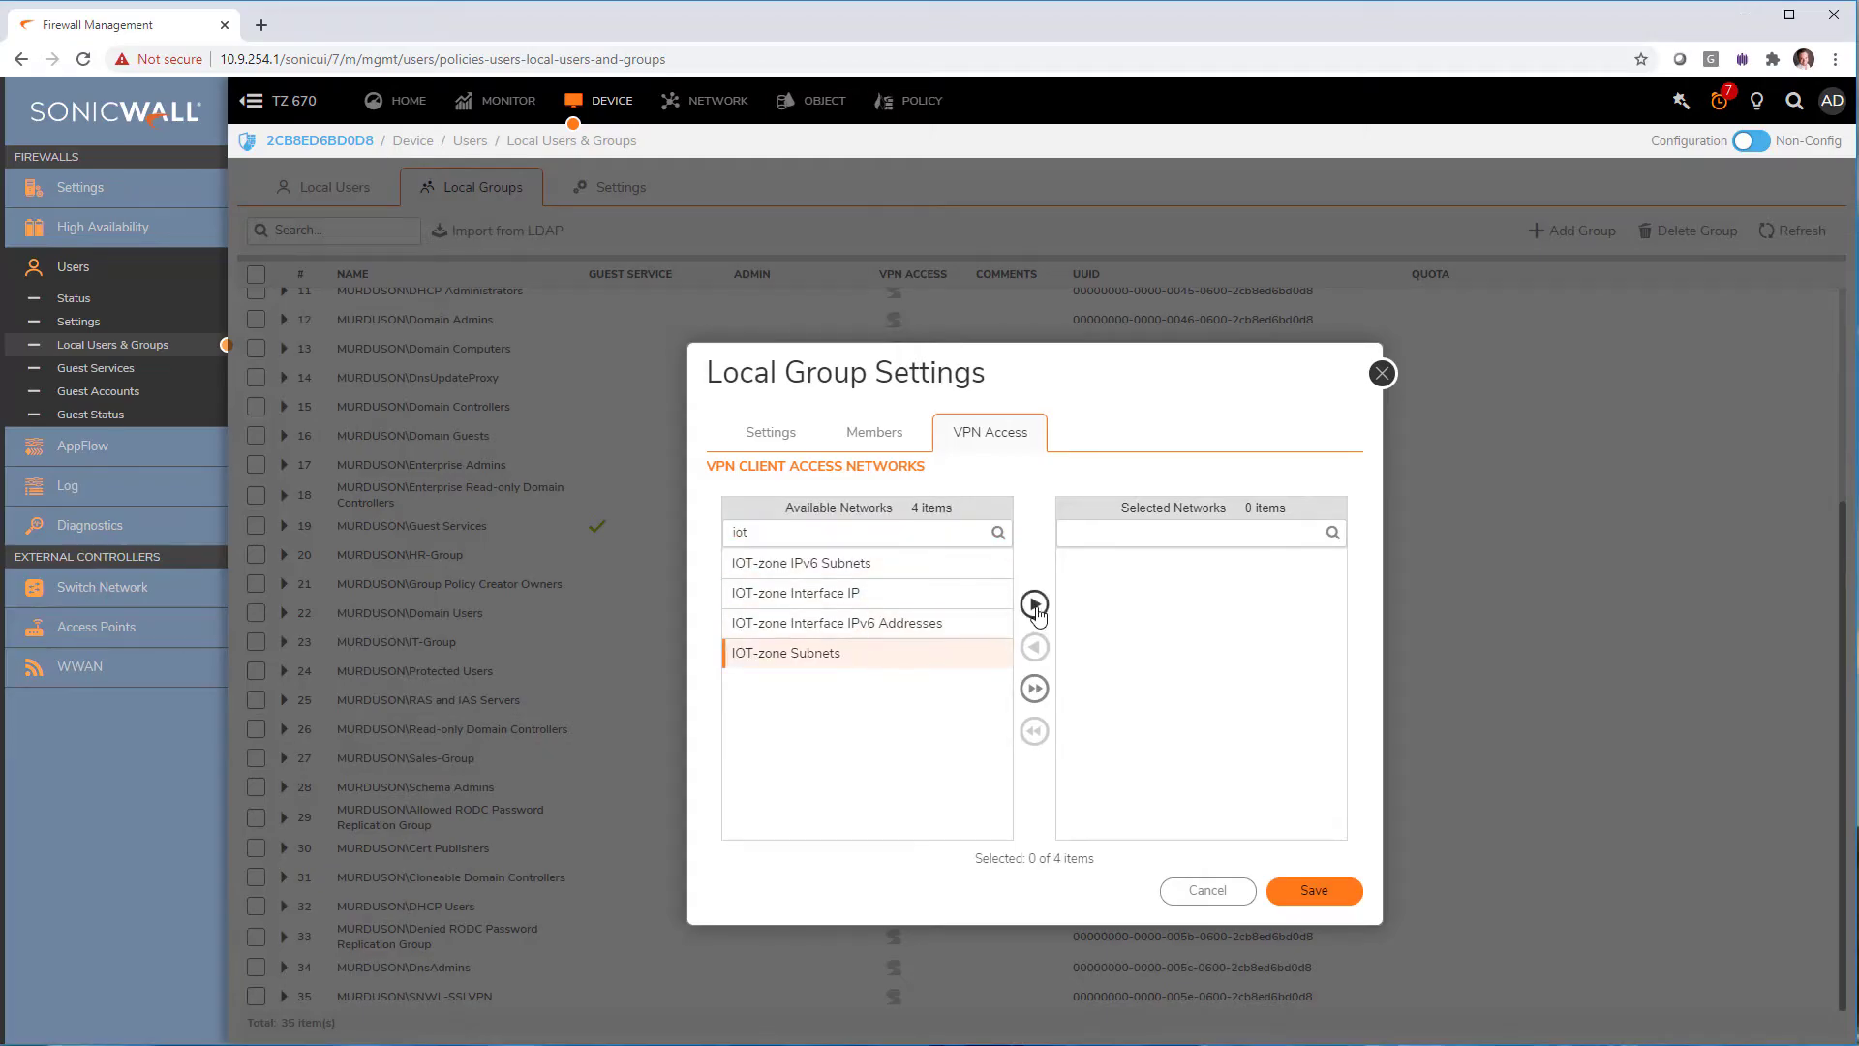
pyautogui.click(1034, 604)
pyautogui.click(1309, 892)
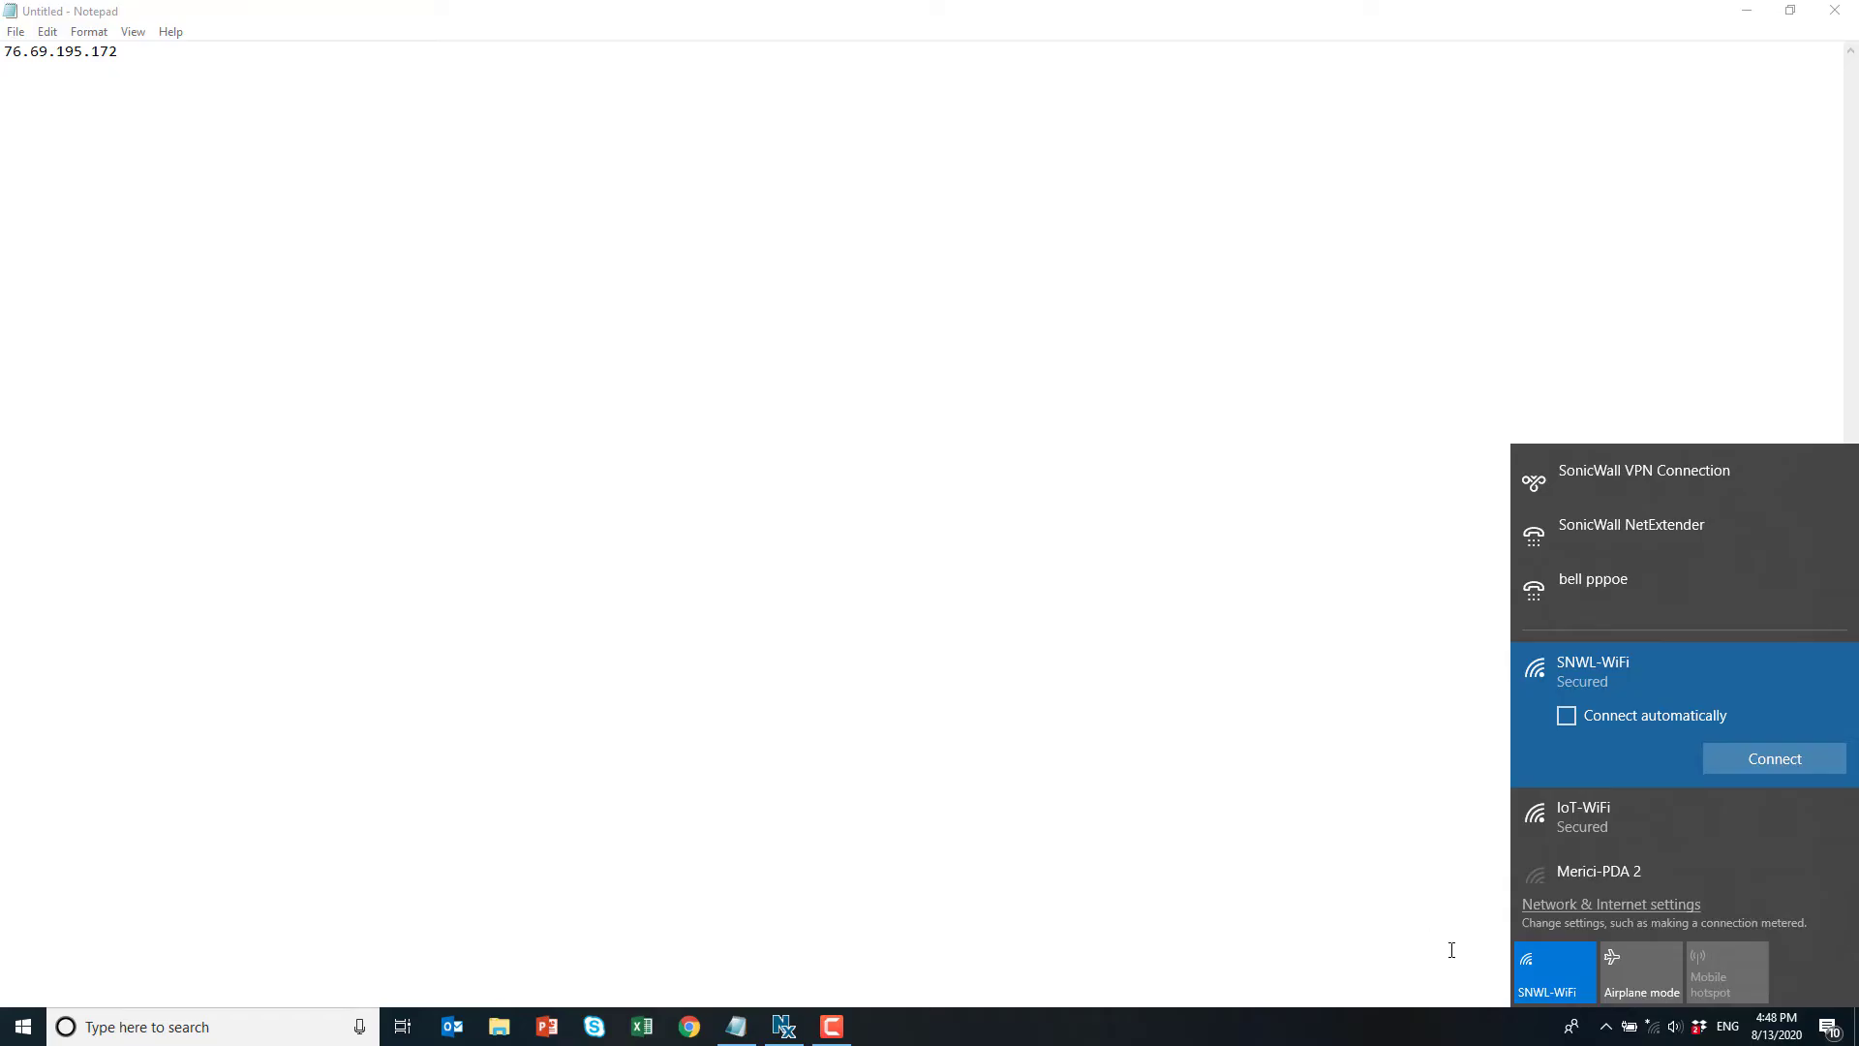
# Turn Wi-Fi off and back on, then connect to Home WiFi.
pyautogui.click(1556, 987)
pyautogui.click(1555, 980)
pyautogui.click(1635, 794)
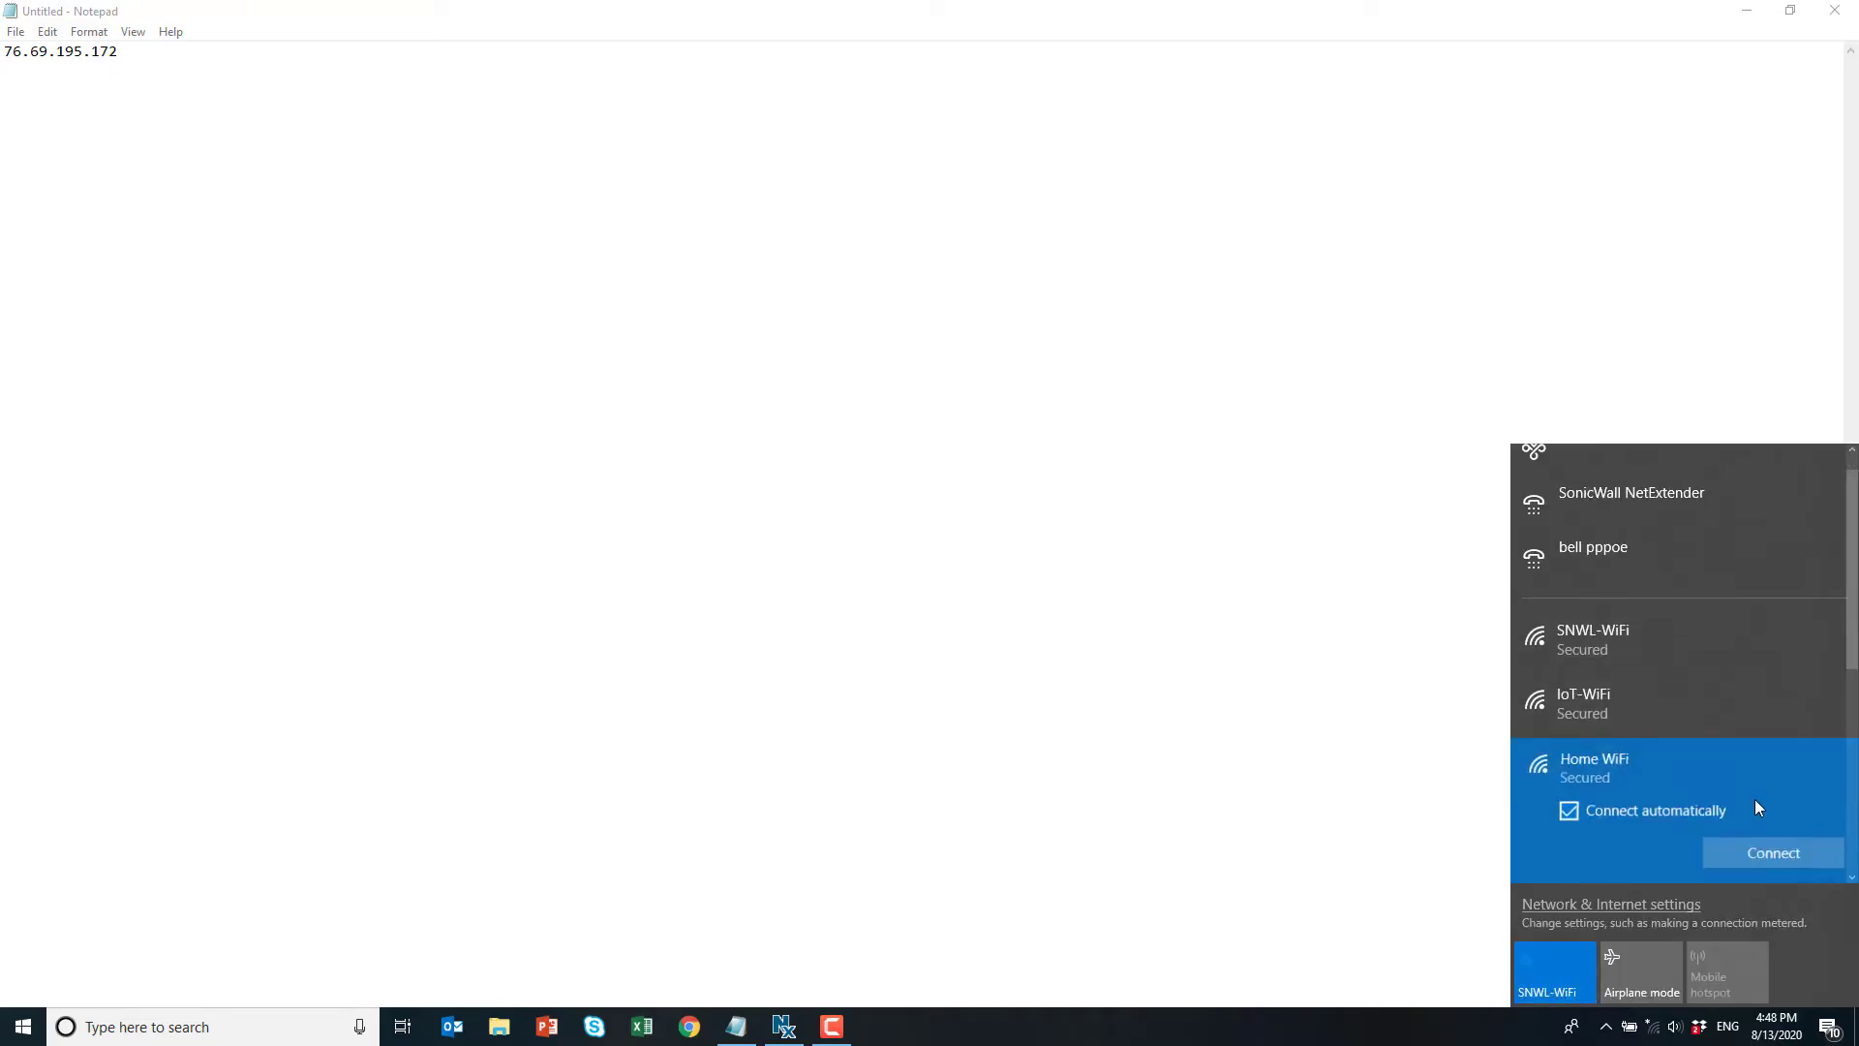
pyautogui.click(1785, 860)
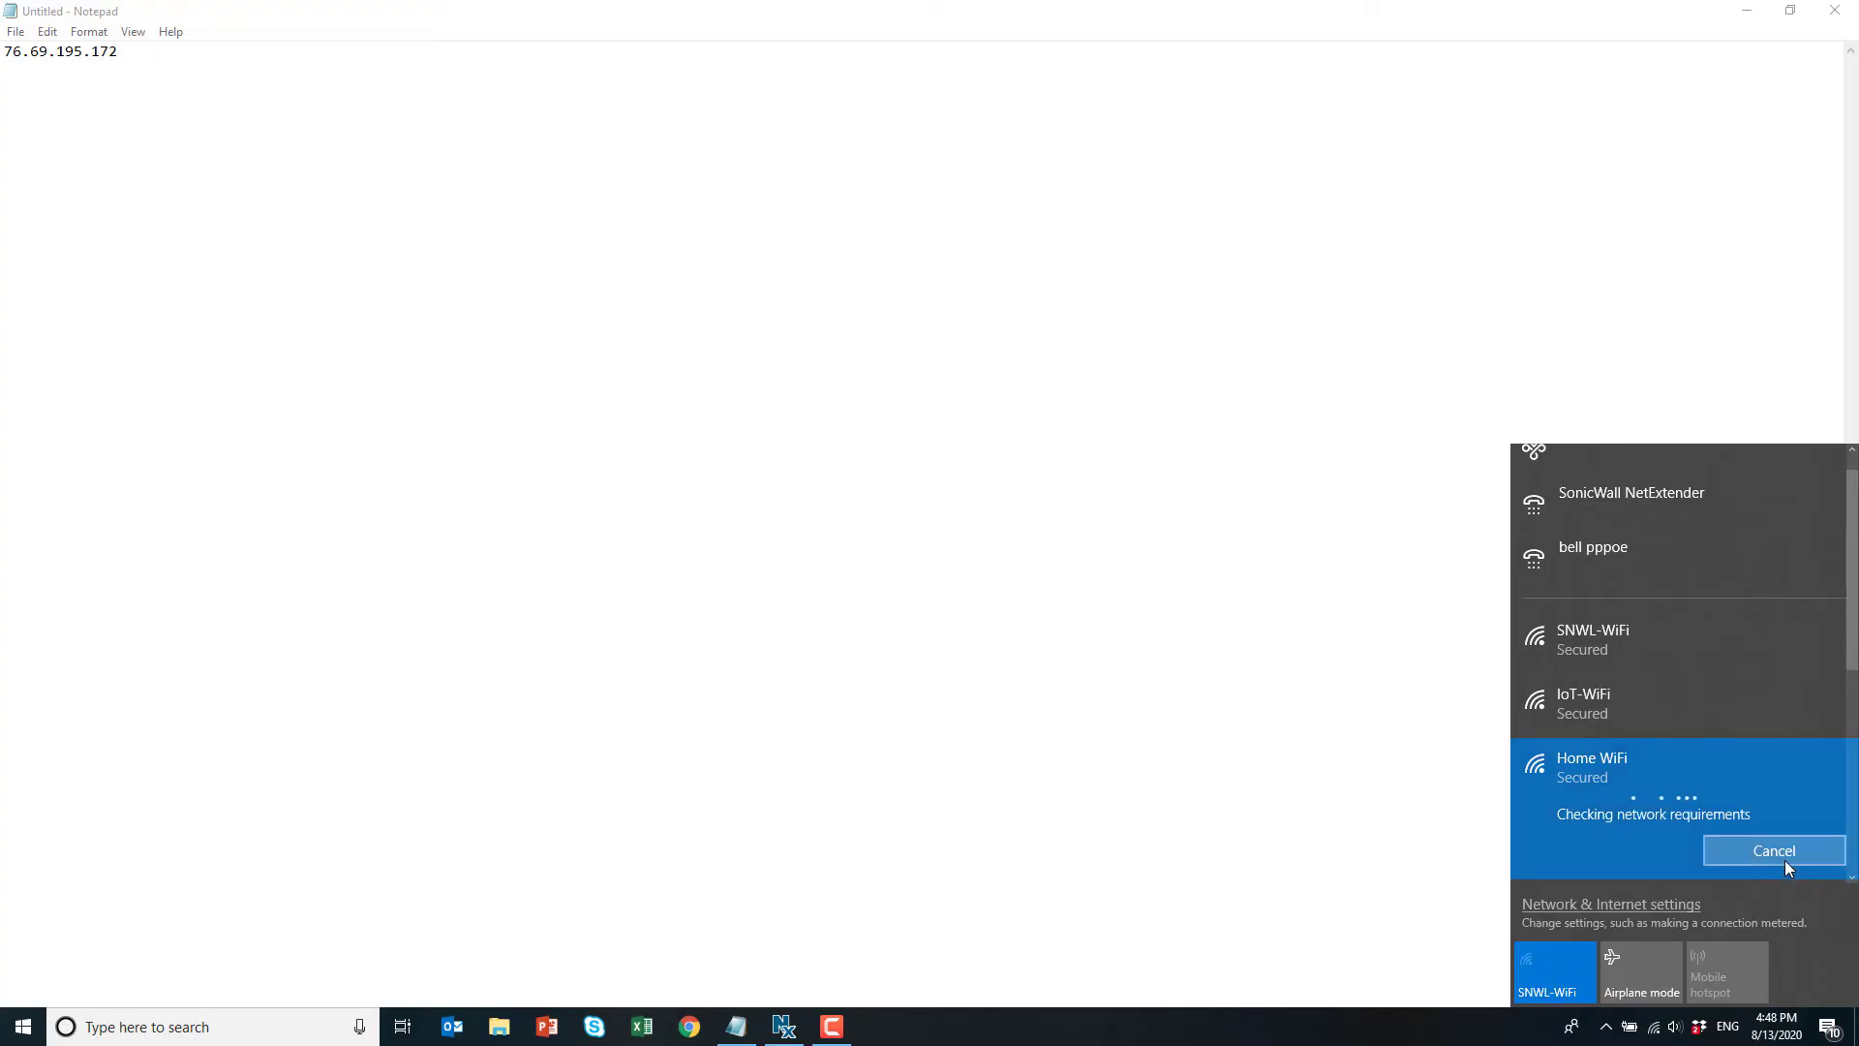
# Log in to NetExtender with the domain user's password and accept the certificate.
pyautogui.write('••••••')
pyautogui.press('Tab')
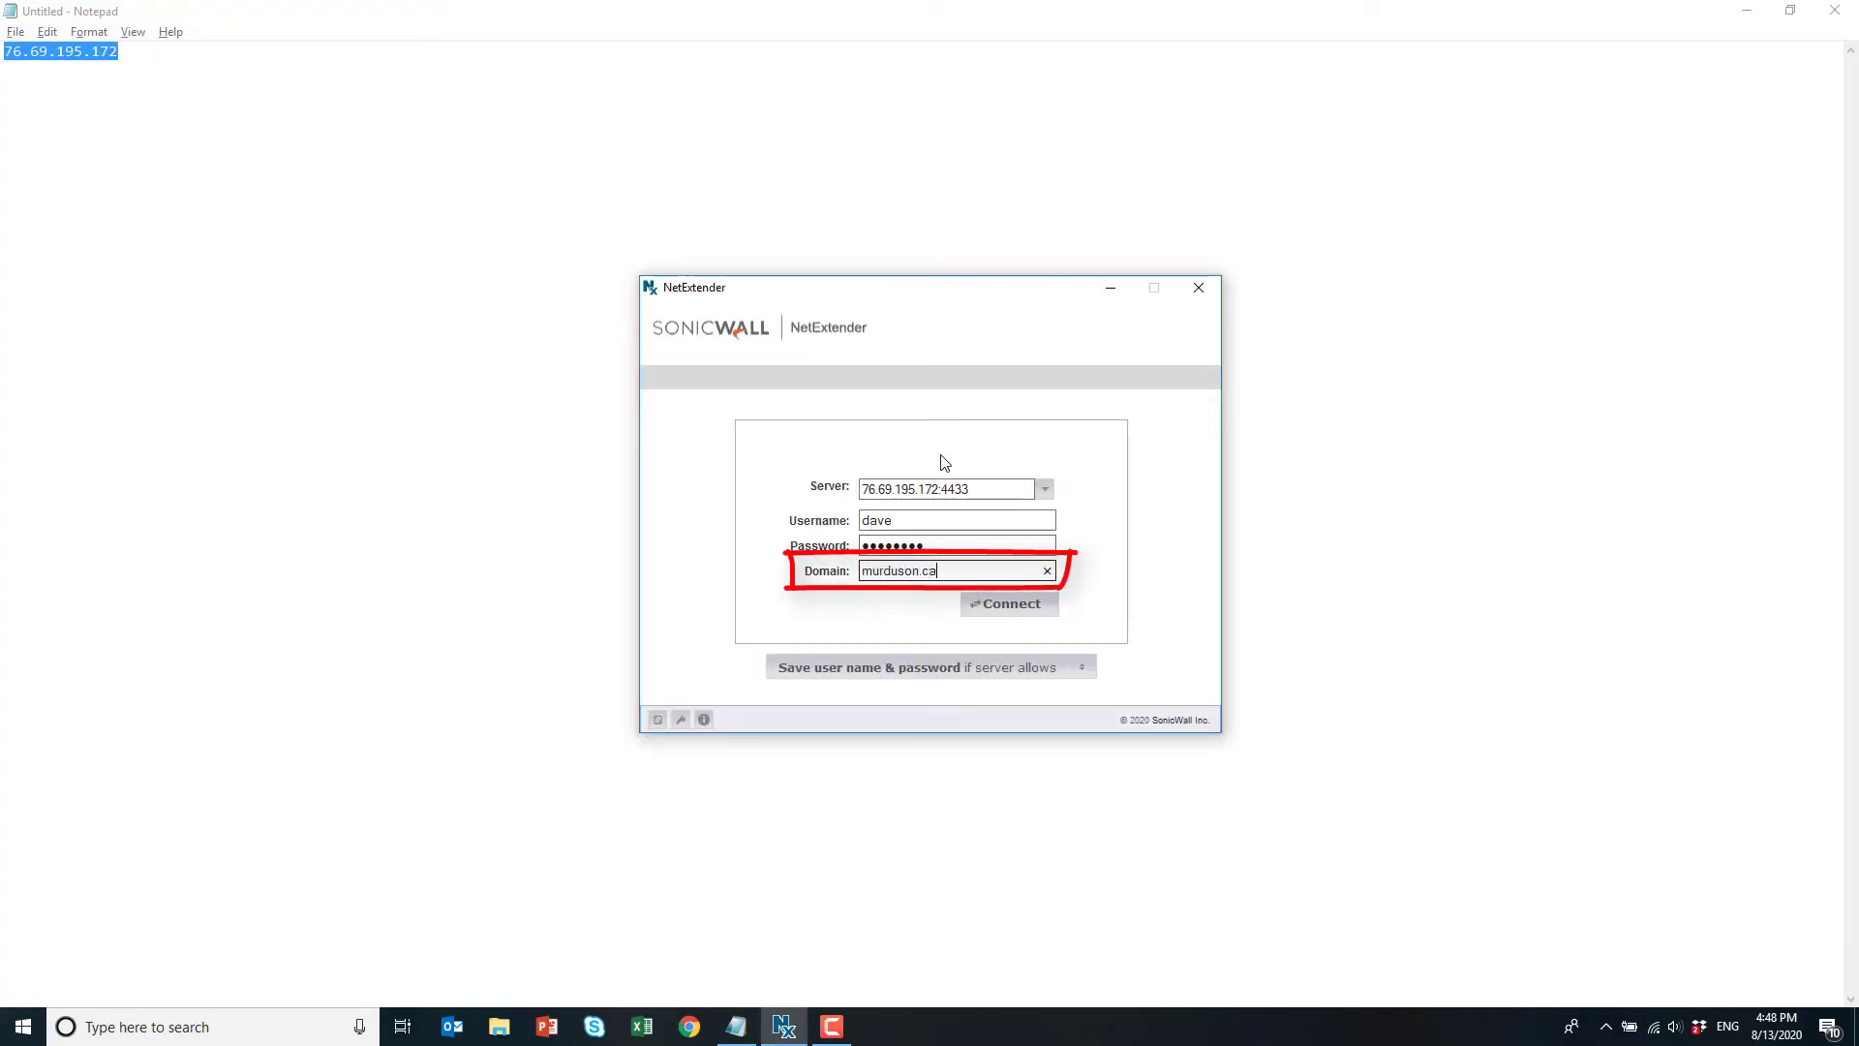
pyautogui.press('Return')
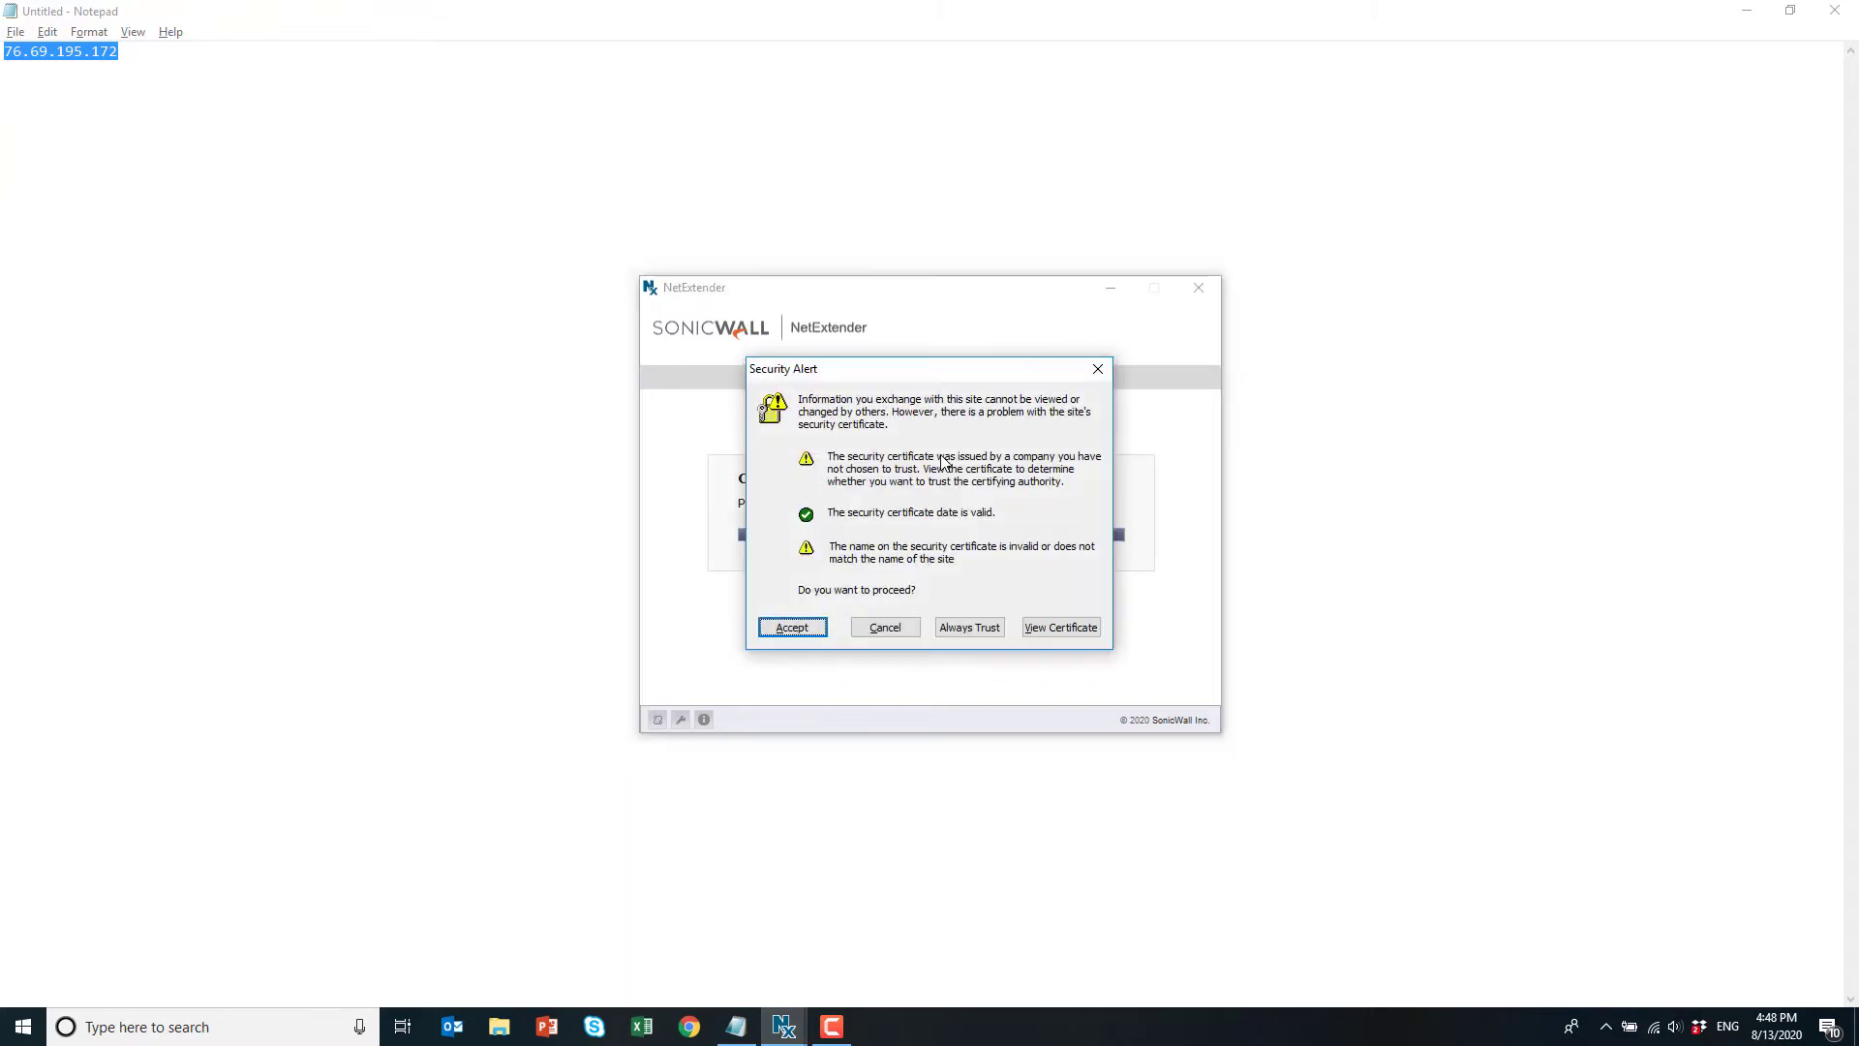
pyautogui.press('Return')
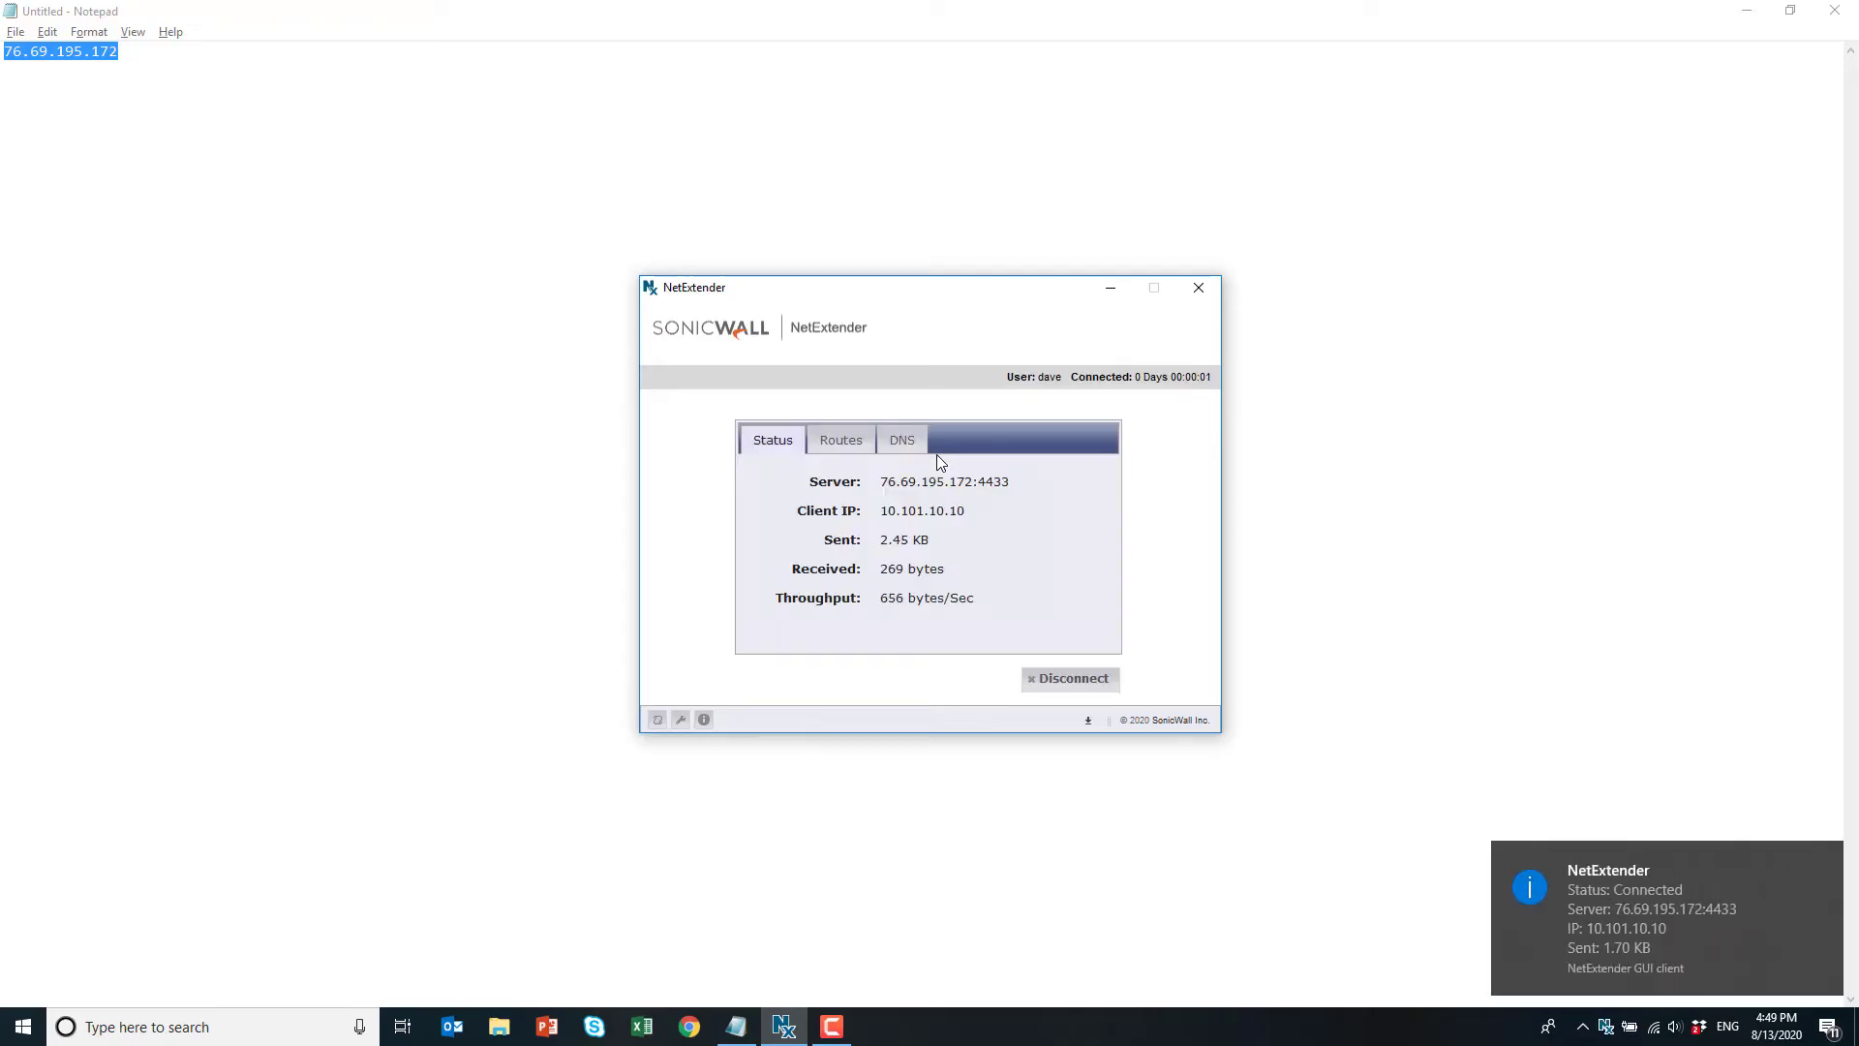
# Review the VPN's Routes, DNS and Status details.
pyautogui.click(852, 448)
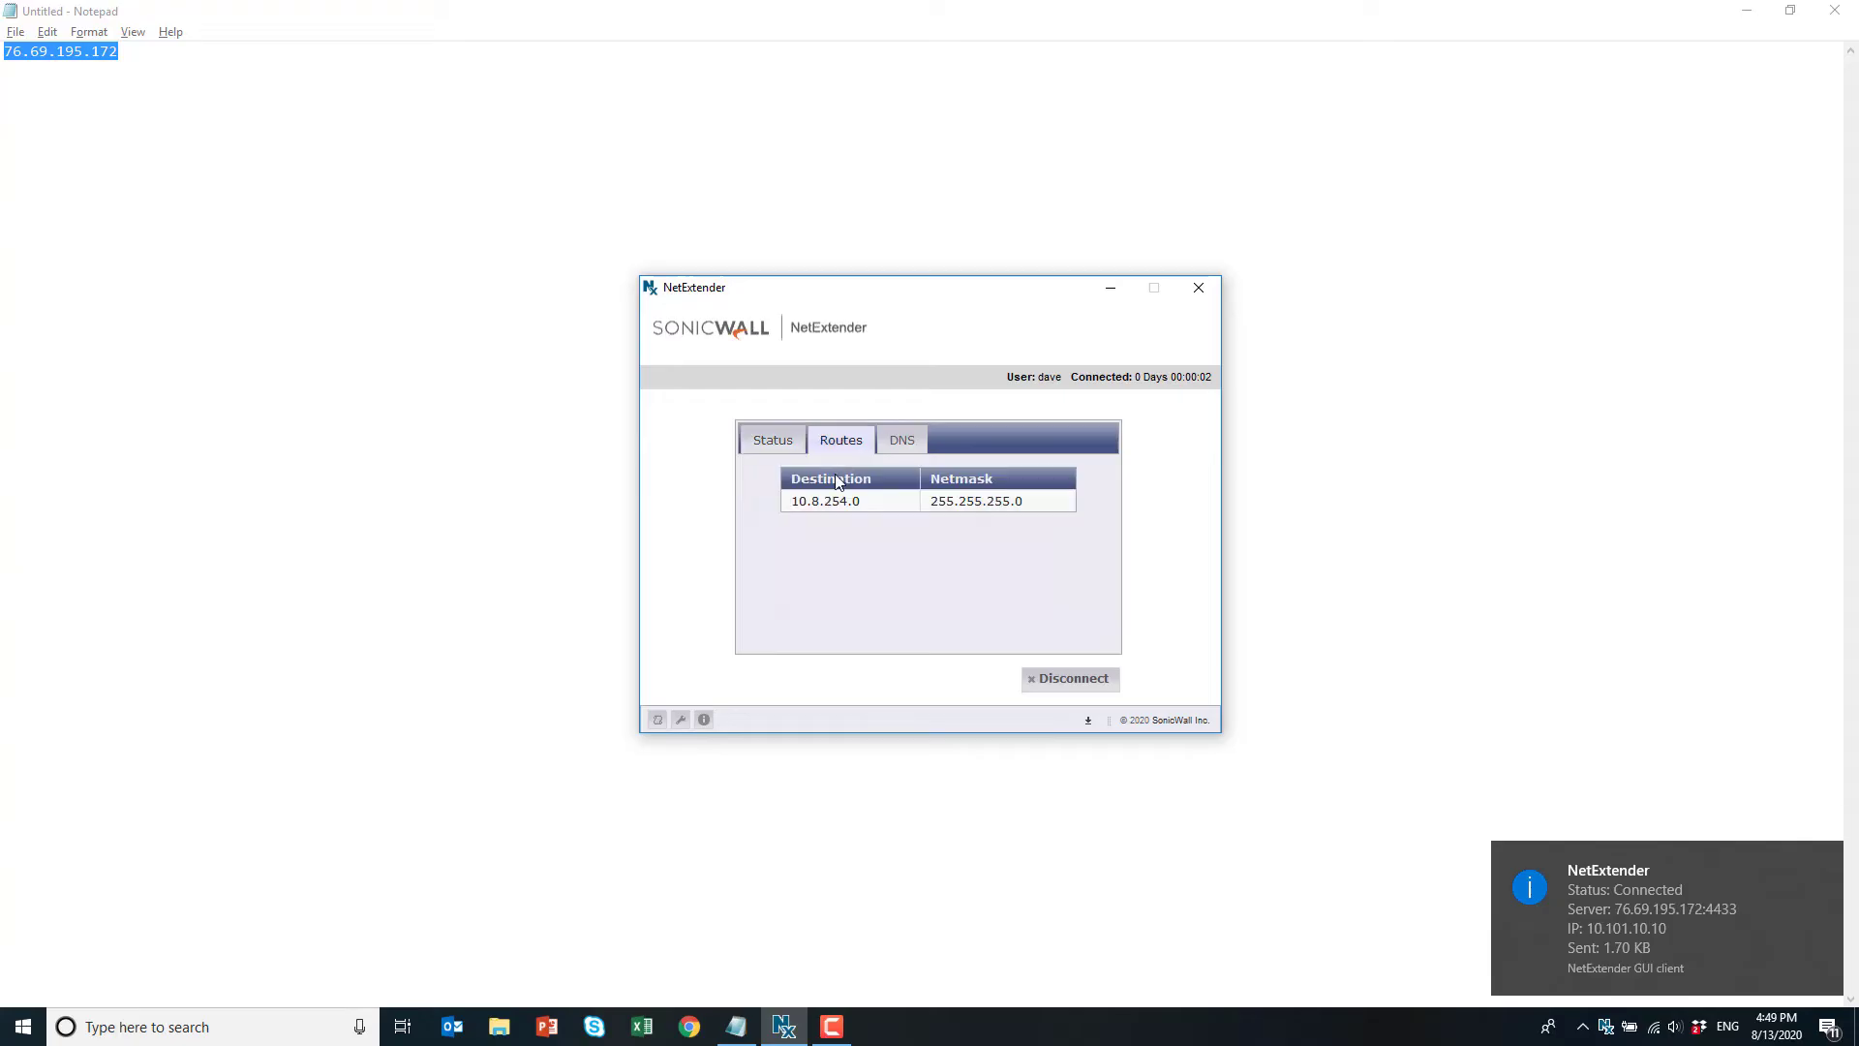
pyautogui.click(903, 447)
pyautogui.click(769, 447)
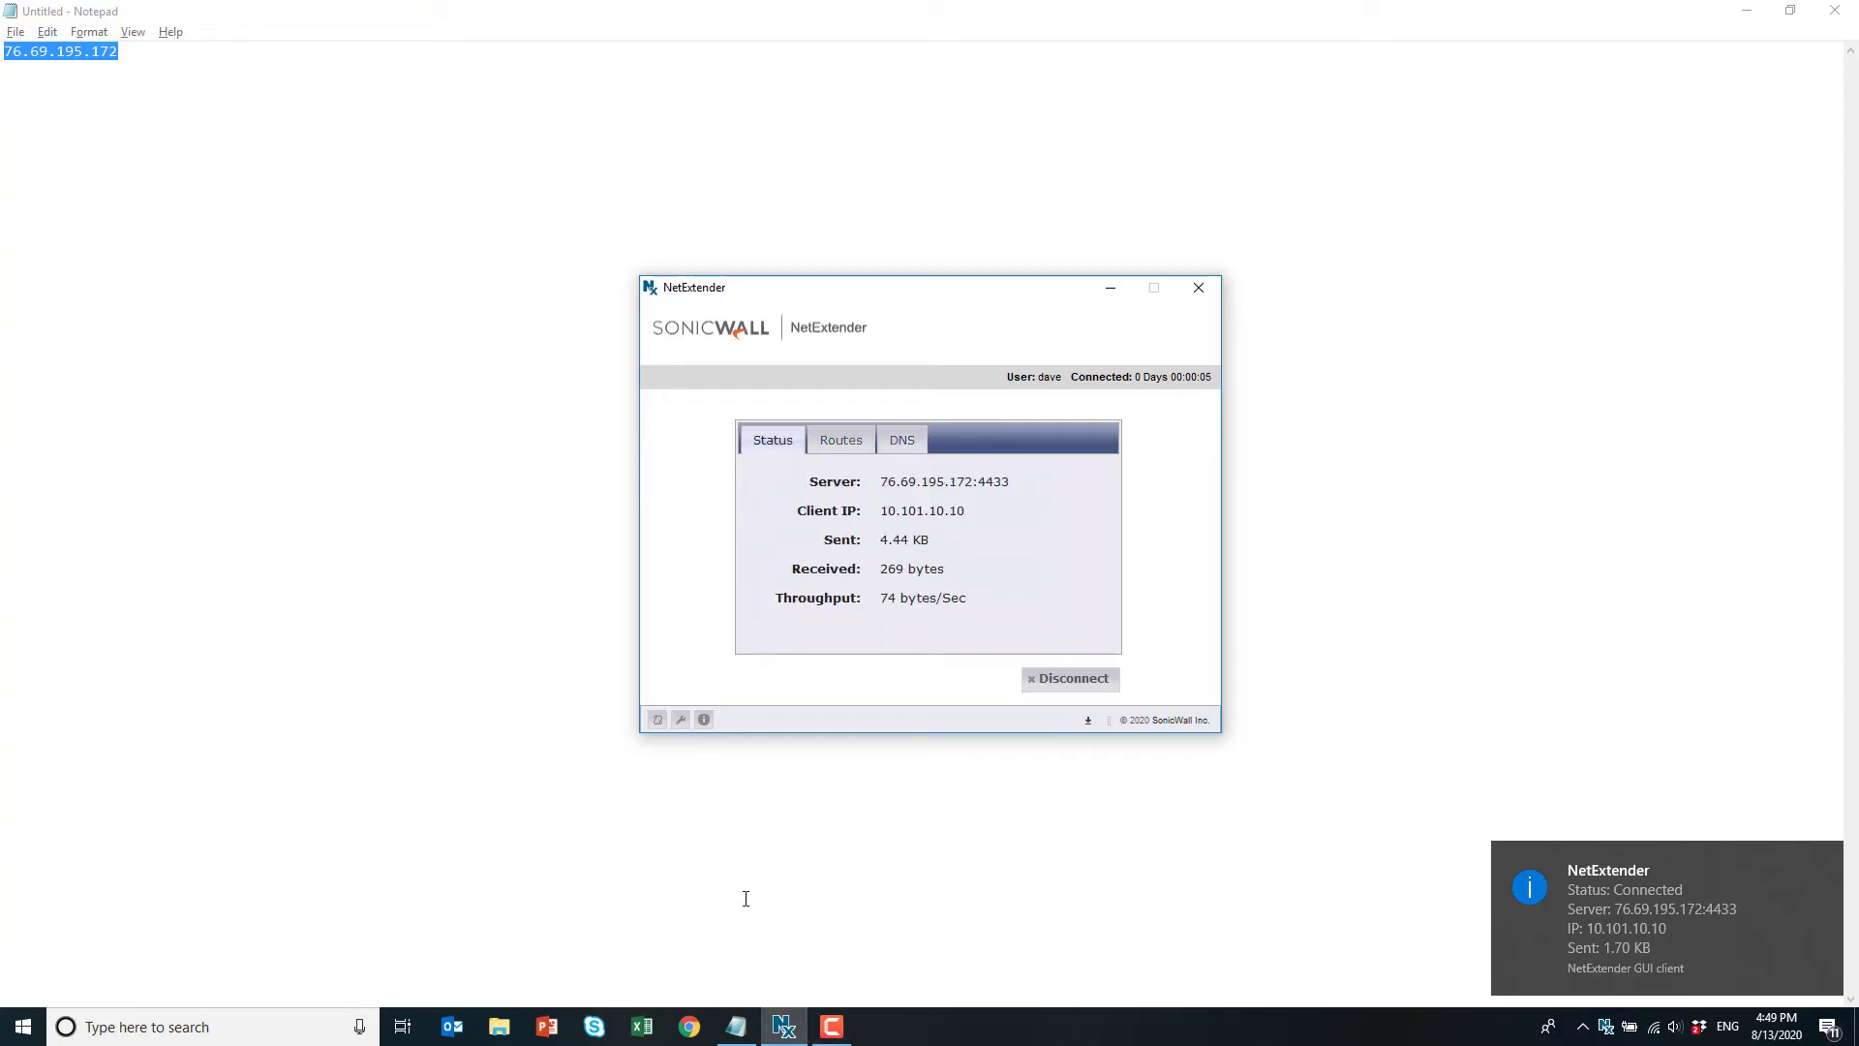
# Open Command Prompt via Win+R and enter 'ping 10.8.254.3'.
pyautogui.press('super+r')
pyautogui.write('cmd')
pyautogui.press('Return')
pyautogui.write('ping 10.8.254.3')
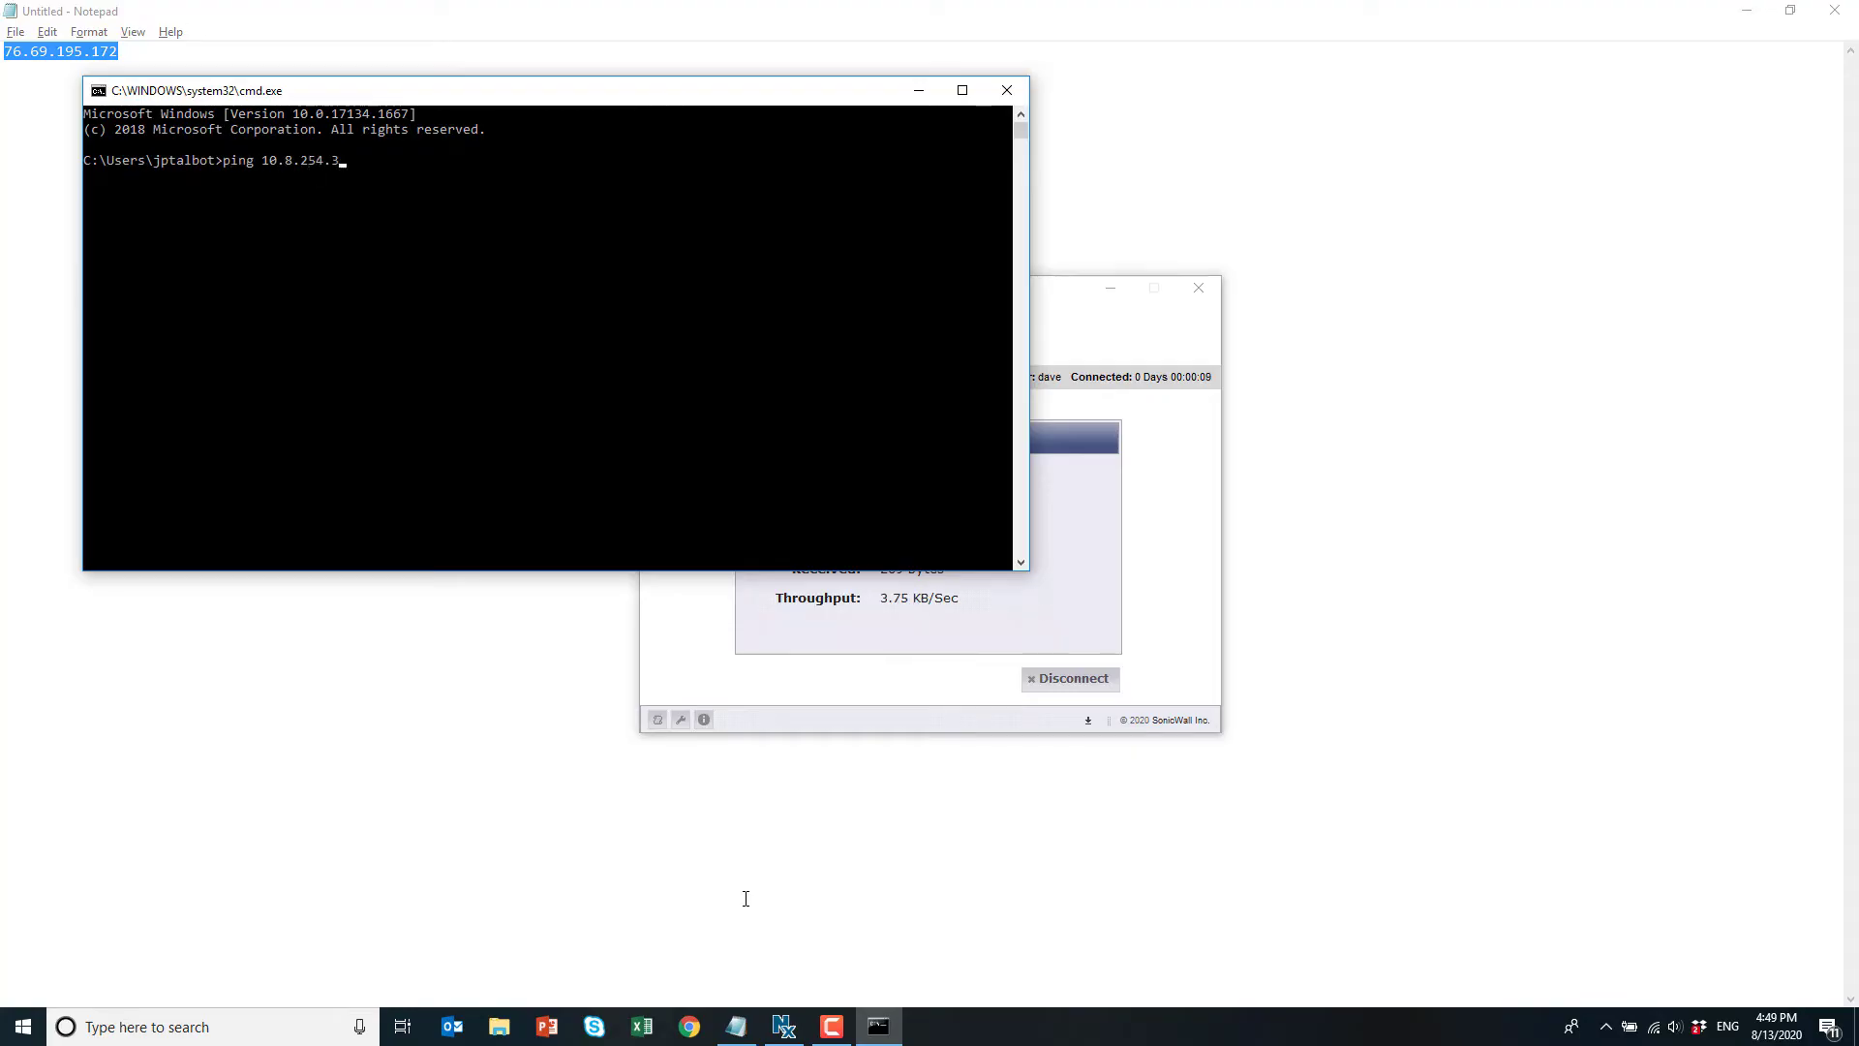
# Ping 10.8.254.3, 10.8.254.5 and 10.8.254.6, stopping each with Ctrl+C.
pyautogui.press('Return')
pyautogui.hotkey('ctrl', 'c')
pyautogui.press('Up')
pyautogui.write('5')
pyautogui.press('Return')
pyautogui.hotkey('ctrl', 'c')
pyautogui.press('Up')
pyautogui.press('BackSpace')
pyautogui.write('6')
pyautogui.press('Return')
pyautogui.hotkey('ctrl', 'c')
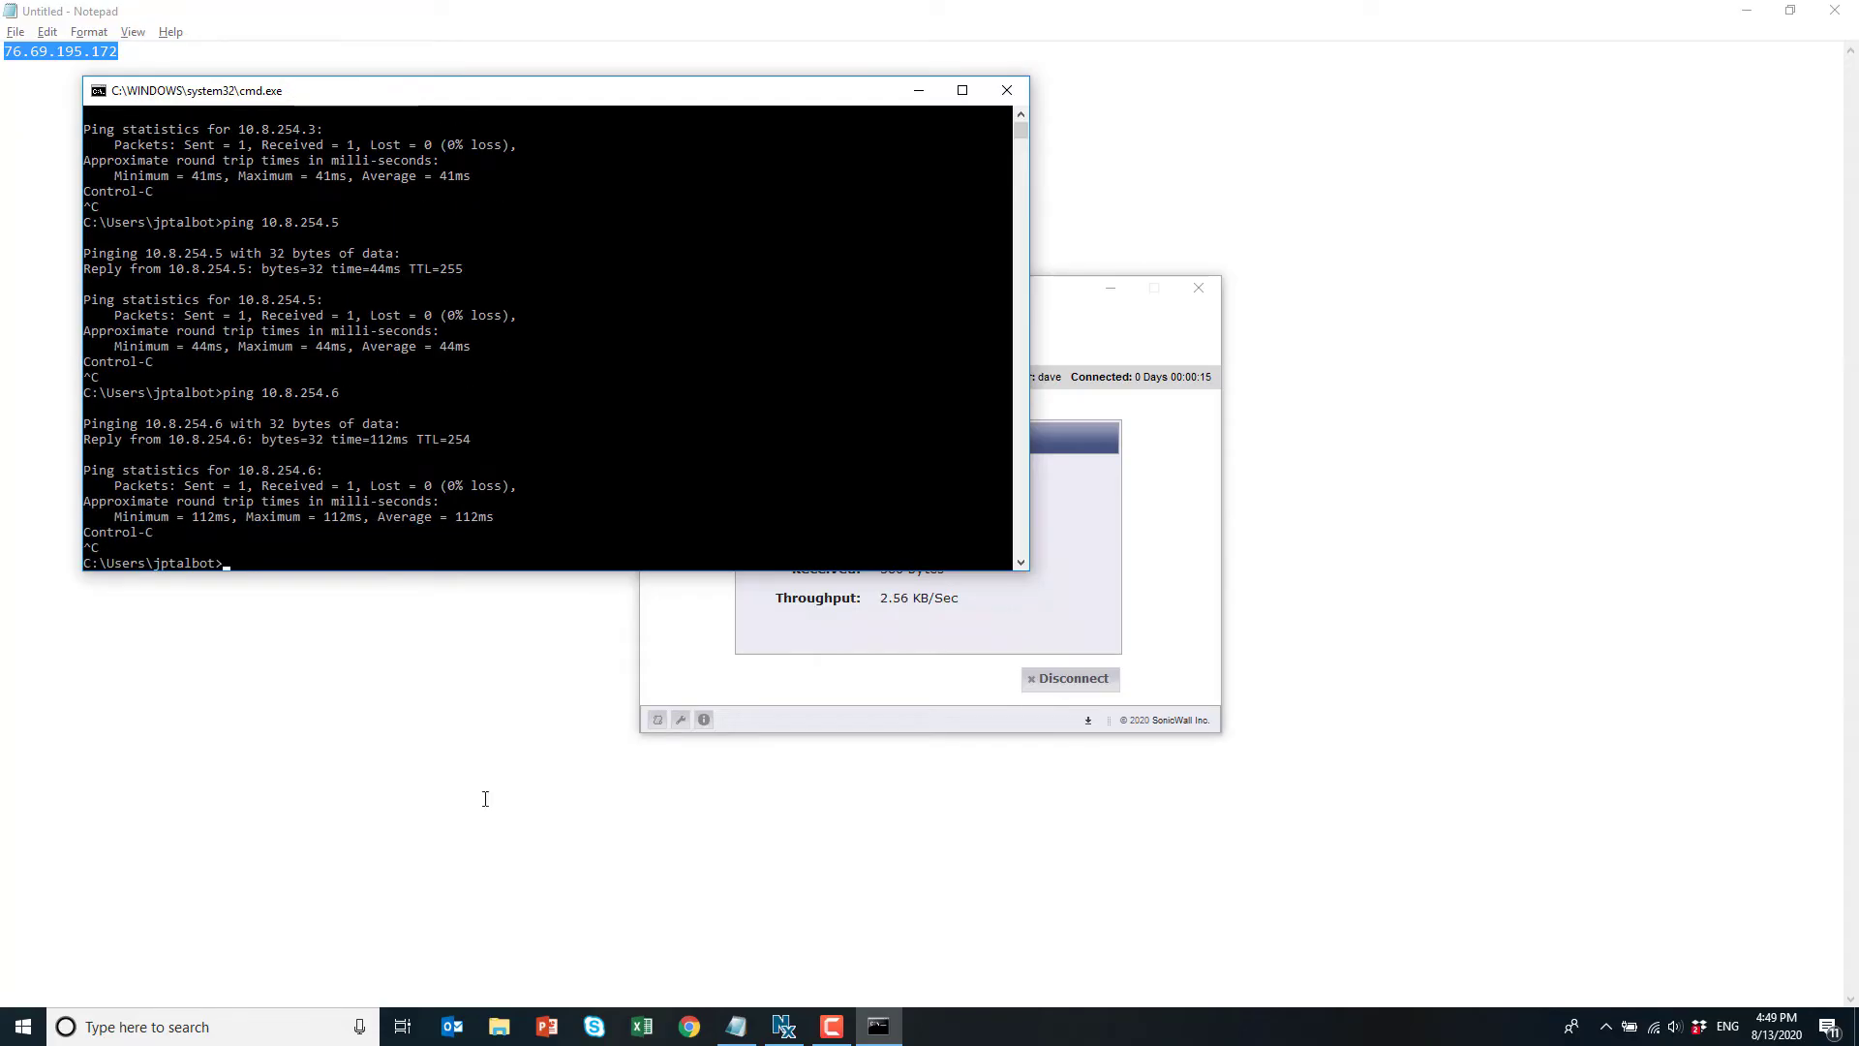
# Open Chrome and browse to the QNAP page at 10.8.254.3.
pyautogui.click(689, 1026)
pyautogui.write('10.8.254.3')
pyautogui.press('Return')
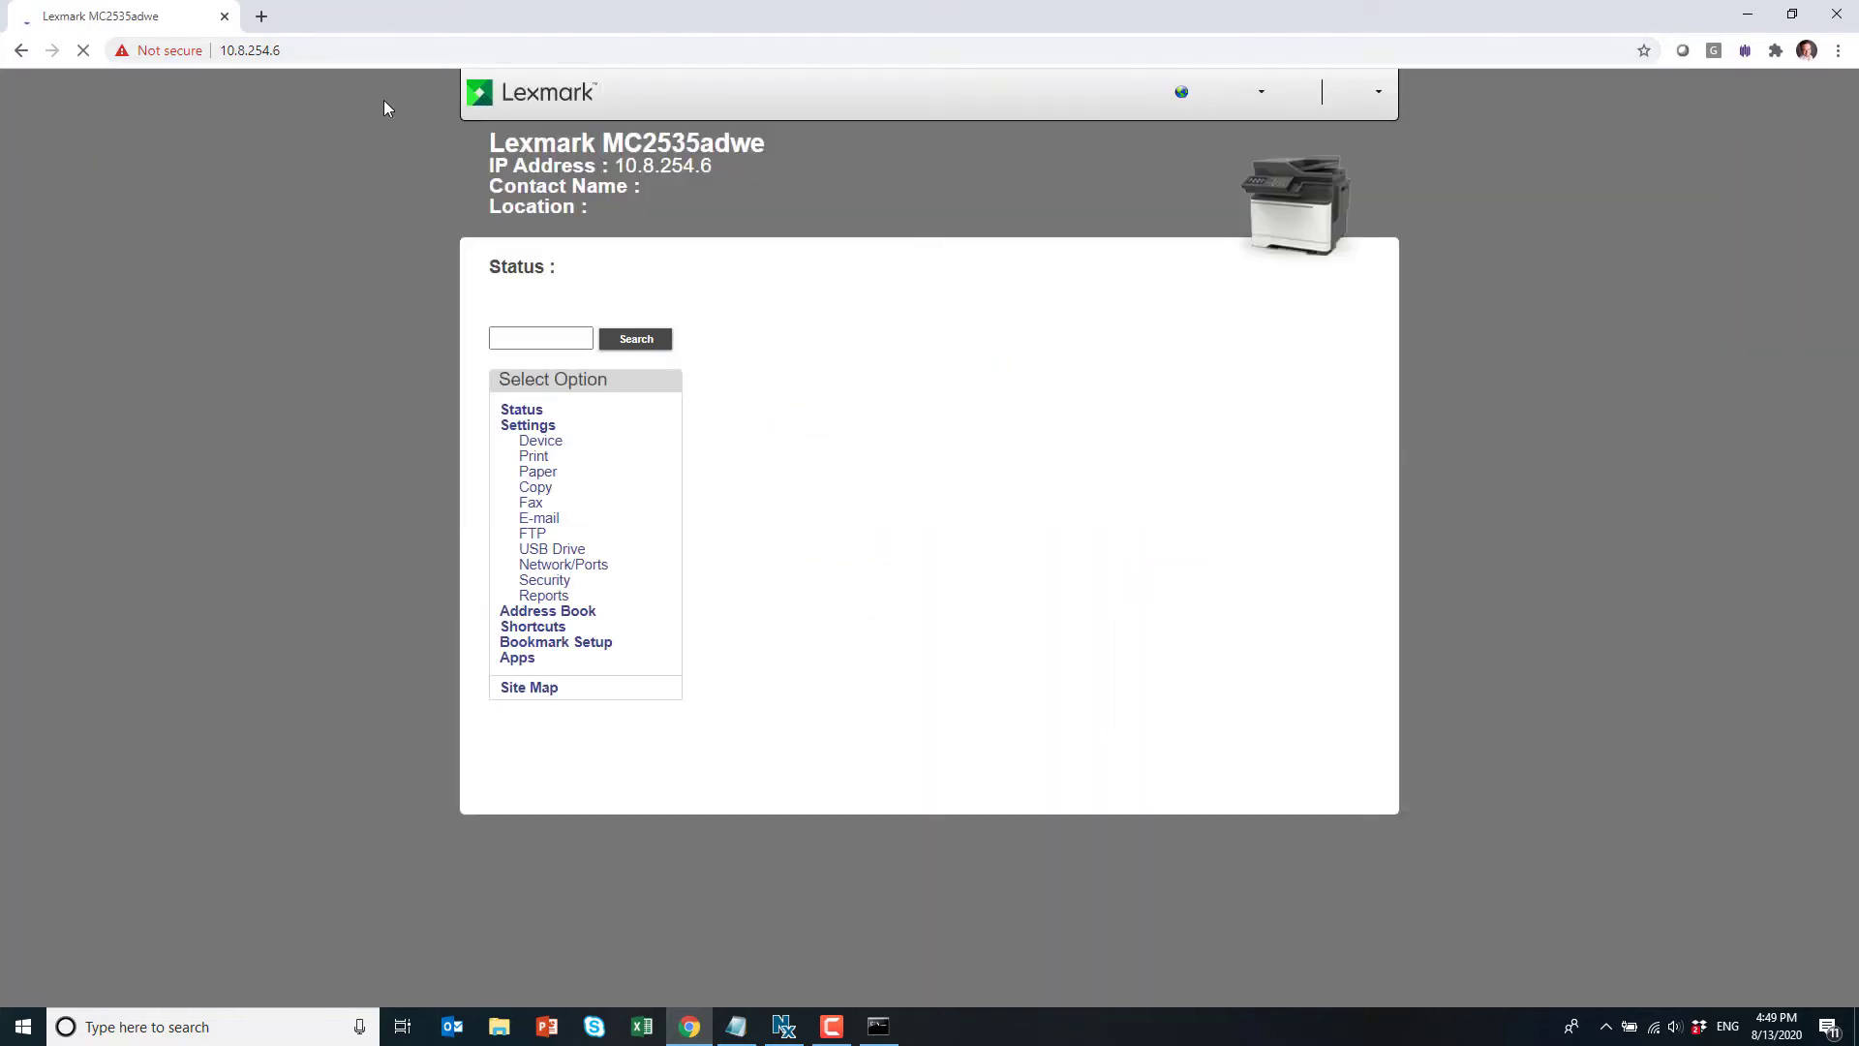
# Go to the printer's page at 10.8.254.6 in Chrome.
pyautogui.click(311, 54)
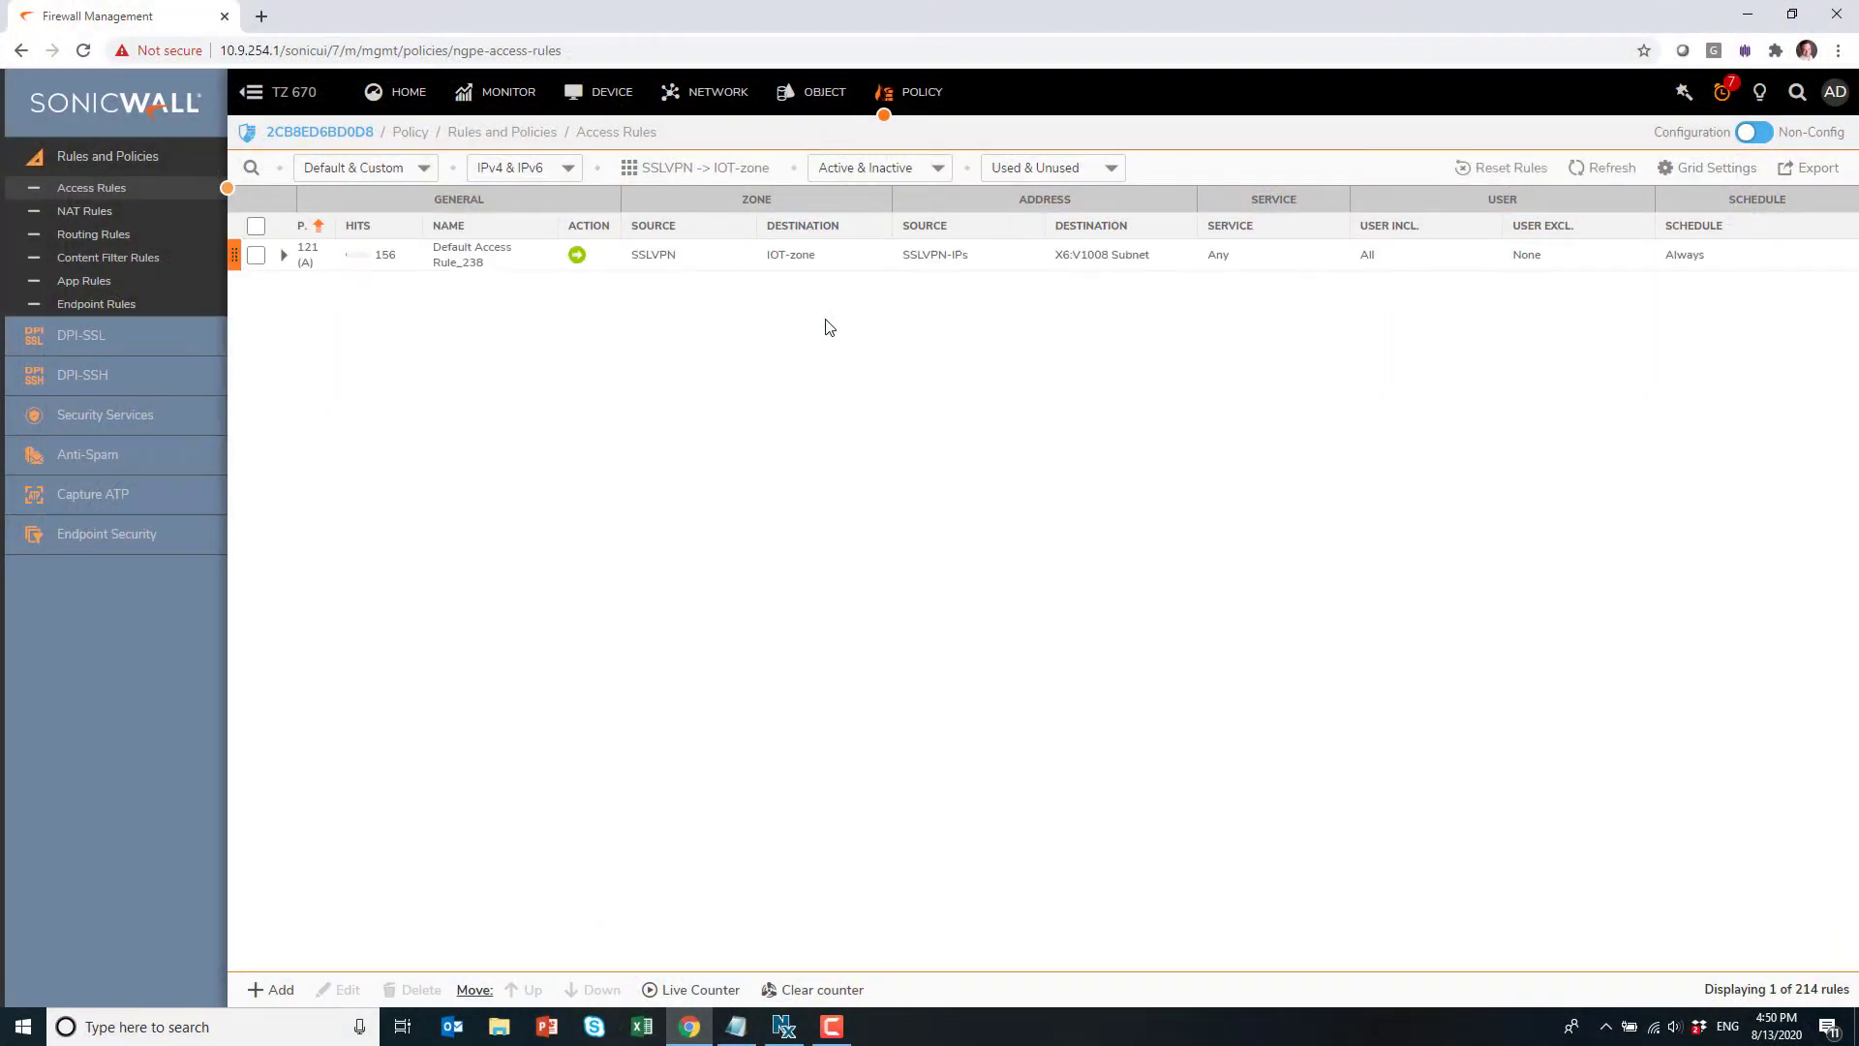
# Filter the access rules to the SSLVPN to IOT-zone matrix.
pyautogui.click(640, 170)
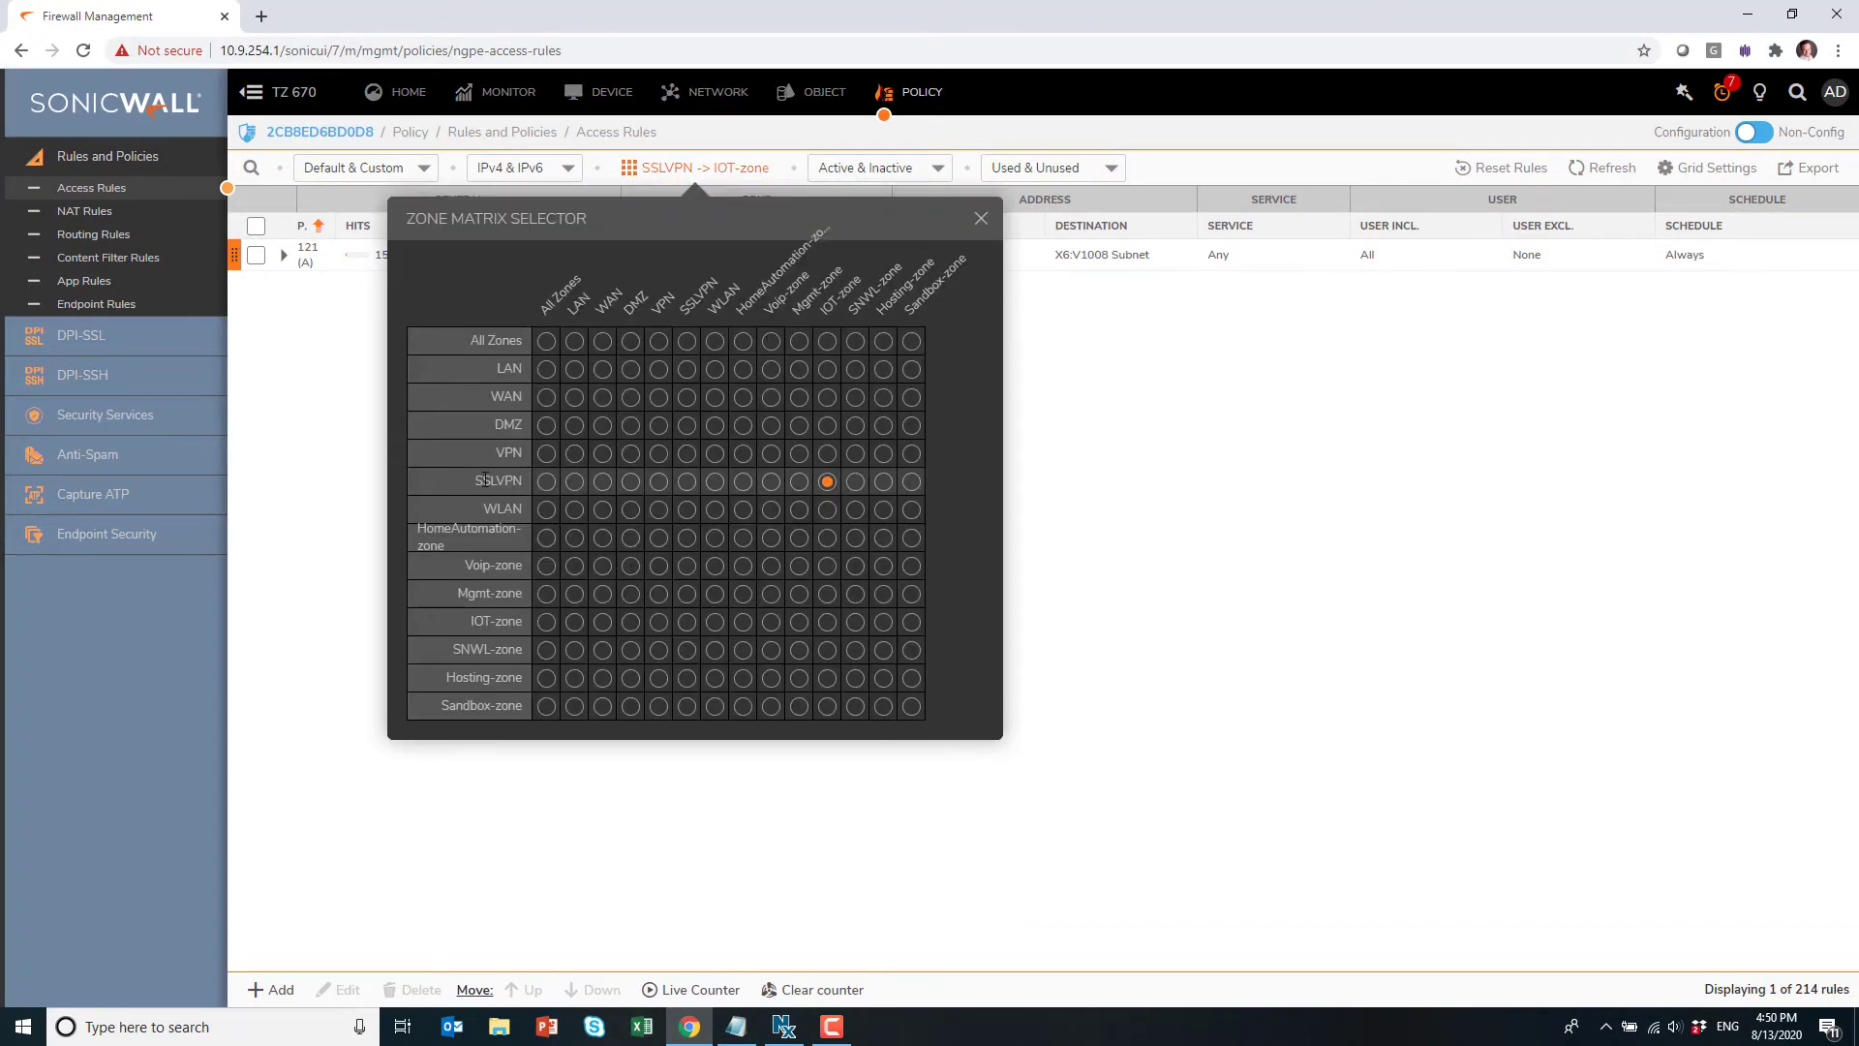
pyautogui.doubleClick(518, 481)
pyautogui.click(1086, 487)
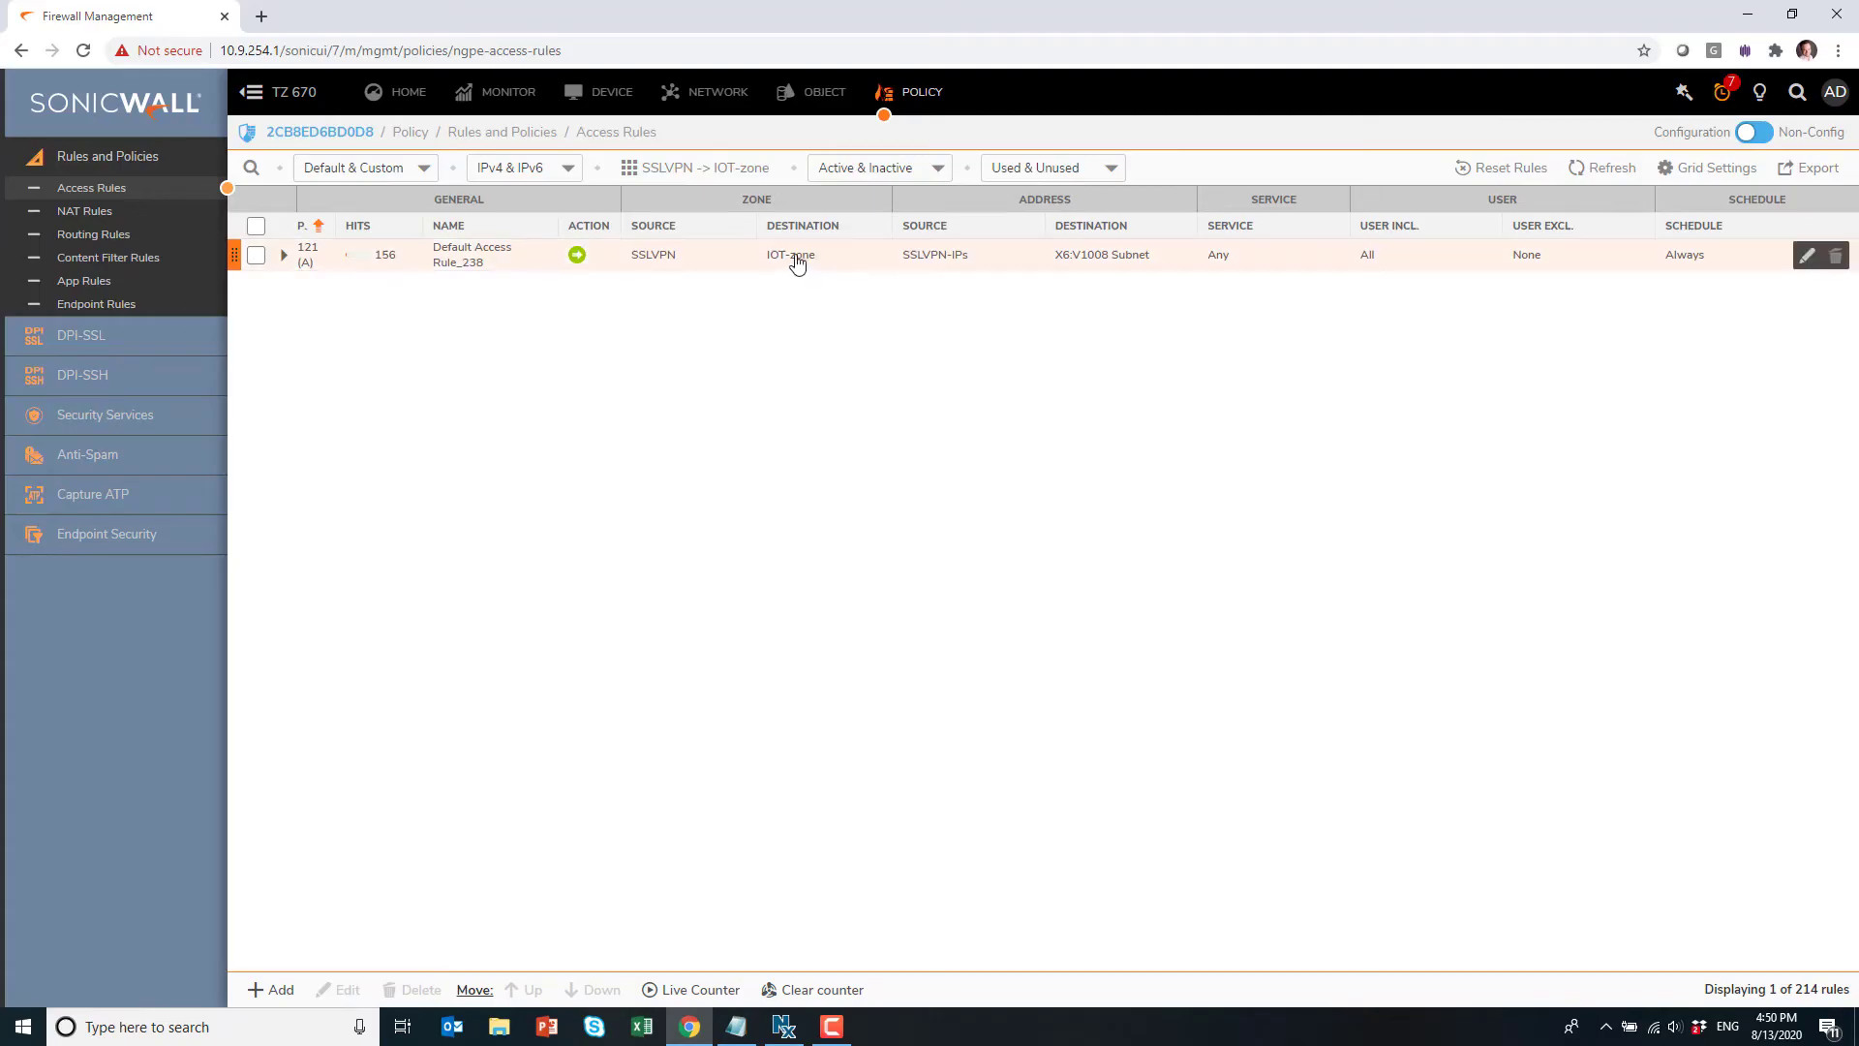
# Change Default Access Rule_238's destination service from Any to ICMP and save.
pyautogui.moveTo(796, 262)
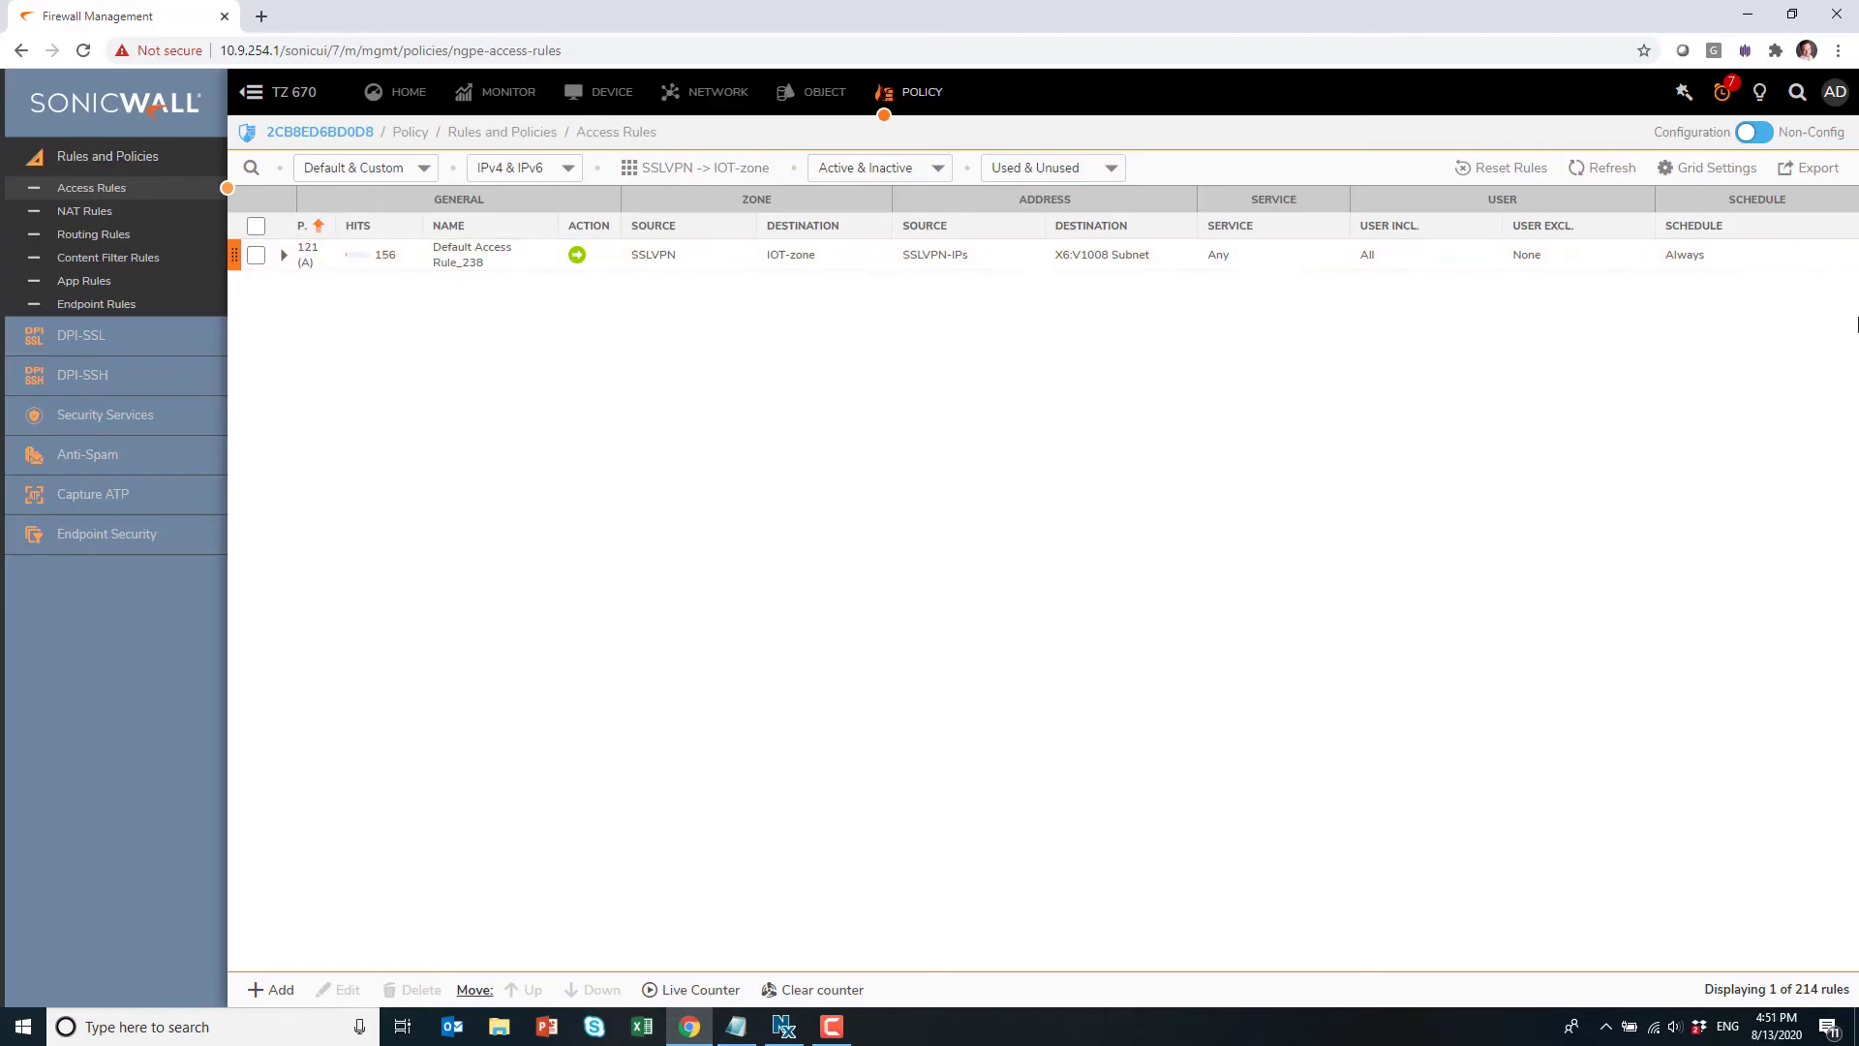
pyautogui.click(1805, 256)
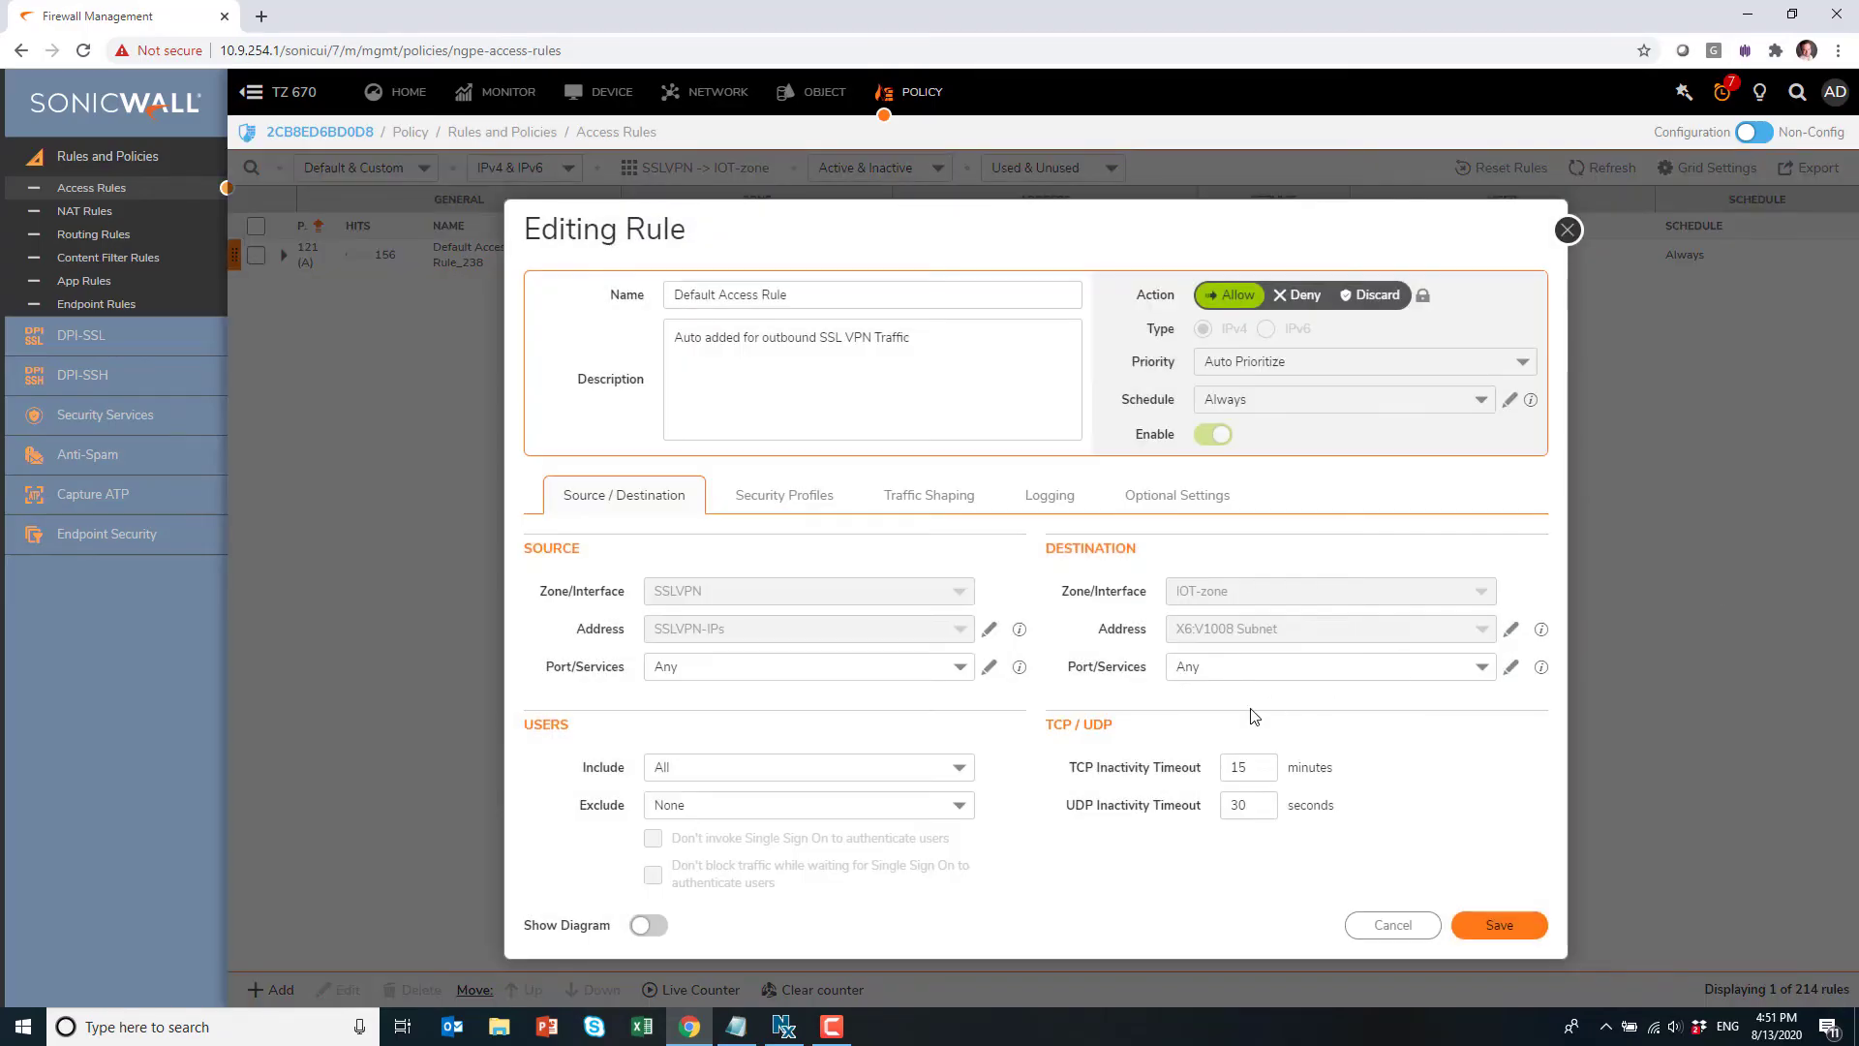
pyautogui.click(1236, 668)
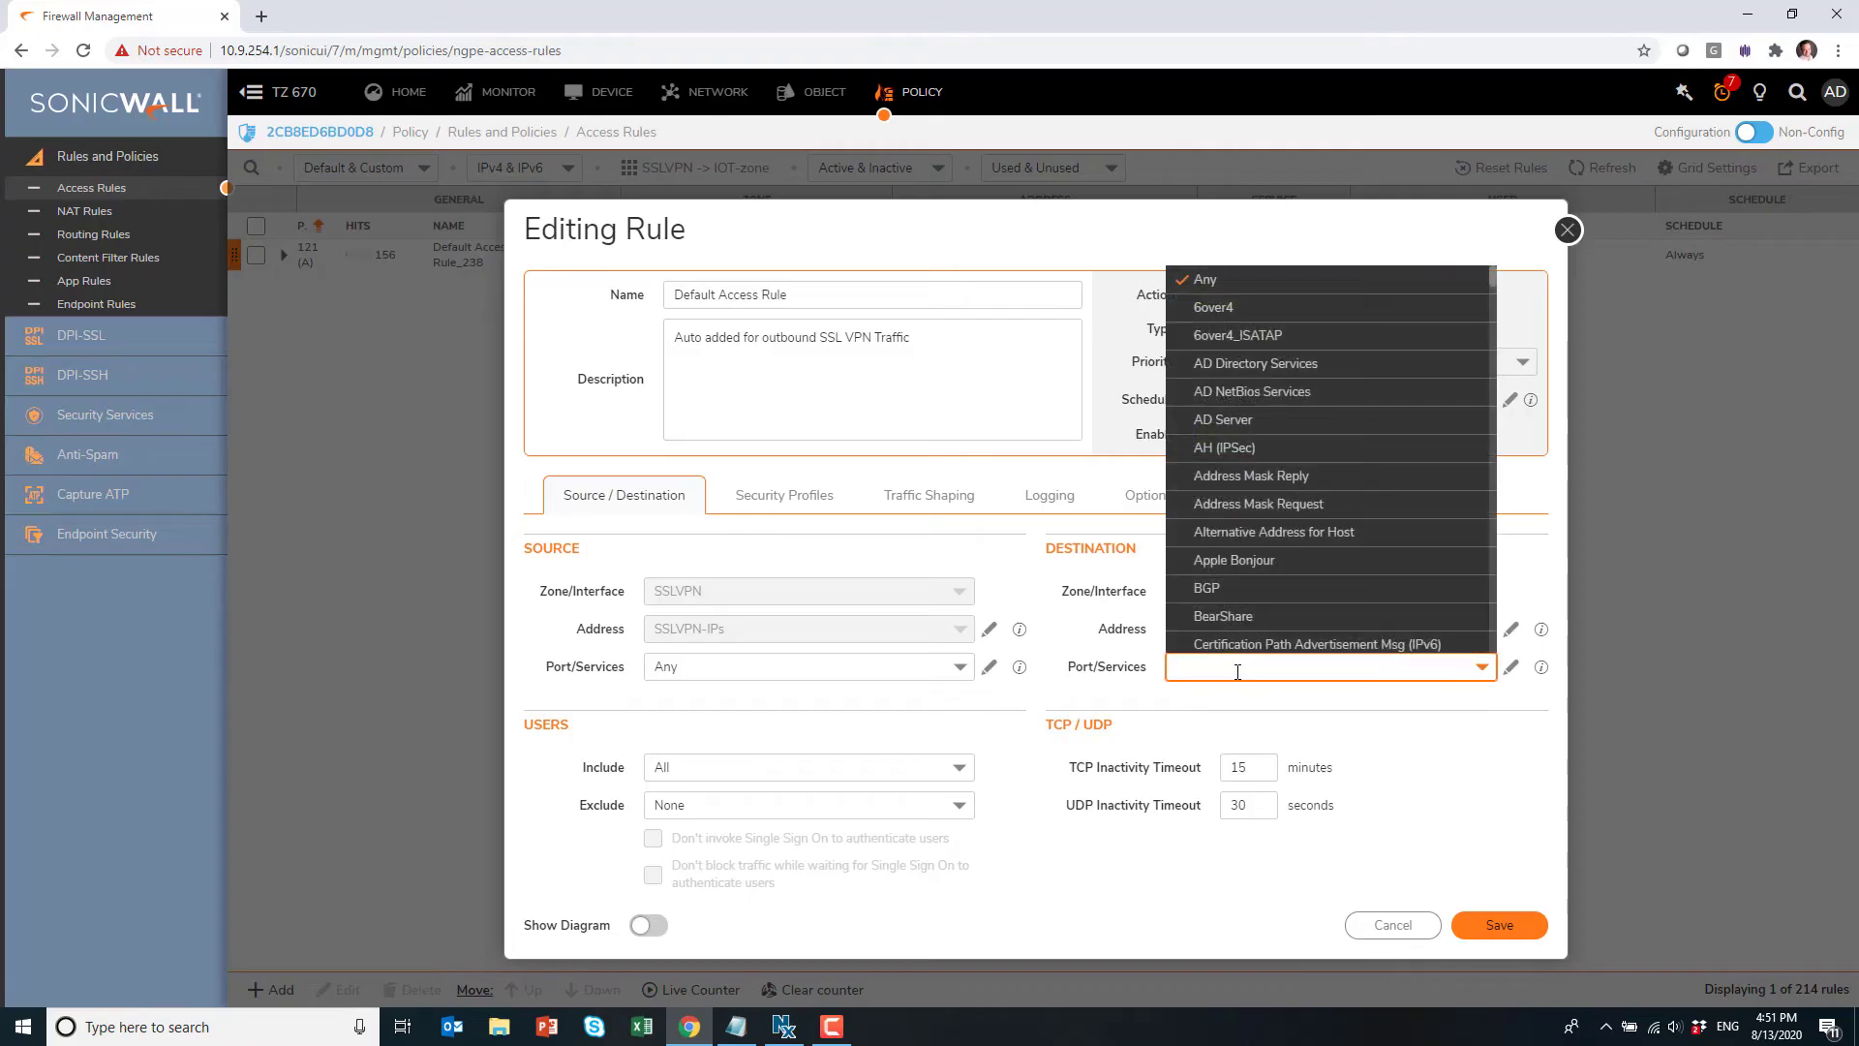
pyautogui.write('icmp')
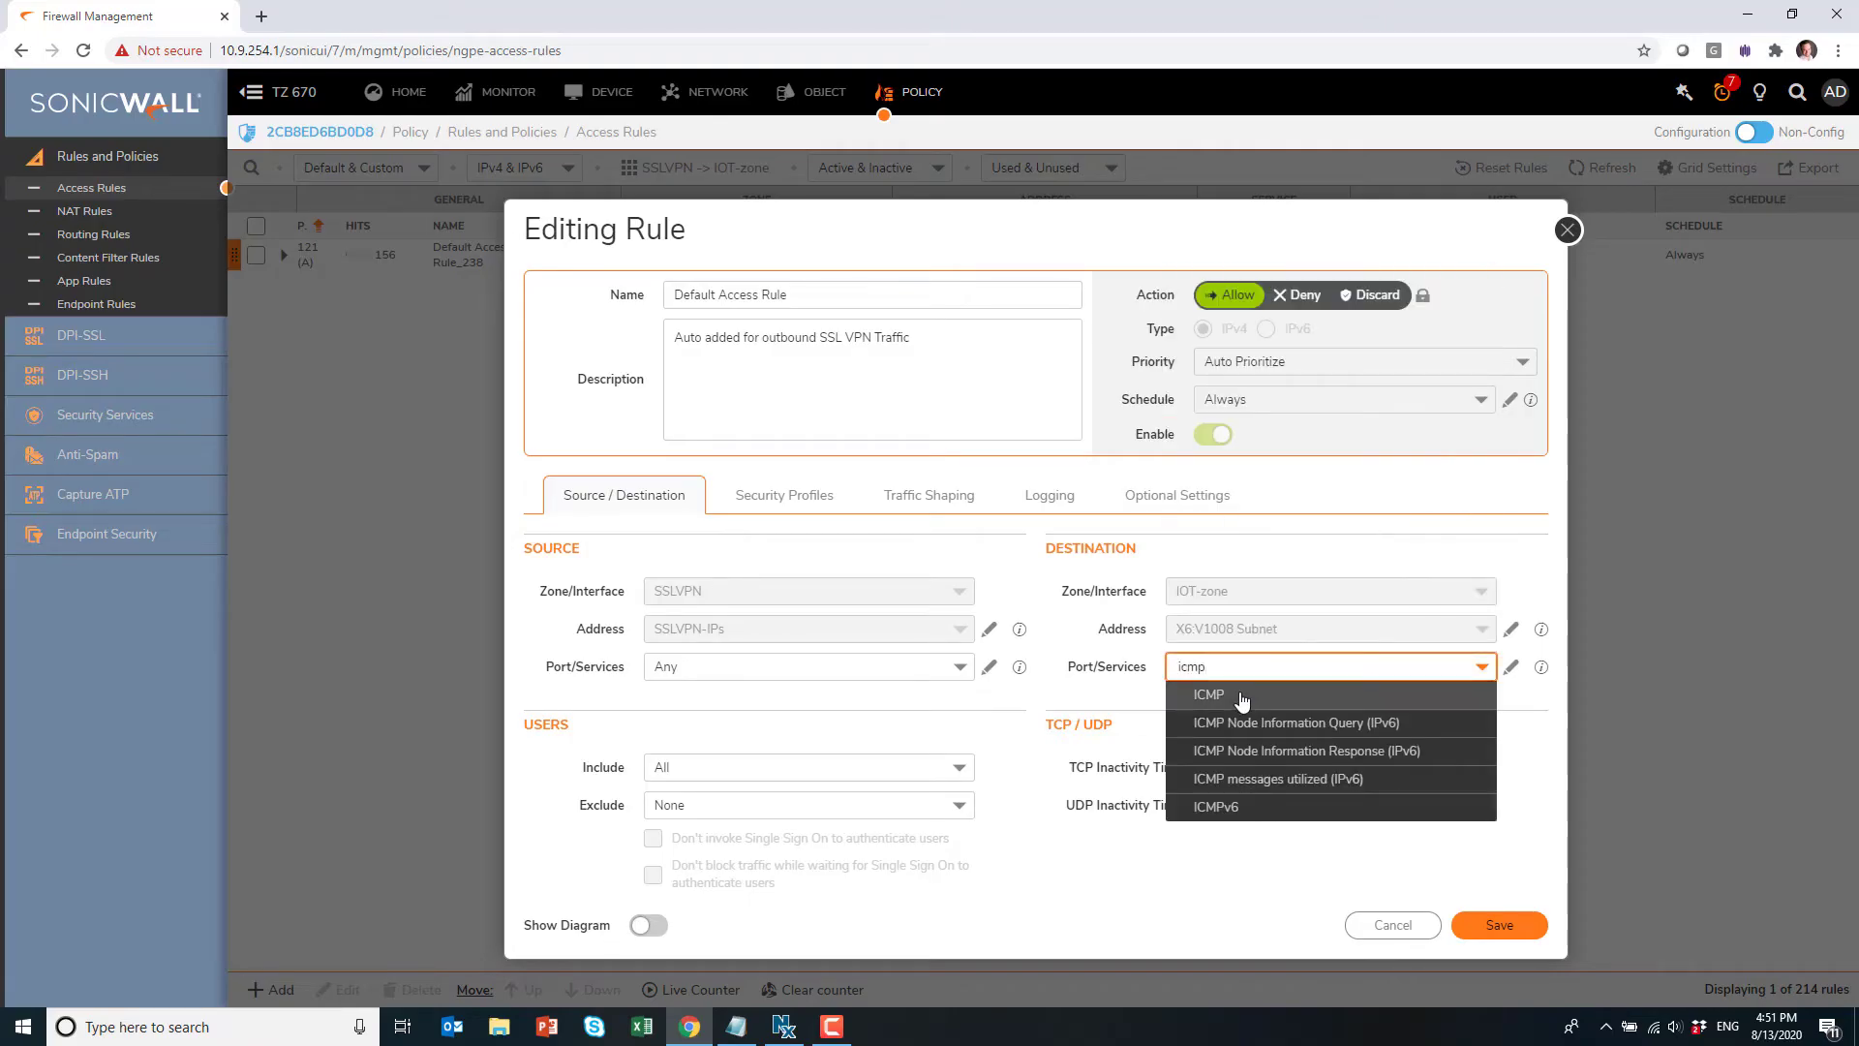
pyautogui.click(1241, 695)
pyautogui.click(1500, 927)
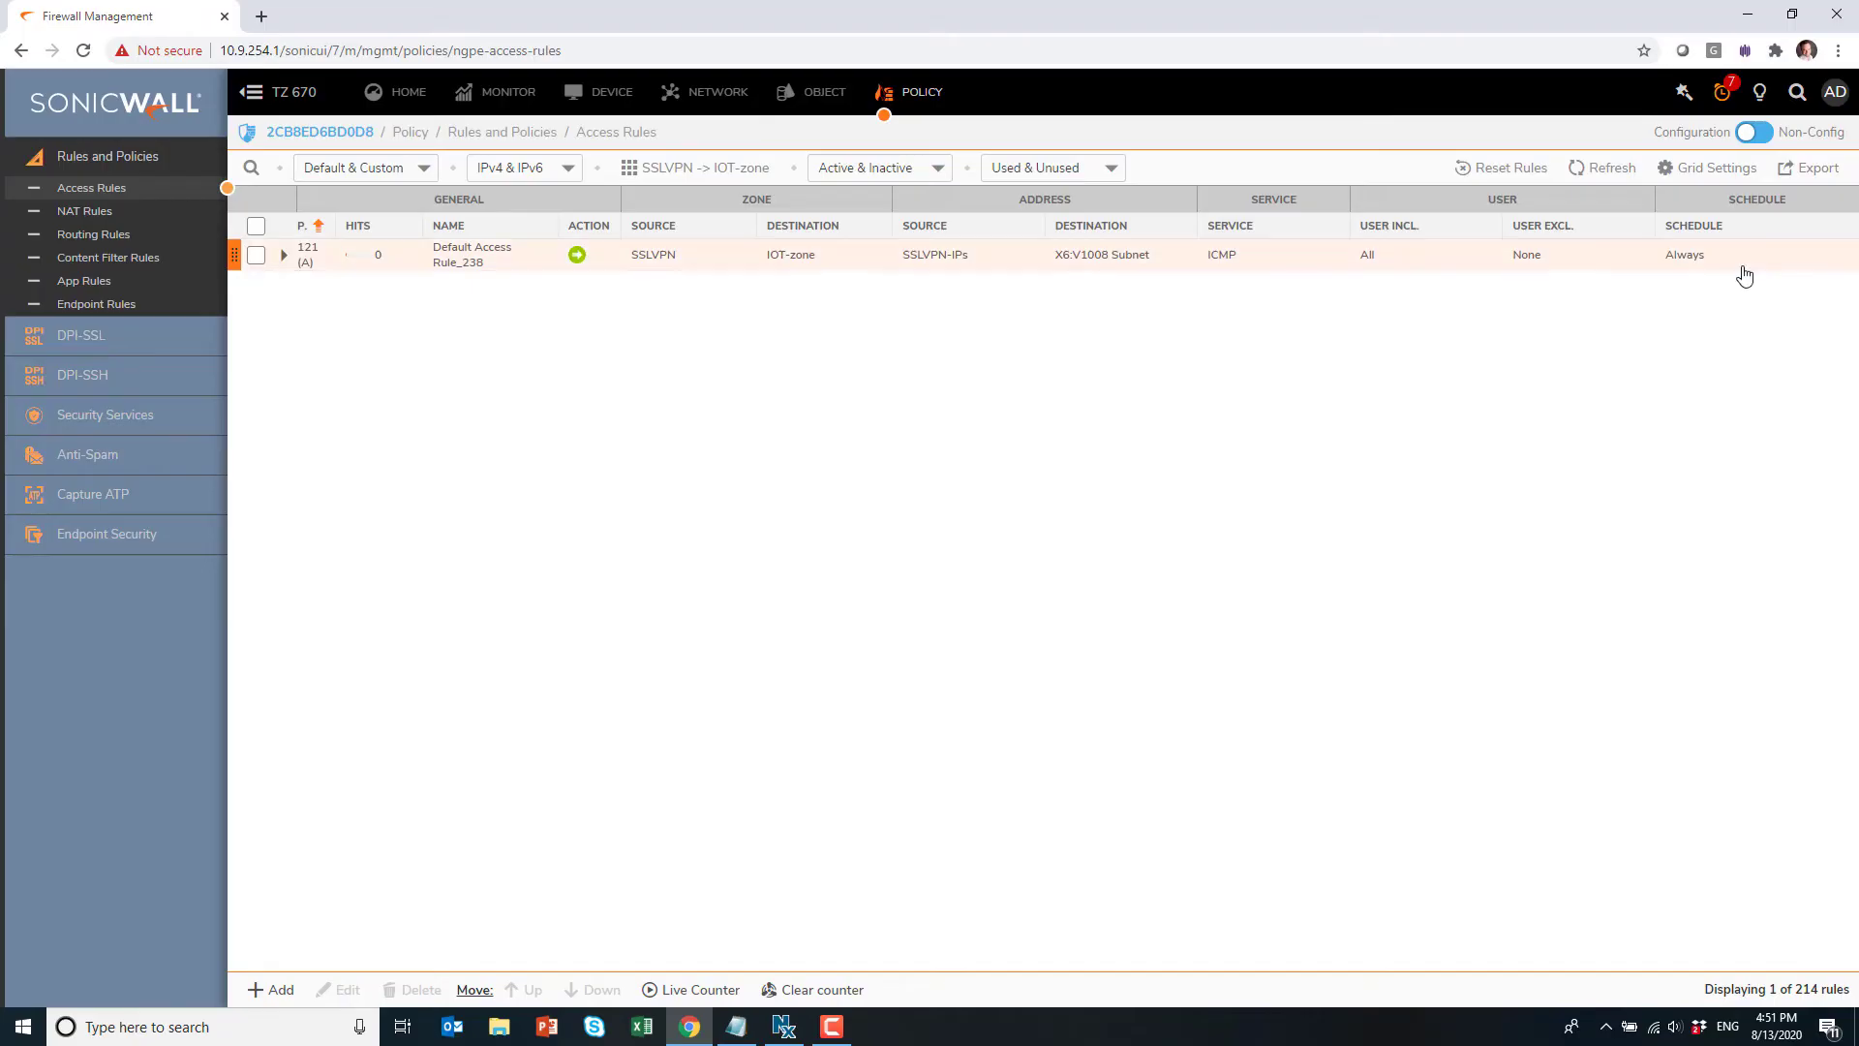
pyautogui.moveTo(1797, 253)
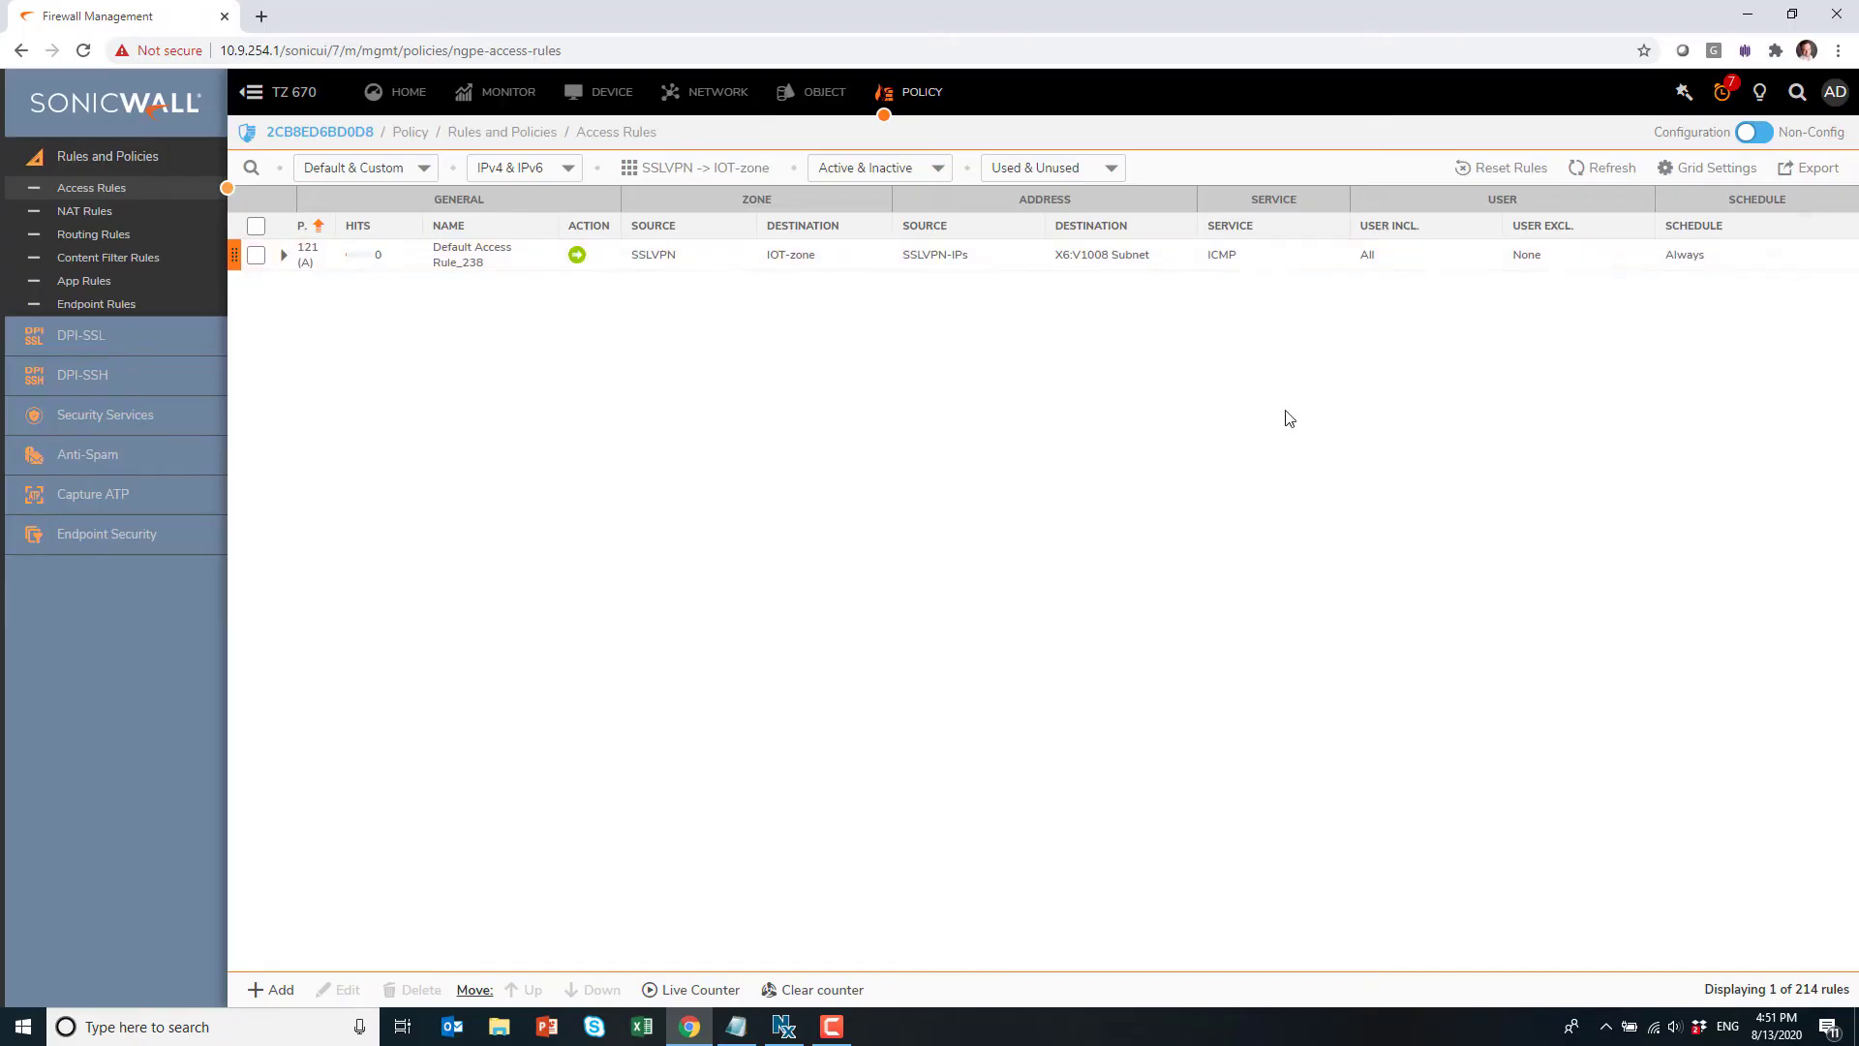
# Start a new access rule with source SSLVPN-IPs and destination QNAP.
pyautogui.click(274, 990)
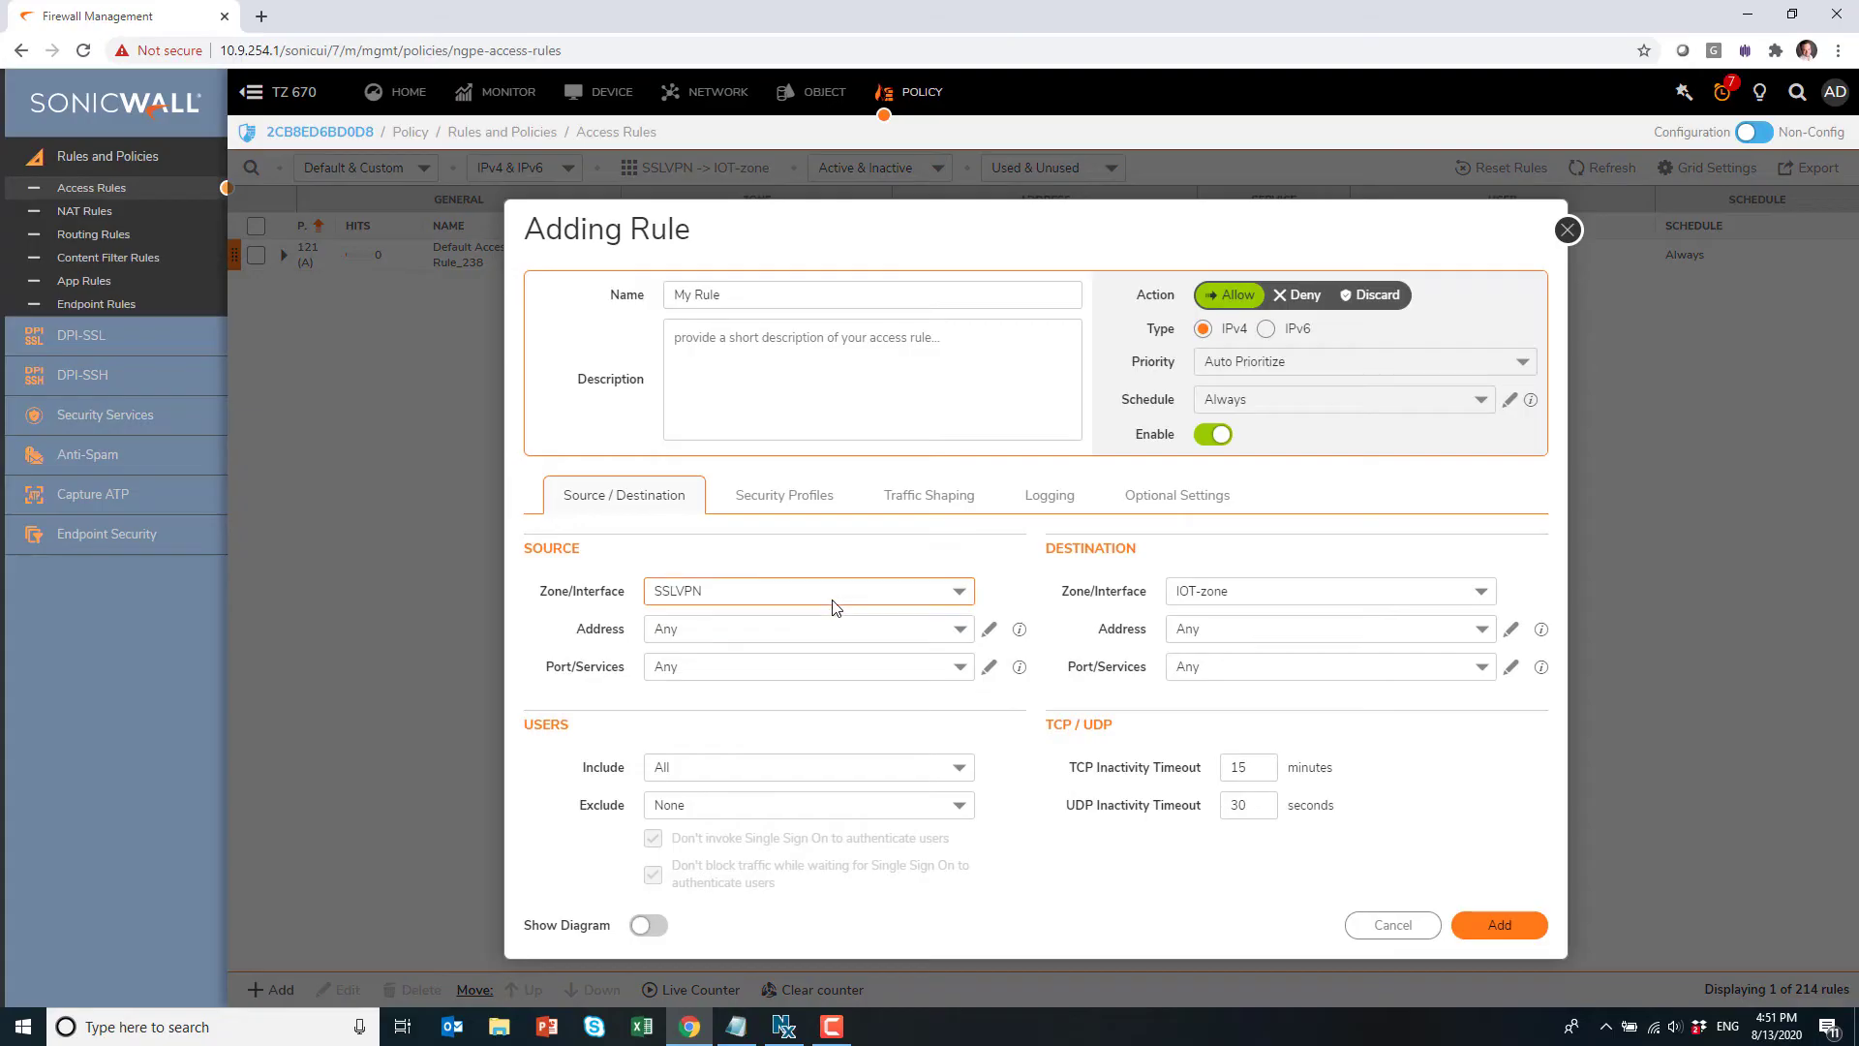
pyautogui.moveTo(783, 201); pyautogui.dragTo(783, 285)
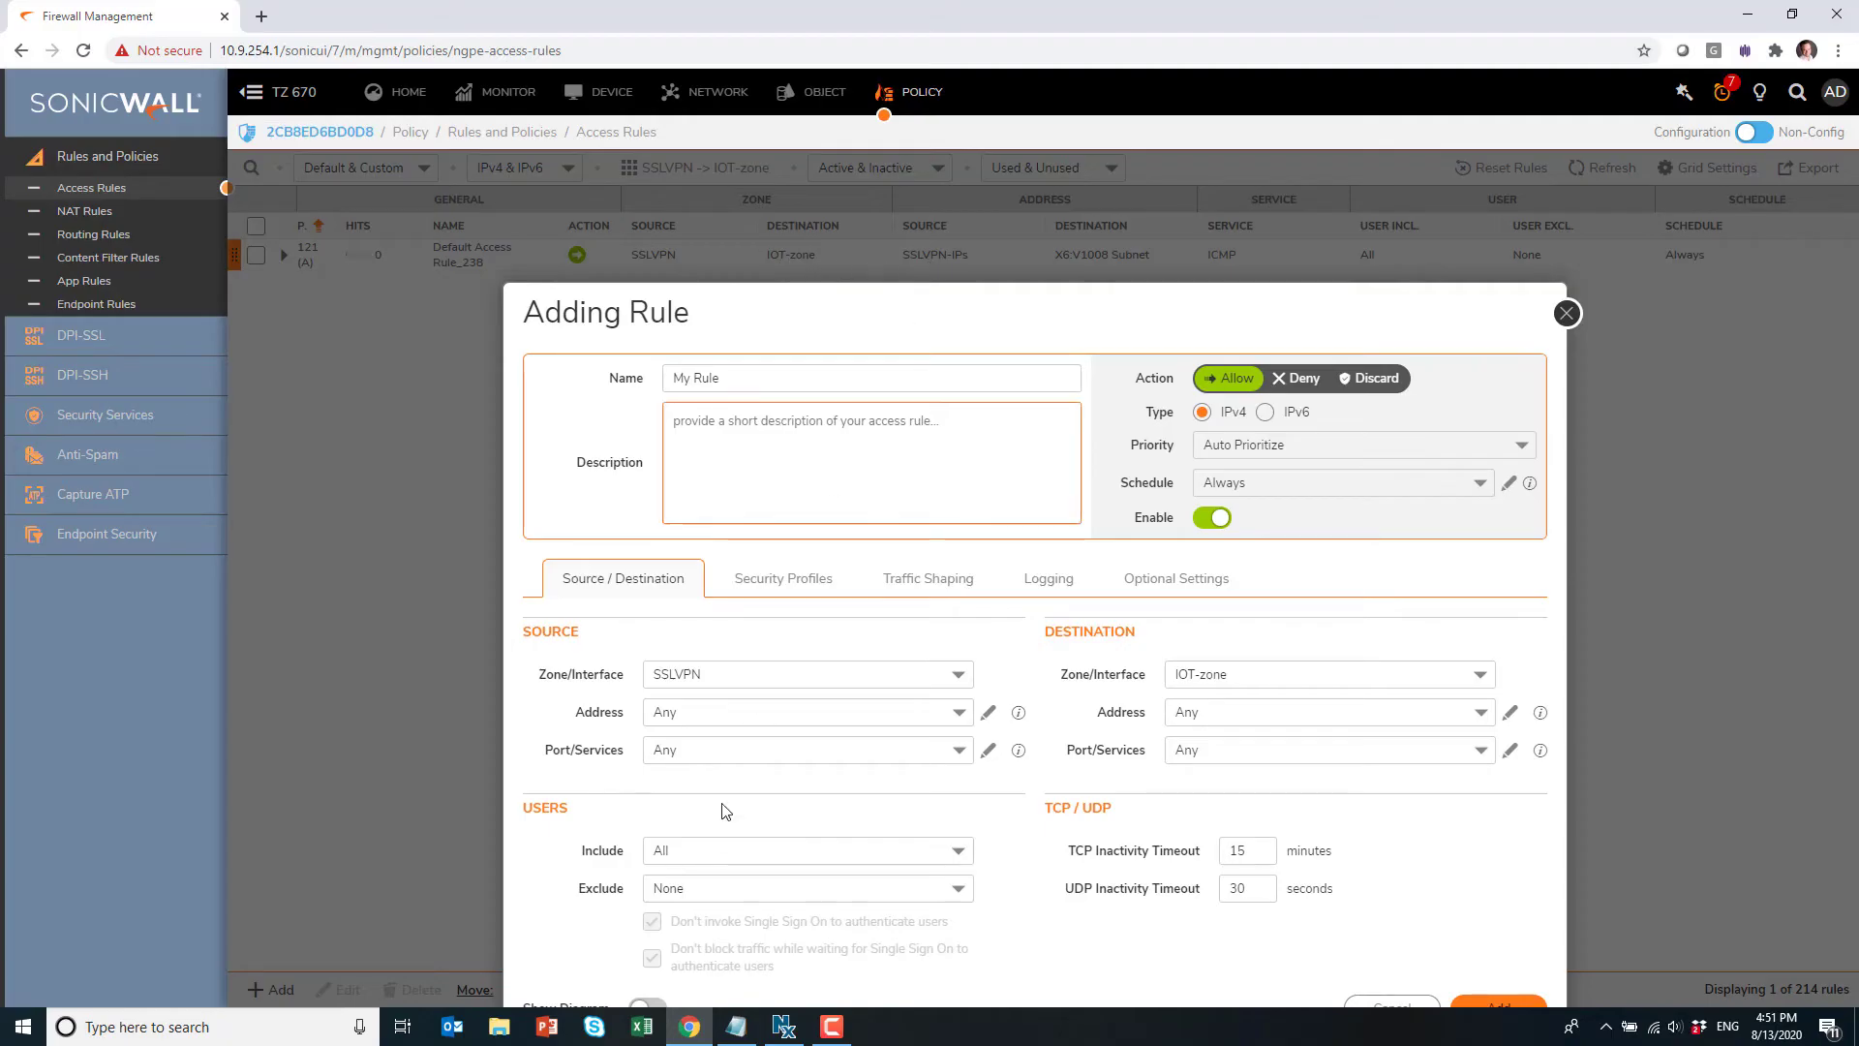
pyautogui.click(702, 717)
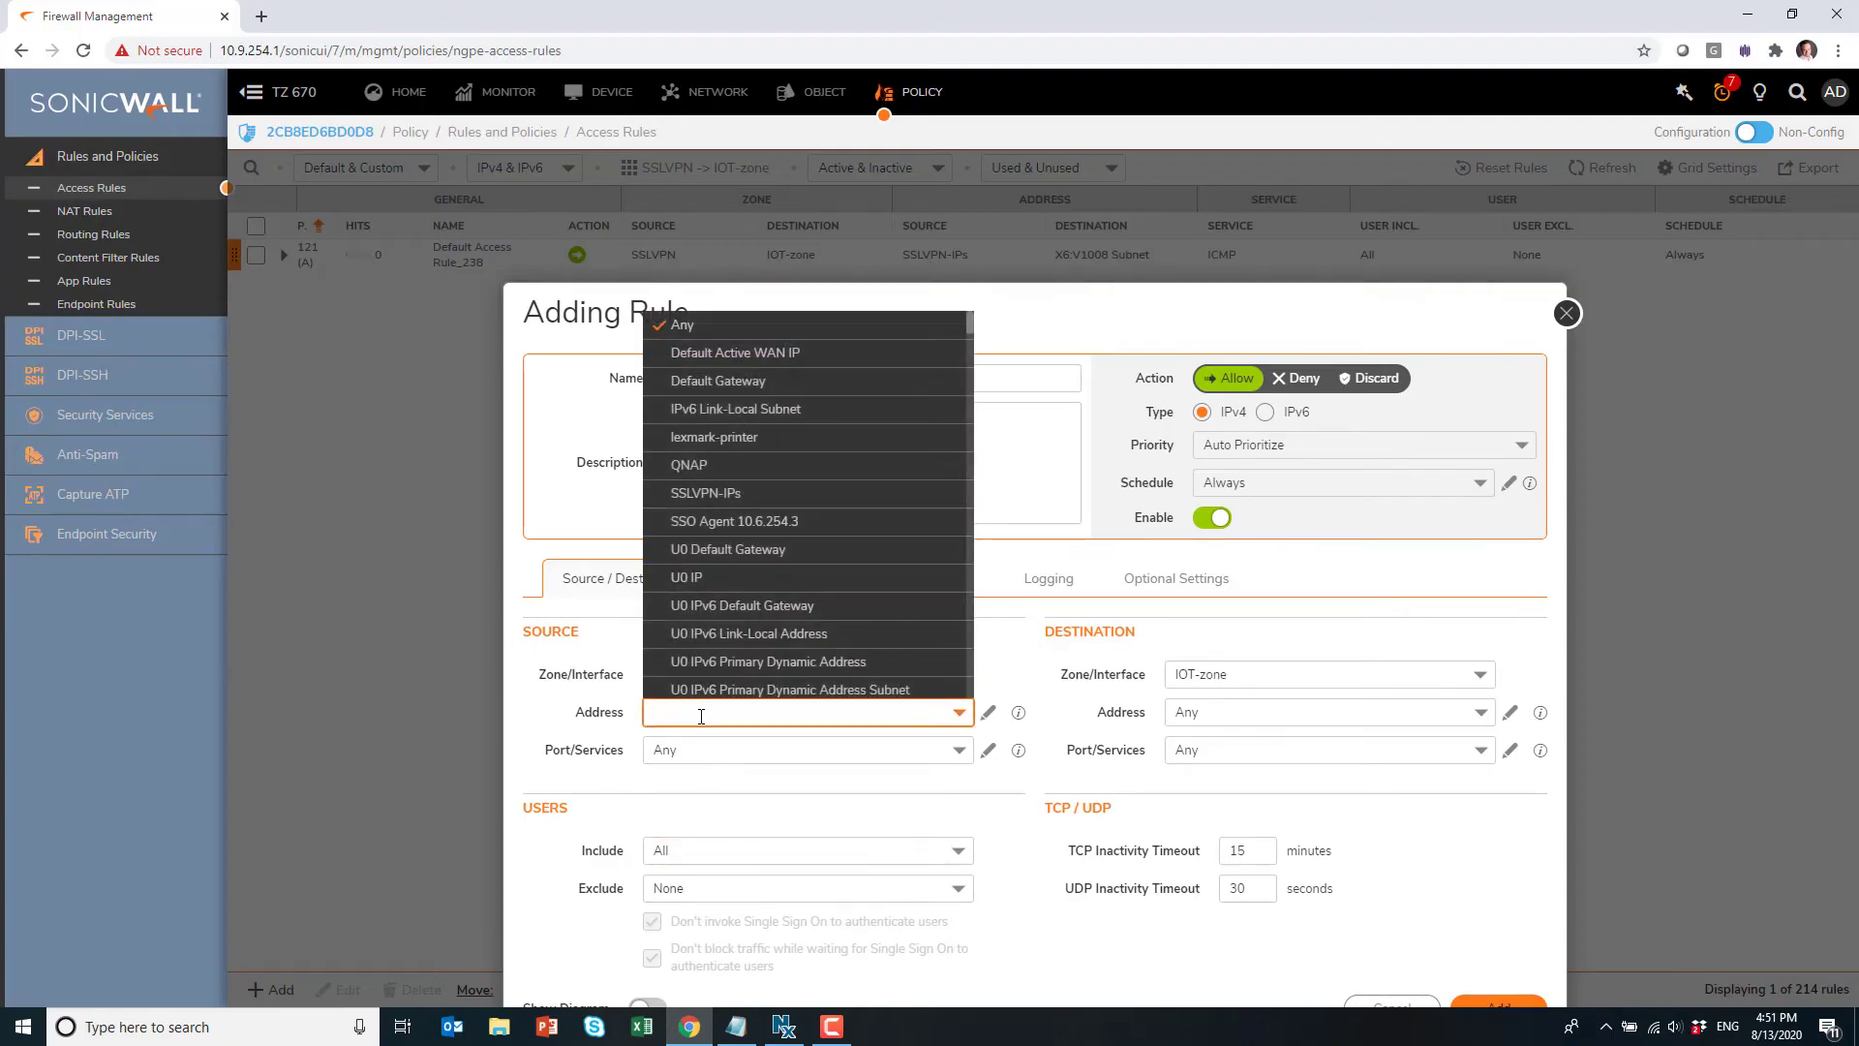
pyautogui.write('ssl')
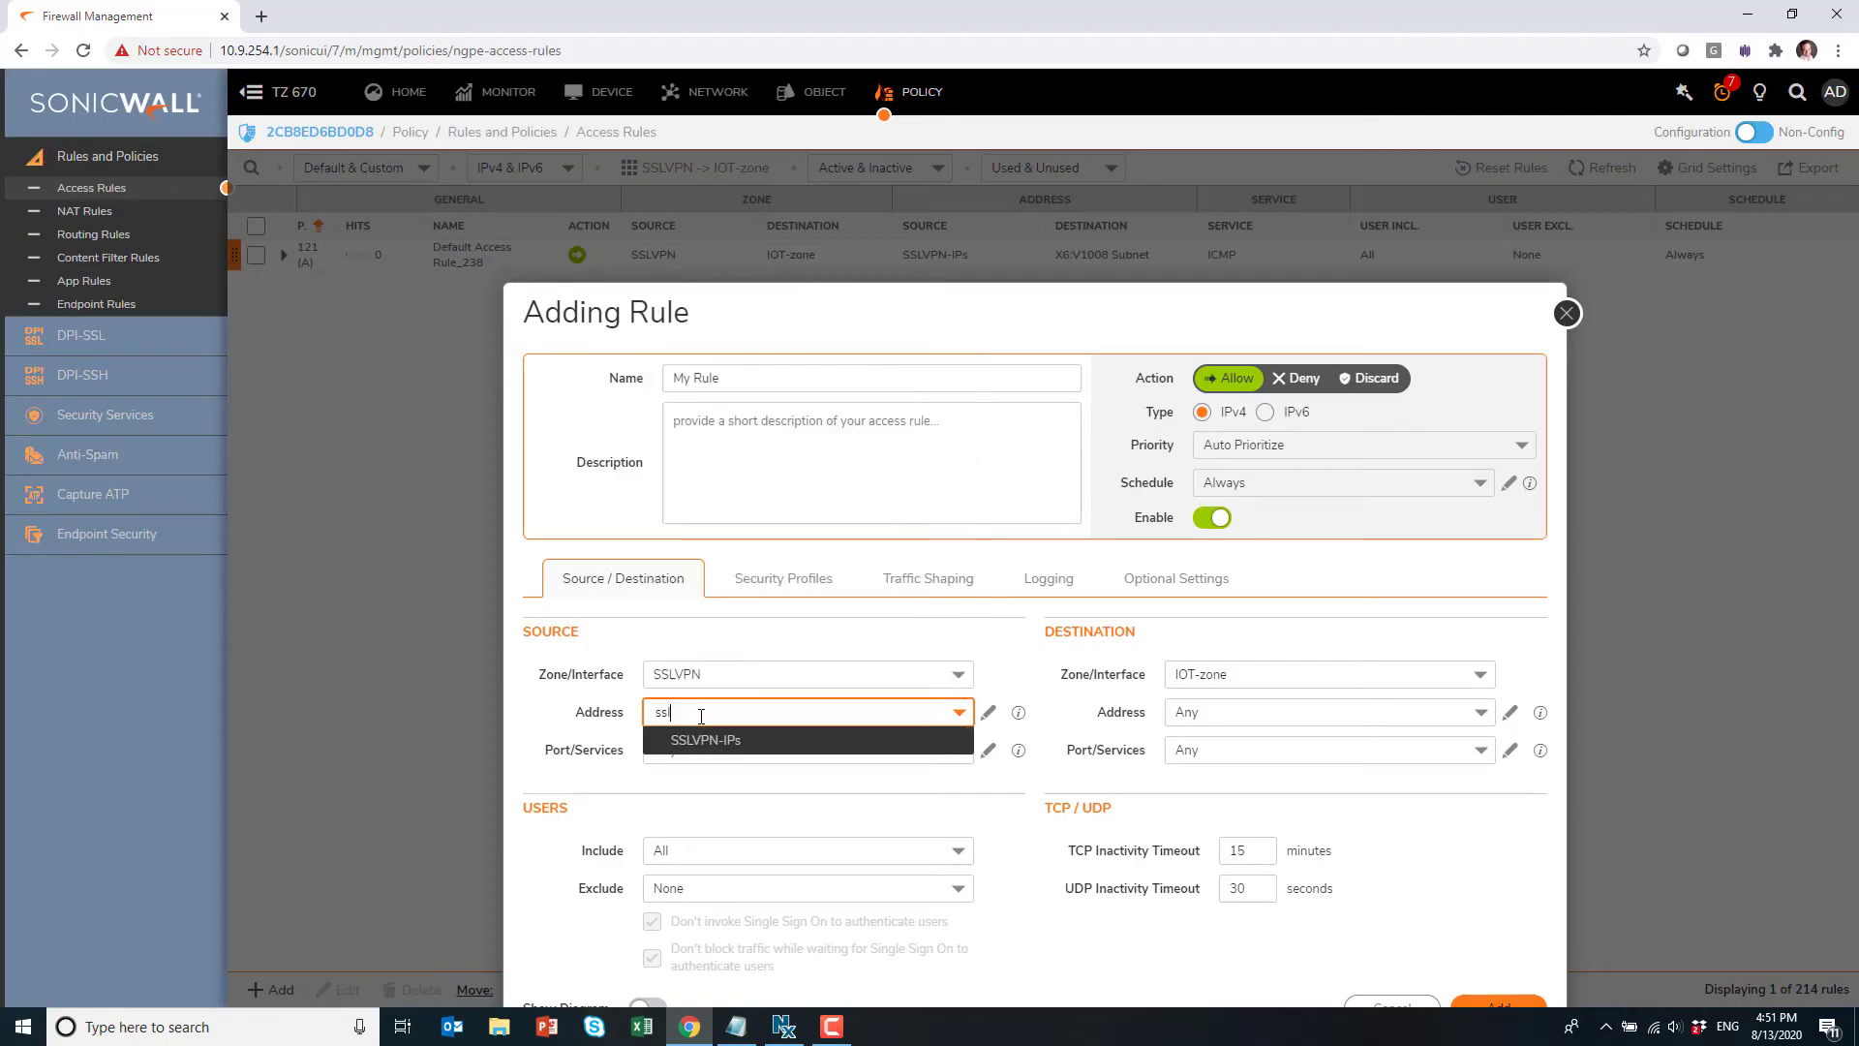
pyautogui.click(705, 740)
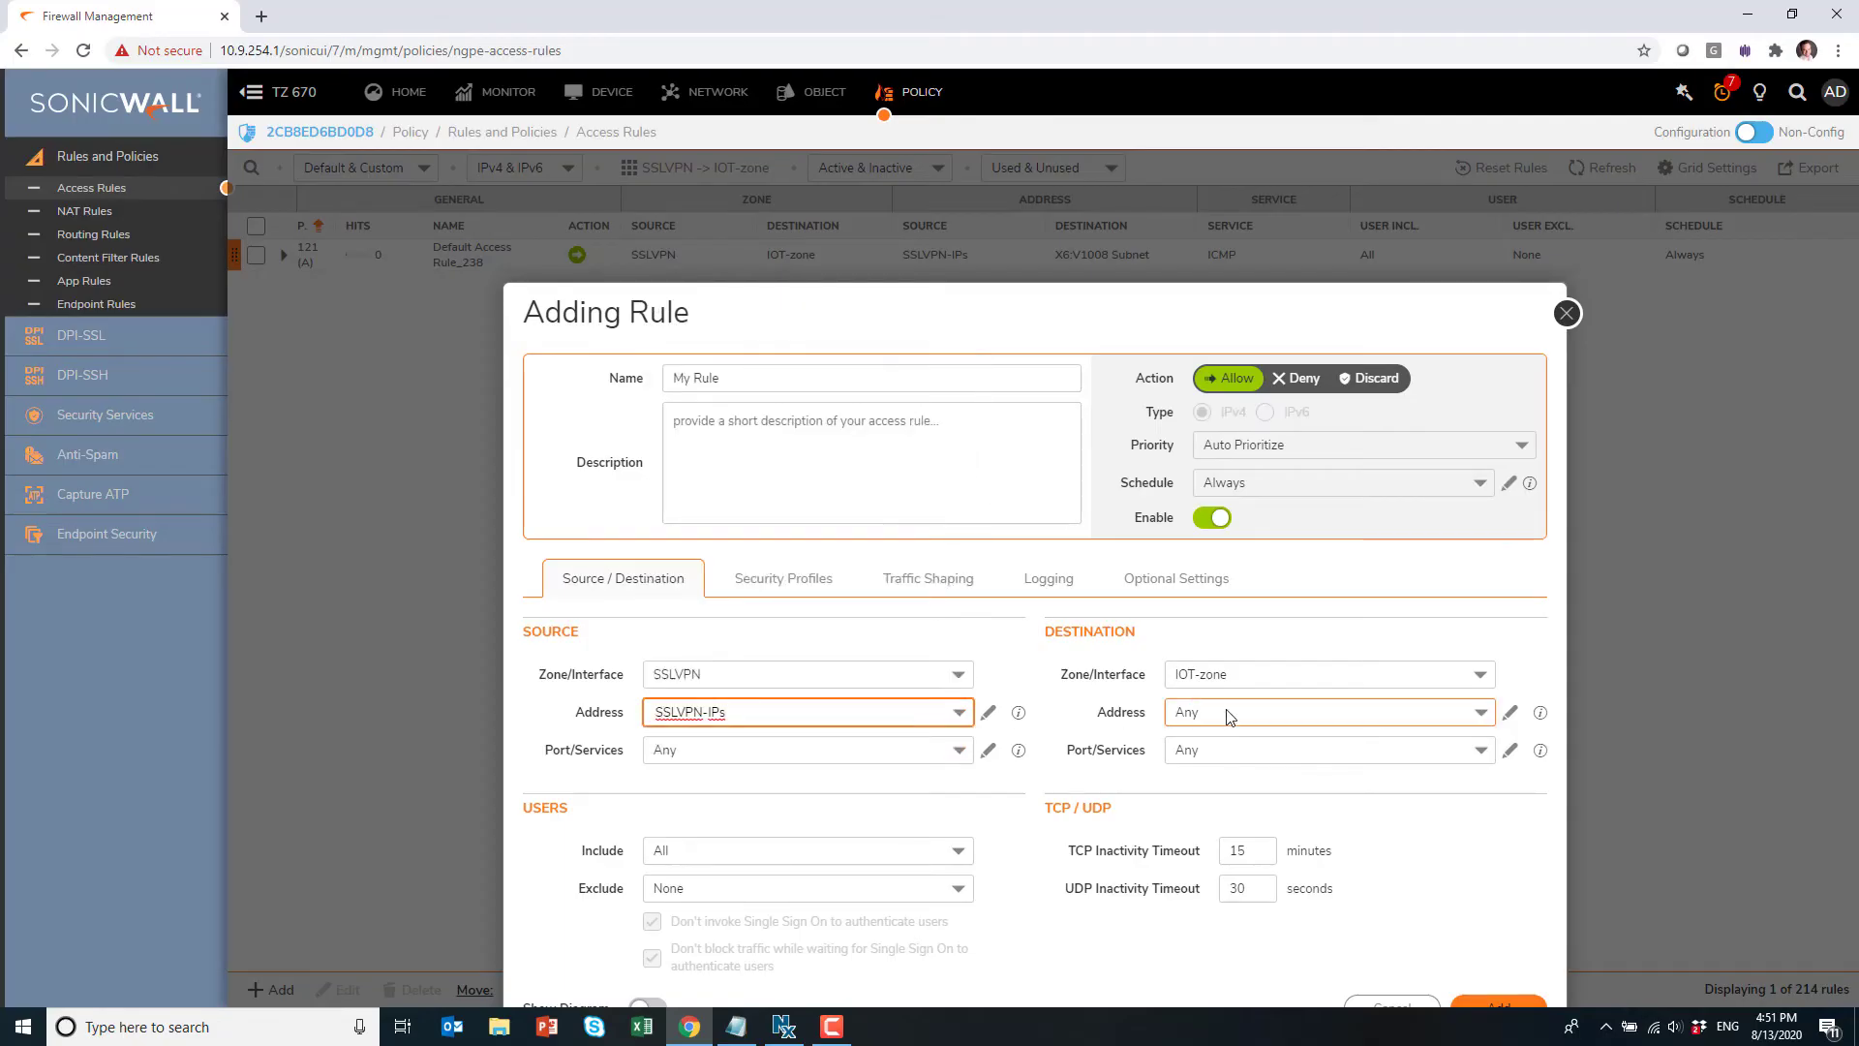
pyautogui.click(1228, 714)
pyautogui.write('qna')
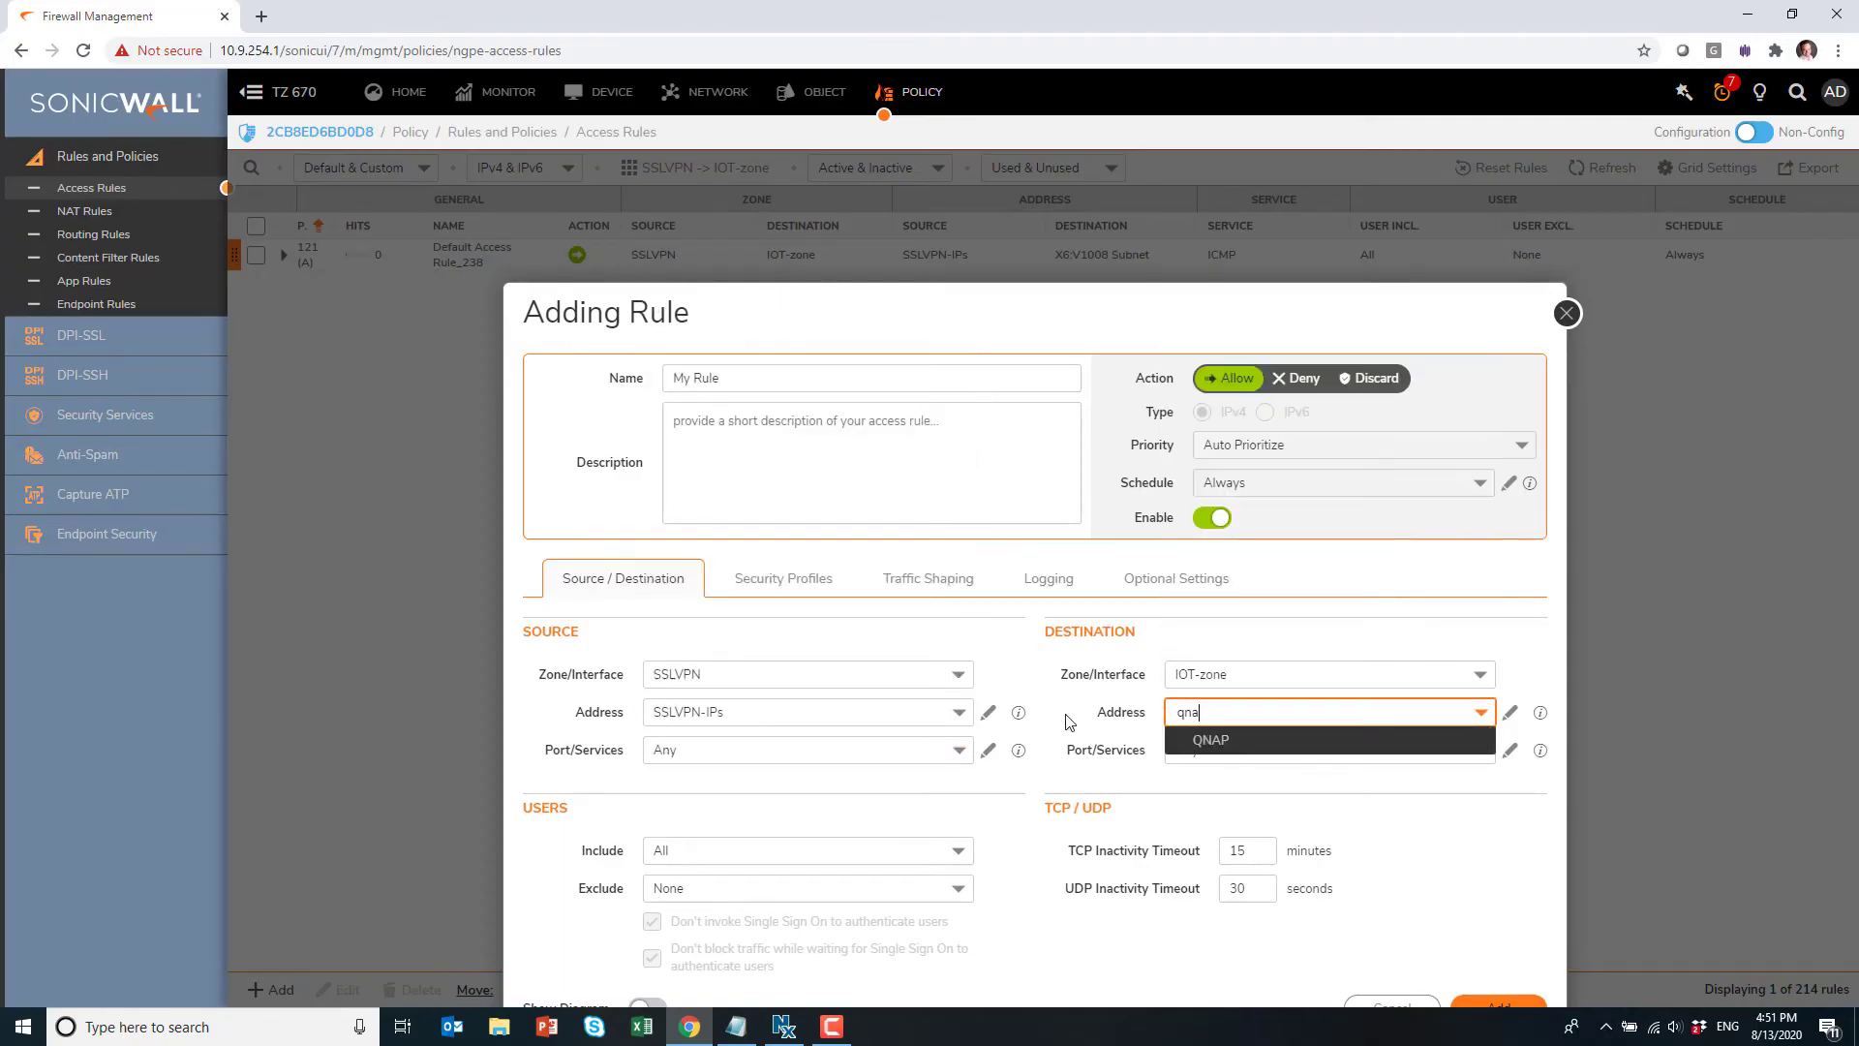
pyautogui.click(1206, 744)
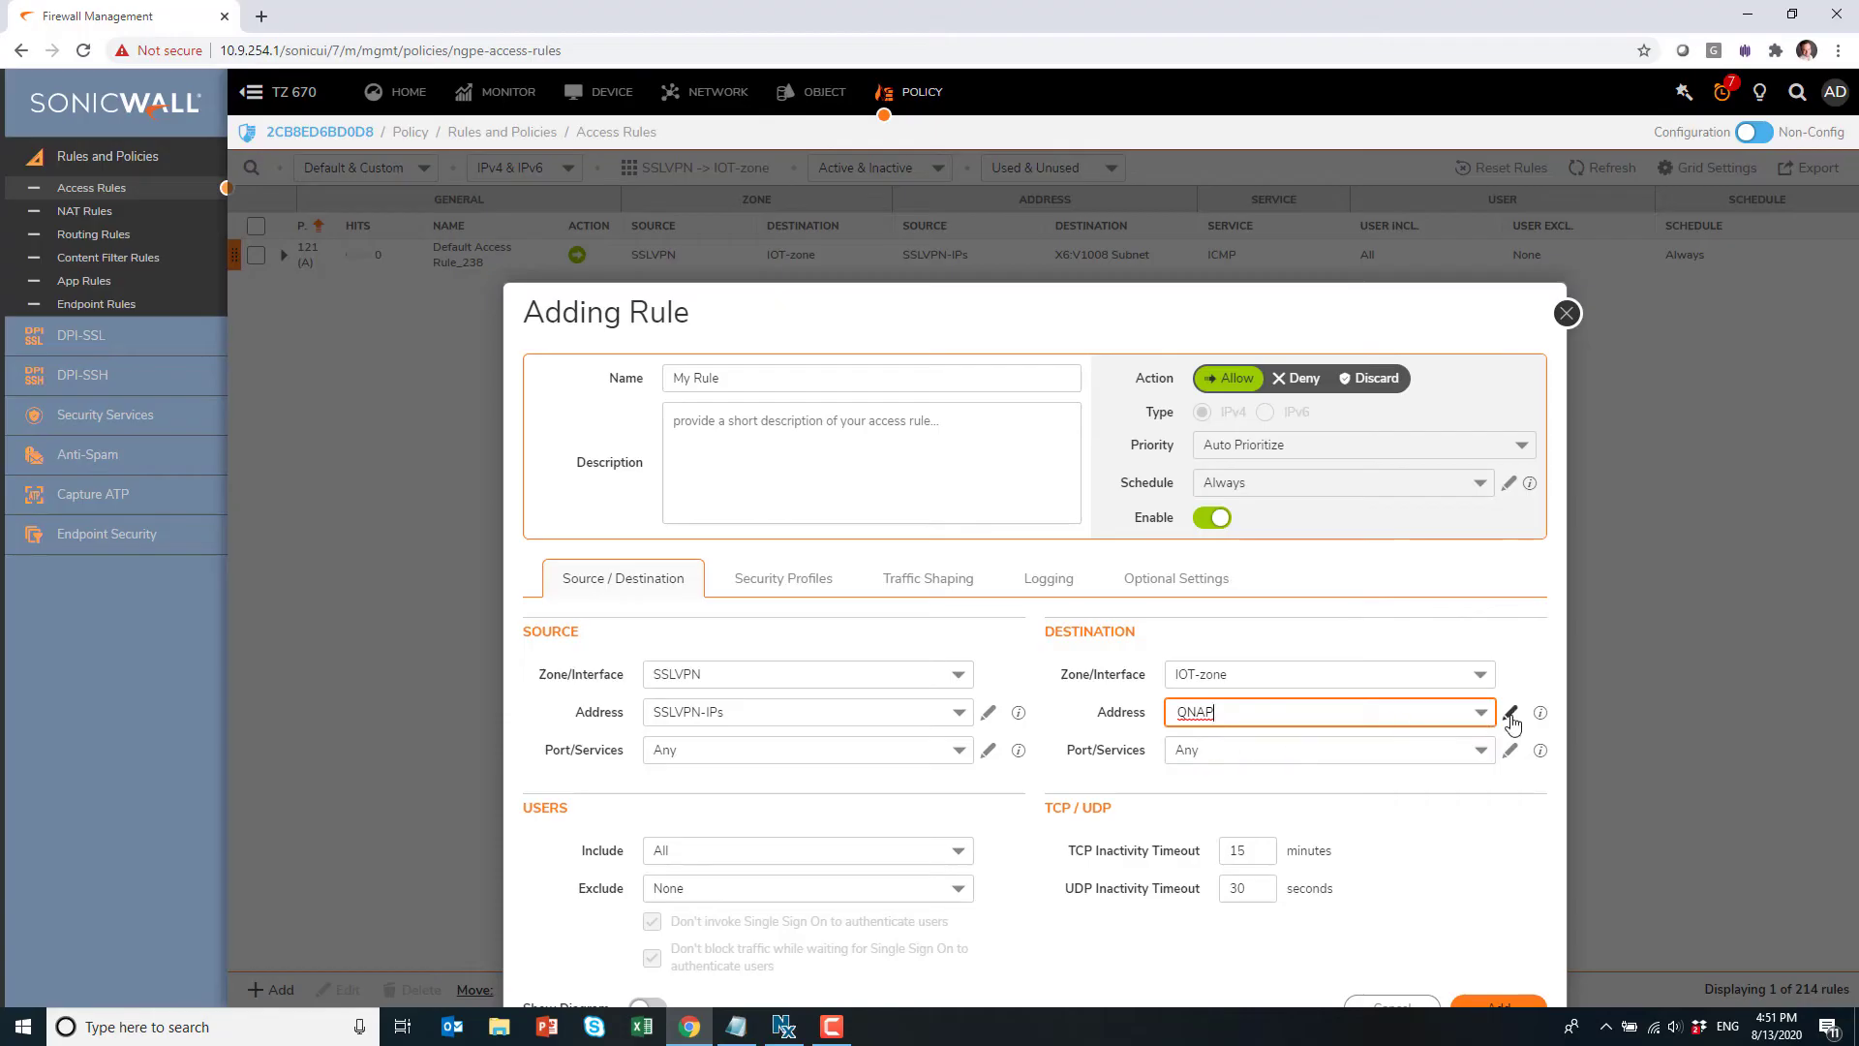
# Set the new rule's service to HTTPS and add it.
pyautogui.moveTo(1540, 717)
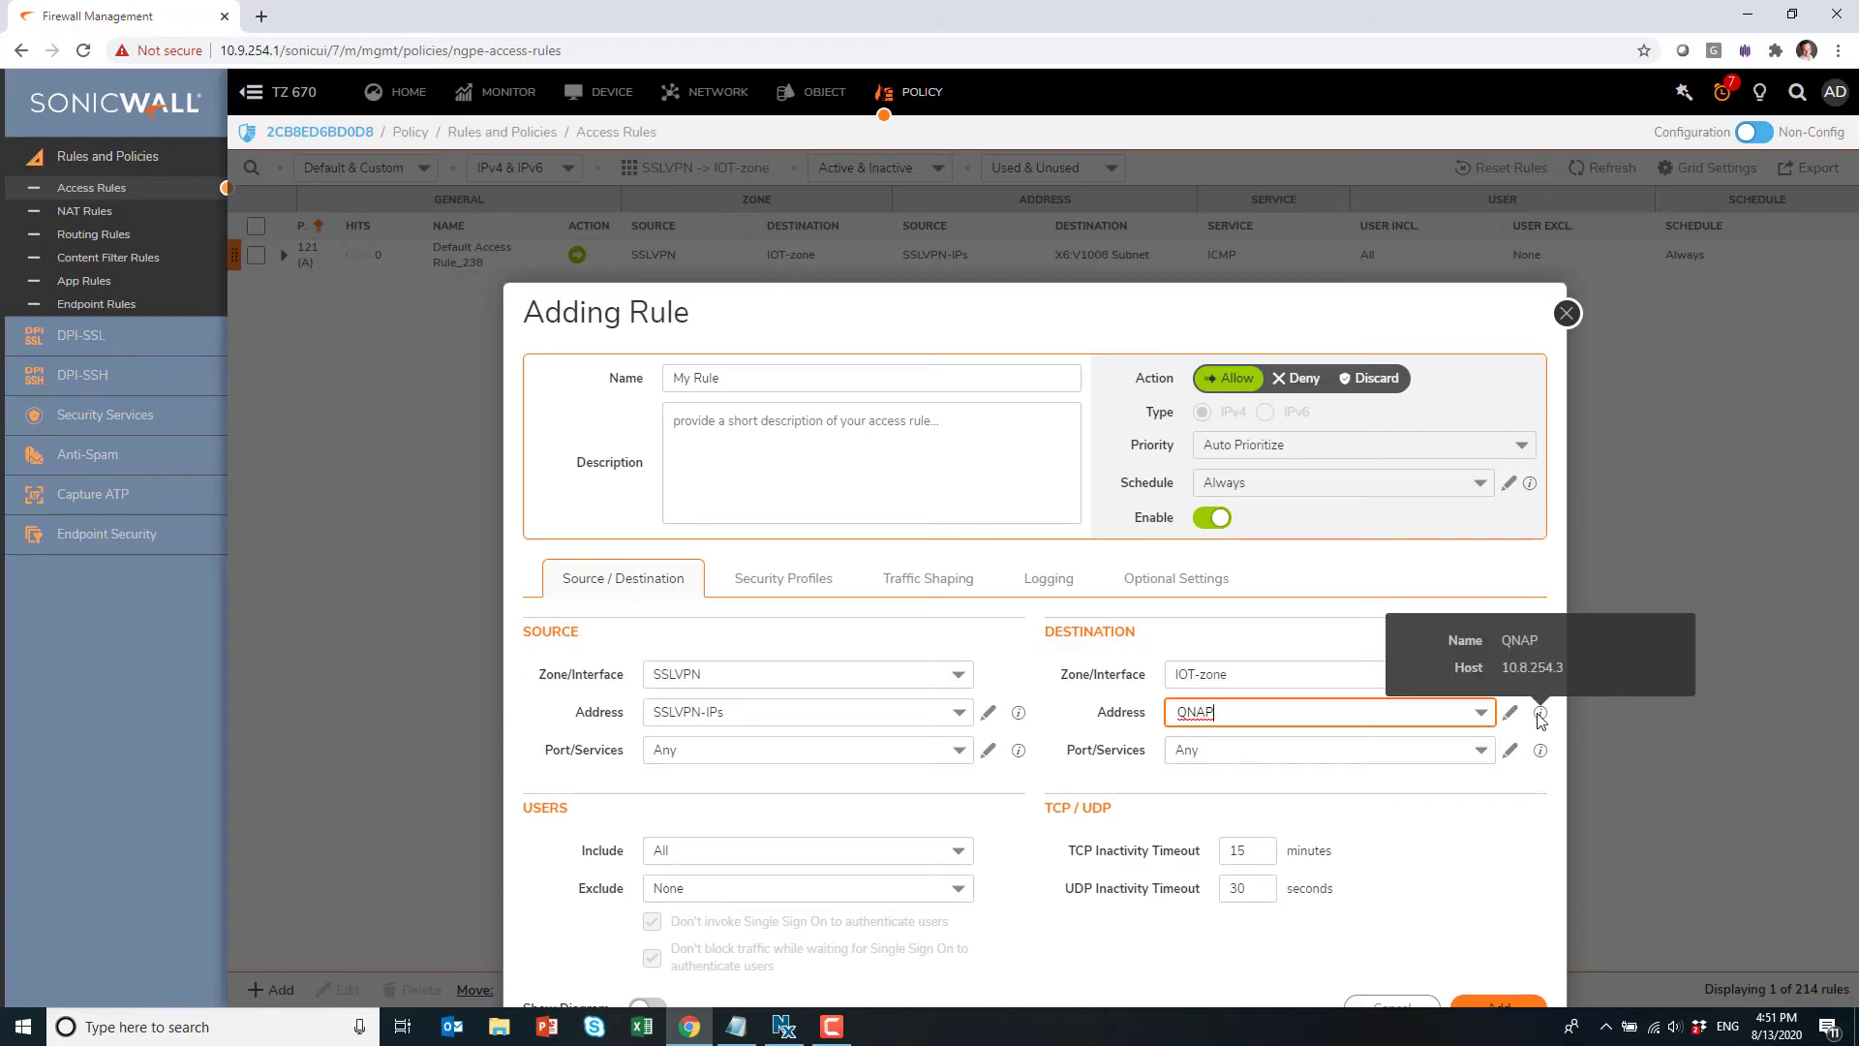
pyautogui.click(1354, 754)
pyautogui.write('ht')
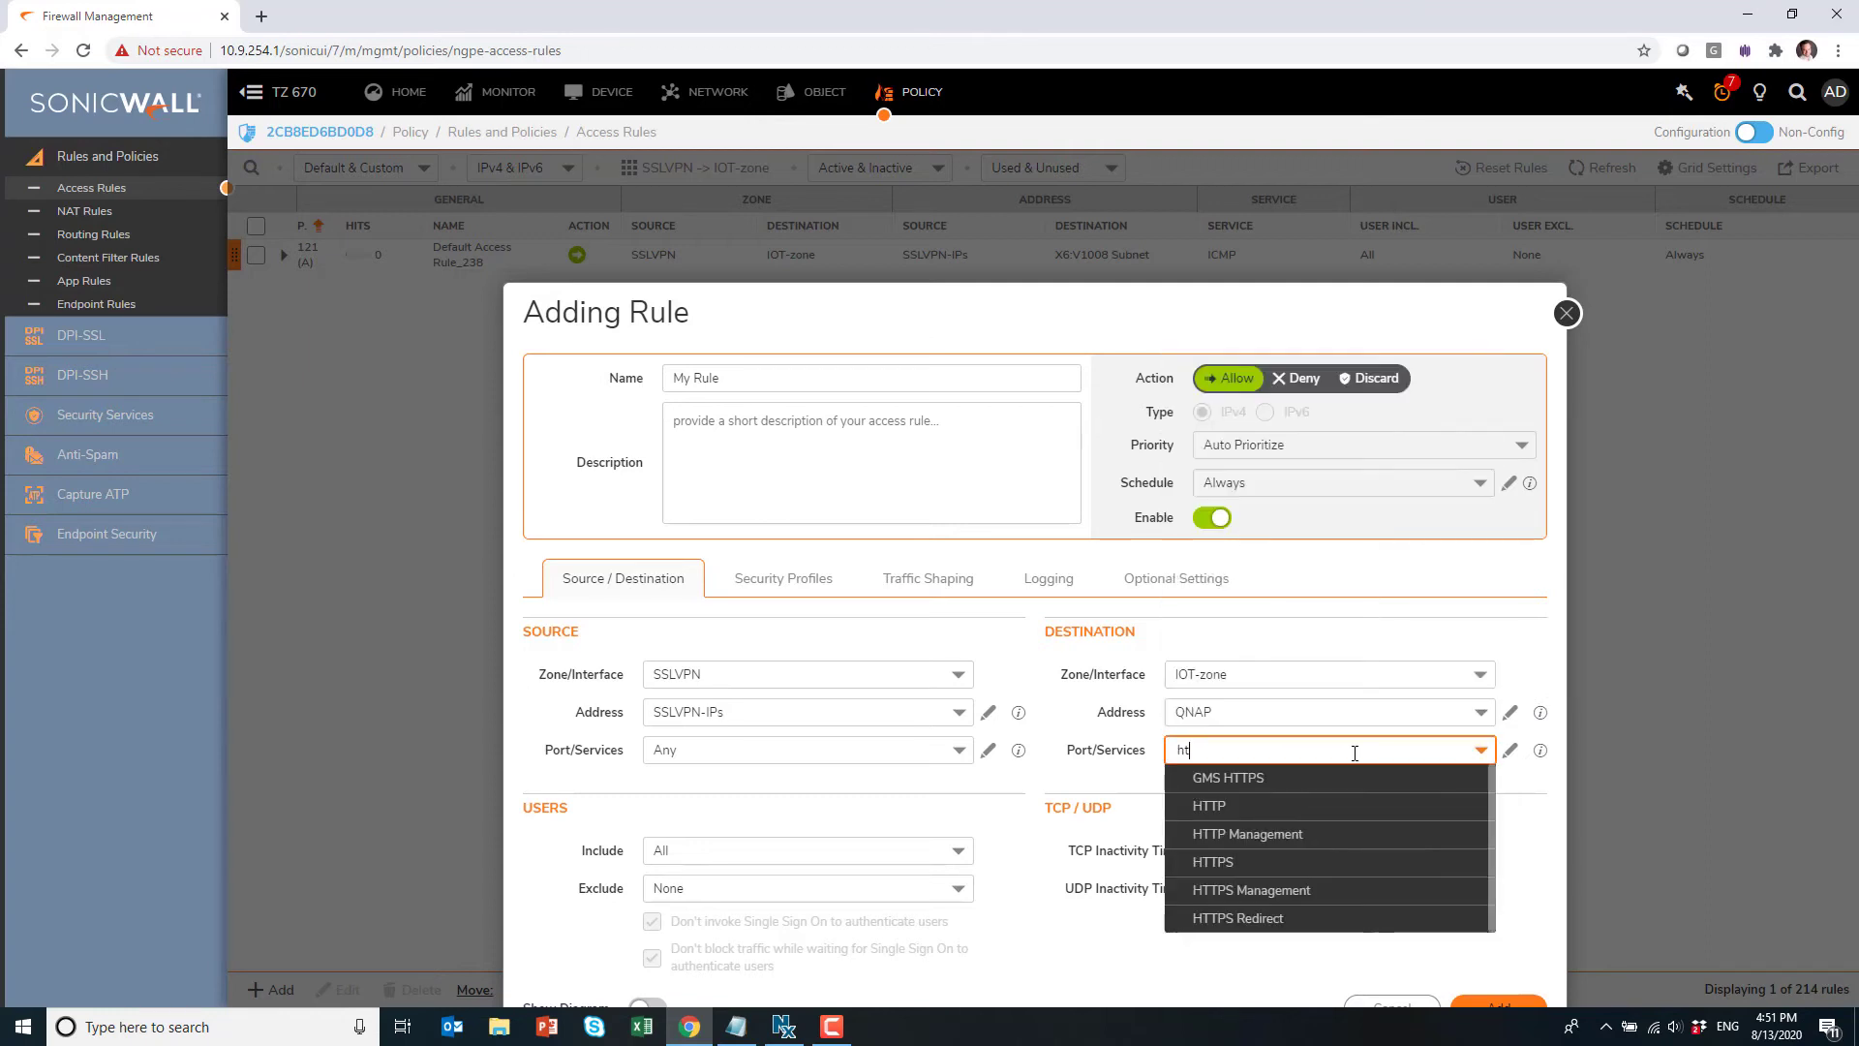
pyautogui.press('Down')
pyautogui.press('Down')
pyautogui.press('Down')
pyautogui.press('Down')
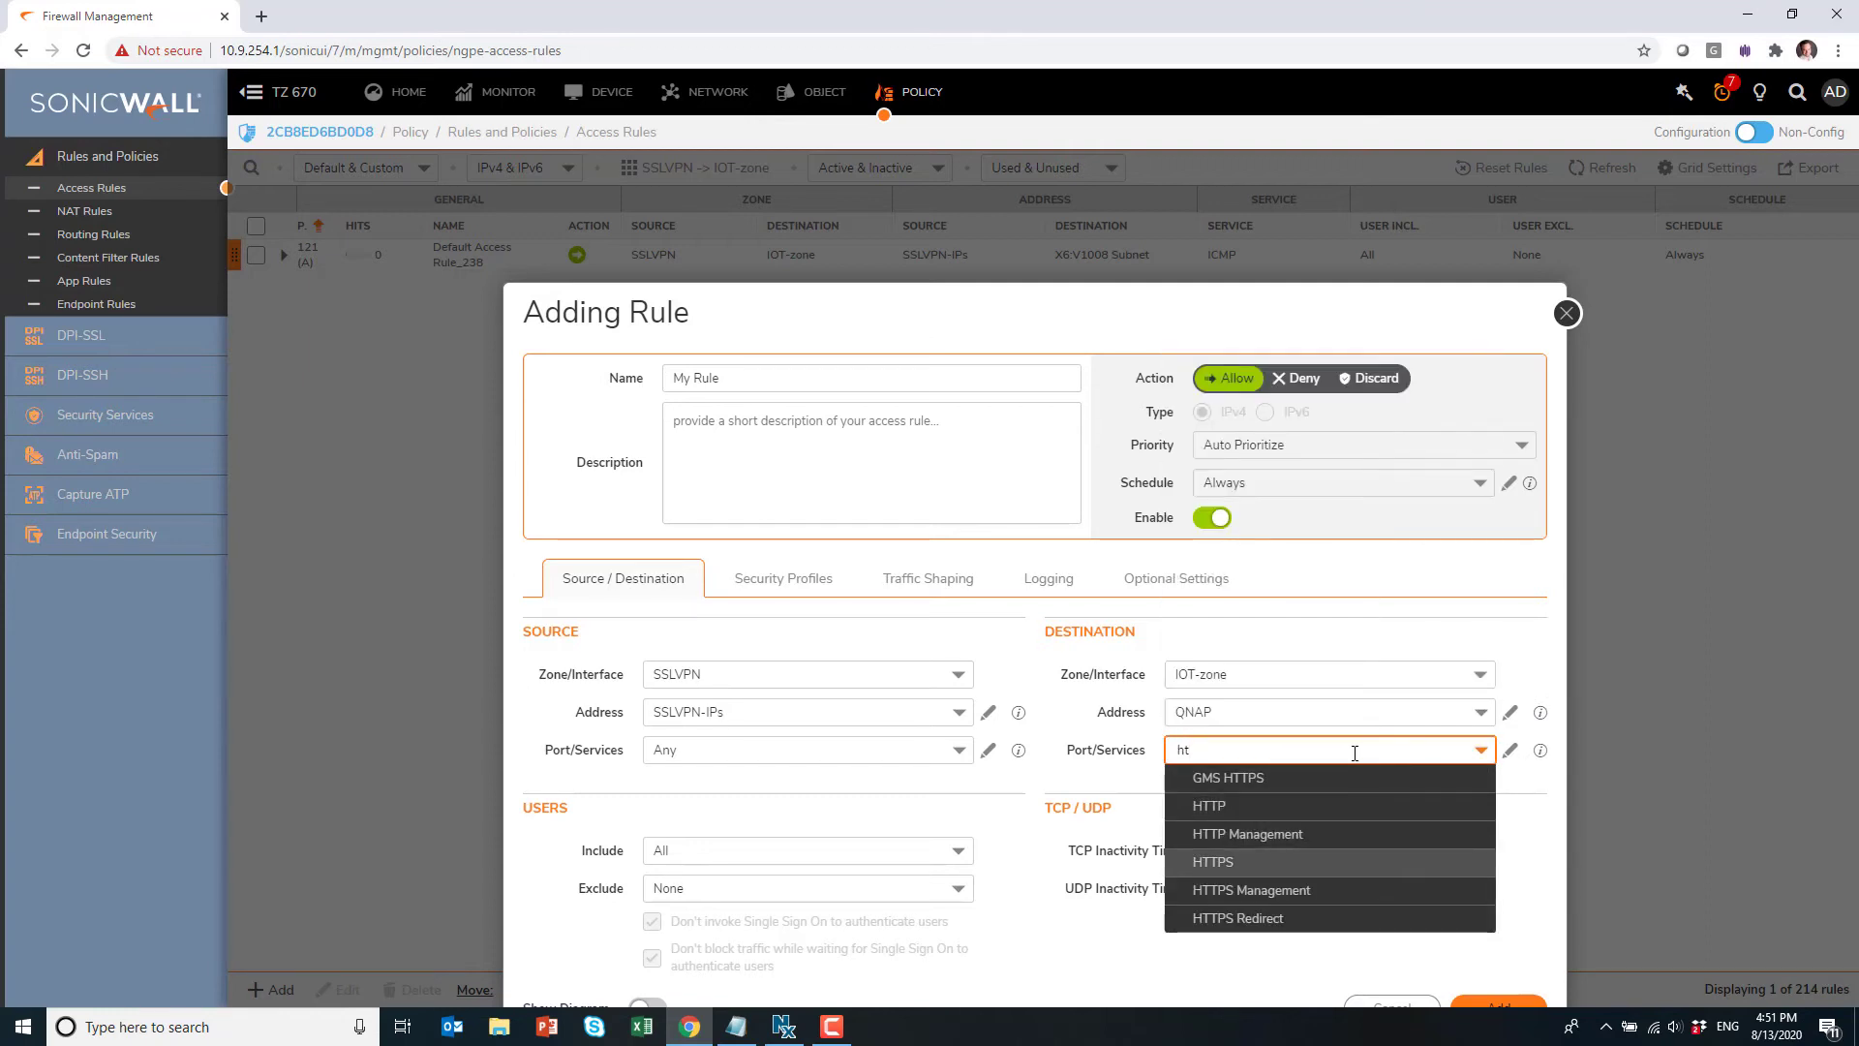
pyautogui.press('Return')
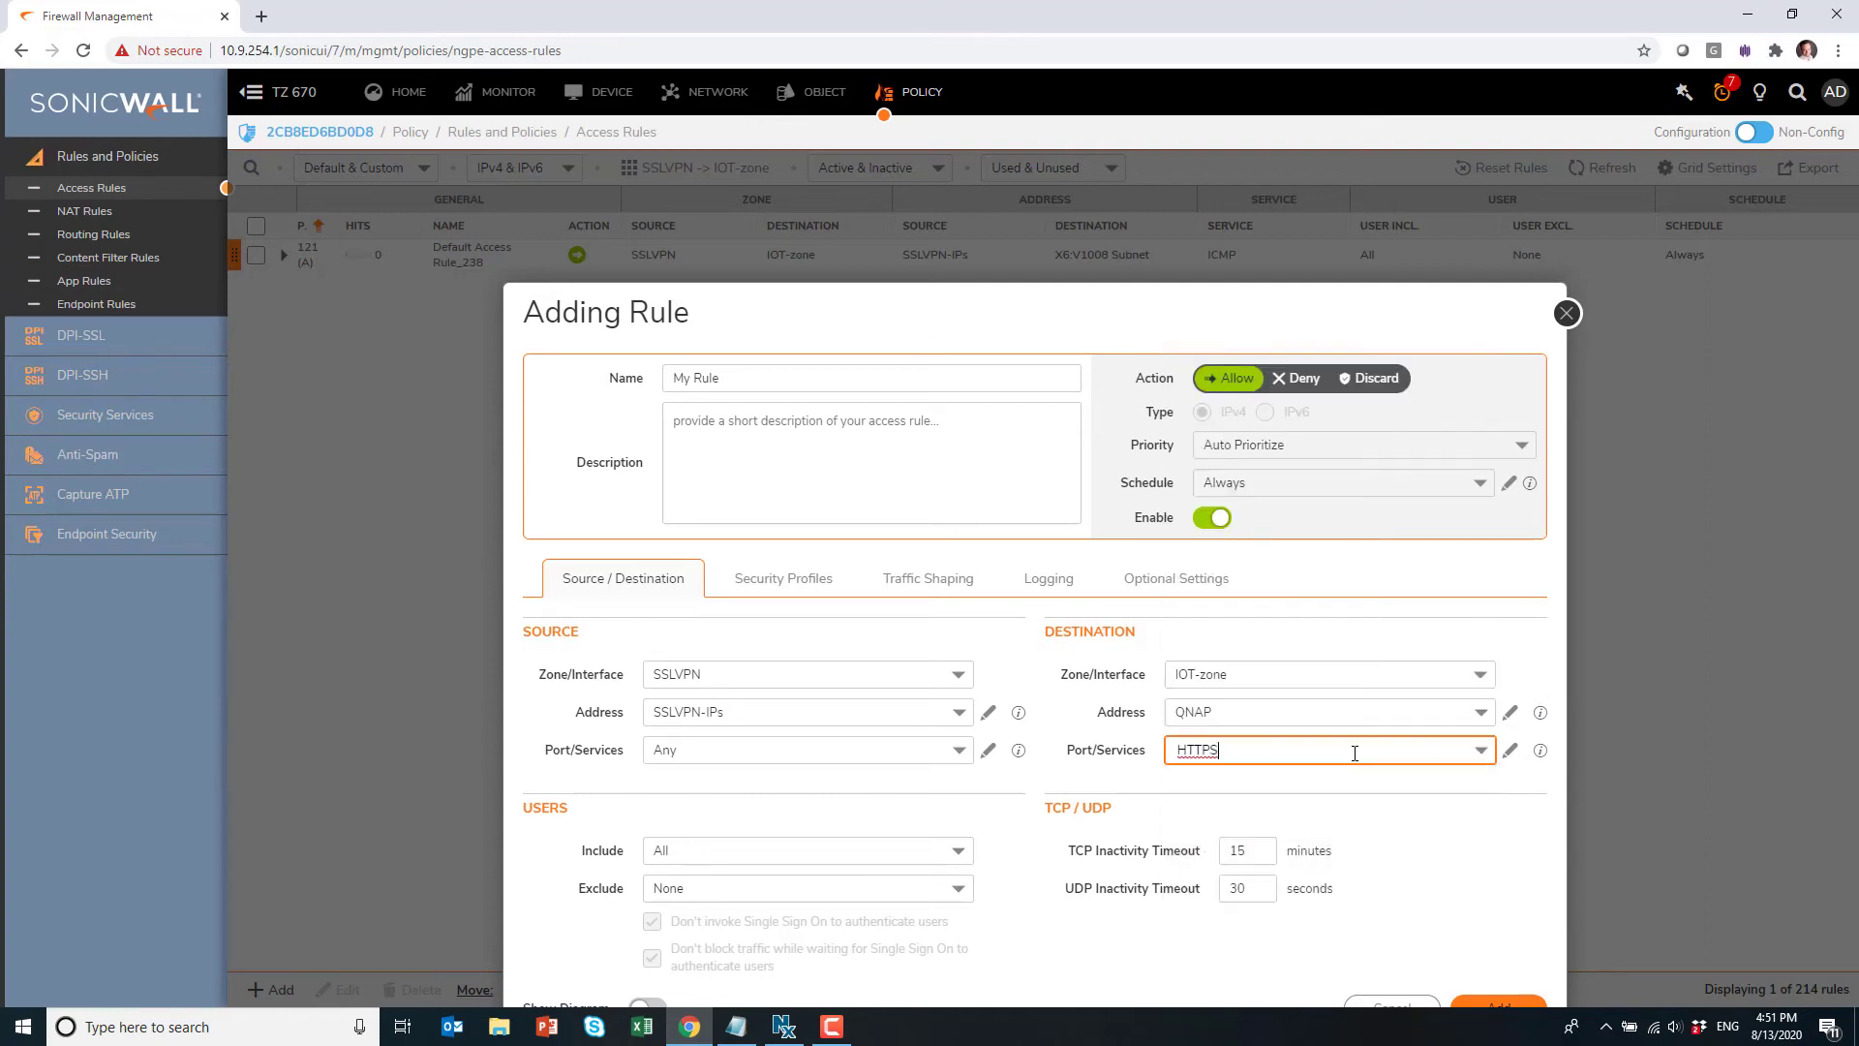
pyautogui.click(1498, 1007)
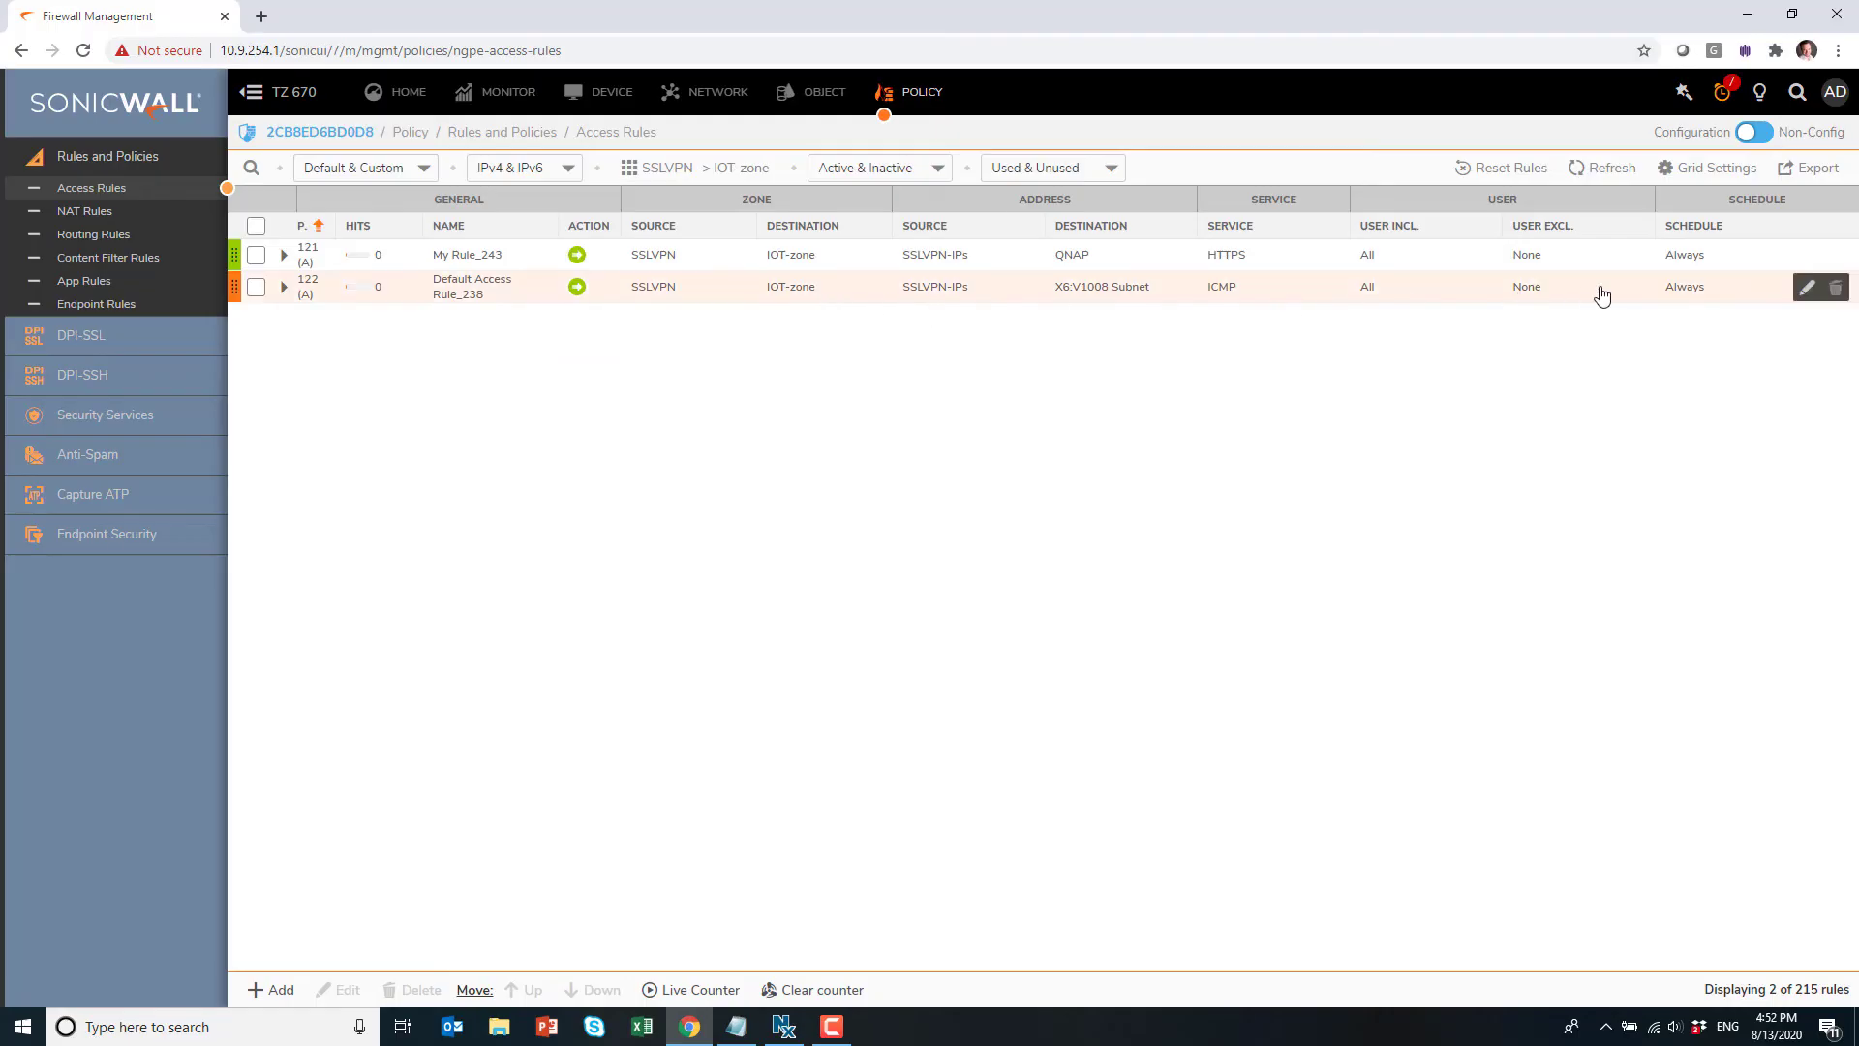
pyautogui.moveTo(1116, 300)
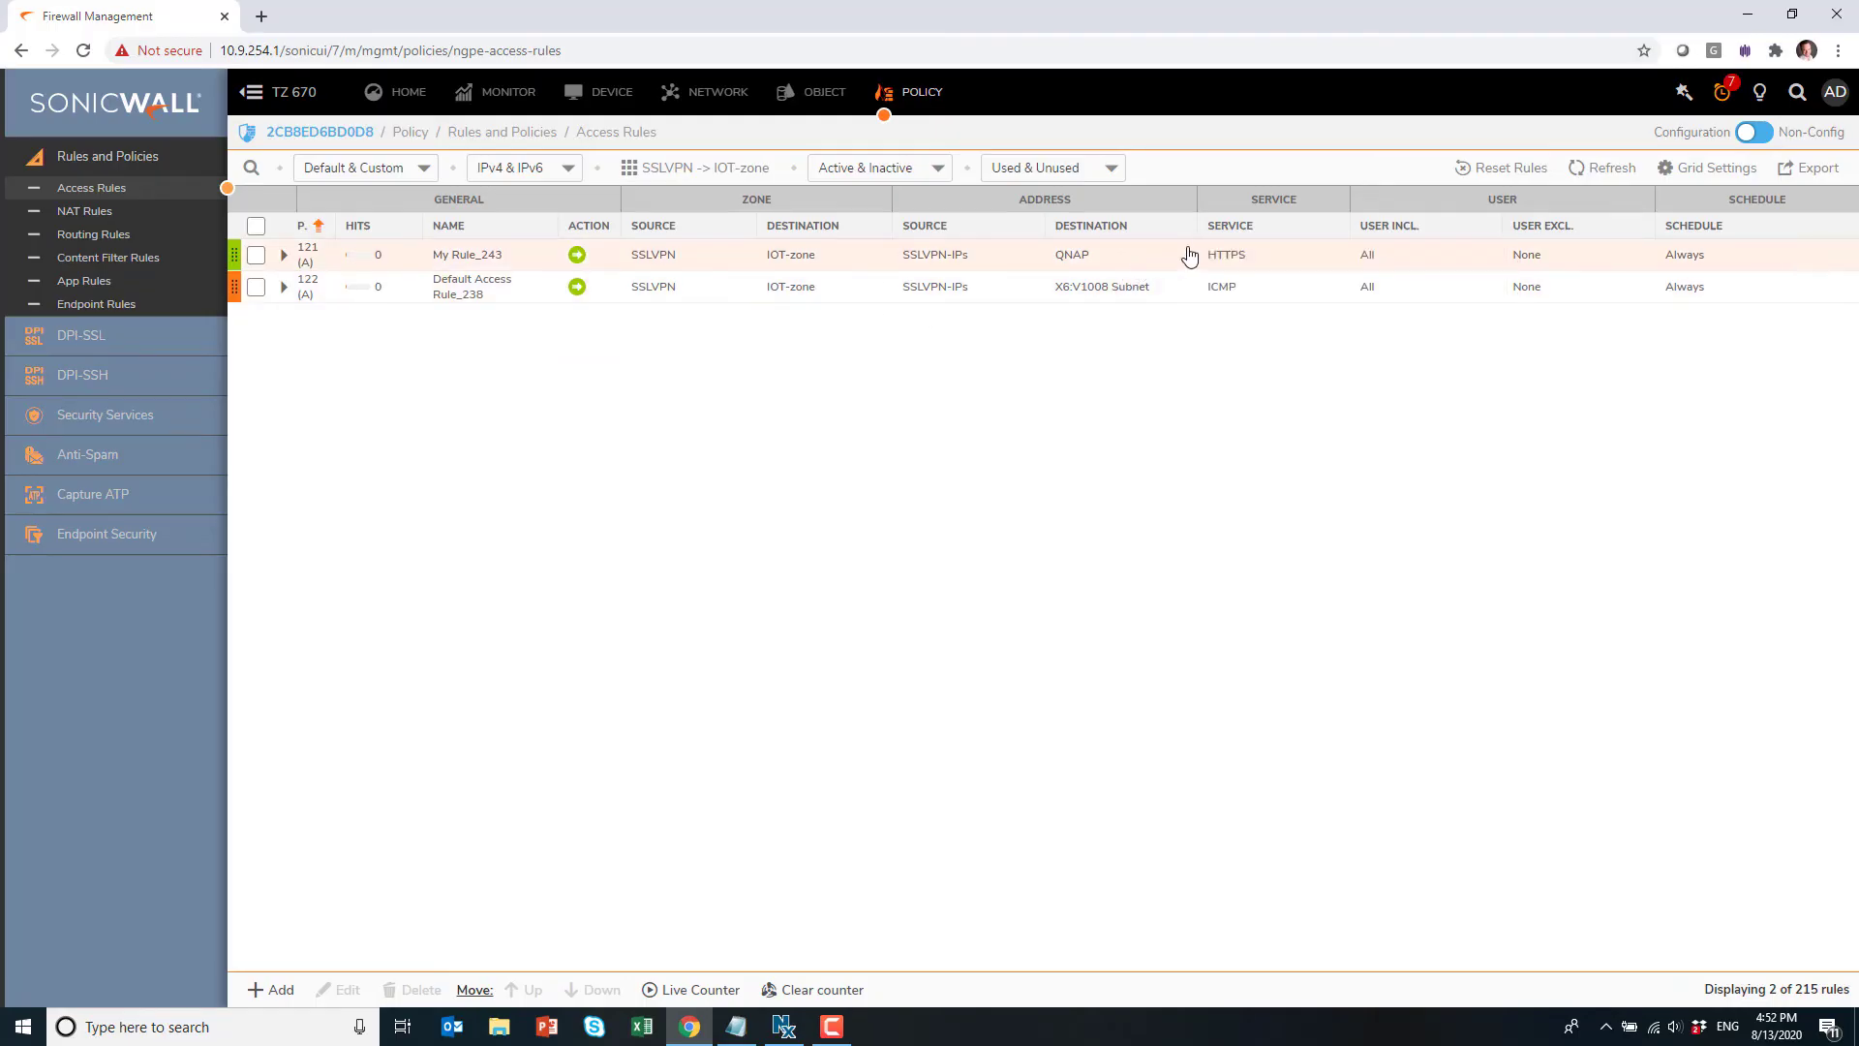
pyautogui.moveTo(1072, 262)
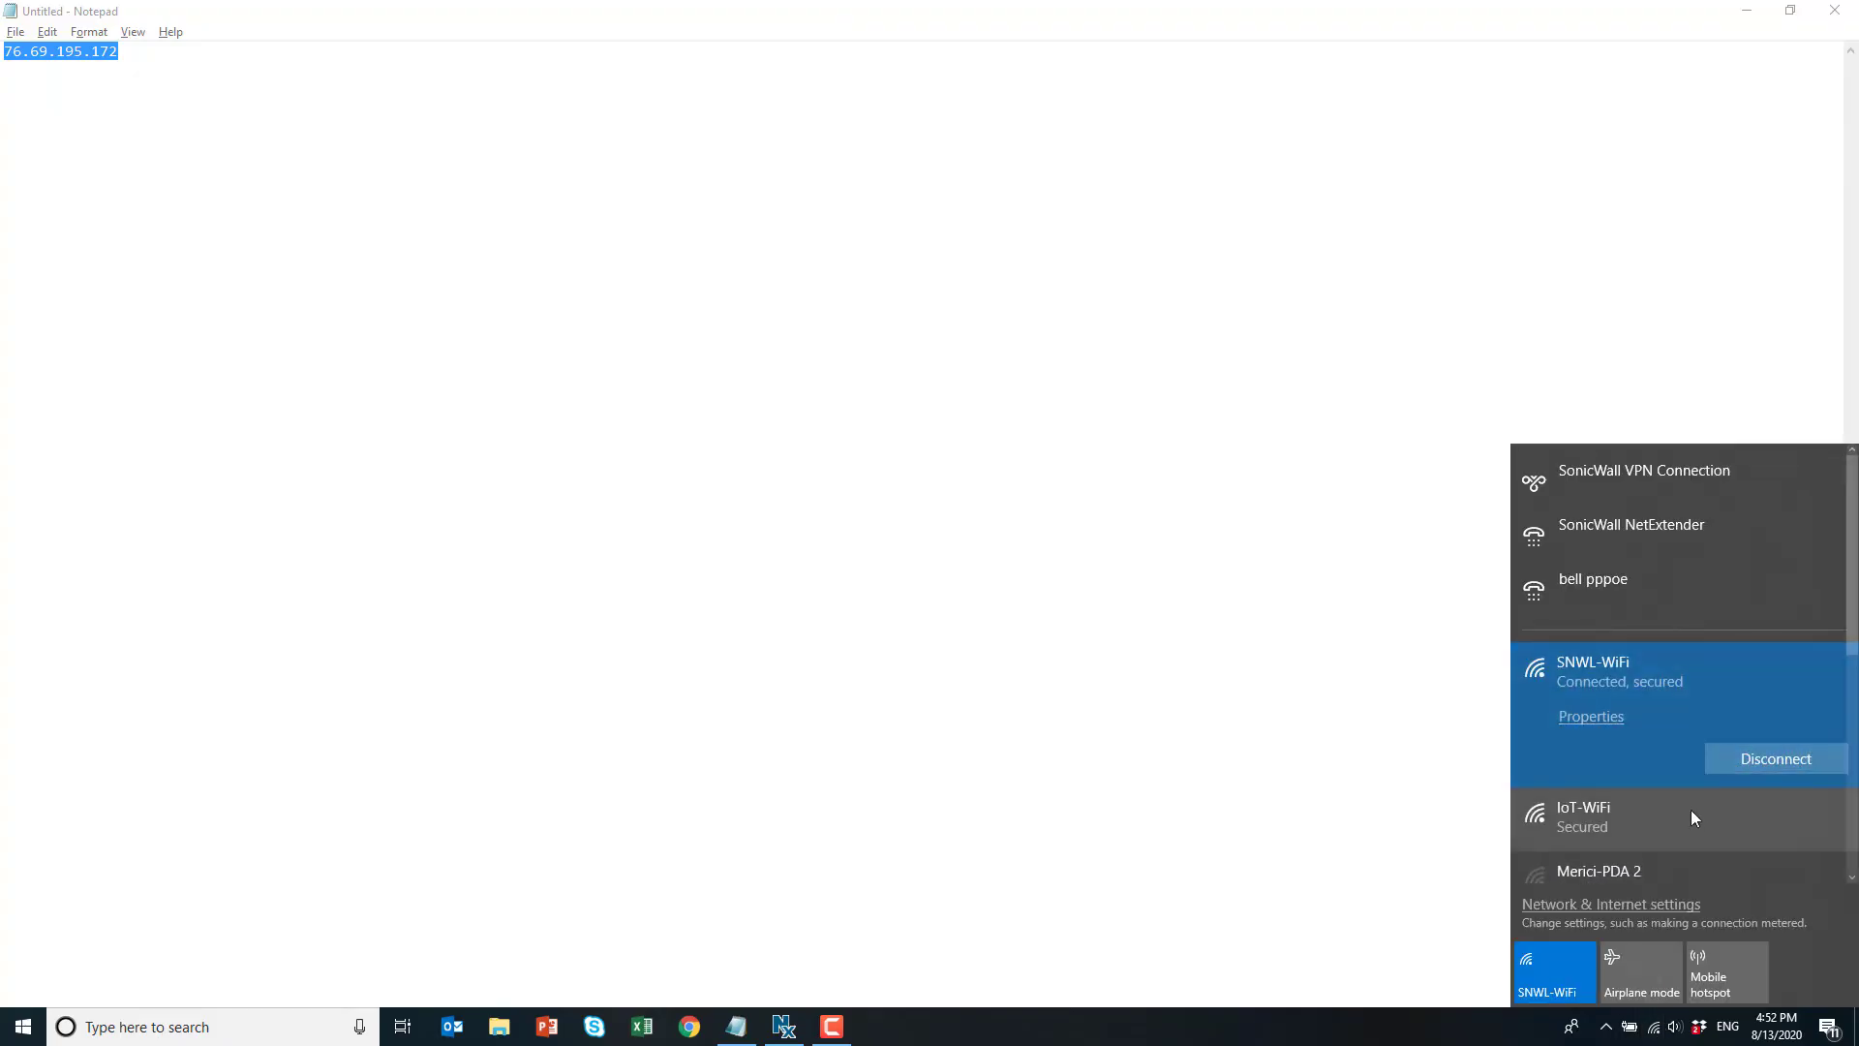
# Disconnect from SNWL-WiFi, start the NetExtender connection, and accept the certificate warning.
pyautogui.click(1755, 759)
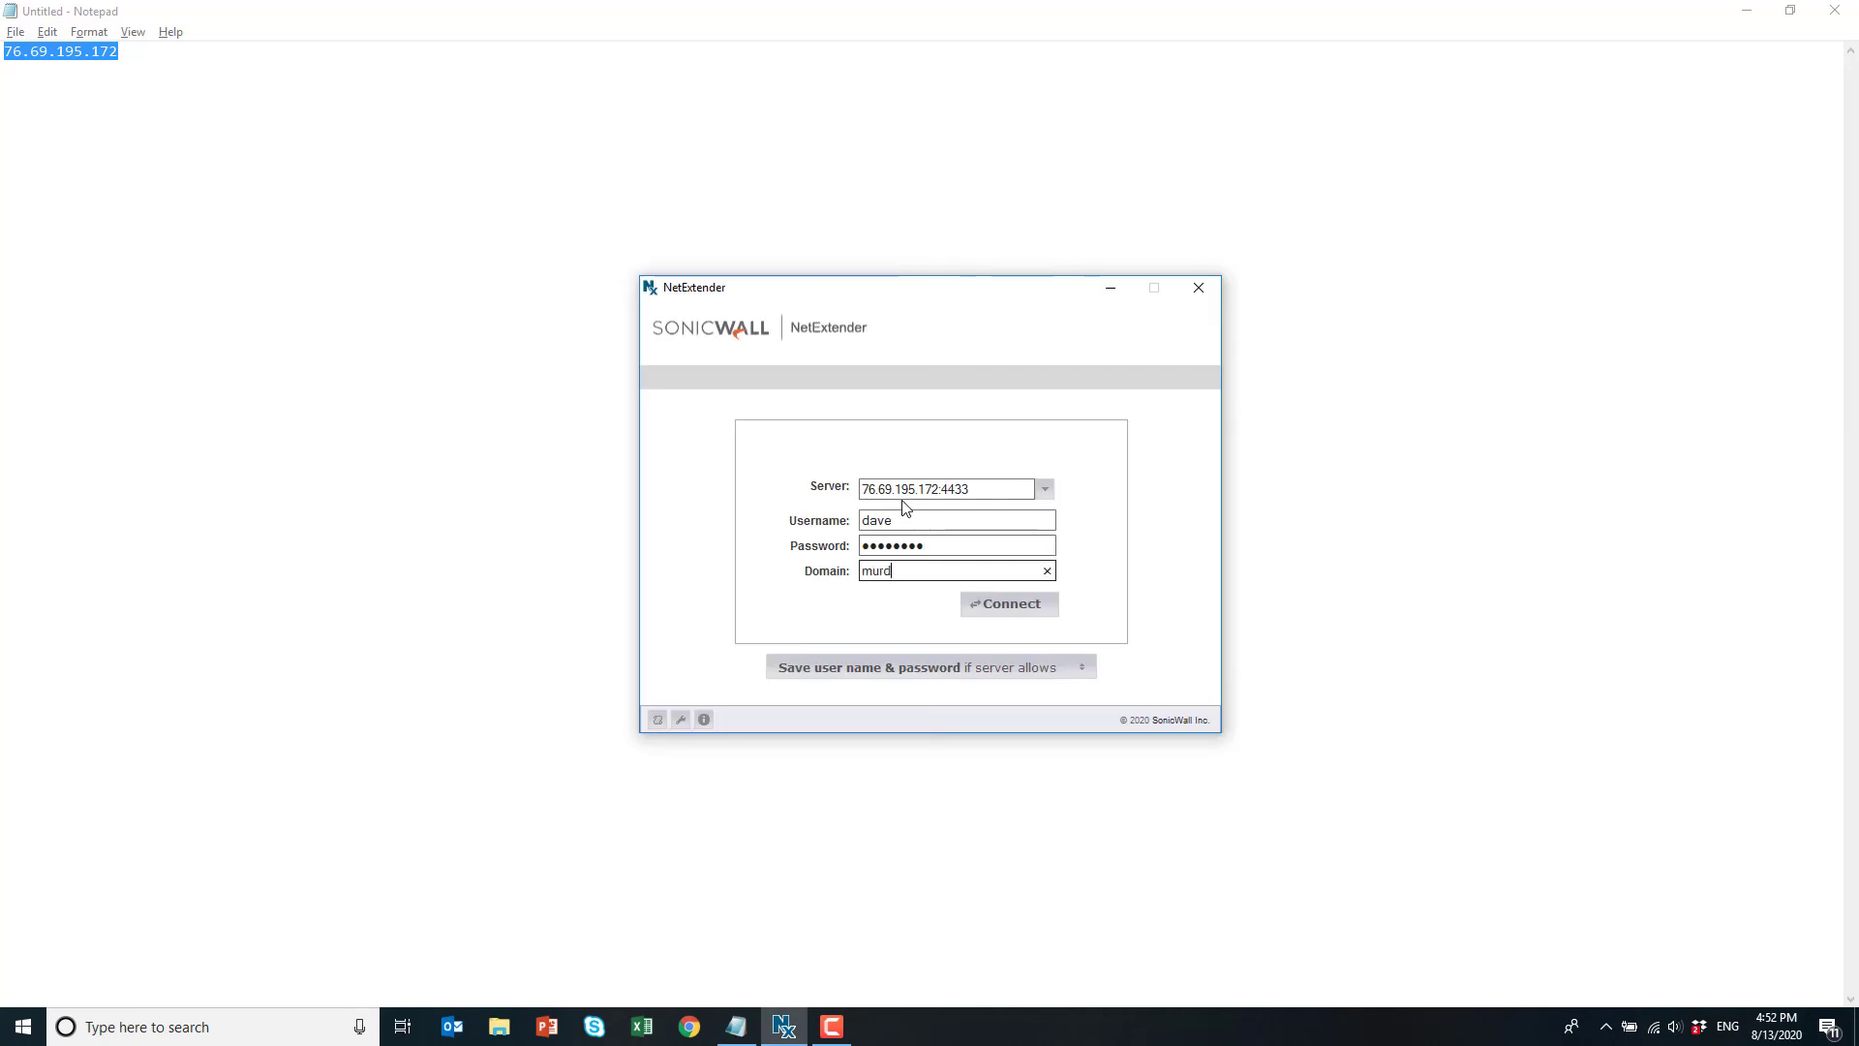
pyautogui.press('Return')
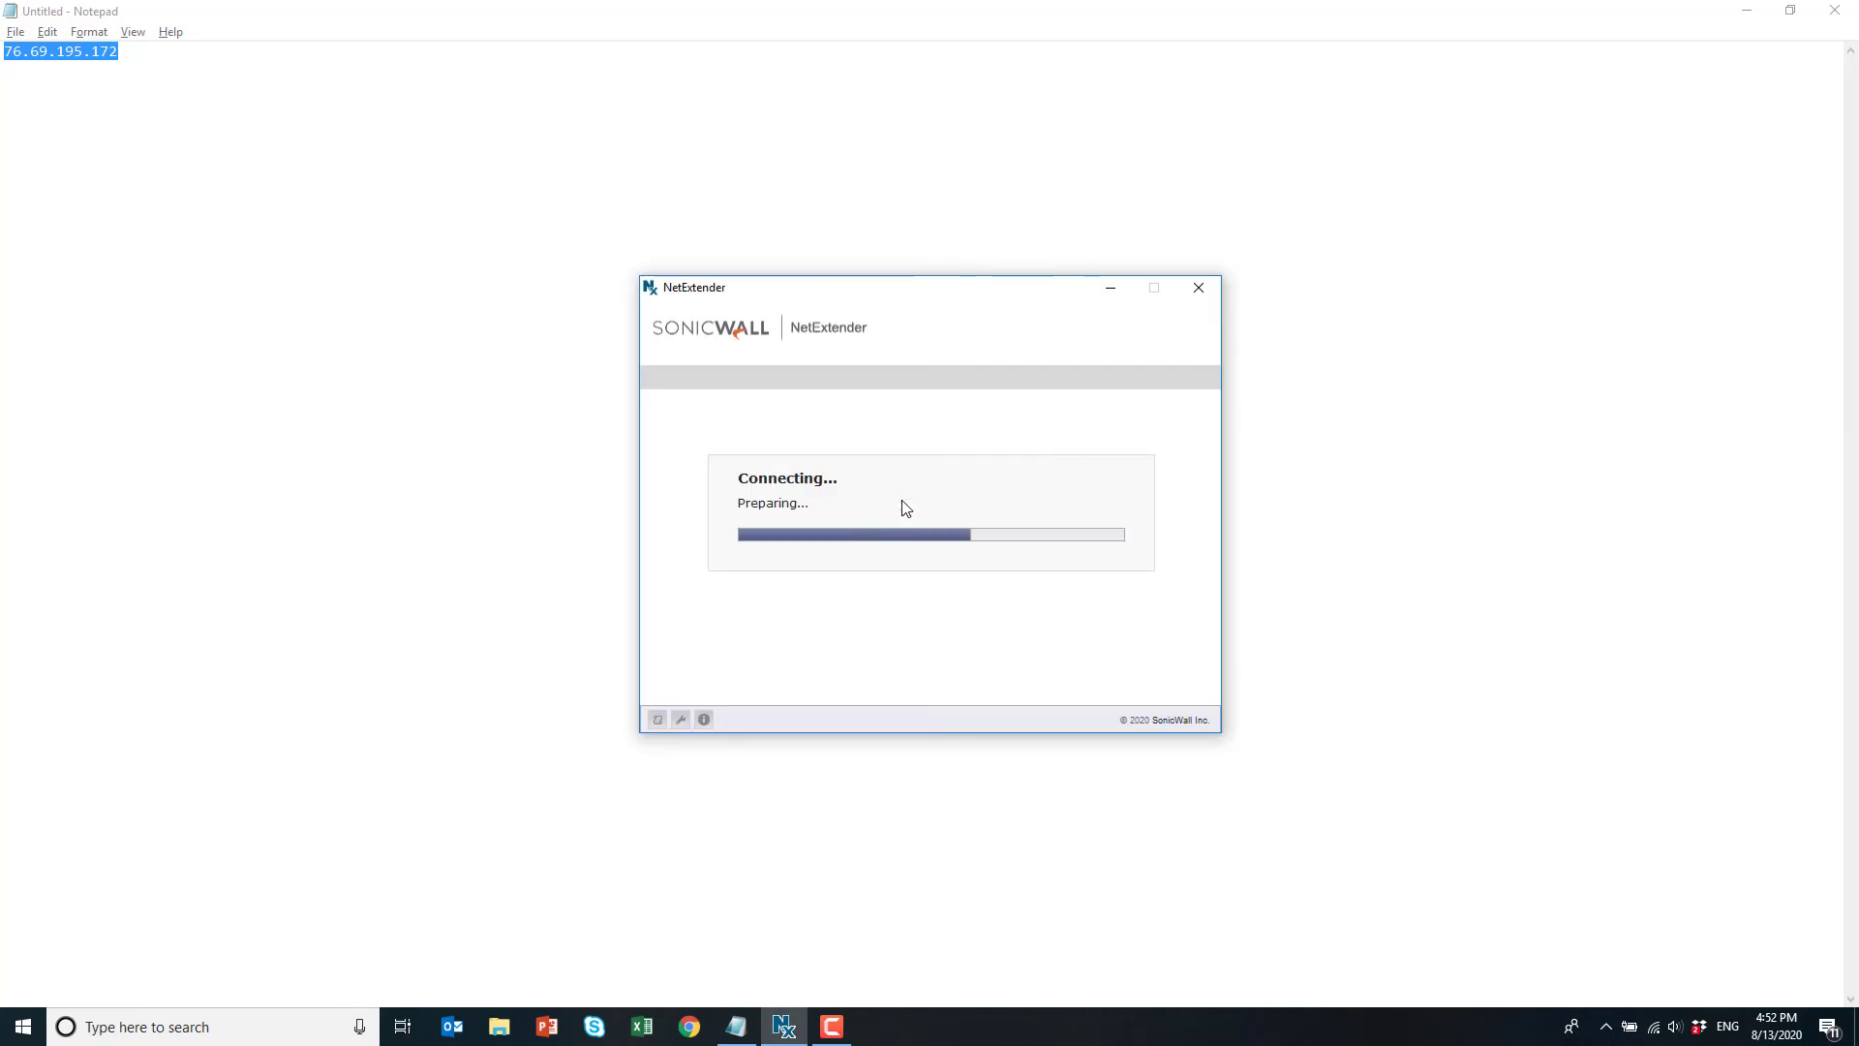
pyautogui.click(792, 629)
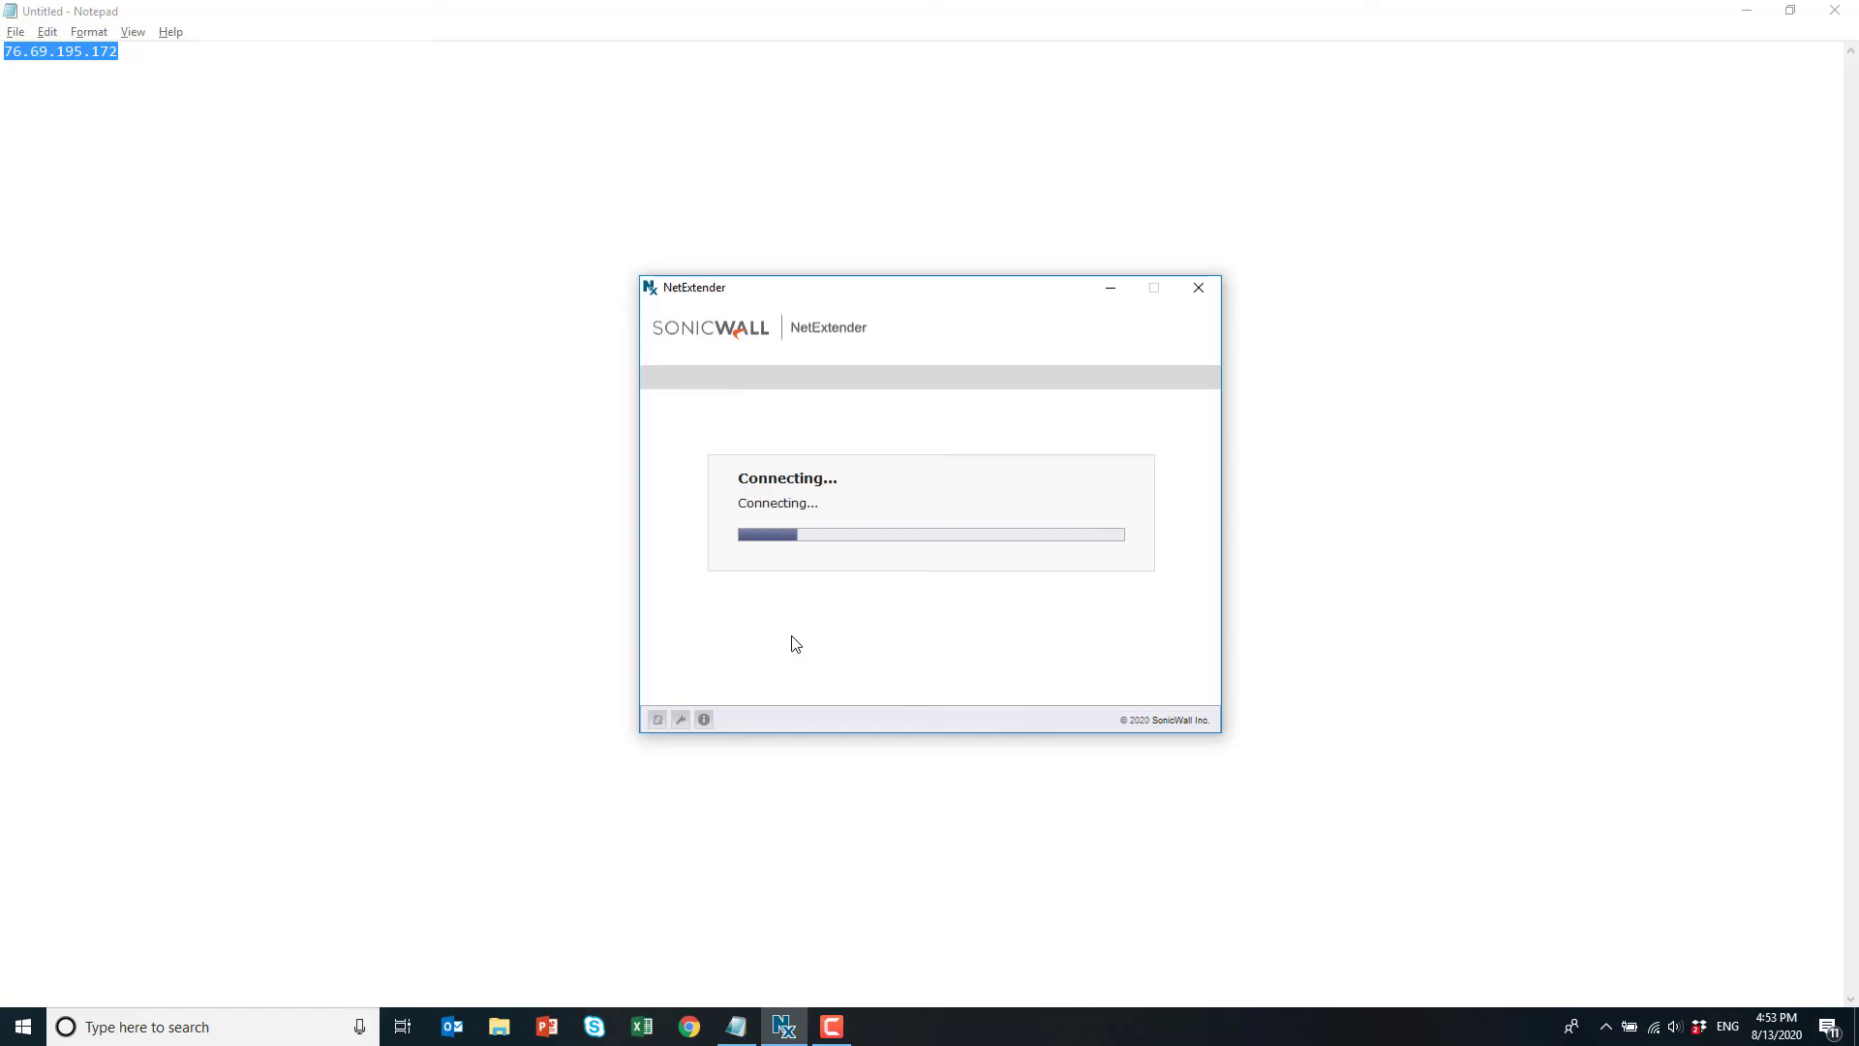
# Ping 10.8.254.3 and then 10.8.254.5 over the VPN, stopping each with Ctrl+C.
pyautogui.write('ping 10.')
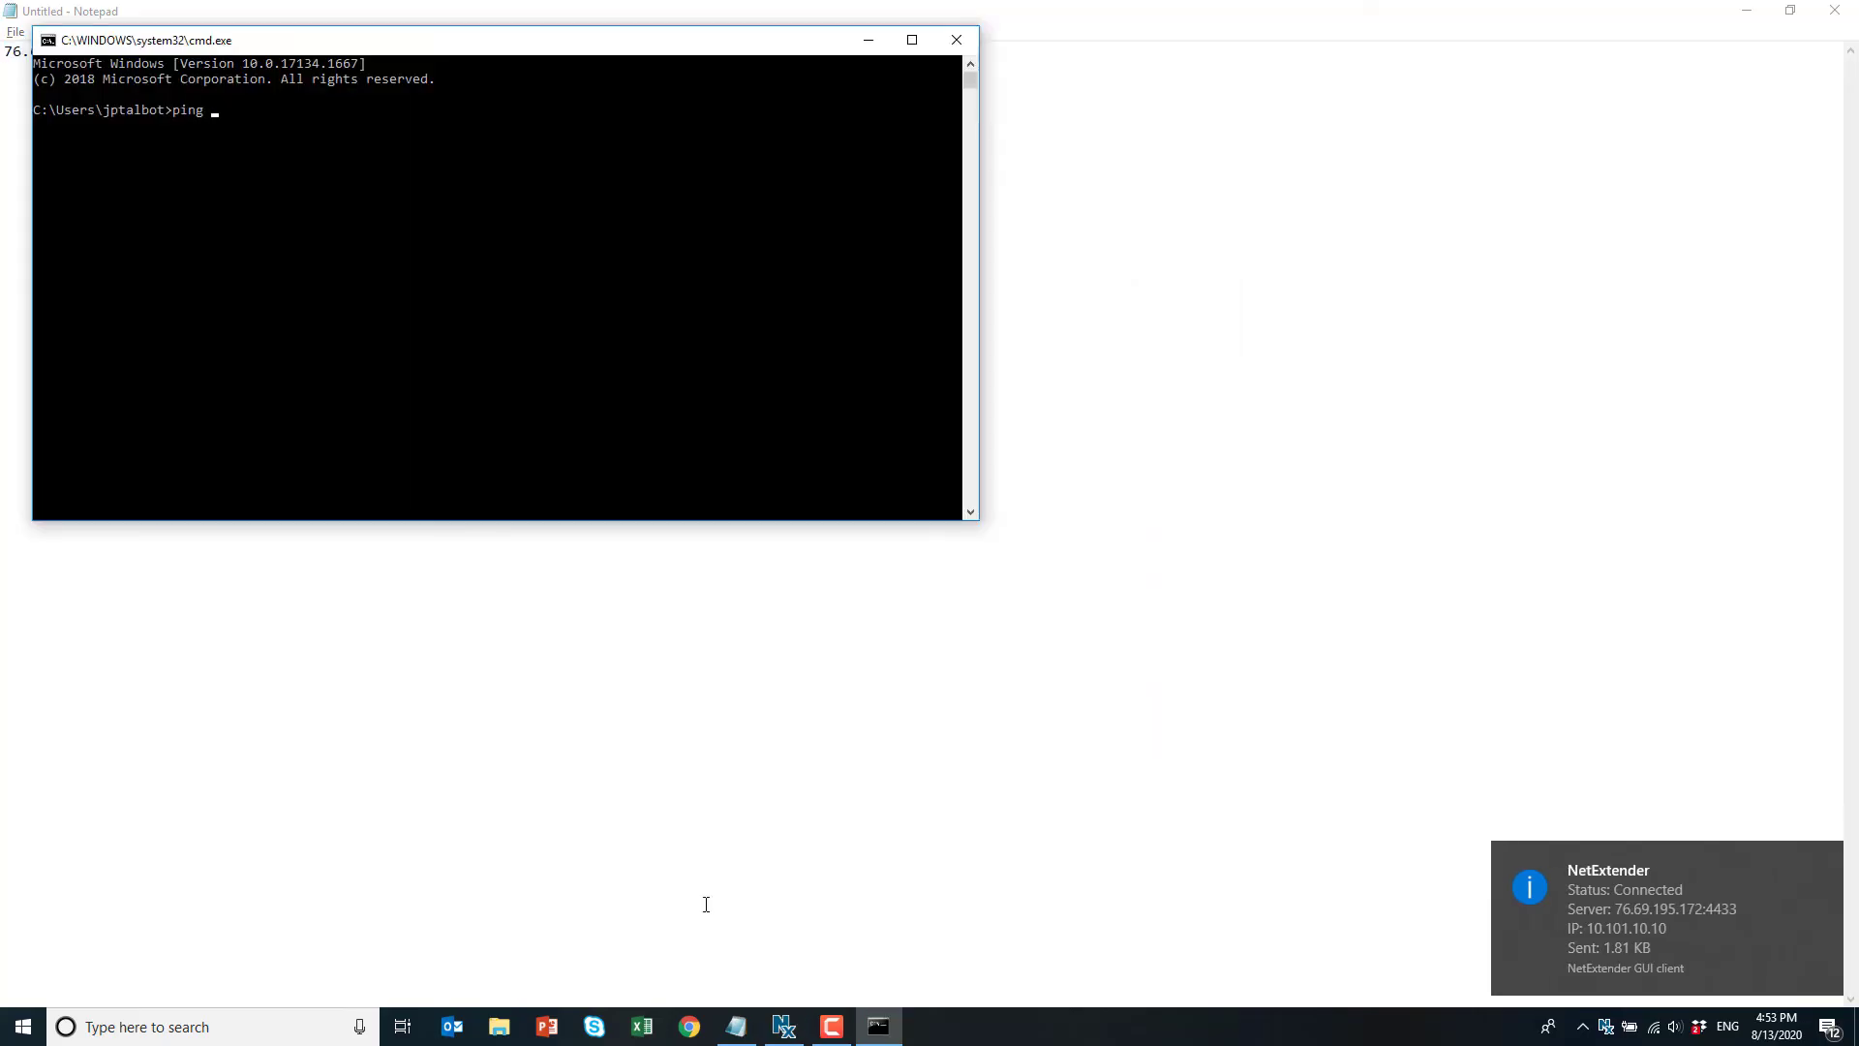
pyautogui.write('8.254.3')
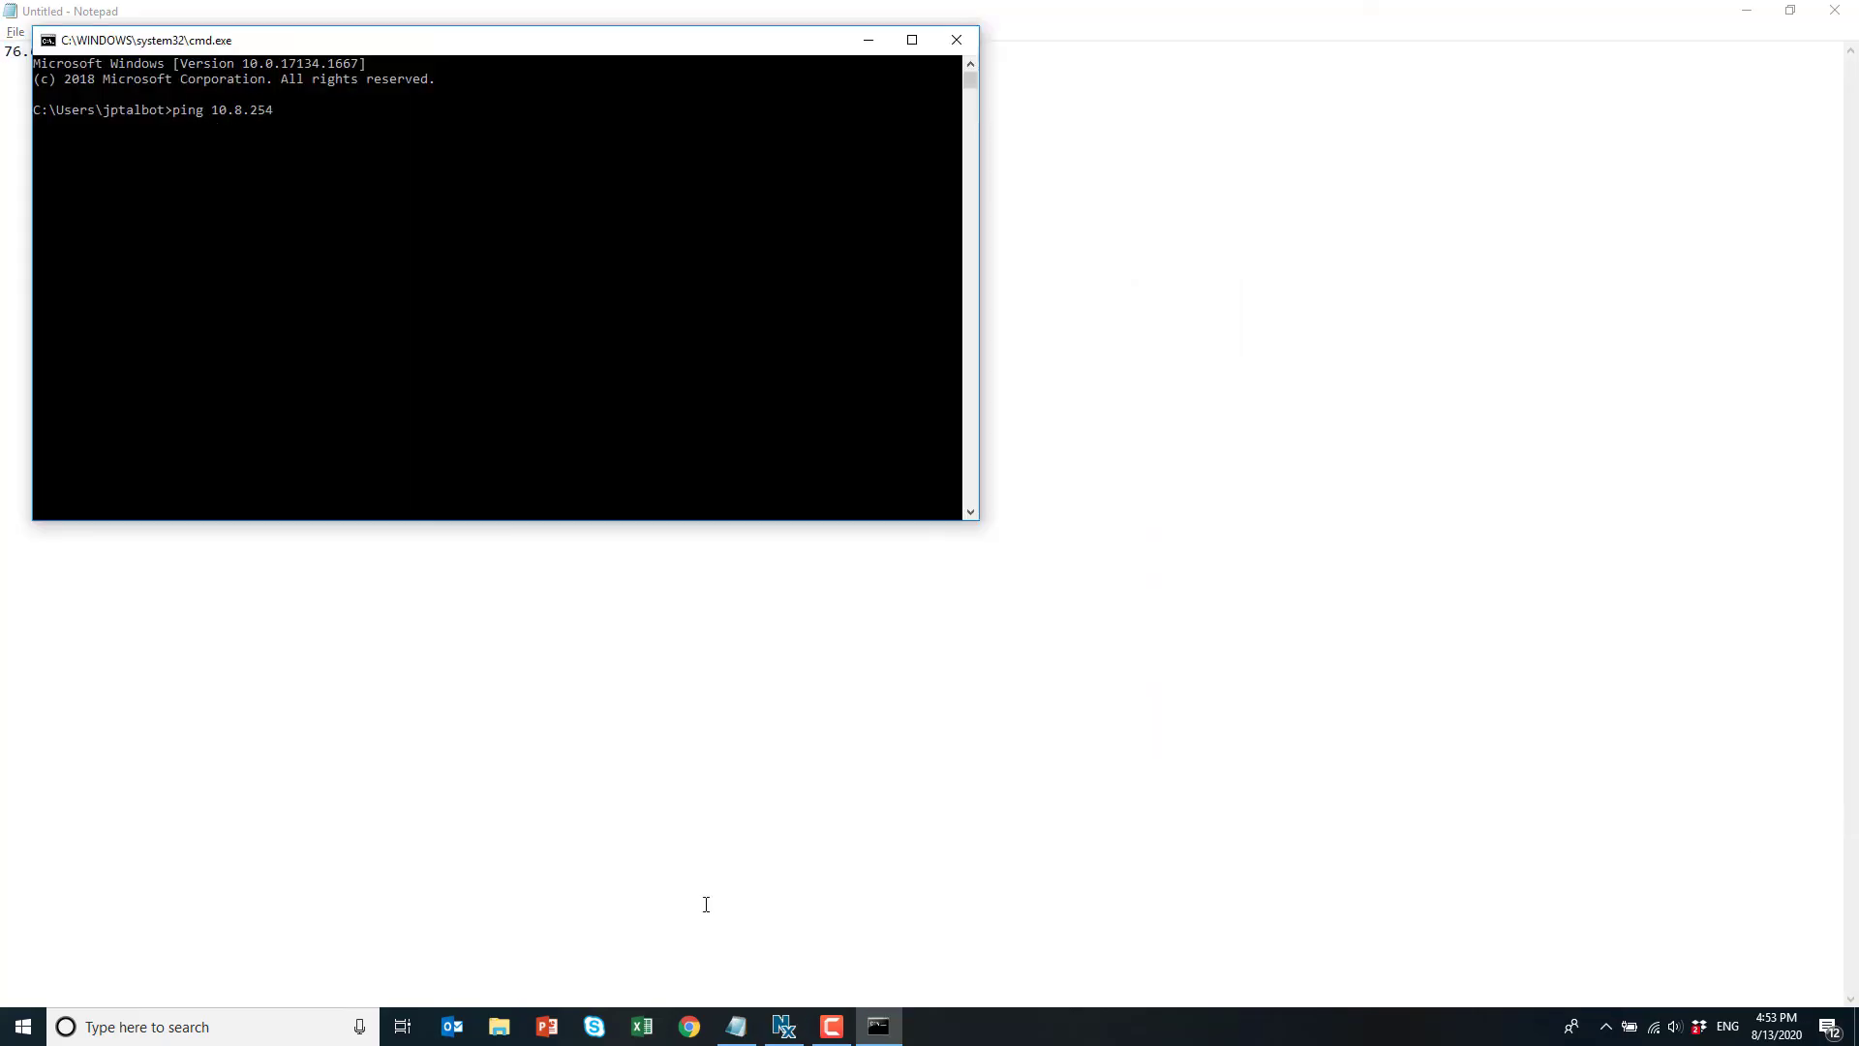
pyautogui.press('Return')
pyautogui.hotkey('ctrl', 'c')
pyautogui.press('Up')
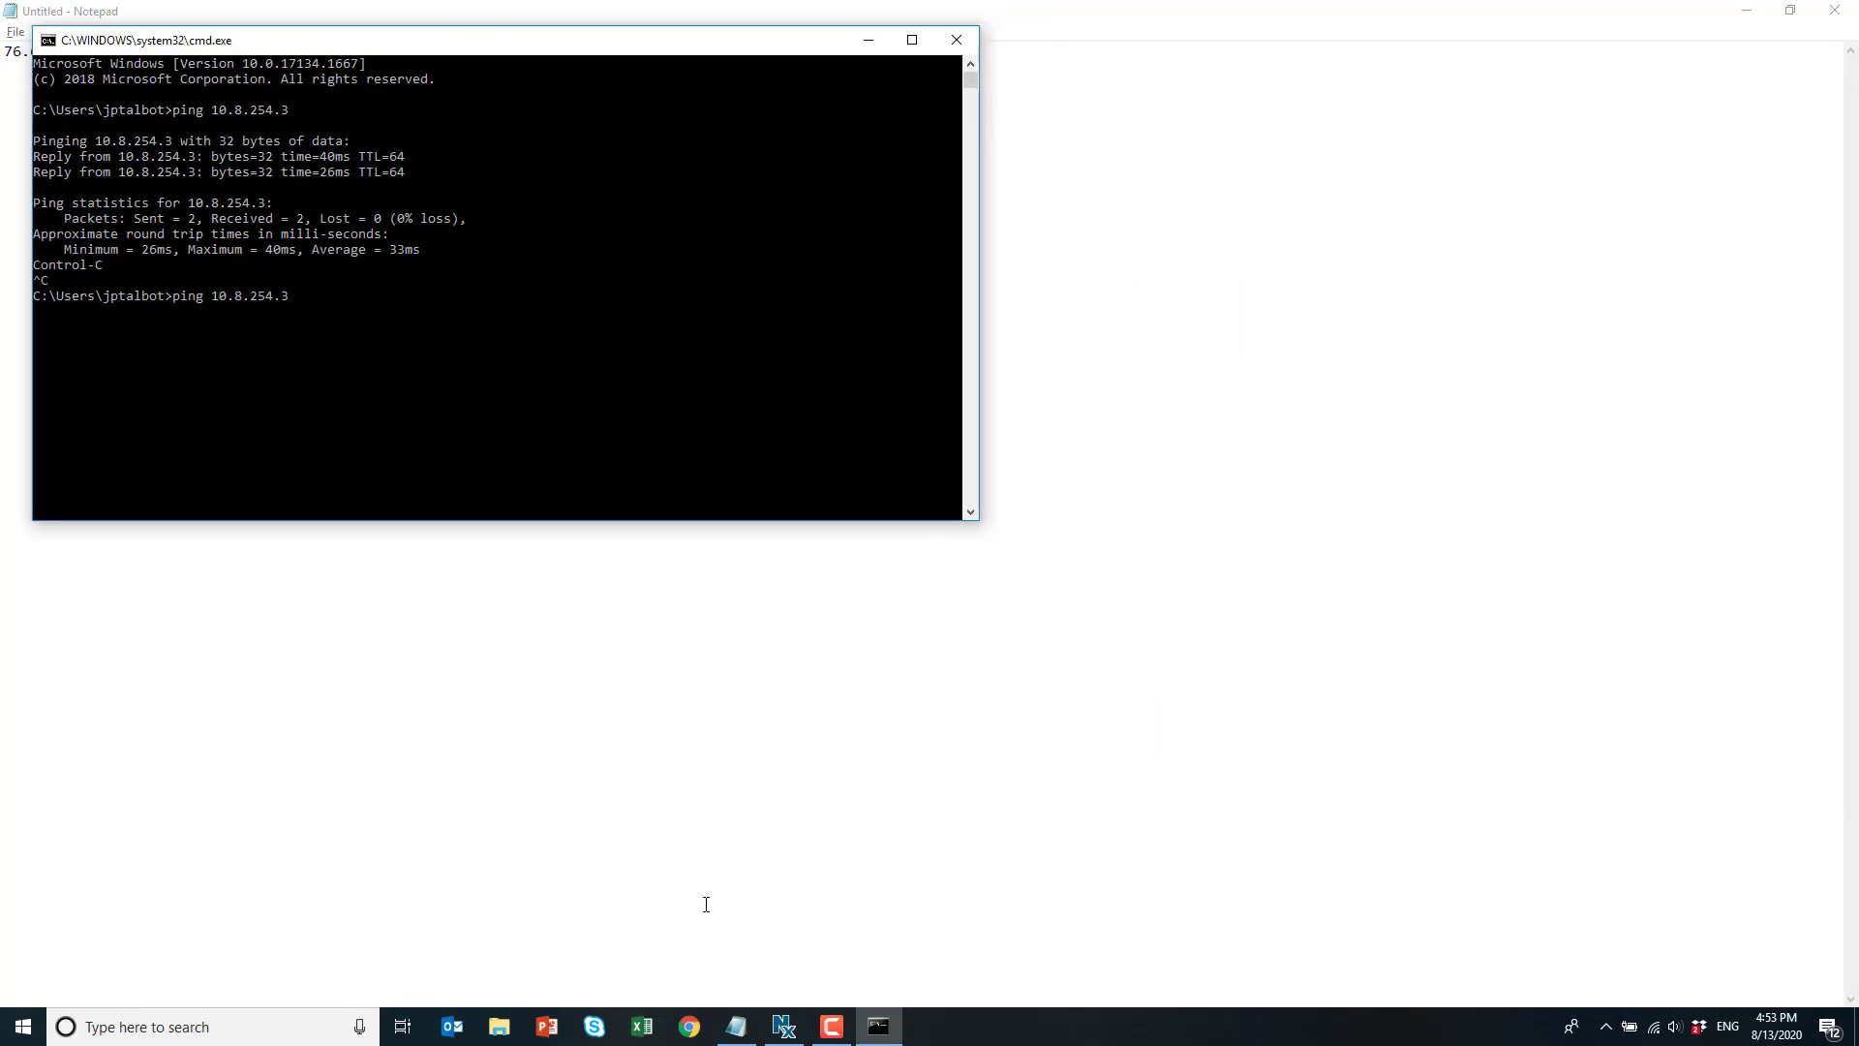
pyautogui.press('BackSpace')
pyautogui.write('5')
pyautogui.press('Return')
pyautogui.hotkey('ctrl', 'c')
# Ping 10.8.254.6 from the recalled command, then stop it and switch back to the browser.
pyautogui.press('Up')
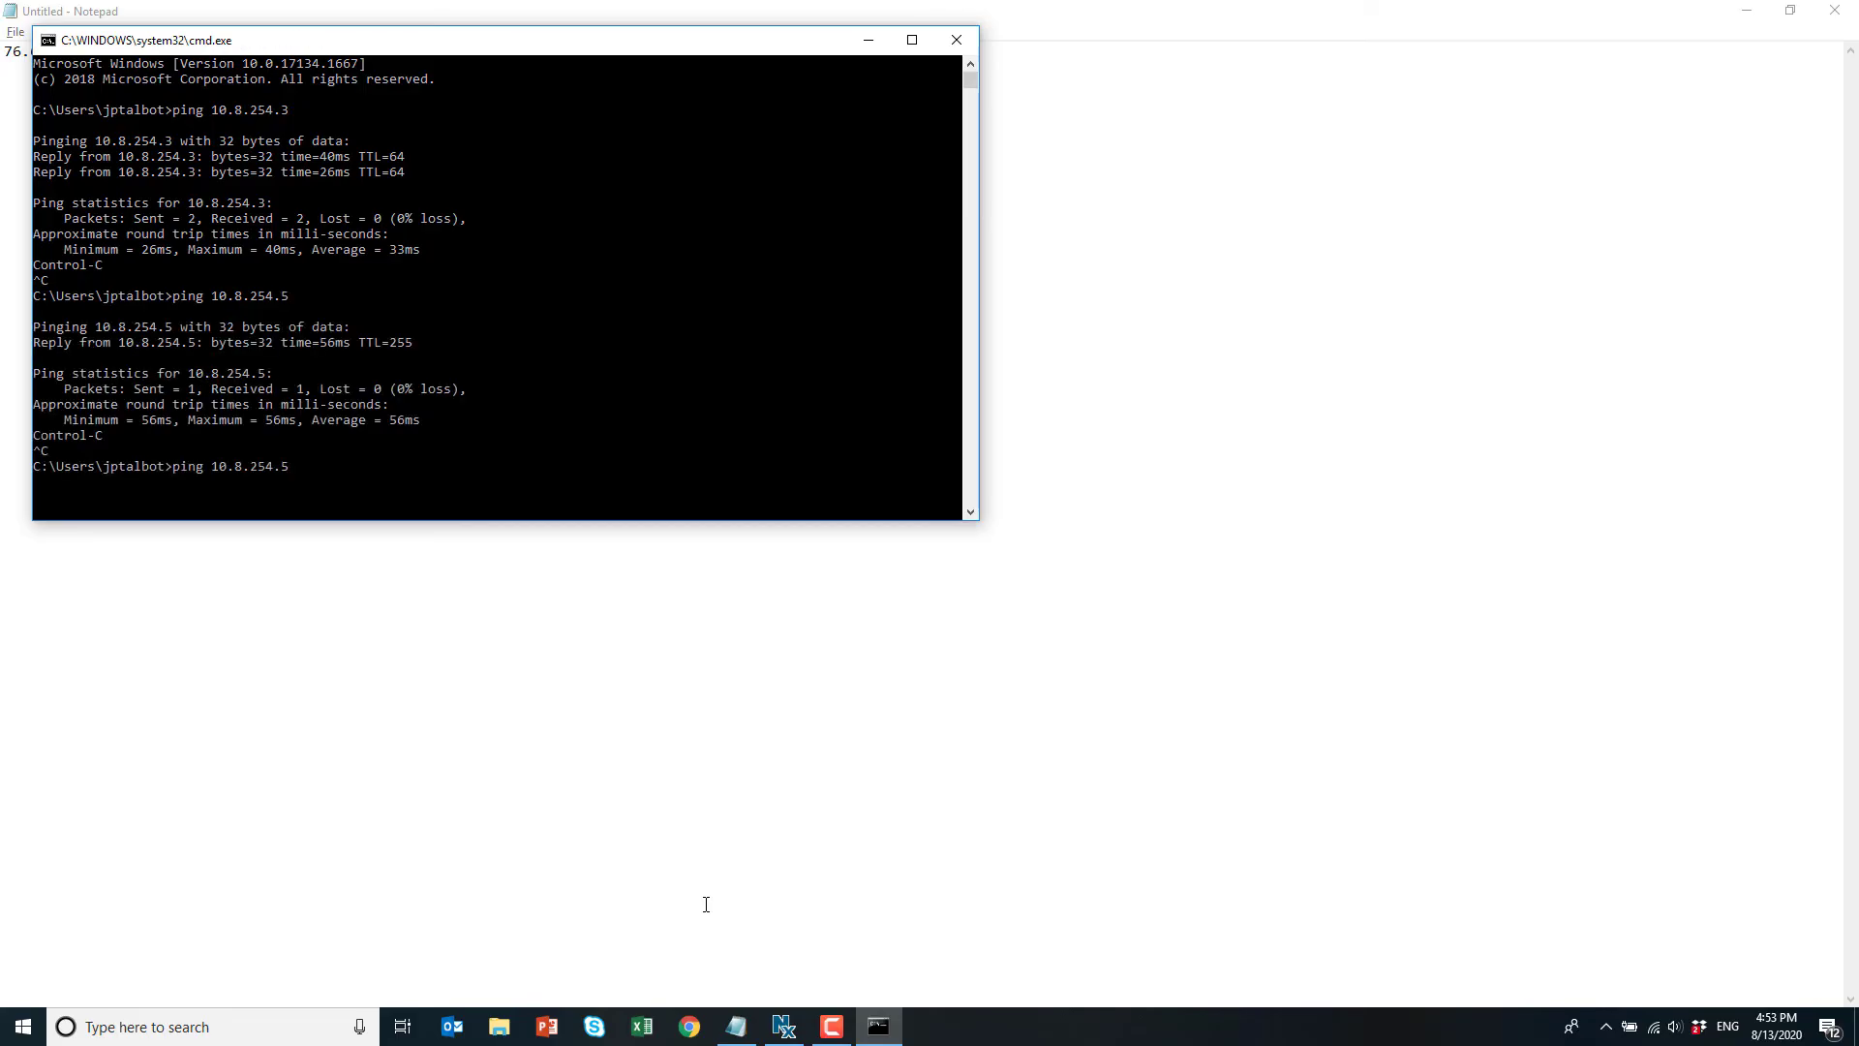
pyautogui.press('BackSpace')
pyautogui.write('6')
pyautogui.press('Return')
pyautogui.hotkey('ctrl', 'c')
pyautogui.hotkey('alt', 'Tab')
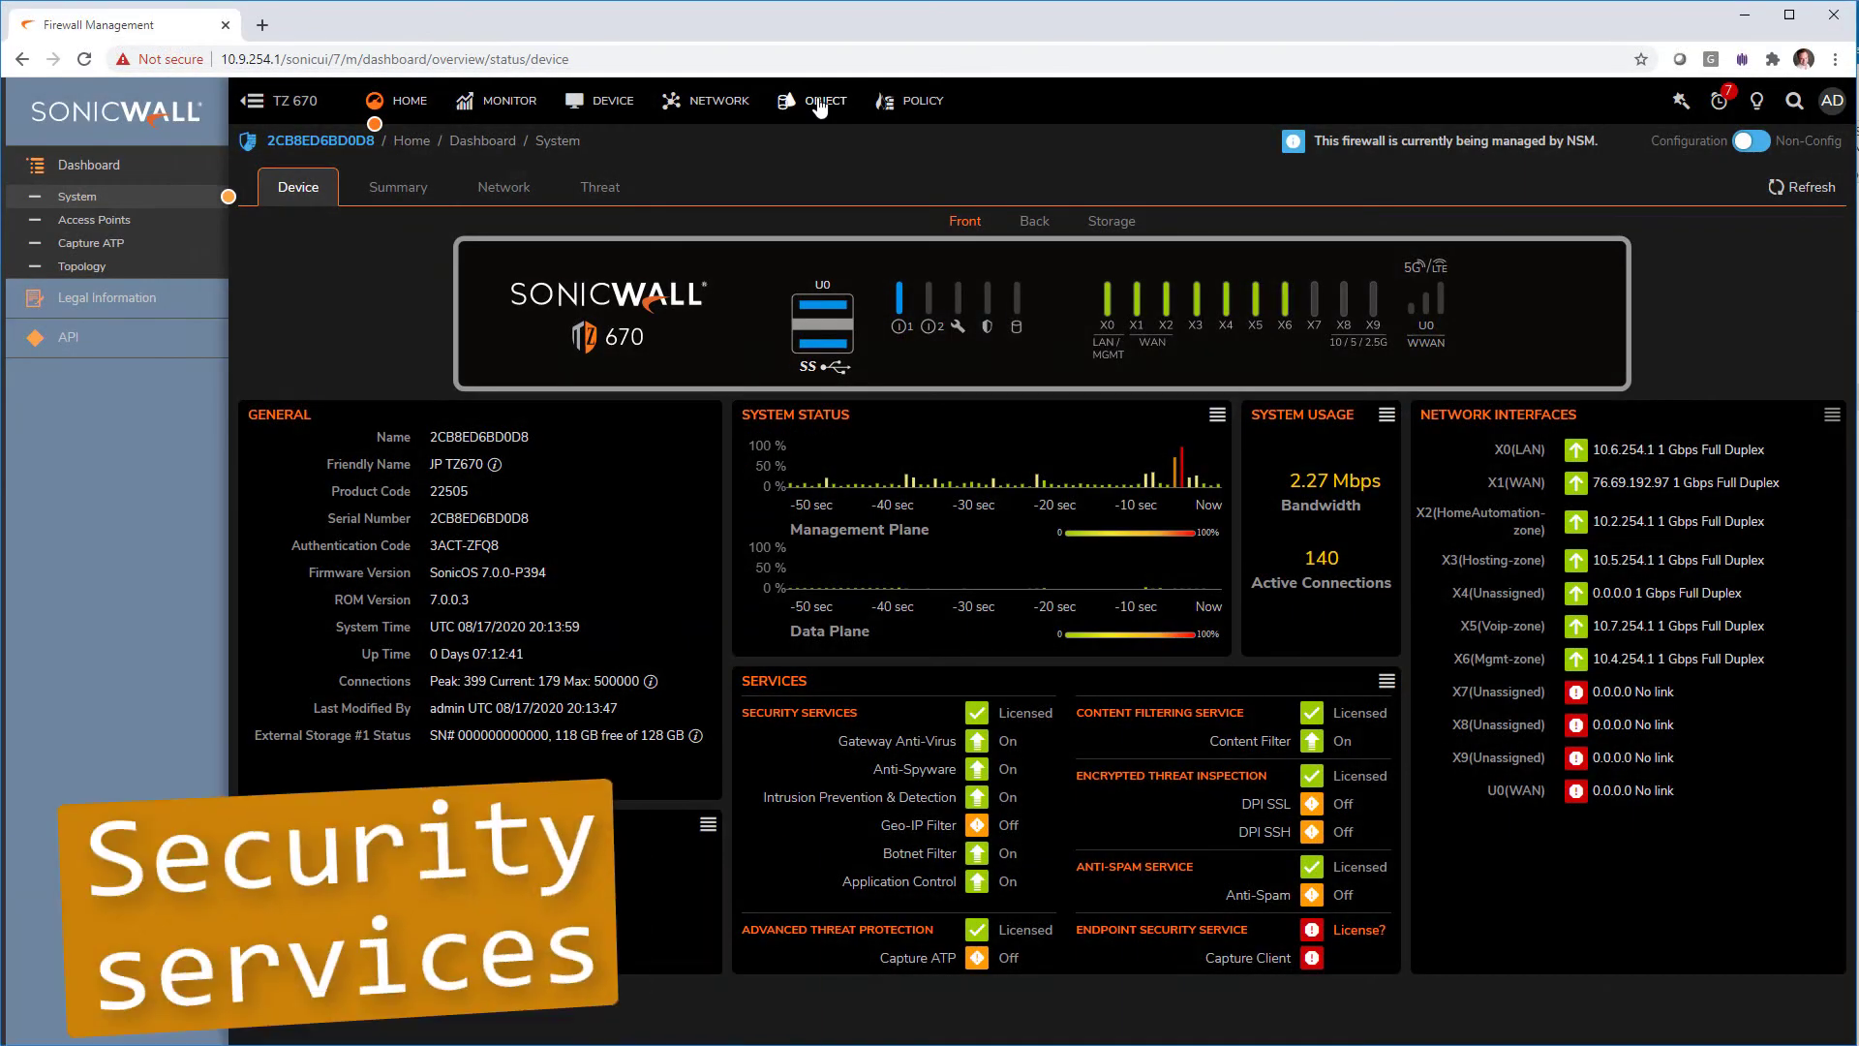
# Enable Gateway Anti-Virus, IPS, Anti-Spyware and App Control on the SSLVPN zone and save it.
pyautogui.click(820, 105)
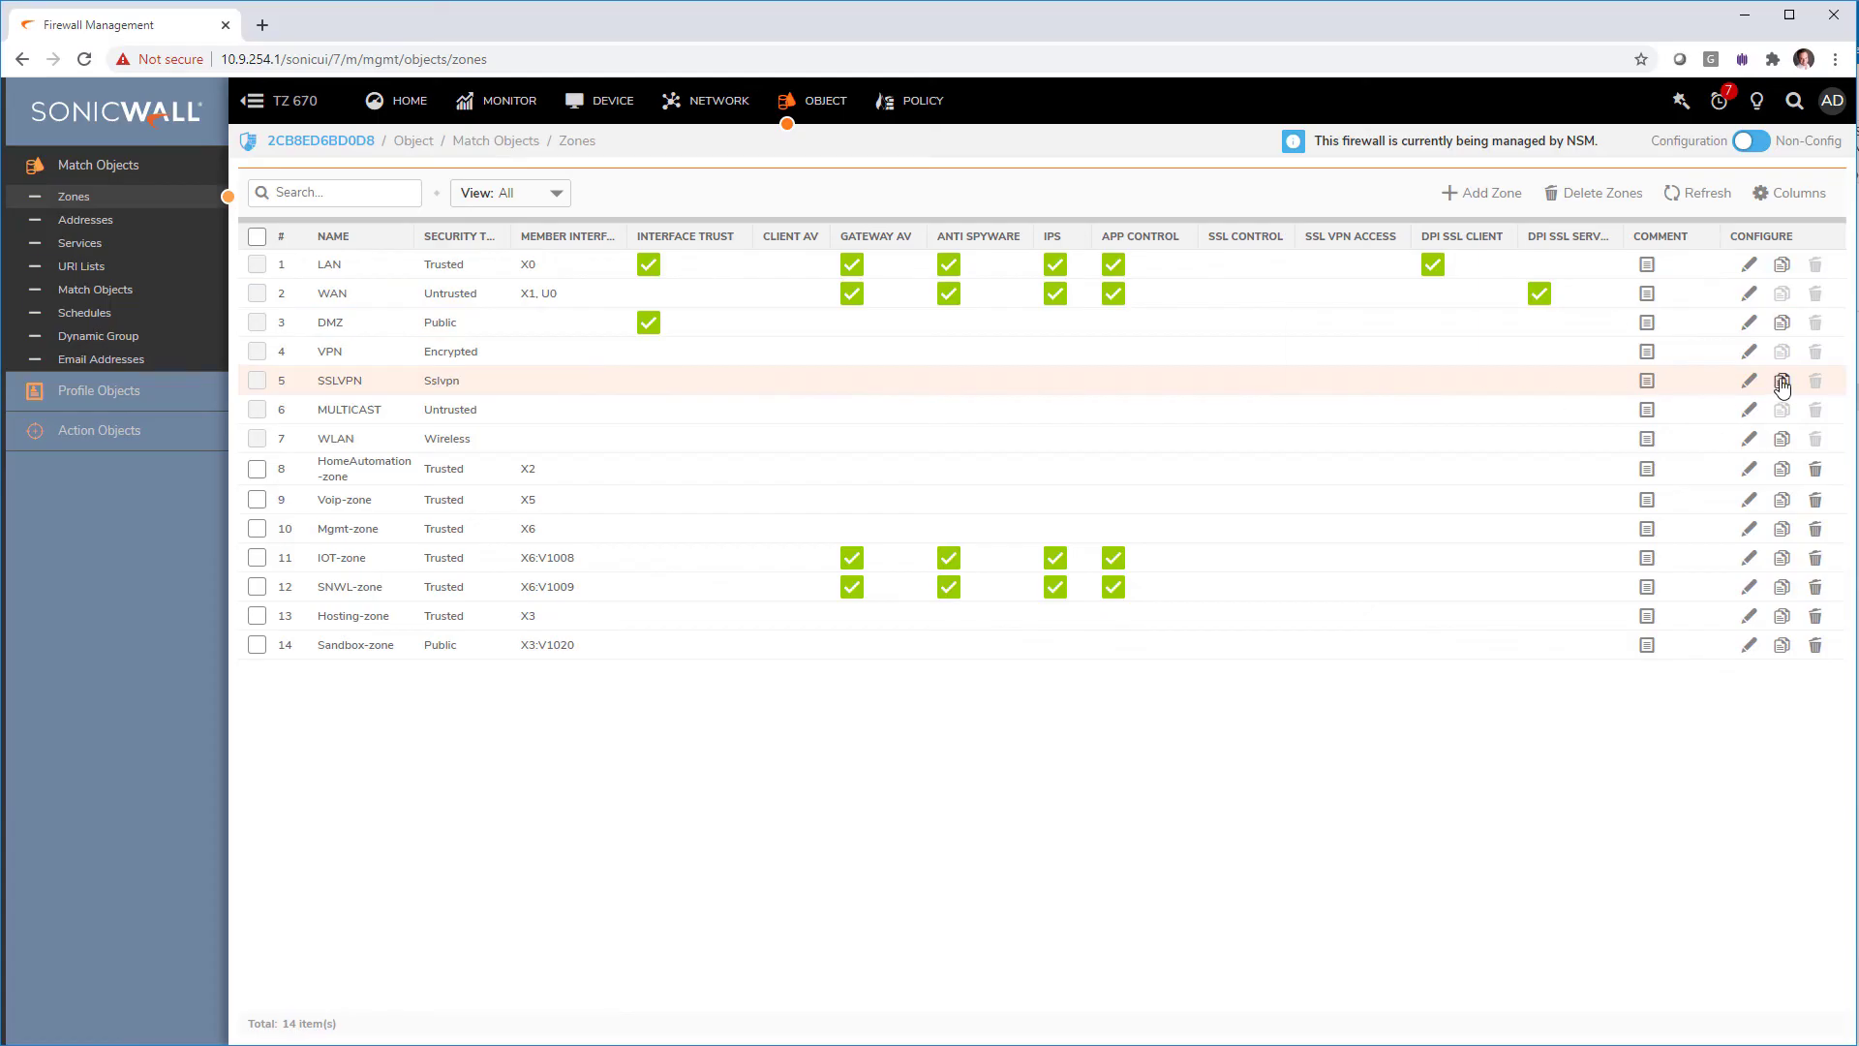
pyautogui.click(1750, 382)
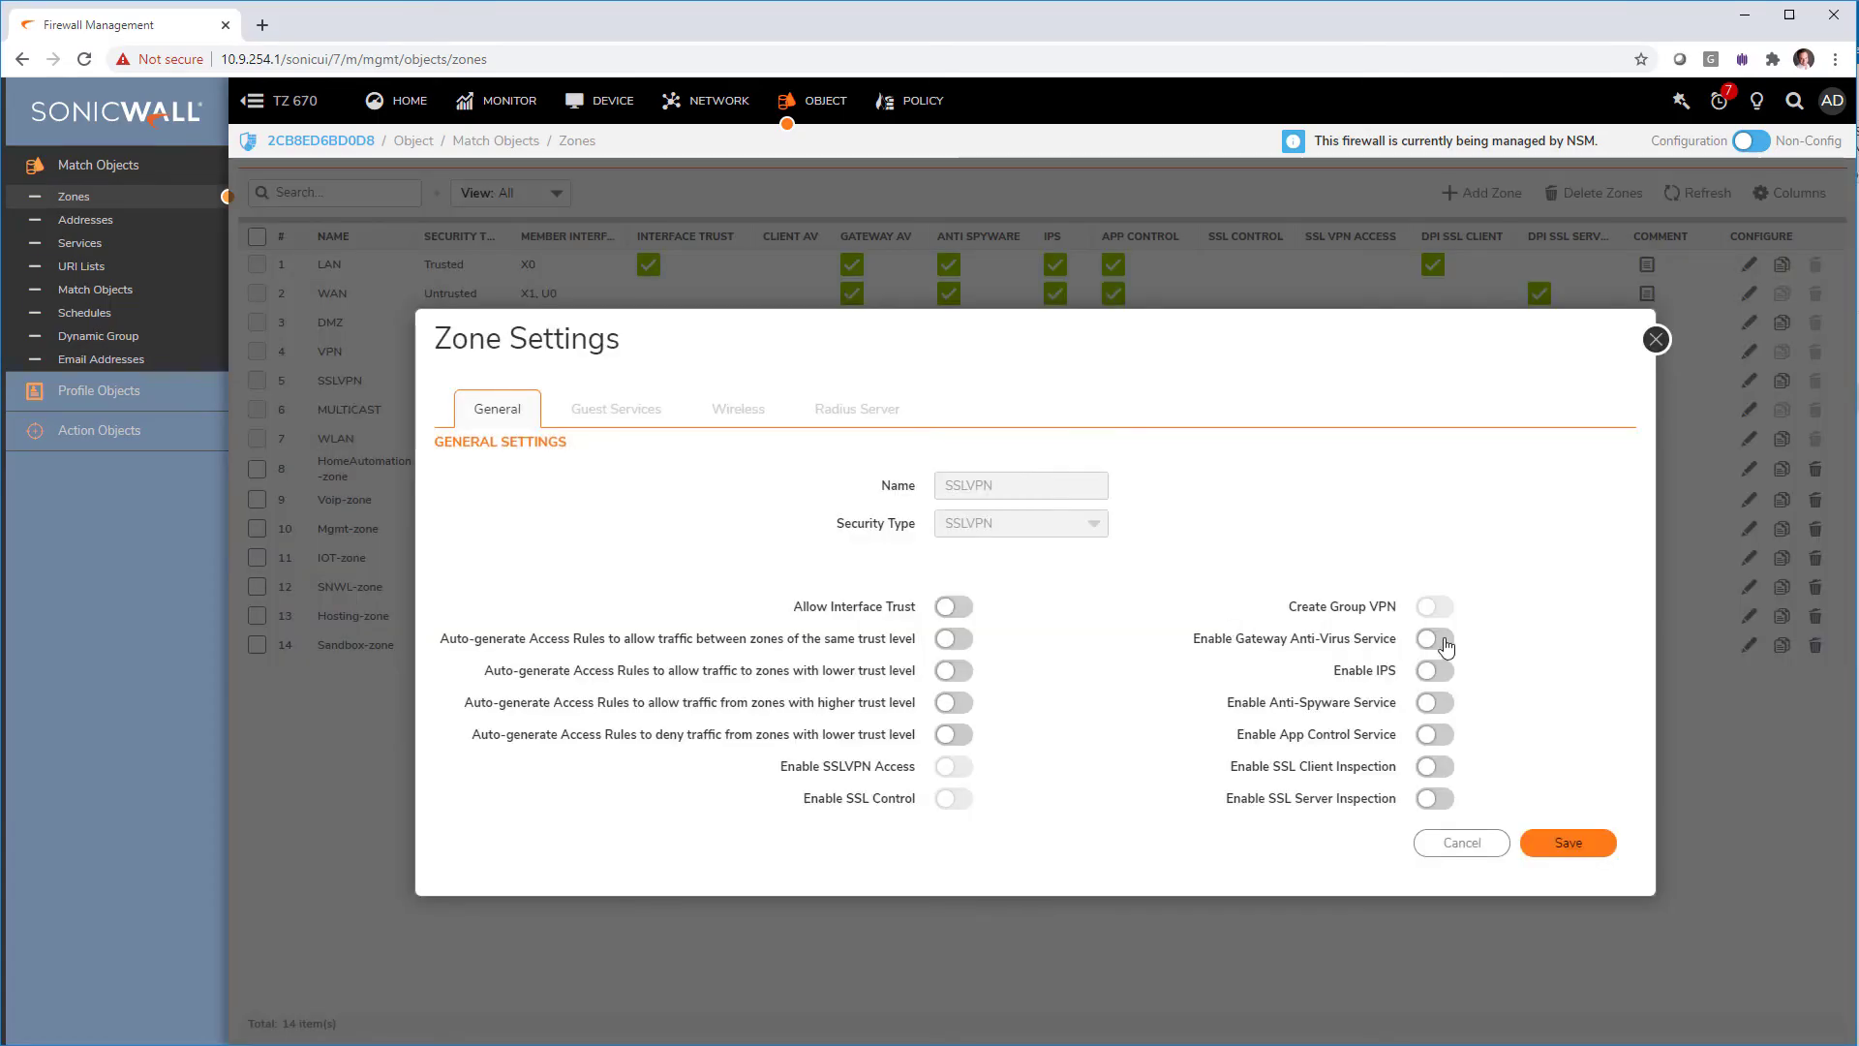
pyautogui.click(1439, 639)
pyautogui.click(1440, 671)
pyautogui.click(1439, 703)
pyautogui.click(1440, 735)
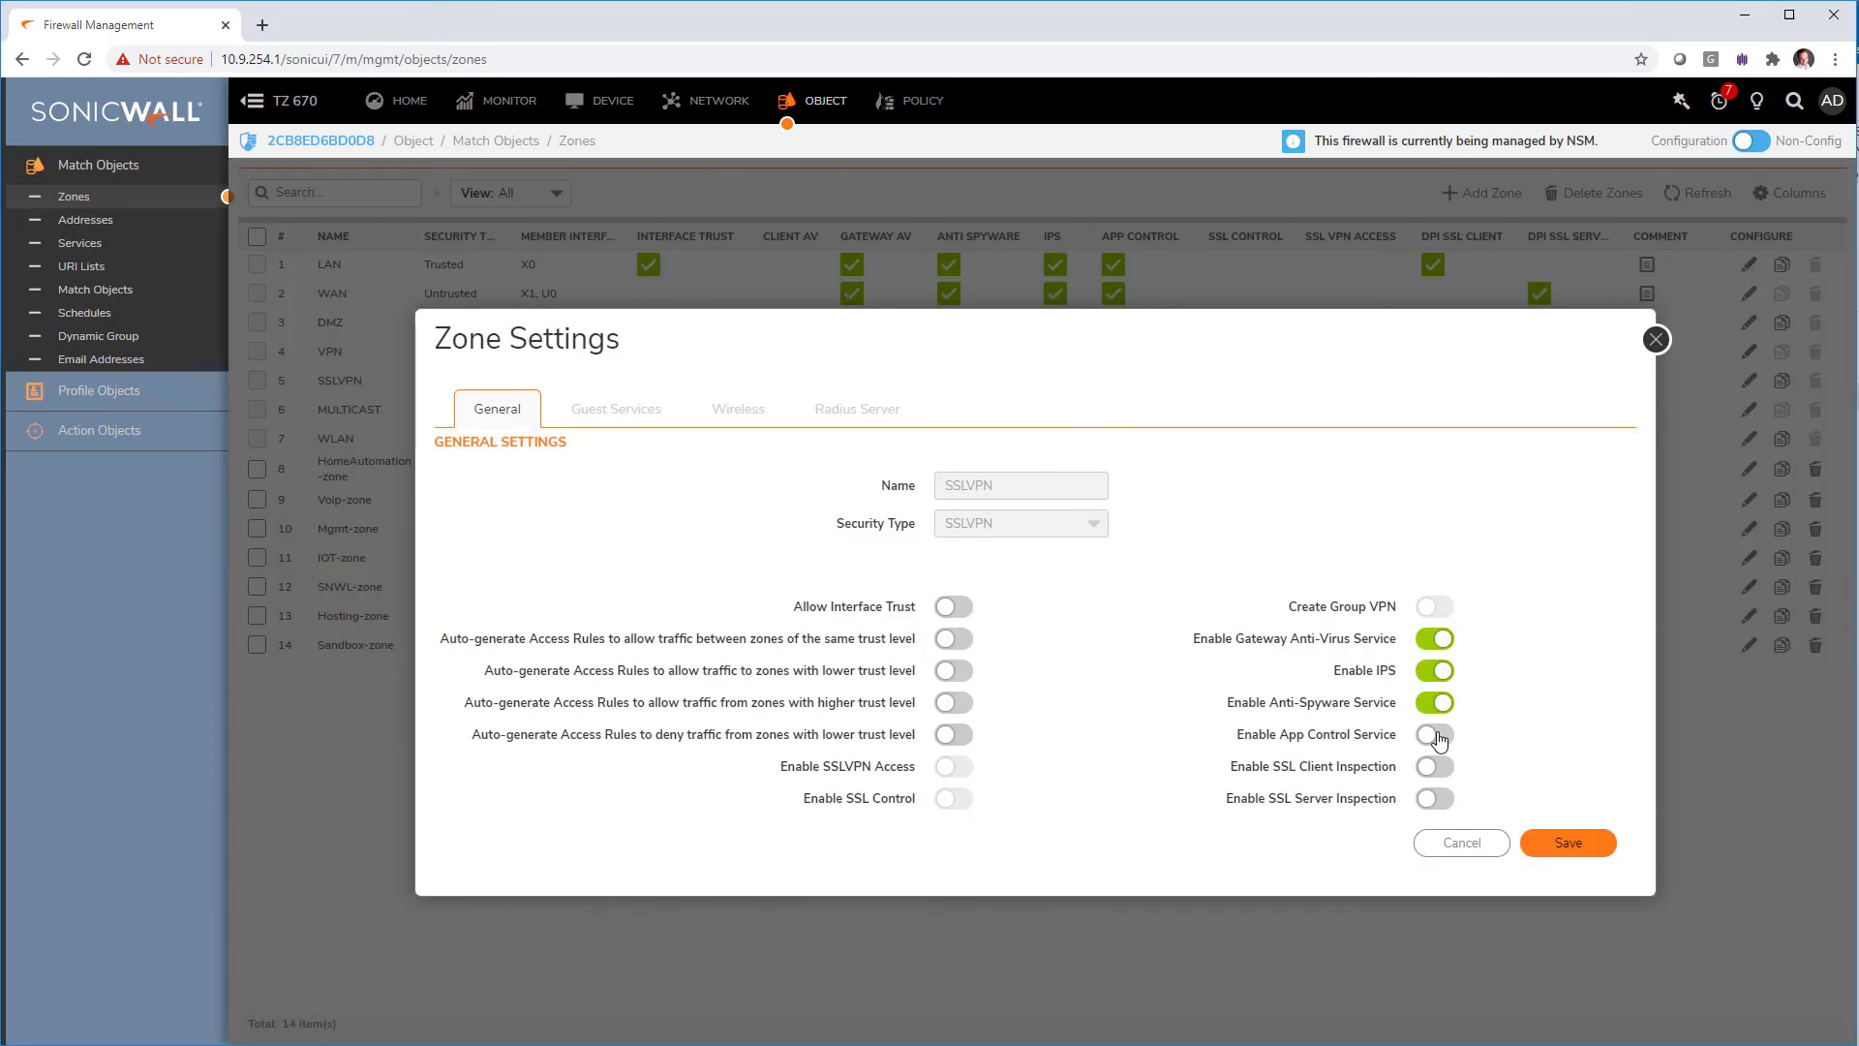
pyautogui.click(1586, 858)
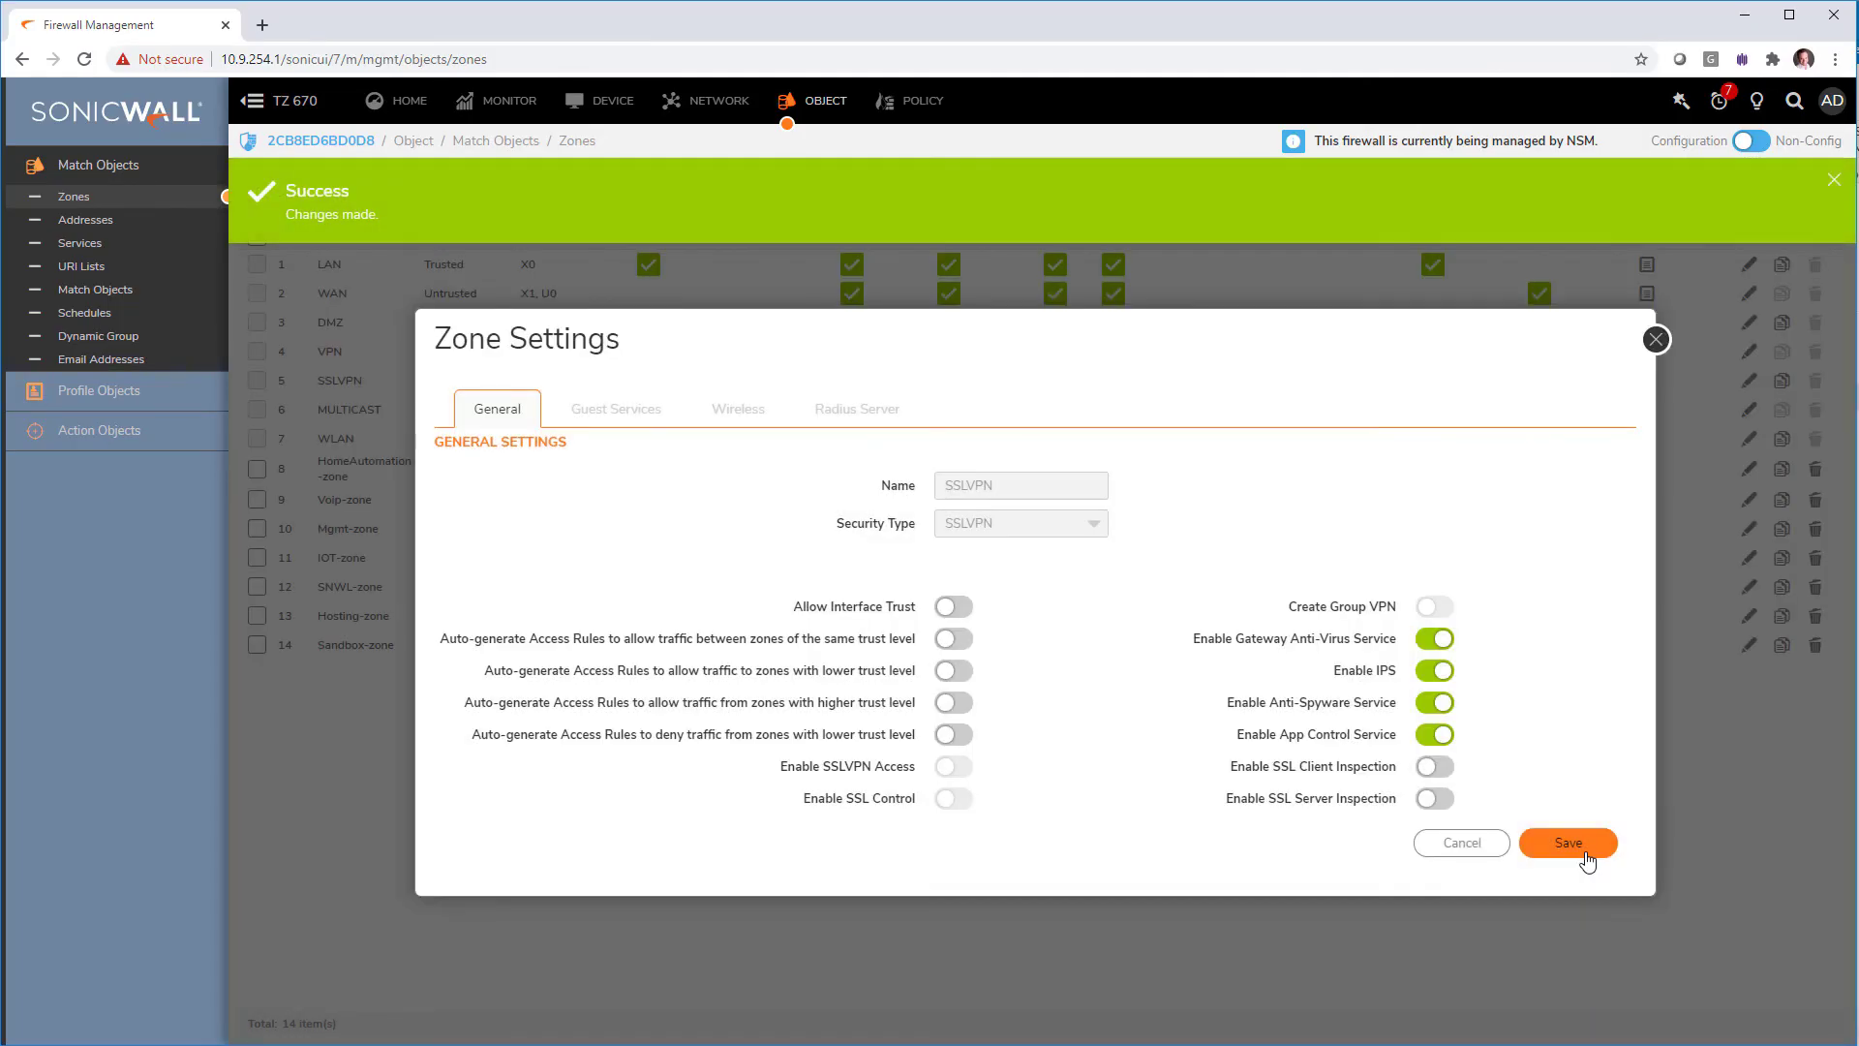
pyautogui.click(1648, 345)
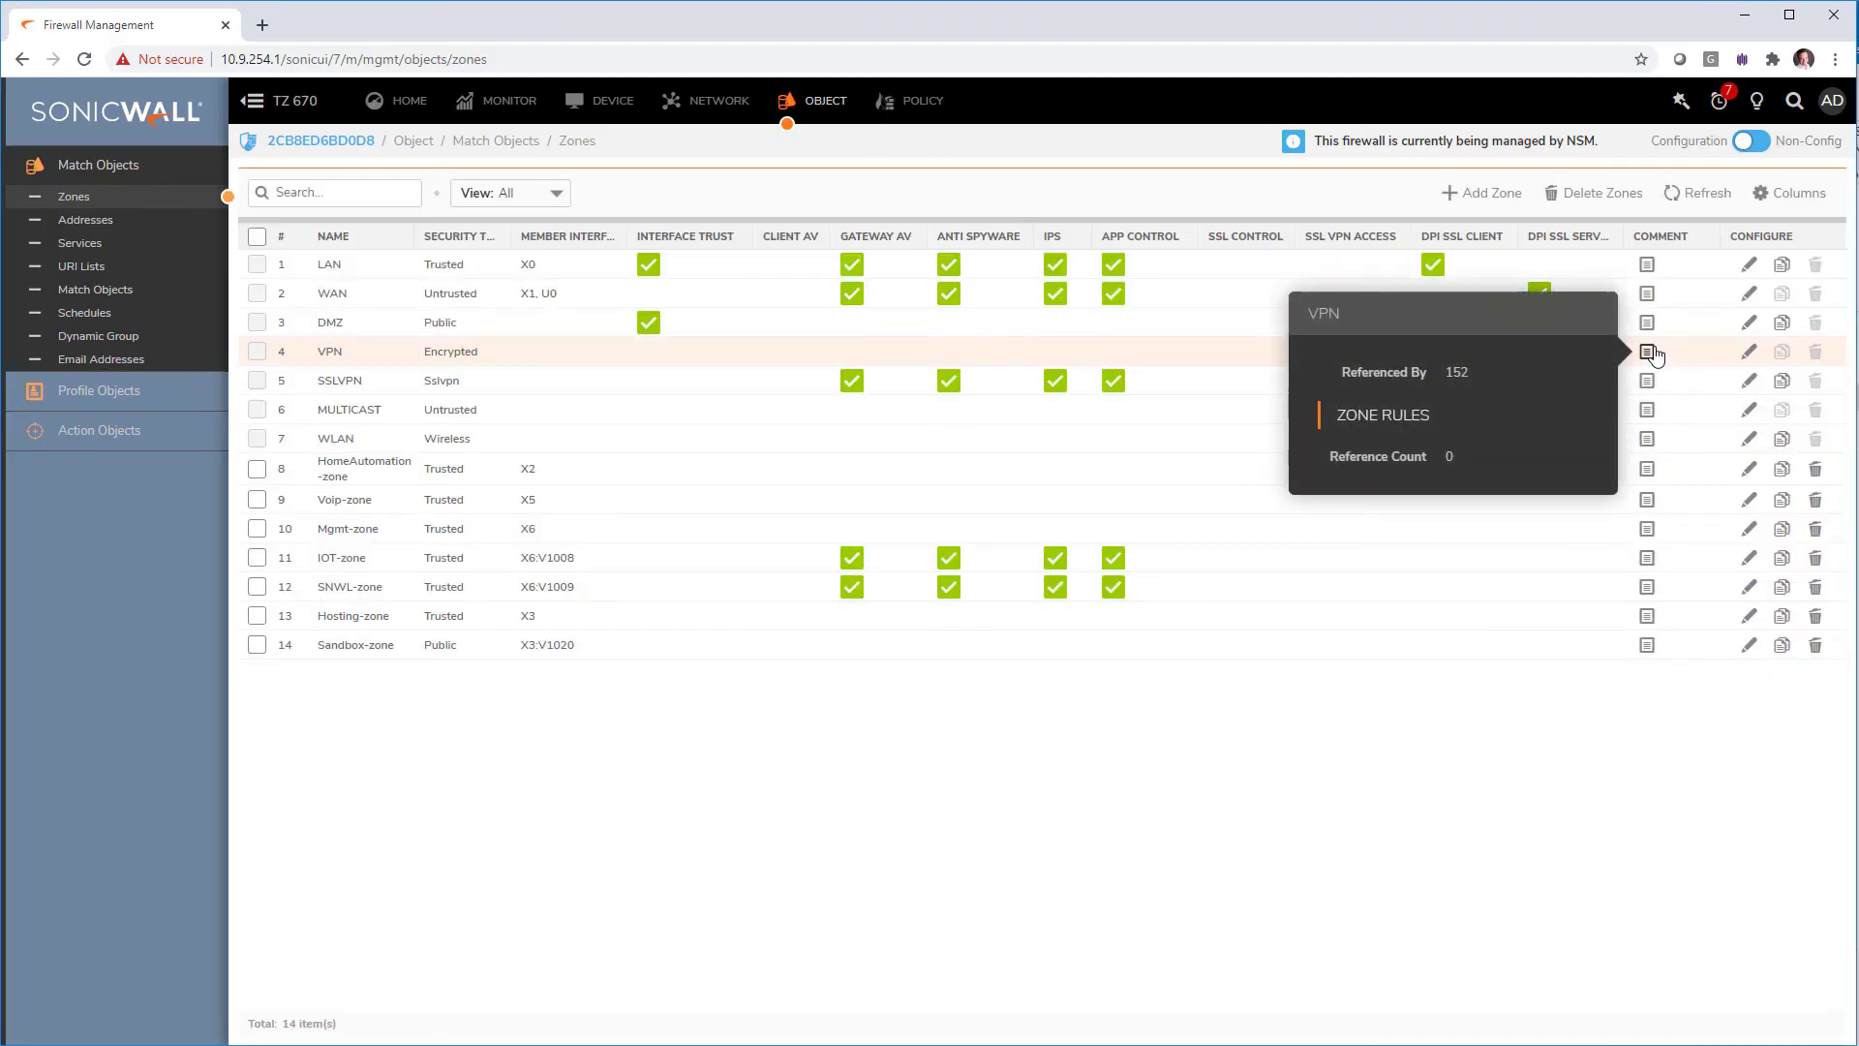